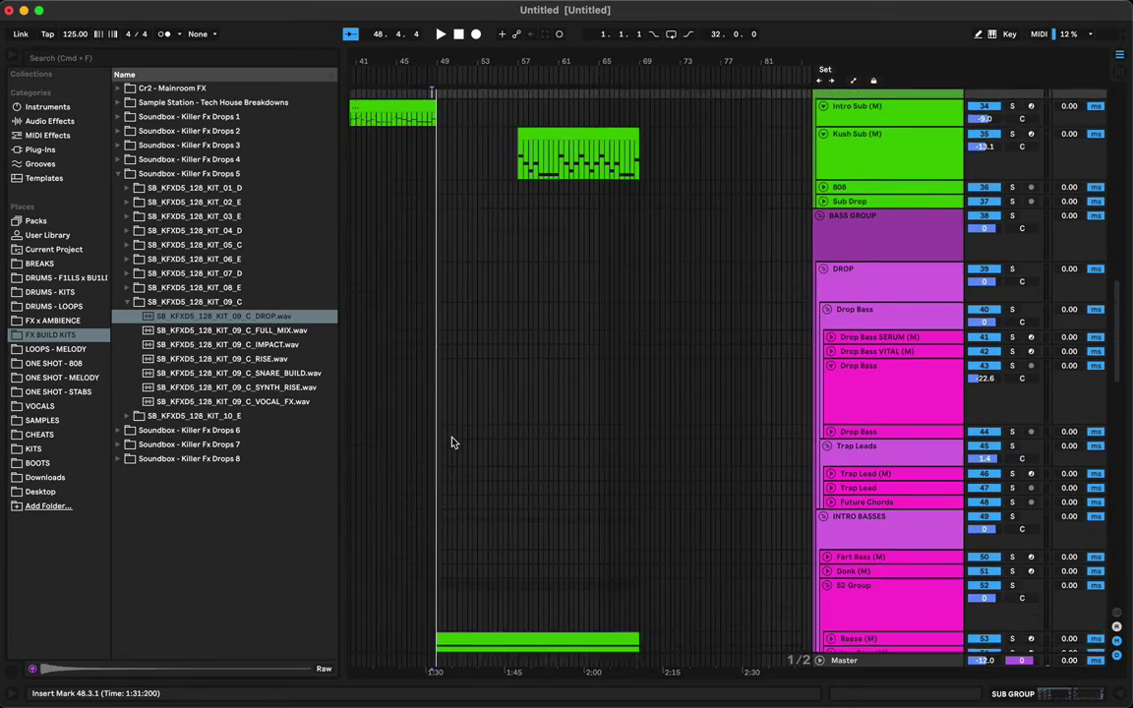
- Play from just before bar 49 and place SB_KFXD5_128_KIT_09_C_DROP.wav on the Down FX Breakdown track at bar 49
scroll(452, 448, down, 5)
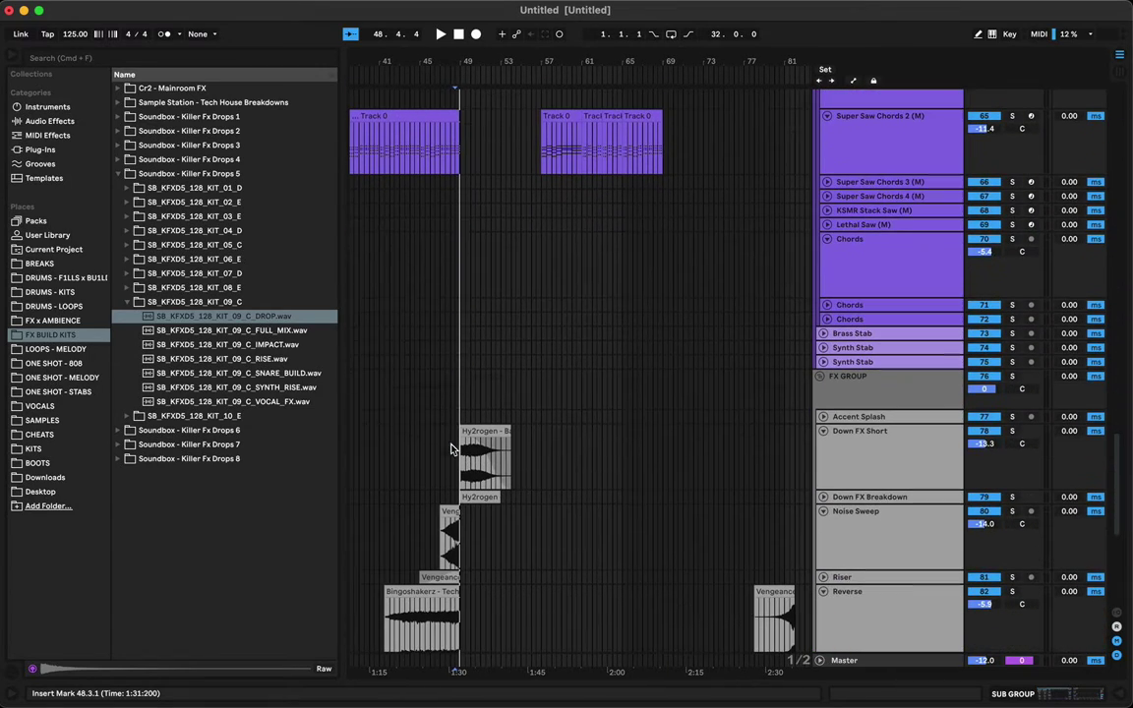
click(455, 478)
key(space)
scroll(486, 464, down, 2)
scroll(485, 464, down, 2)
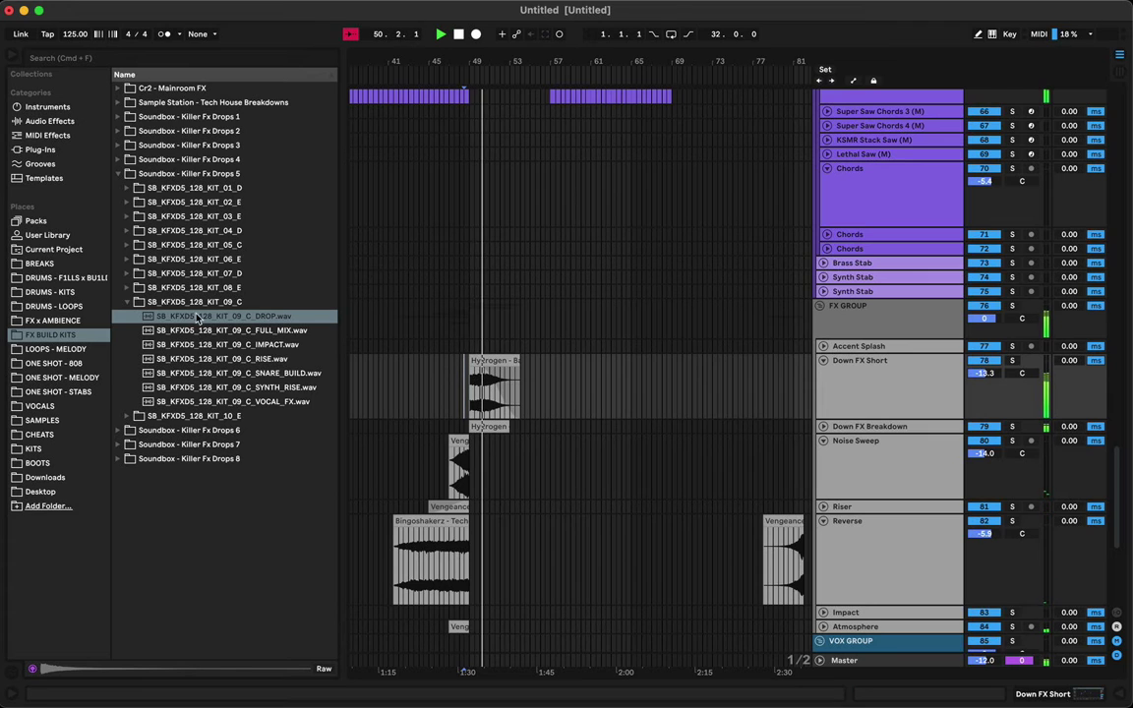
drag(192, 317, 476, 437)
- Lower the gain of the new DROP clip to -3.83 dB
double_click(521, 427)
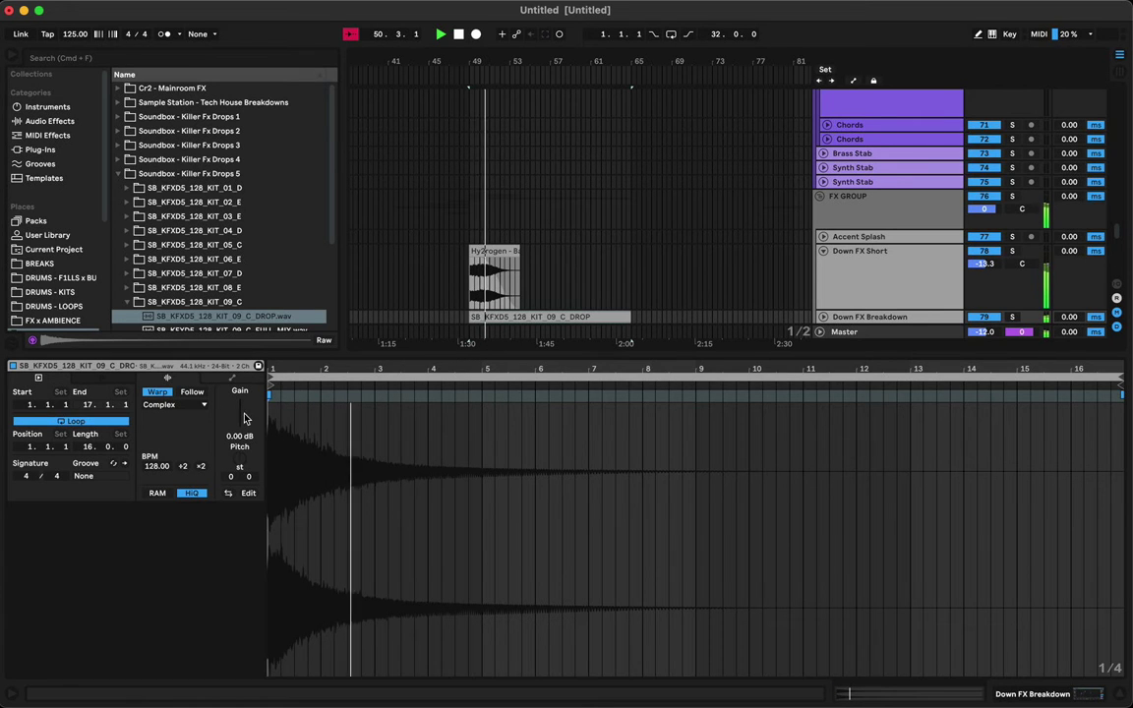
drag(244, 417, 244, 425)
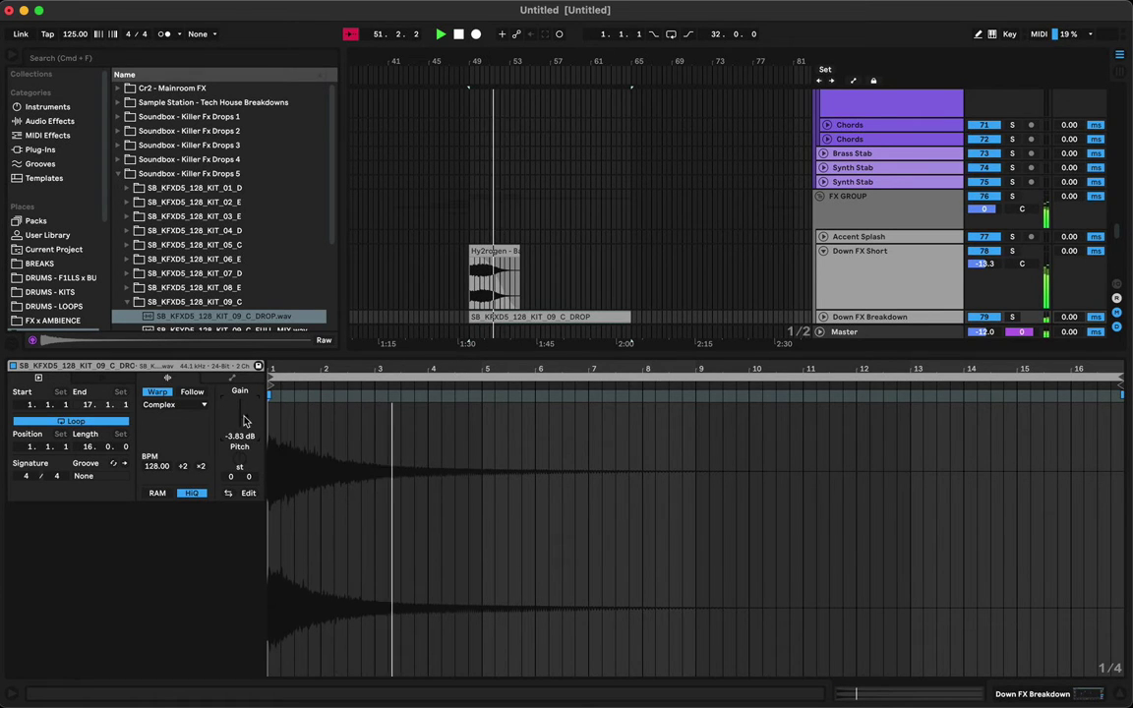
double_click(588, 352)
- Automate the FX GROUP's LFOTool Device On to switch off from bar 49, and play the transition from bar 46.3
key(a)
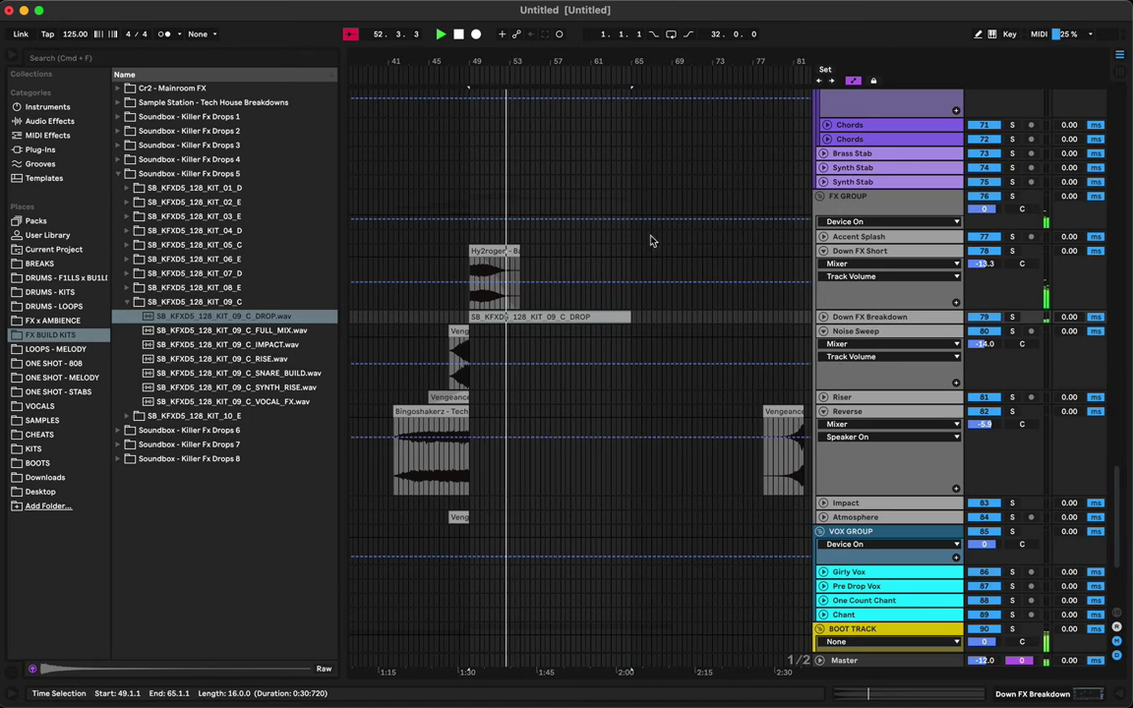
click(843, 224)
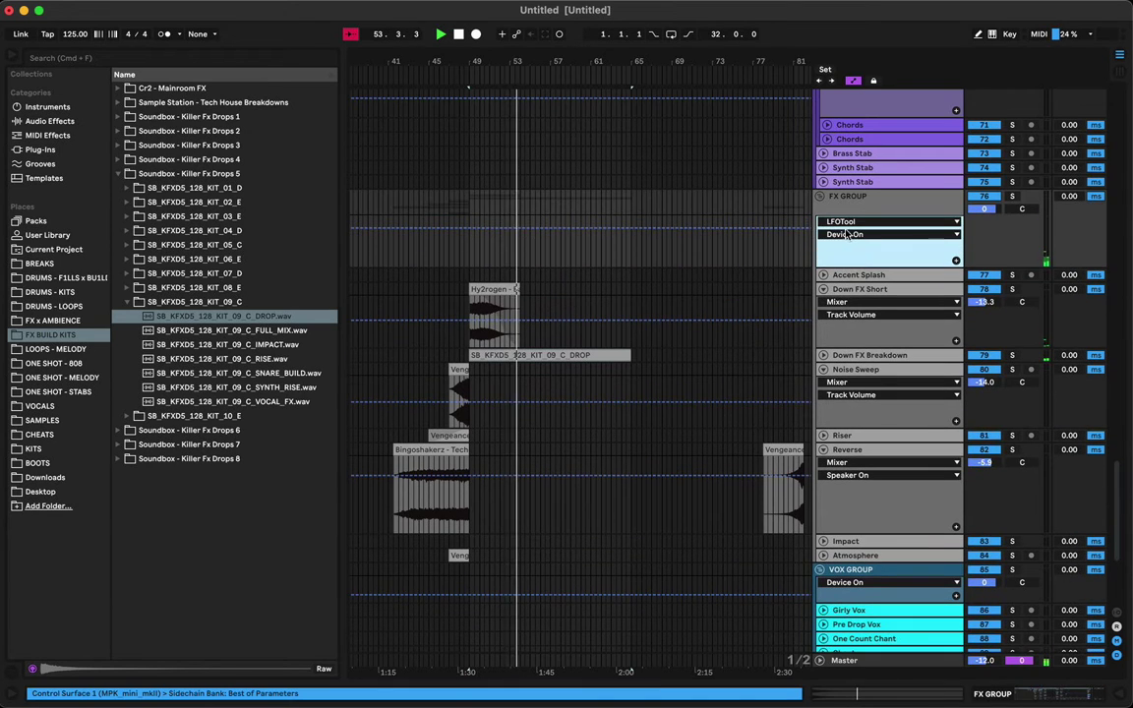
click(470, 228)
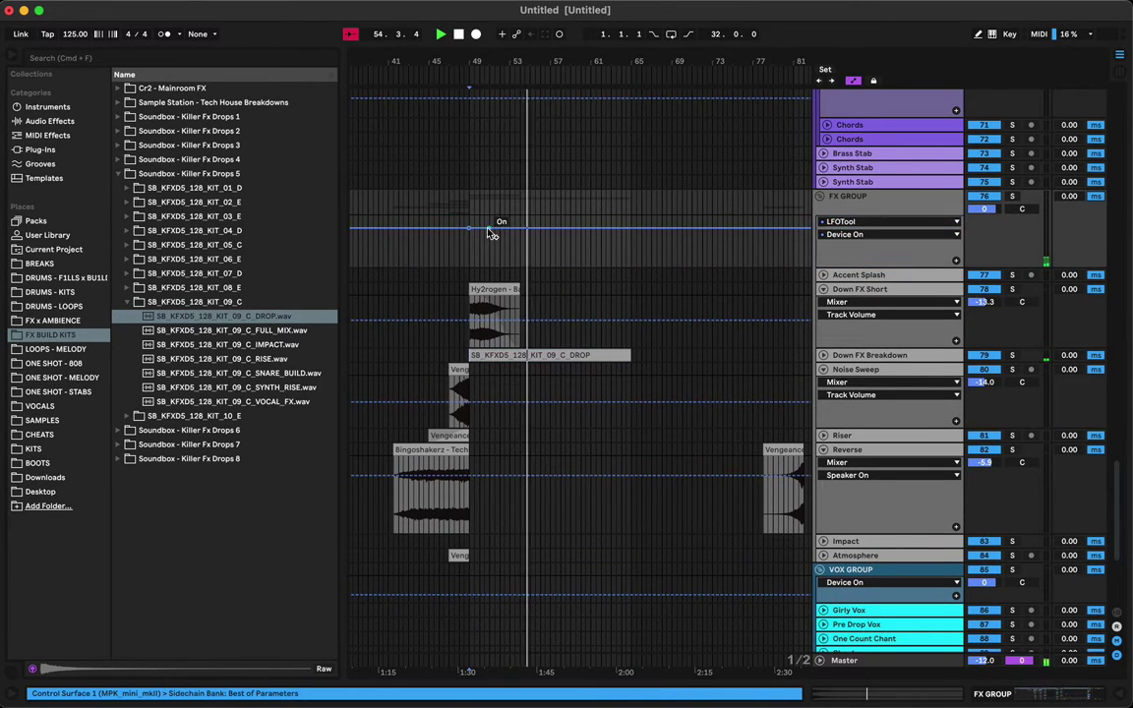
drag(491, 229, 472, 256)
click(443, 258)
key(space)
key(space)
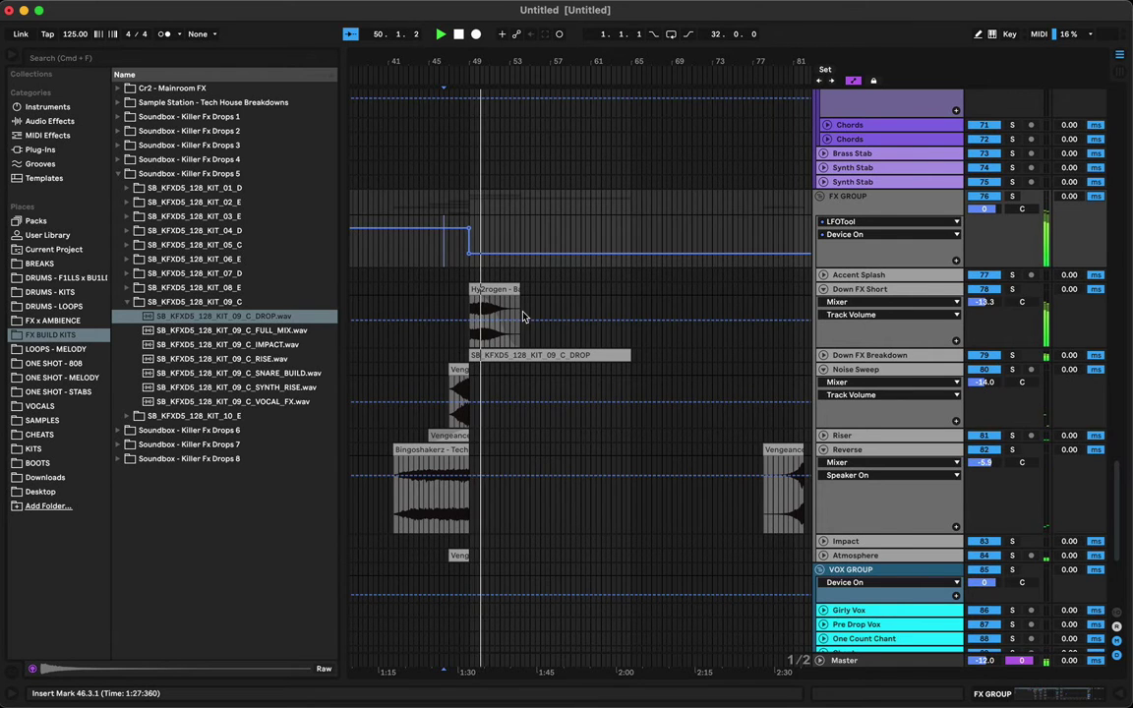
- Place SB_KFXD5_128_KIT_09_C_IMPACT.wav on the Impact track at bar 49
scroll(566, 413, up, 3)
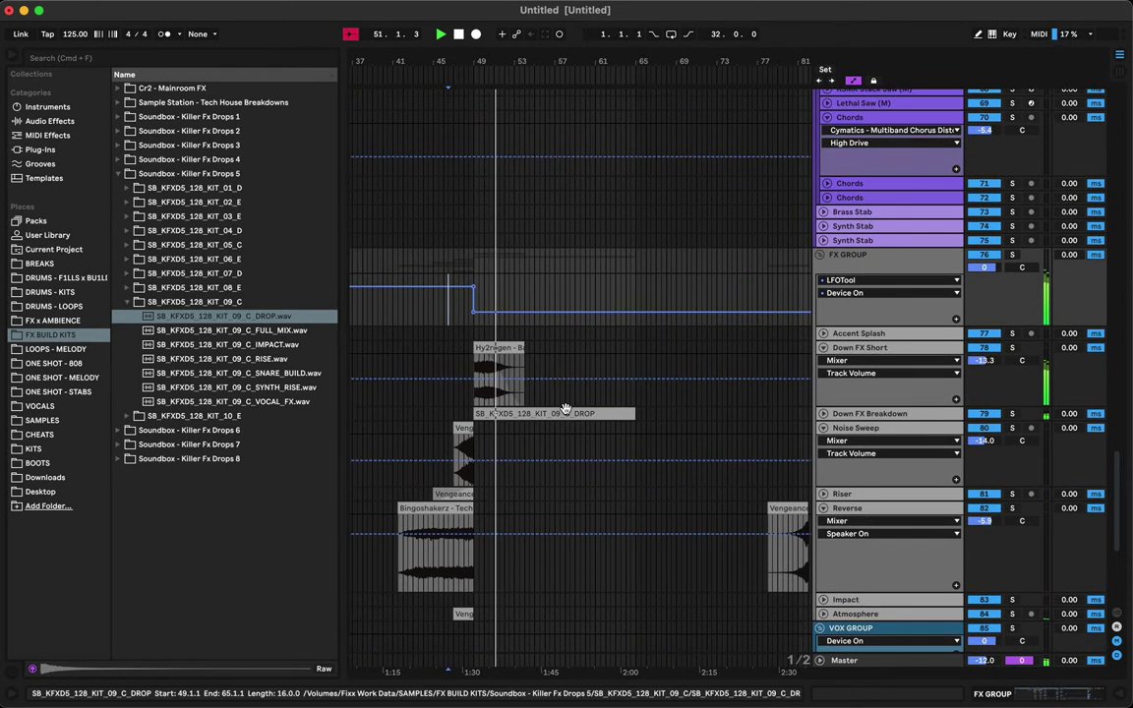
scroll(570, 373, down, 3)
scroll(570, 373, left, 1)
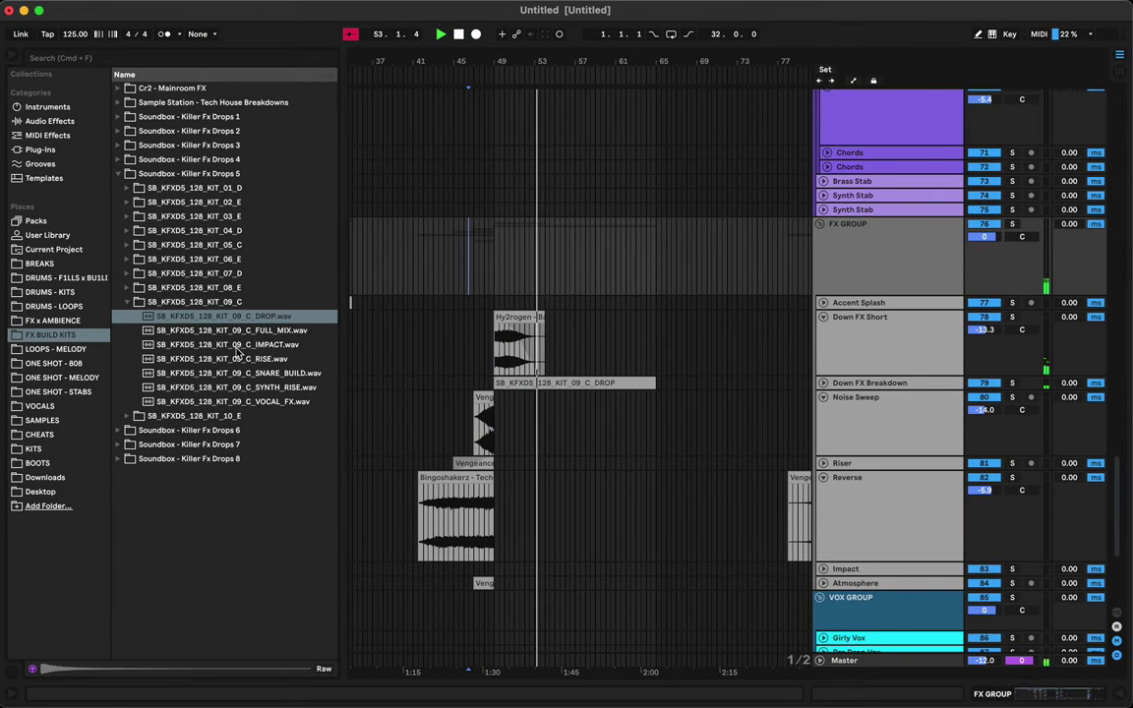
drag(236, 345, 501, 580)
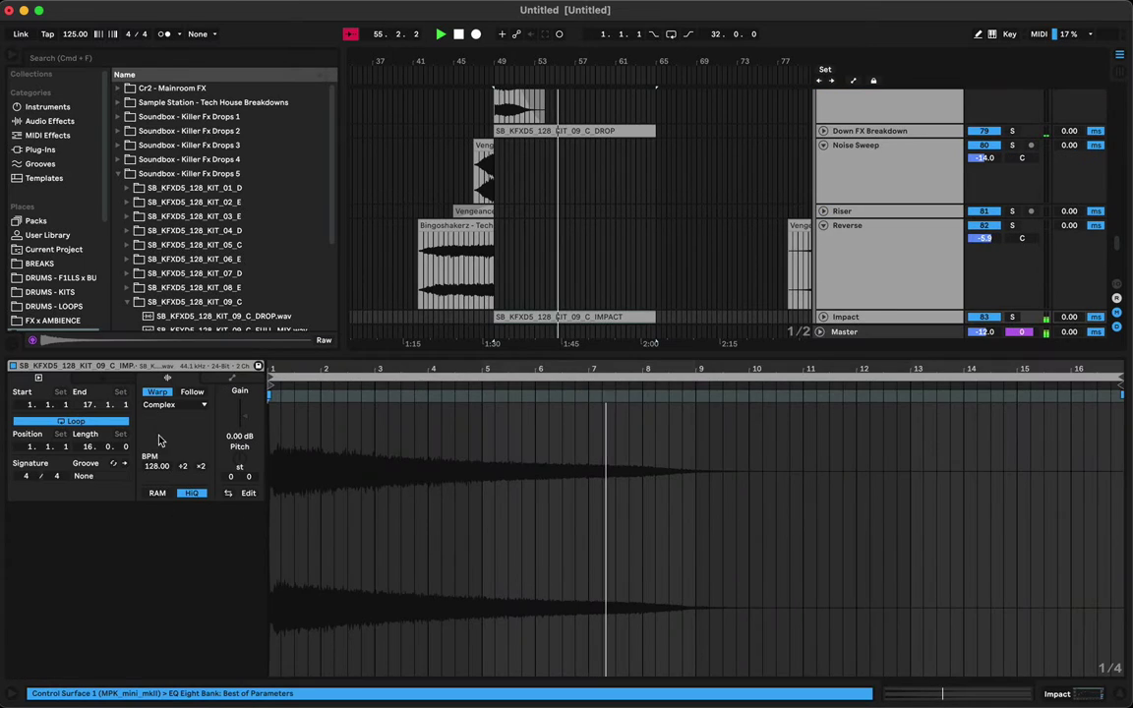
- Turn off warping for the IMPACT clip and set its gain to 0.38 dB
click(164, 392)
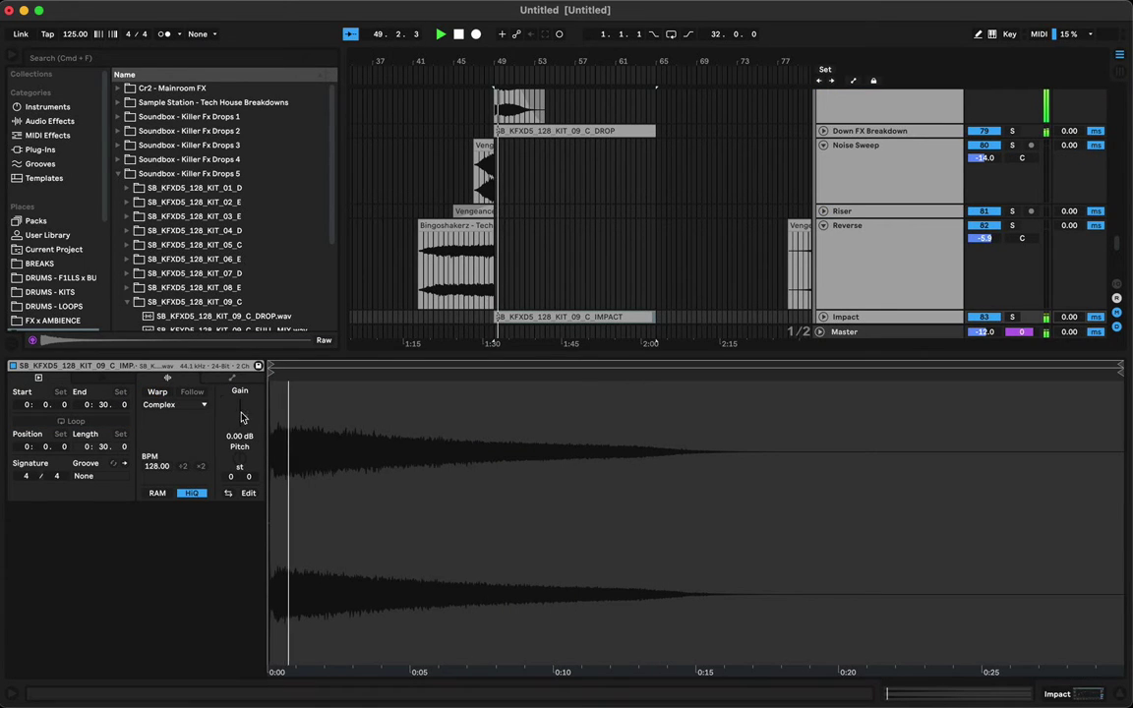
mouse_move(245, 416)
mouse_down()
mouse_move(245, 402)
mouse_move(244, 428)
mouse_up()
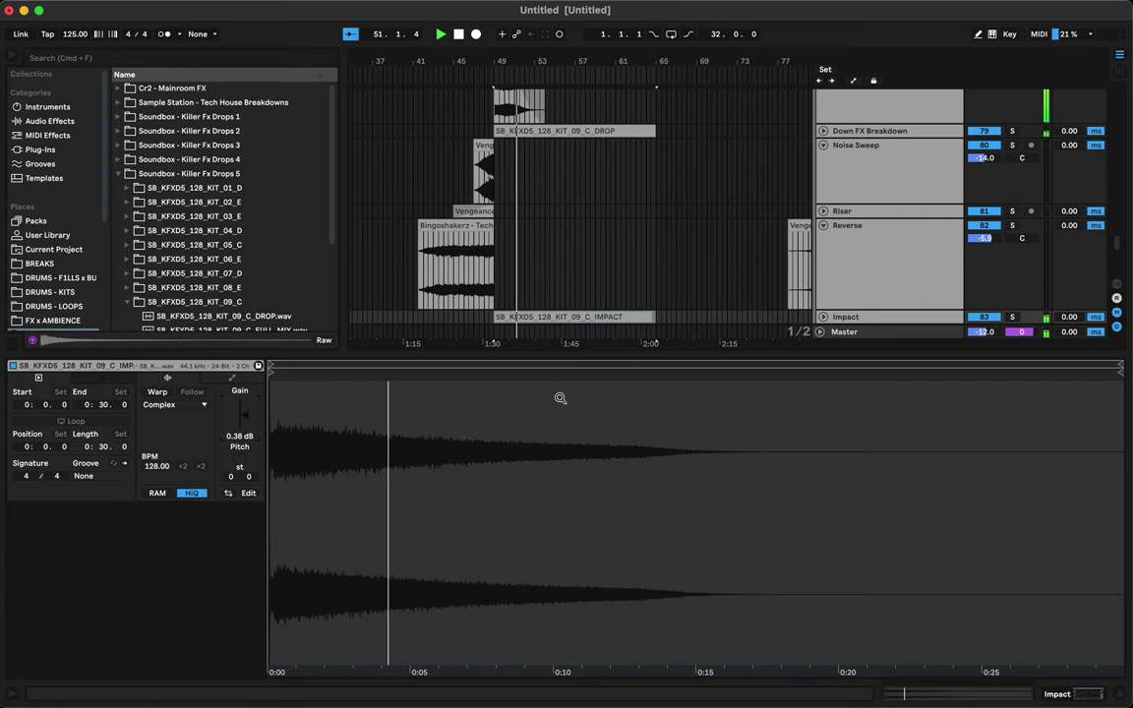
double_click(635, 356)
- Add SB_KFXD5_128_KIT_09_C_SYNTH_RISE.wav to the Riser track, unfold the track, and shift the clip to start at bar 53
scroll(637, 438, right, 2)
scroll(637, 438, up, 1)
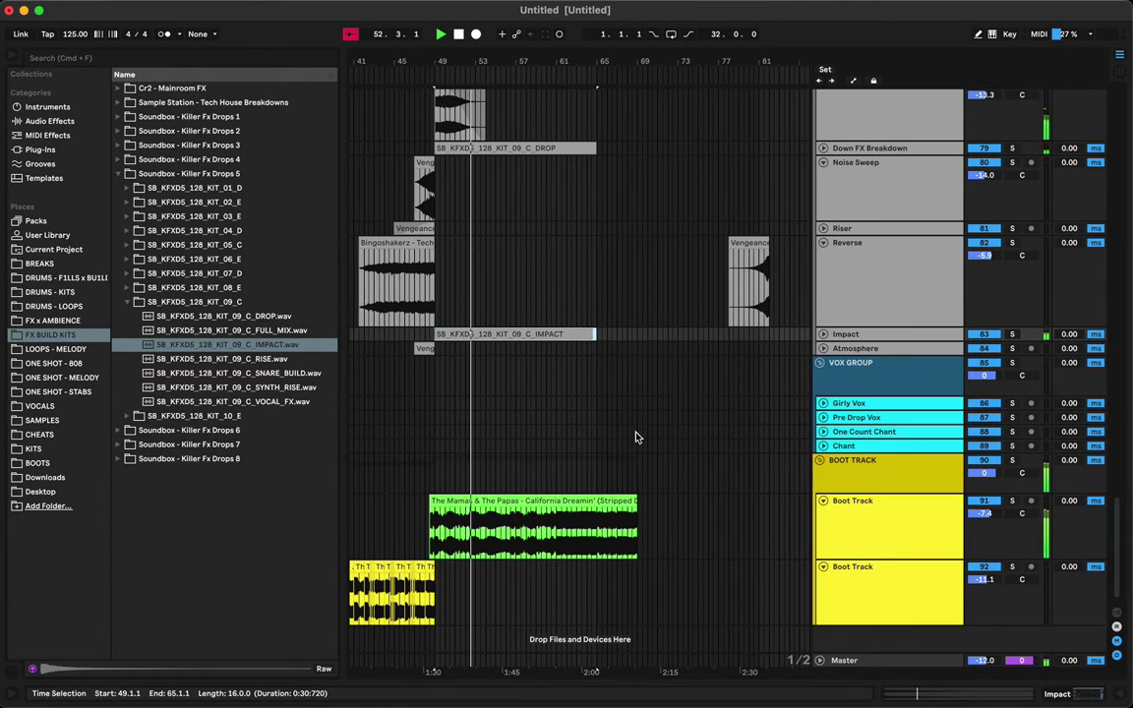
scroll(634, 434, up, 1)
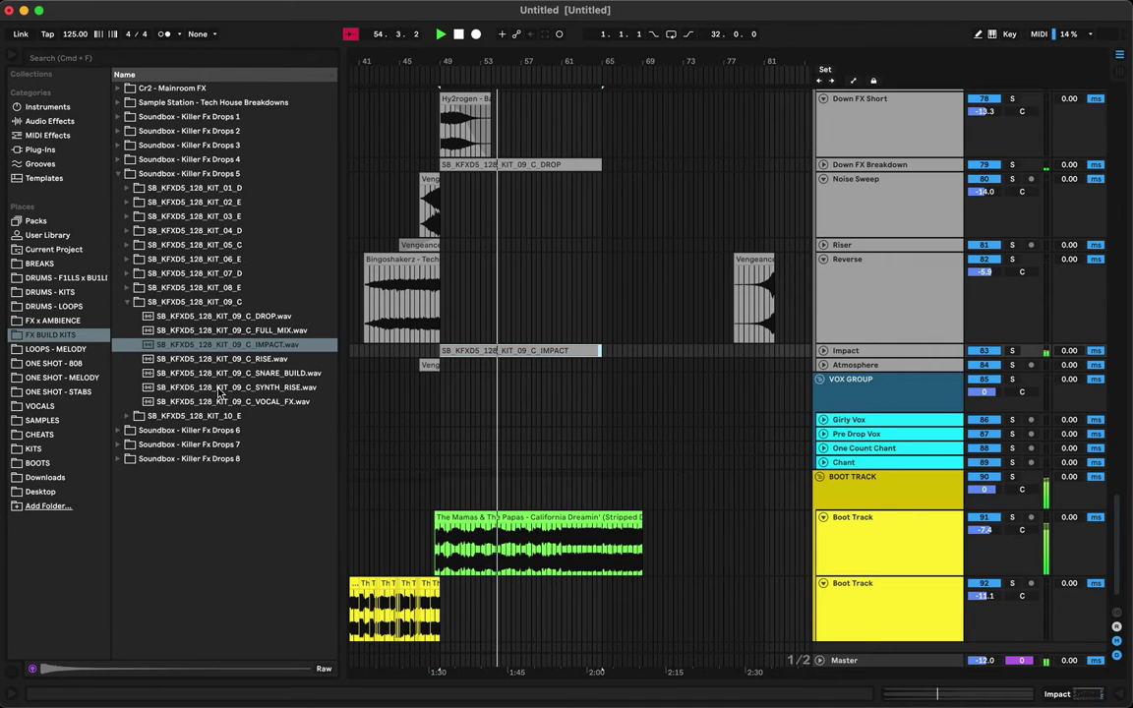
drag(215, 390, 466, 246)
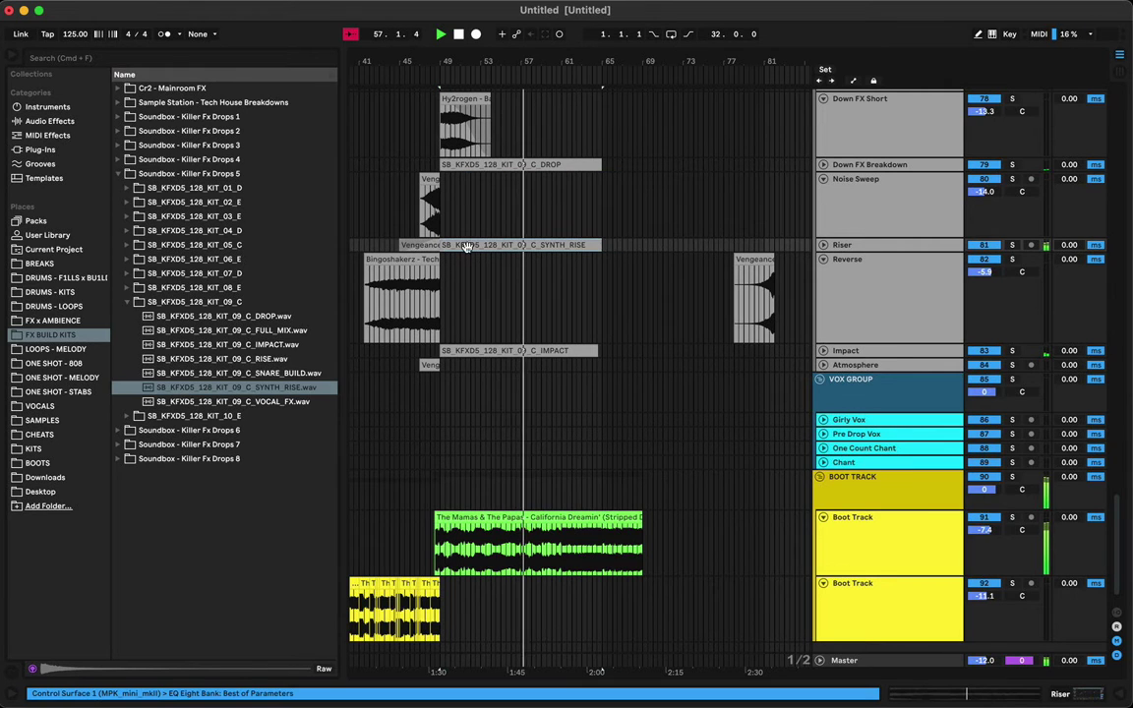
click(823, 245)
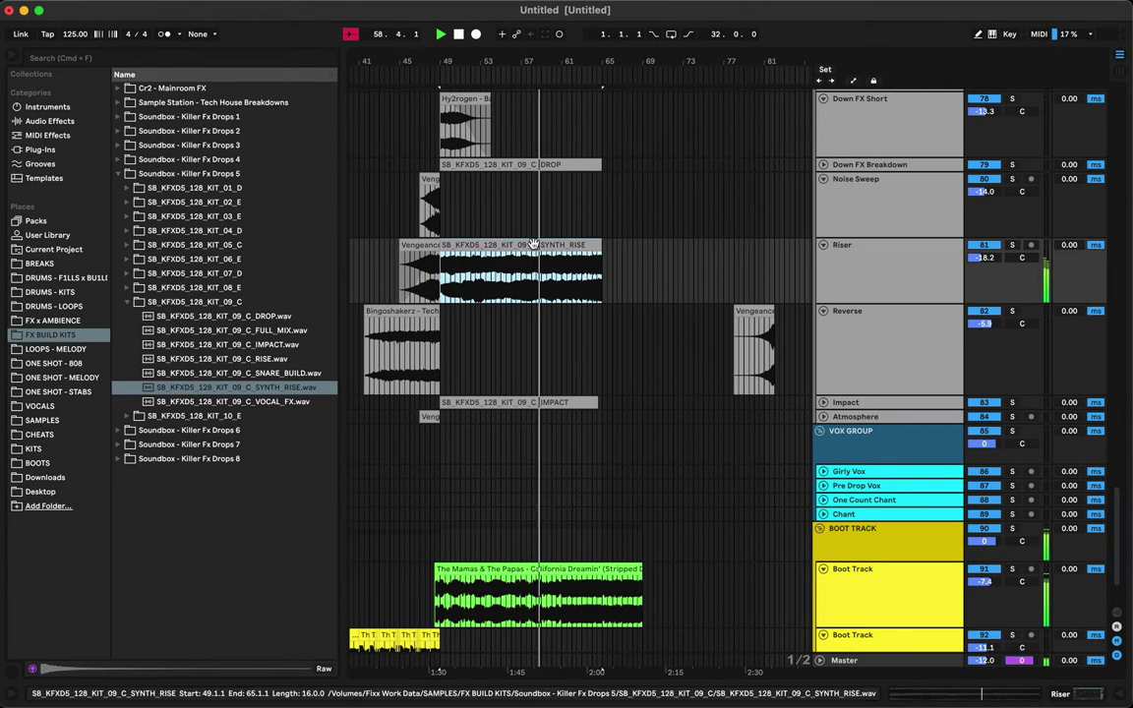
drag(532, 246, 577, 252)
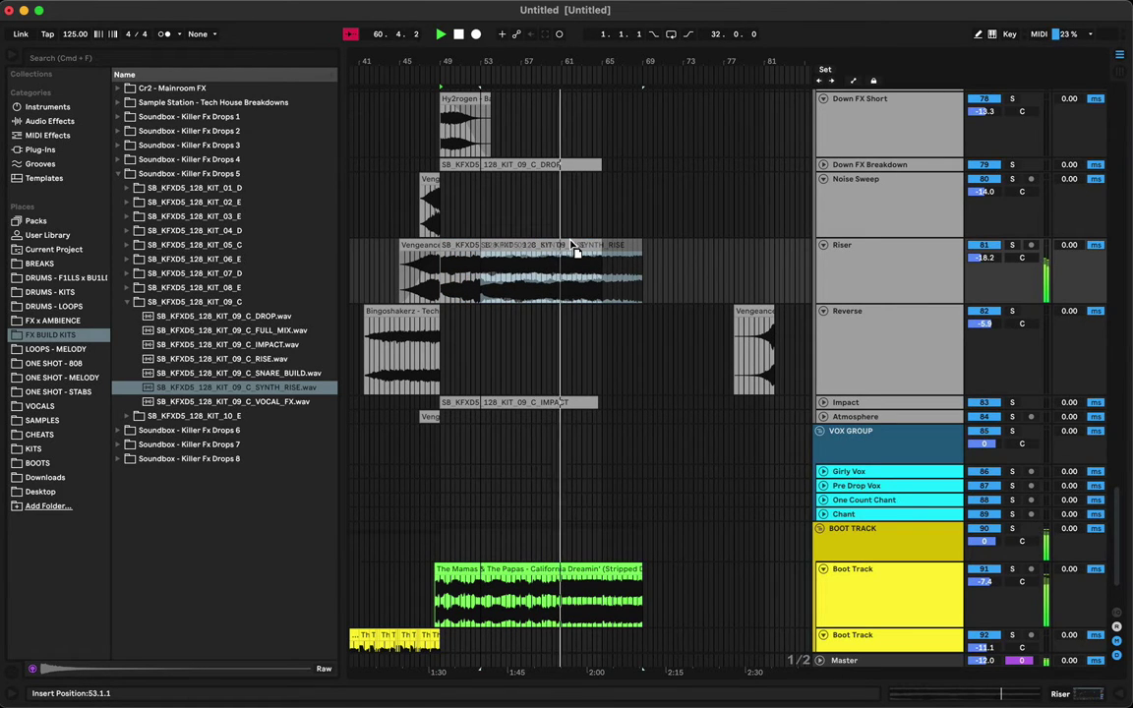
drag(576, 250, 570, 246)
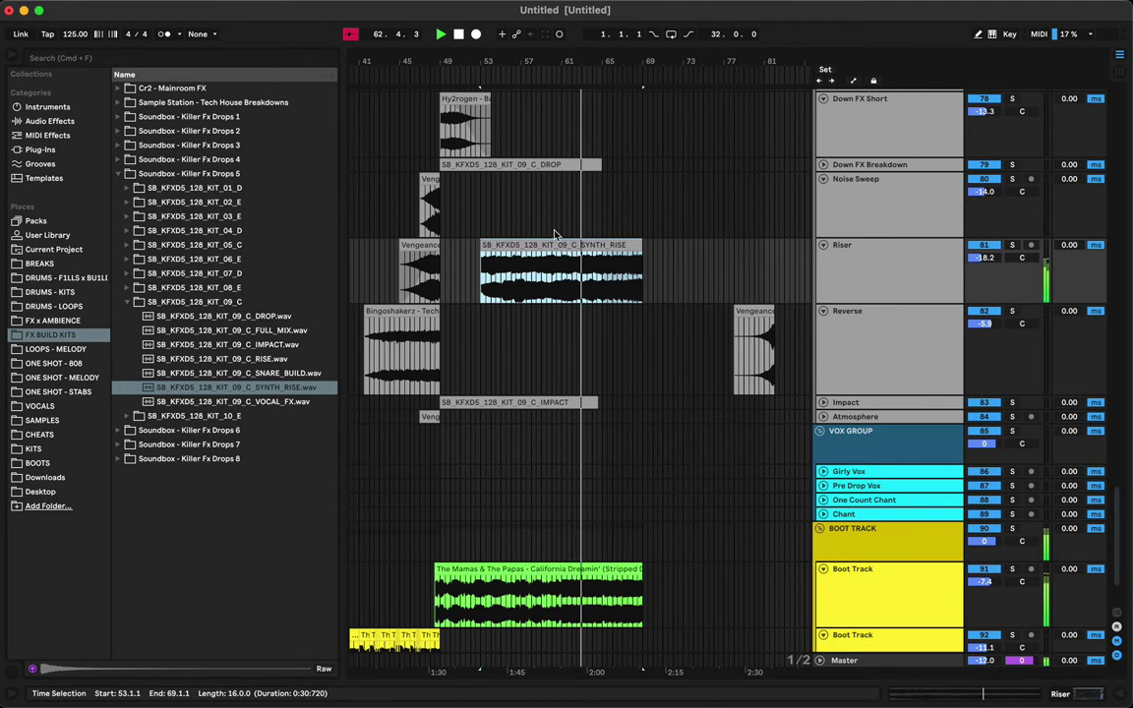
- Move the last Vengeance clip on the Reverse track to bar 84 and the SYNTH_RISE clip to bar 69
scroll(695, 316, right, 3)
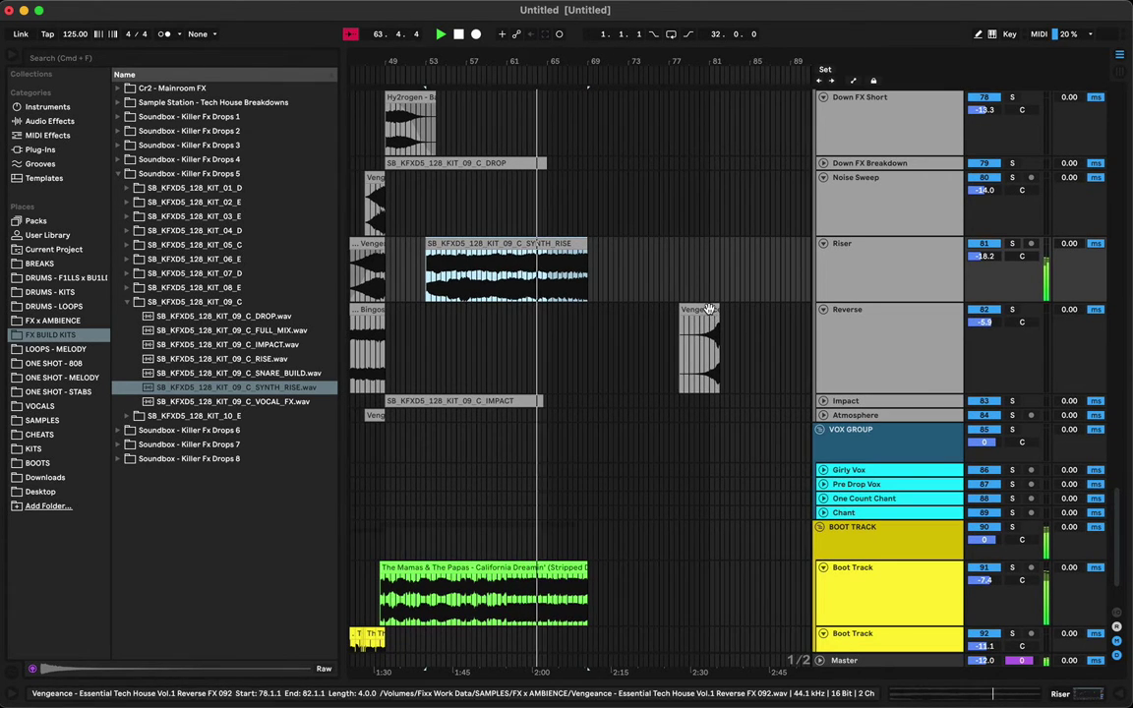
drag(708, 309, 768, 312)
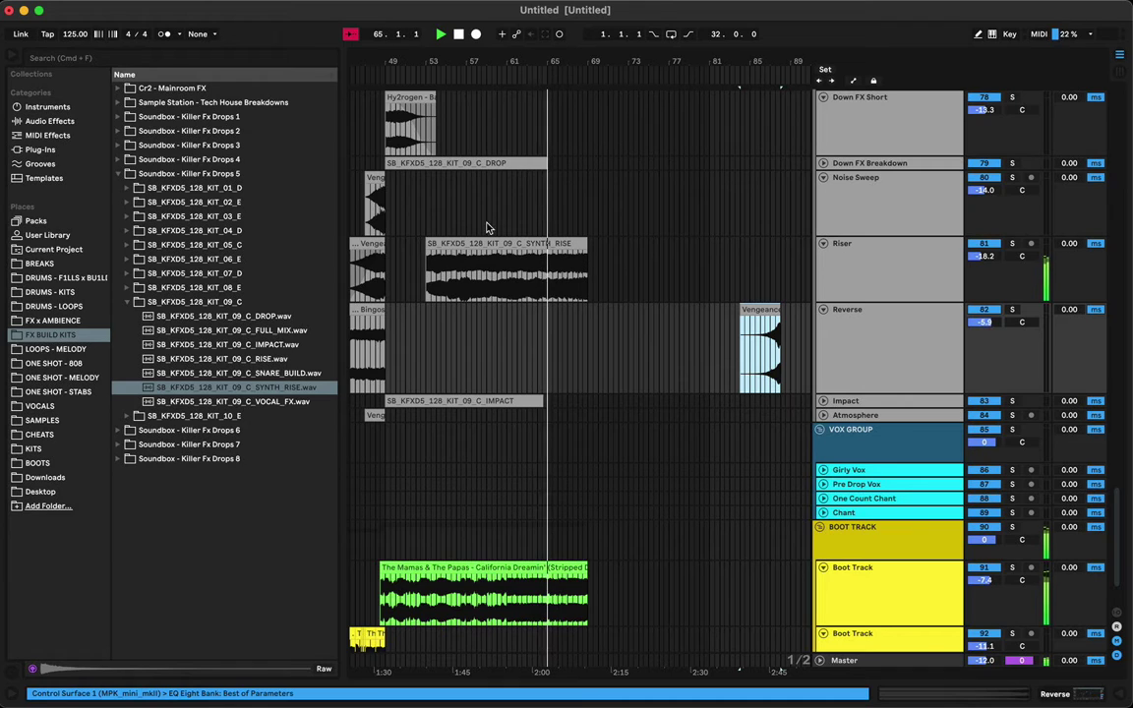
drag(471, 241, 631, 278)
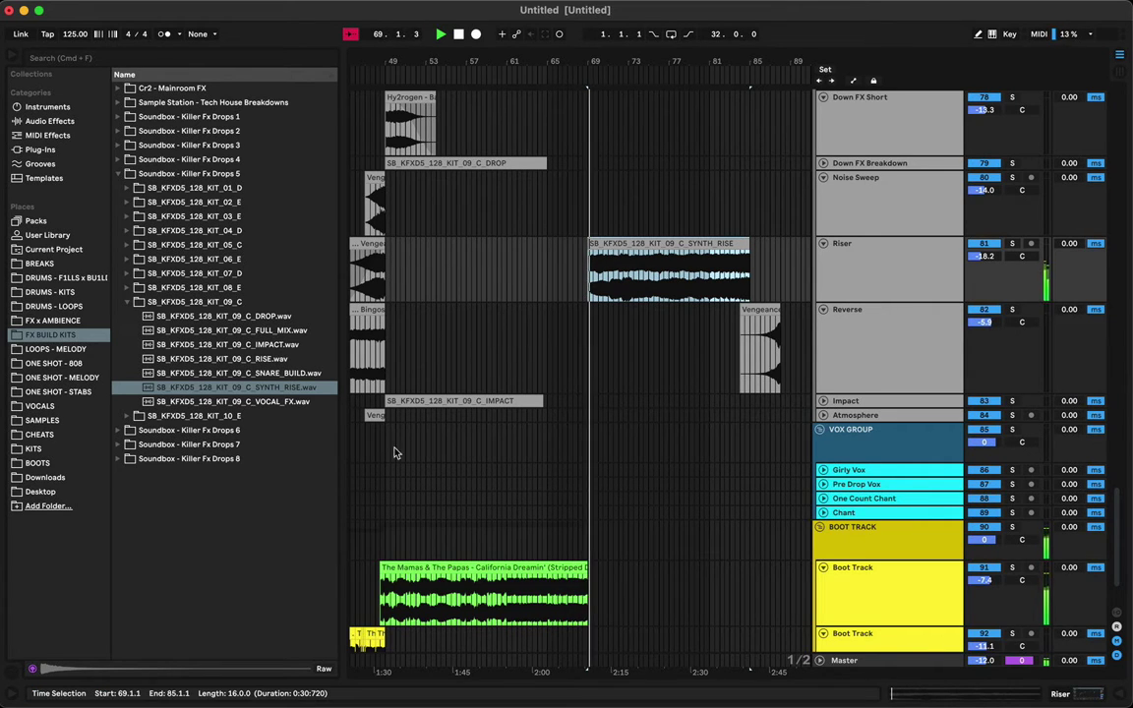
- Copy the IMPACT and DROP clips from bar 49 to bar 69 on their own tracks
click(462, 401)
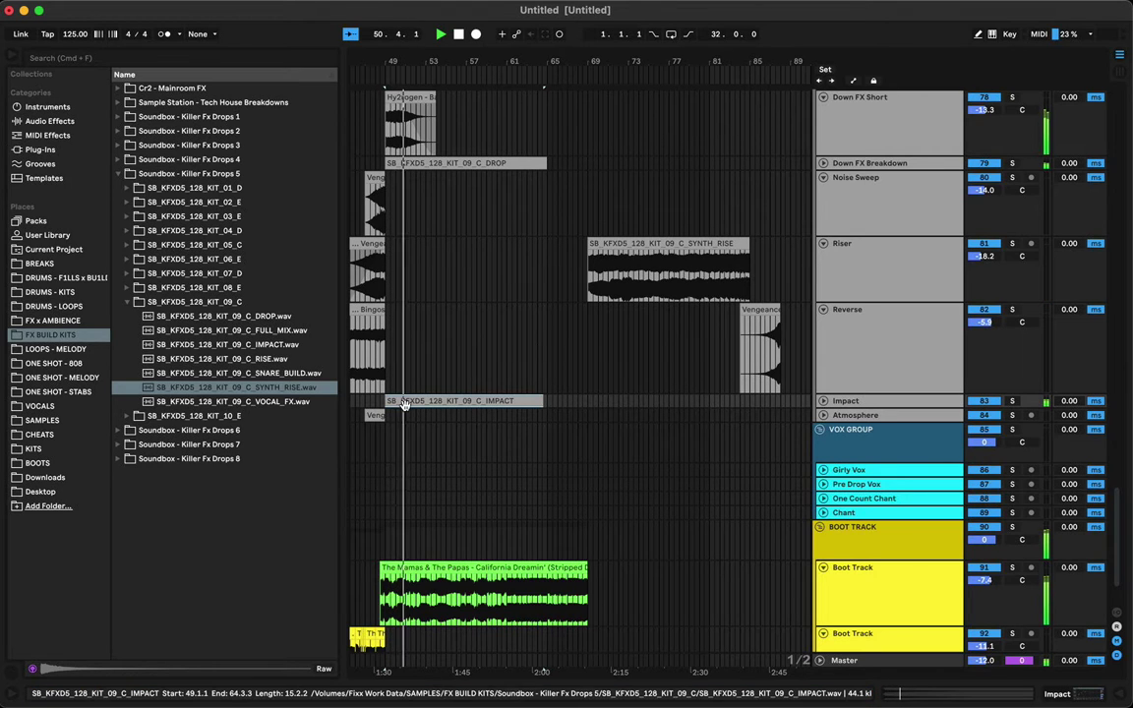
drag(409, 403, 611, 403)
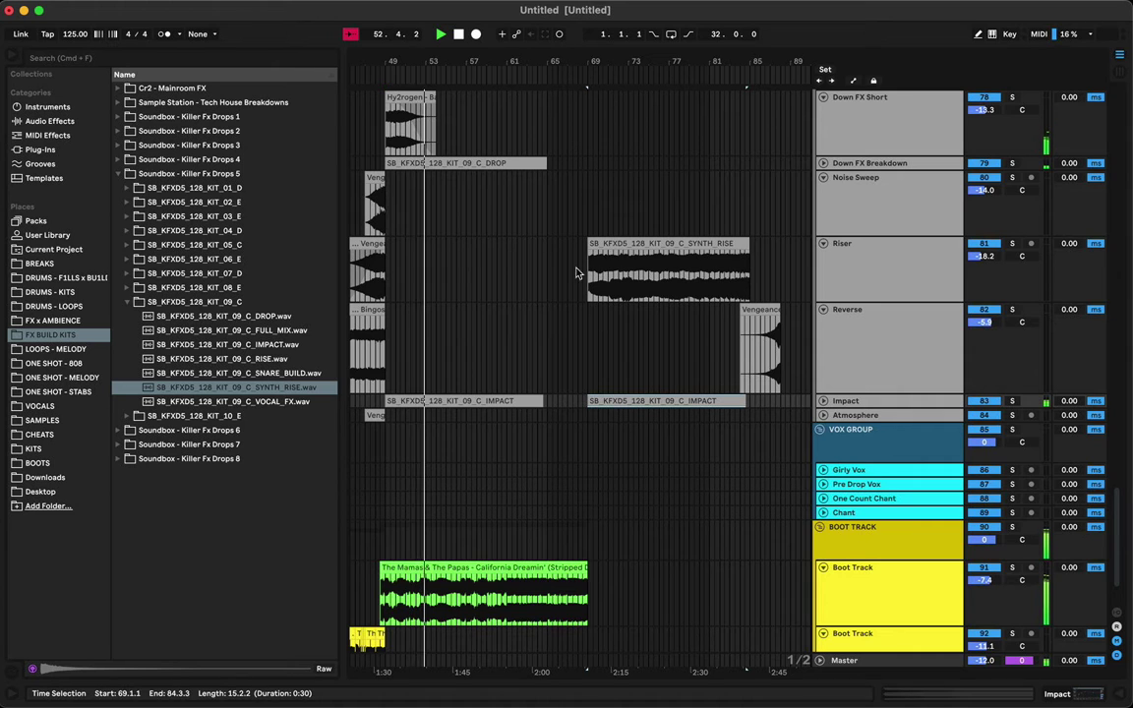
drag(413, 162, 621, 164)
scroll(531, 187, left, 2)
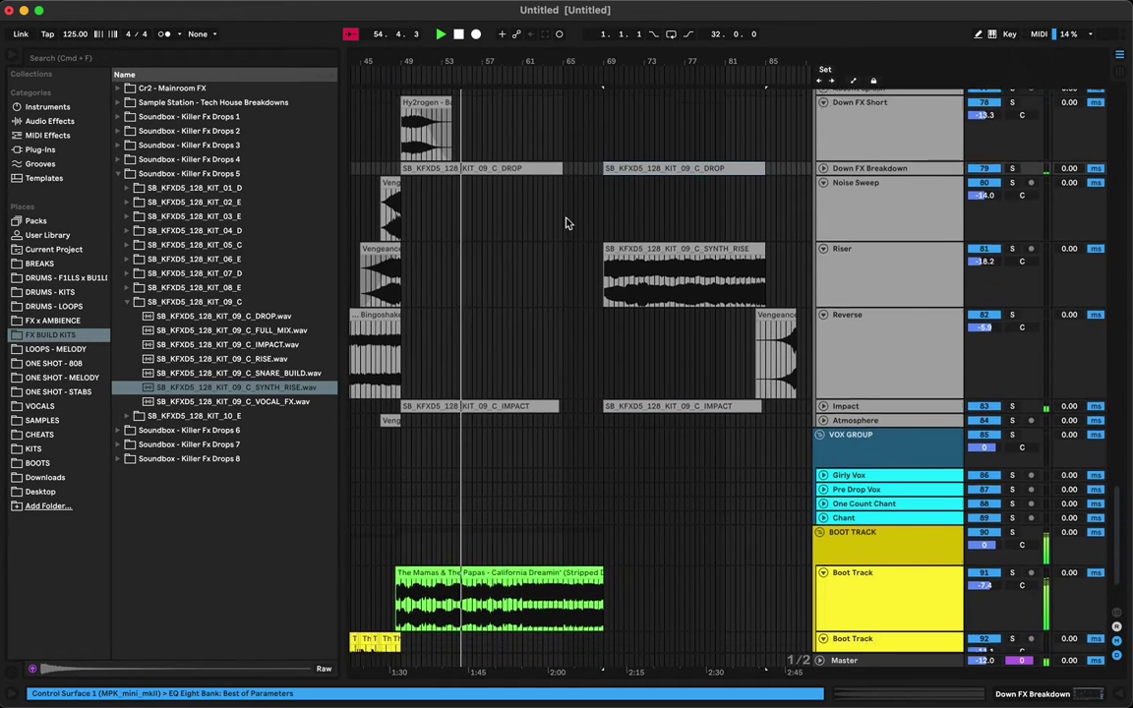
- Copy the Noise Sweep and Reverse clips that end at bar 33 so the copies end at bar 69
scroll(462, 221, left, 10)
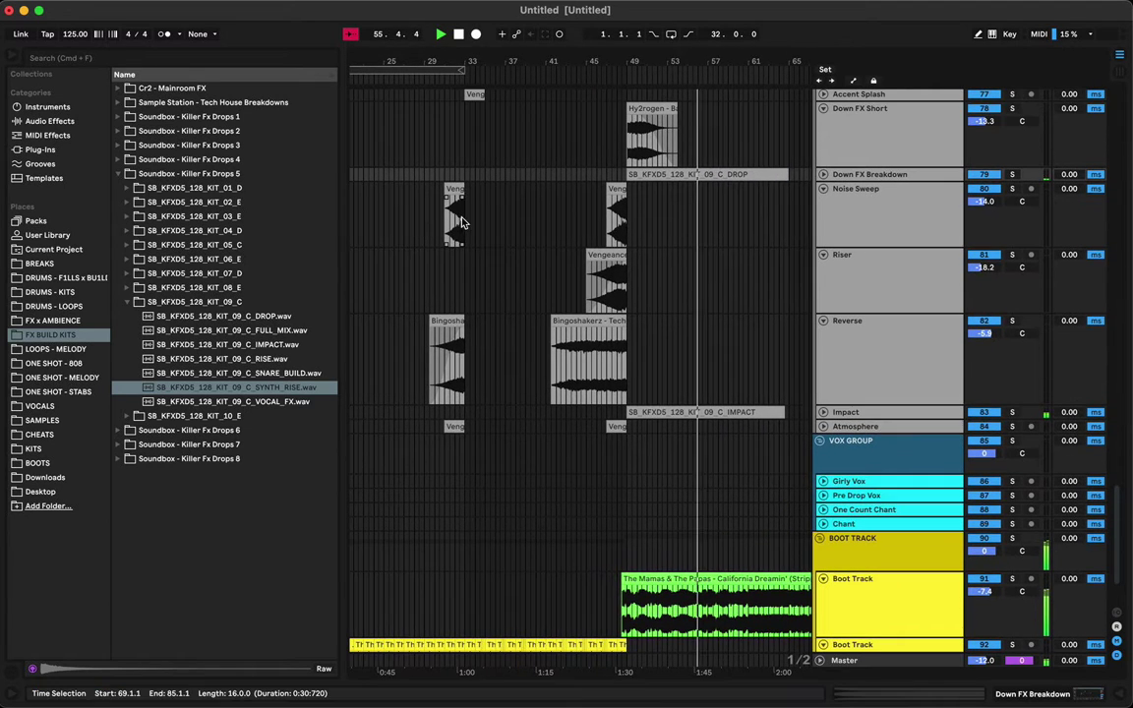
click(457, 186)
shift+click(440, 322)
drag(439, 321, 715, 384)
scroll(711, 383, right, 3)
scroll(711, 384, up, 2)
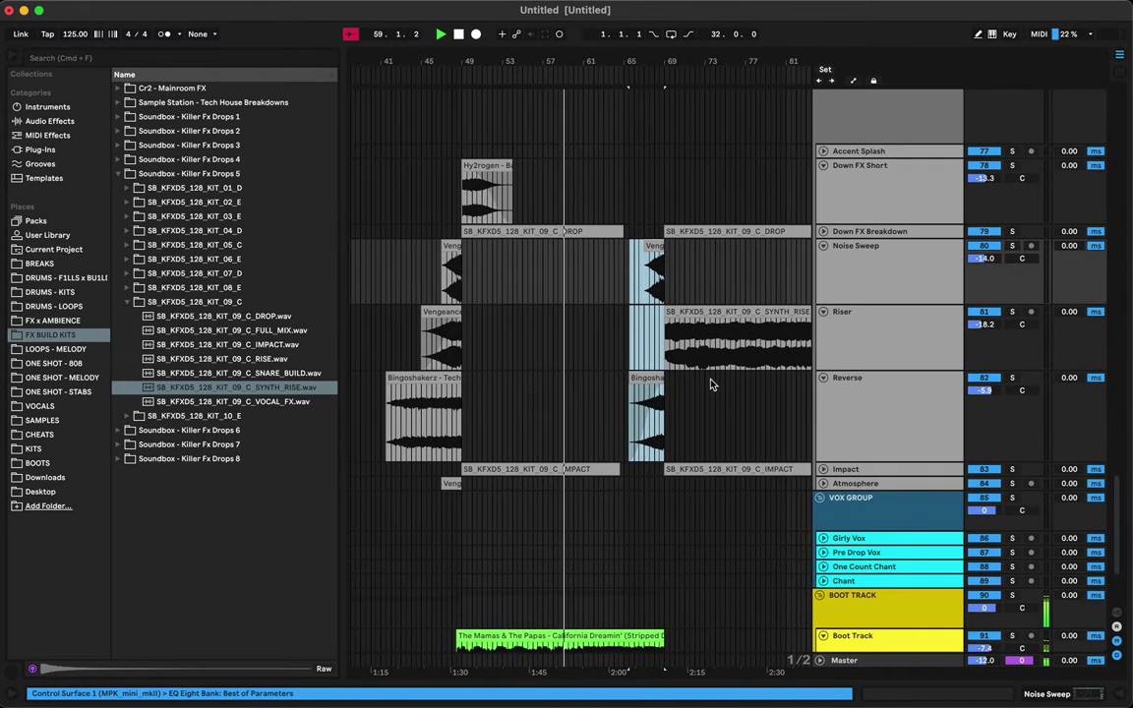
right_click(711, 383)
key(Escape)
- Place SB_KFXD5_128_KIT_09_C_RISE.wav on the Noise Sweep track at bar 69
scroll(539, 473, up, 3)
scroll(538, 473, right, 2)
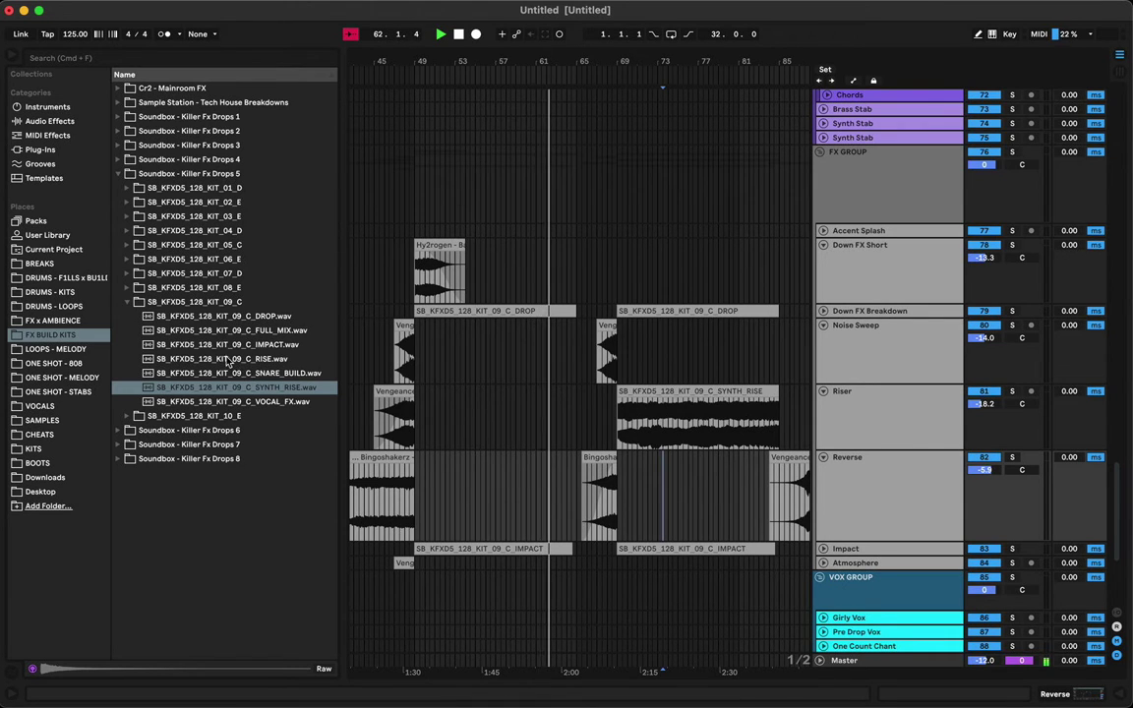
drag(236, 360, 629, 364)
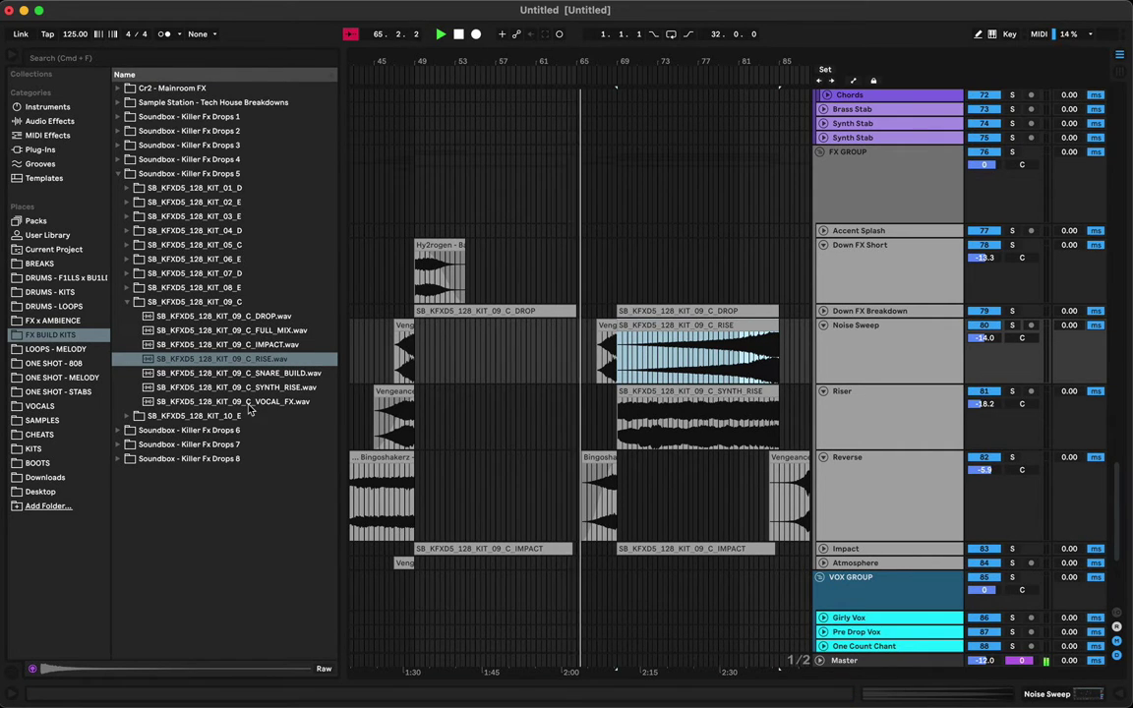
- Try SB_KFXD5_128_KIT_09_C_VOCAL_FX.wav on the Atmosphere track at bar 69, audition it there, and delete the clip
drag(247, 405, 622, 566)
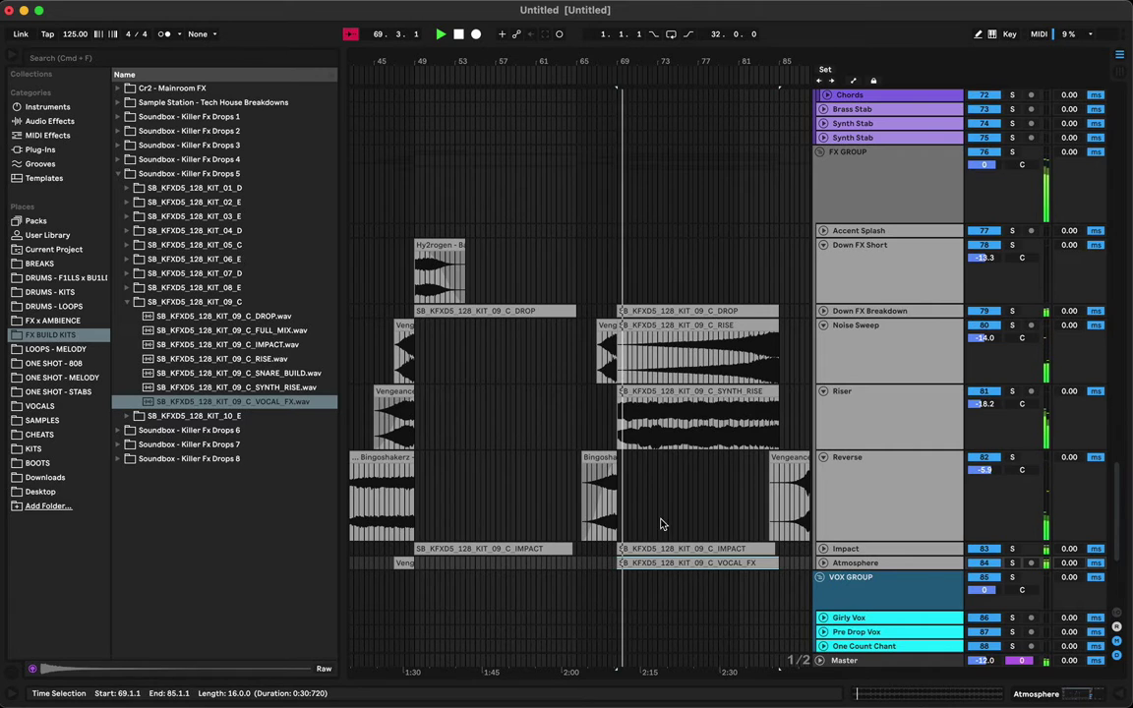
key(space)
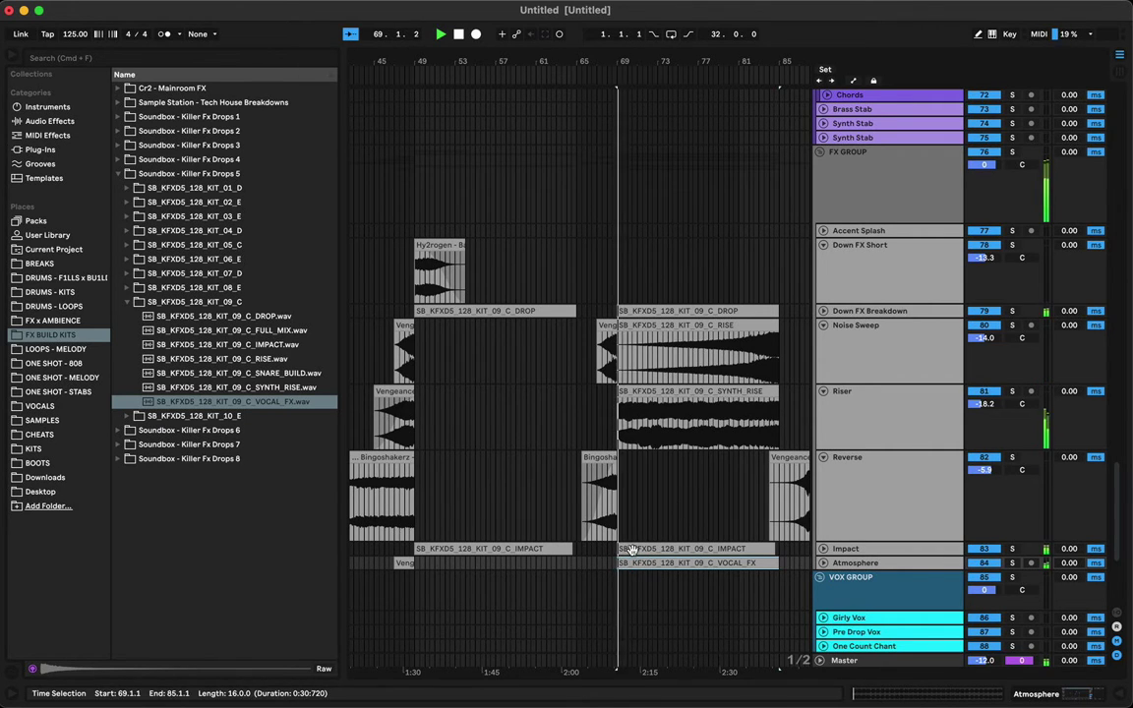
click(668, 550)
click(648, 562)
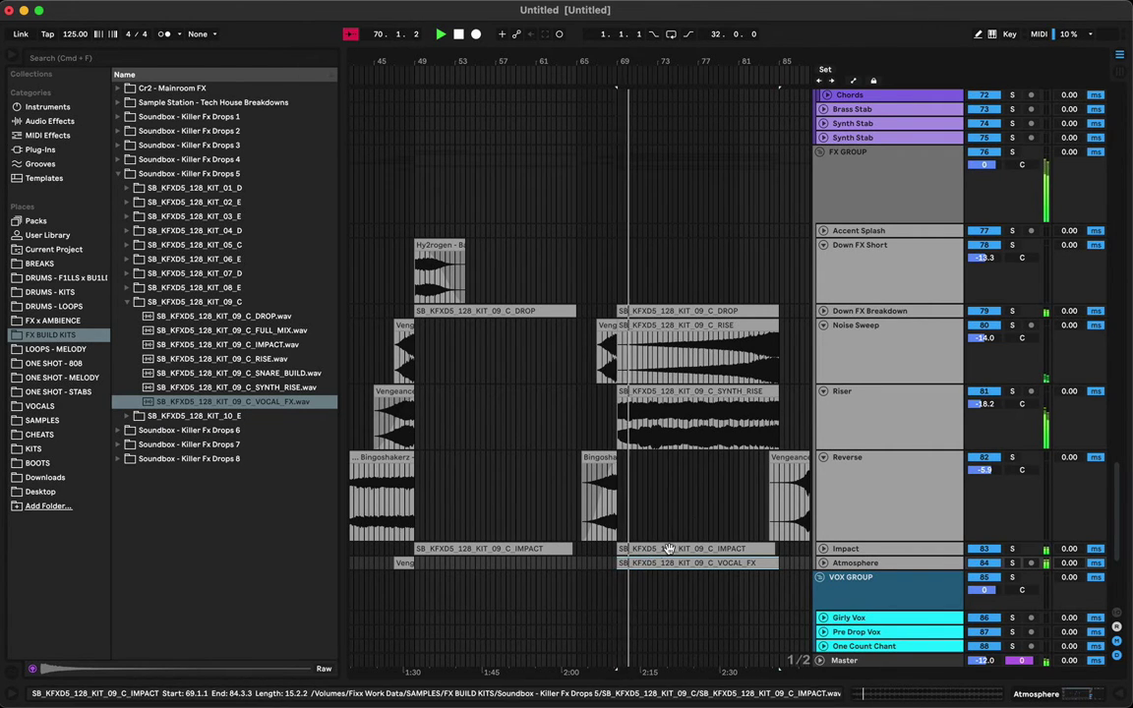
click(611, 78)
click(634, 562)
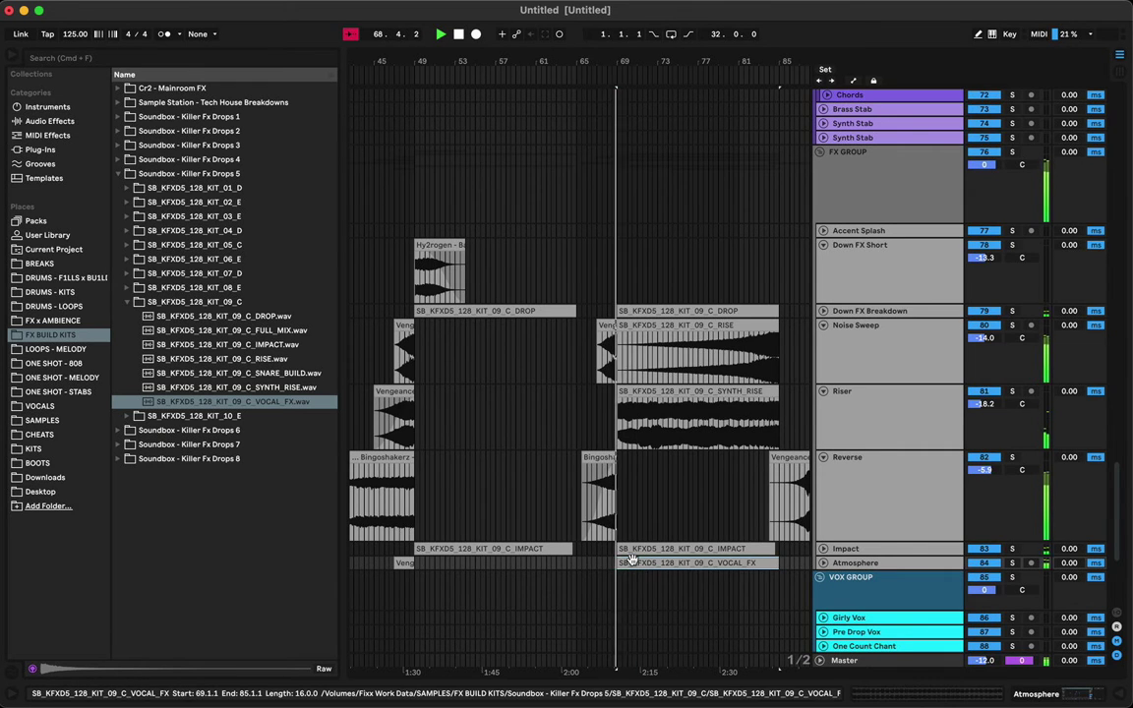
key(Delete)
- Place SB_KFXD5_128_KIT_09_C_SNARE_BUILD.wav on the Drum Build track at bar 69 and open the clip with the track unfolded
scroll(625, 513, up, 15)
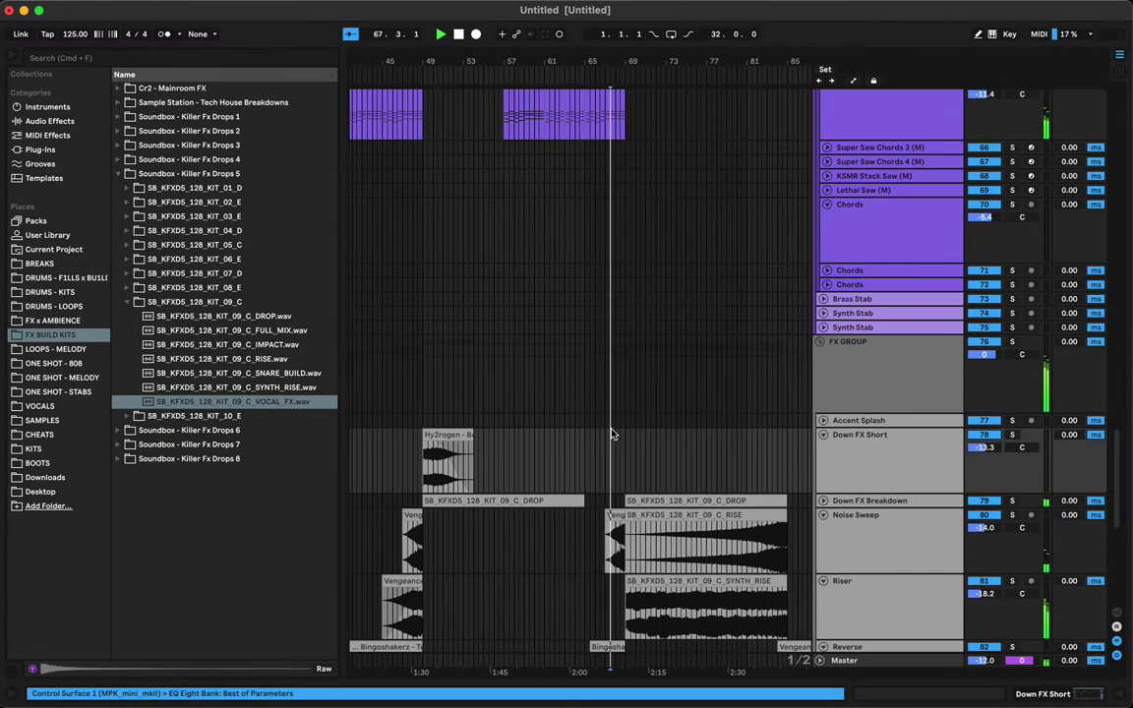
scroll(610, 434, down, 3)
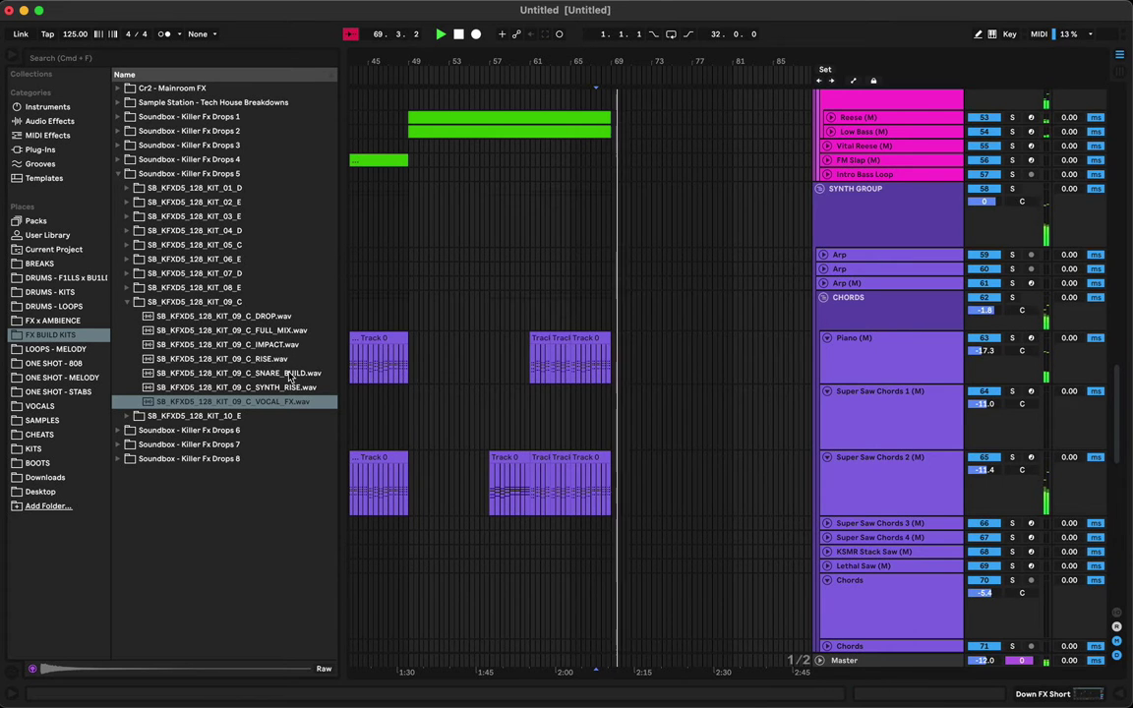
scroll(637, 366, up, 8)
scroll(637, 364, up, 3)
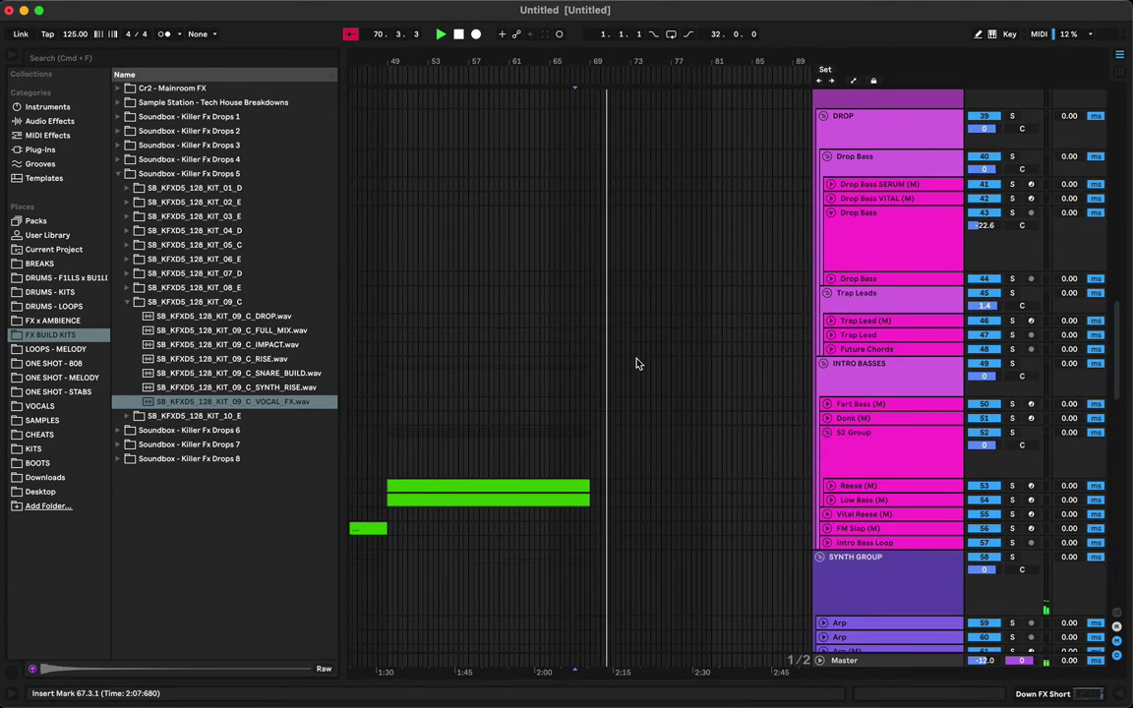
click(570, 369)
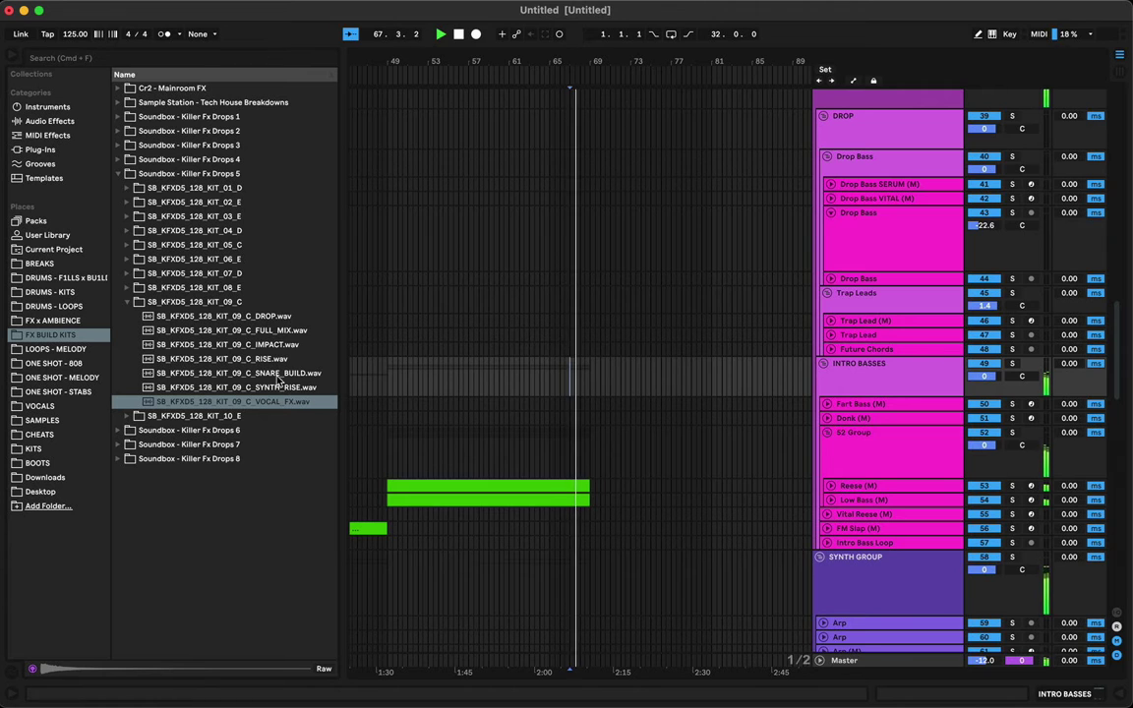
drag(252, 374, 603, 169)
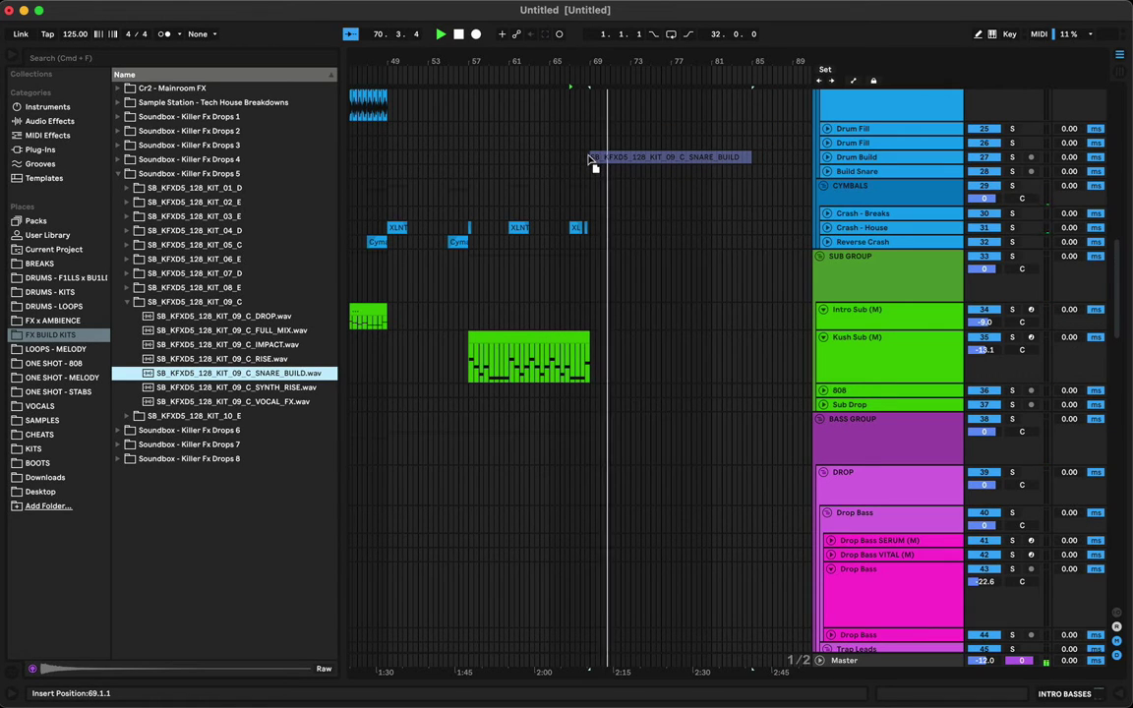
drag(591, 160, 589, 159)
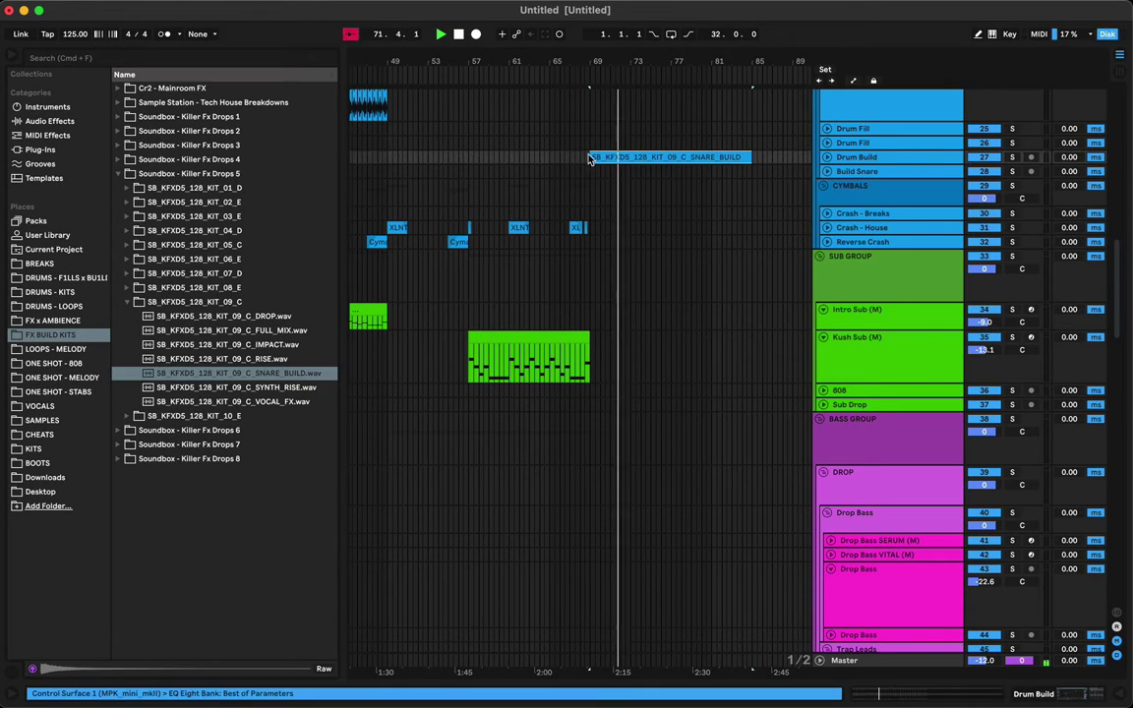
click(827, 158)
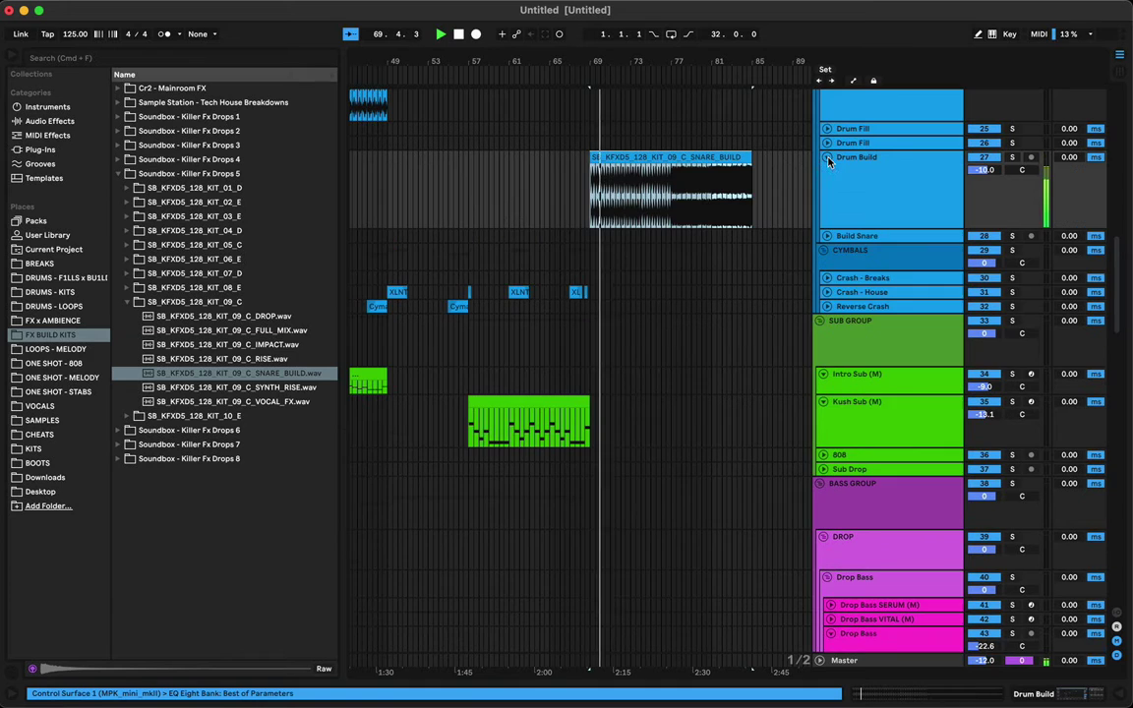
double_click(659, 158)
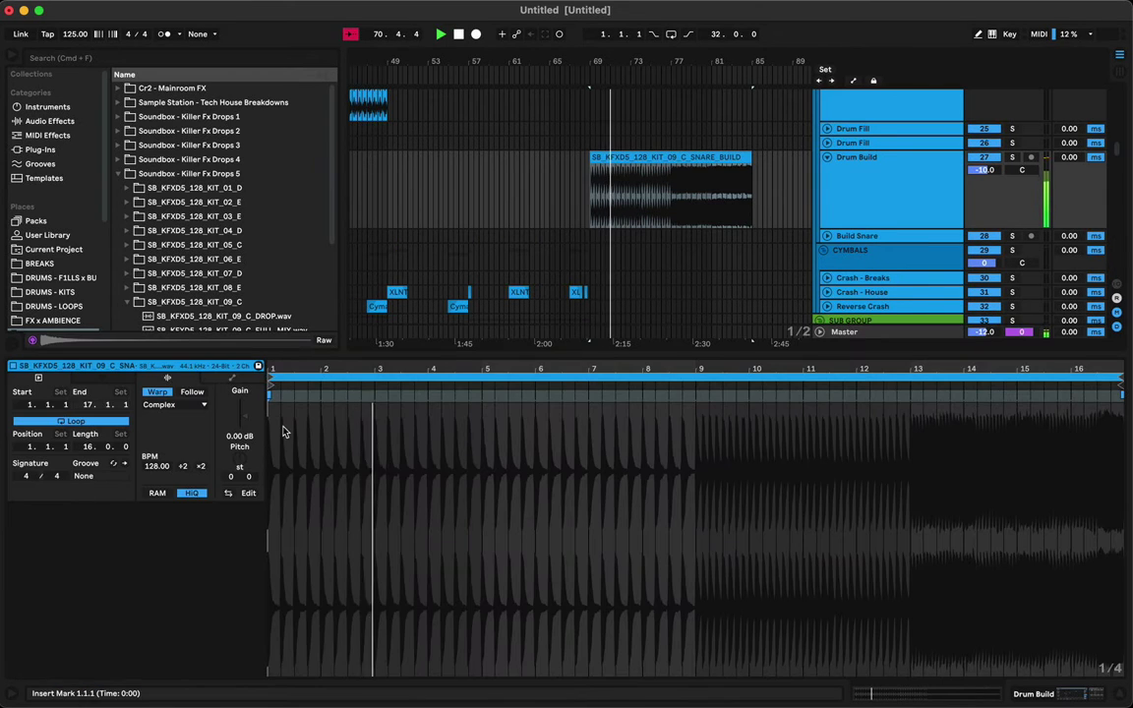
- Copy the XLNT crash clip from bar 61 to bar 69 on the Crash - House track
click(500, 206)
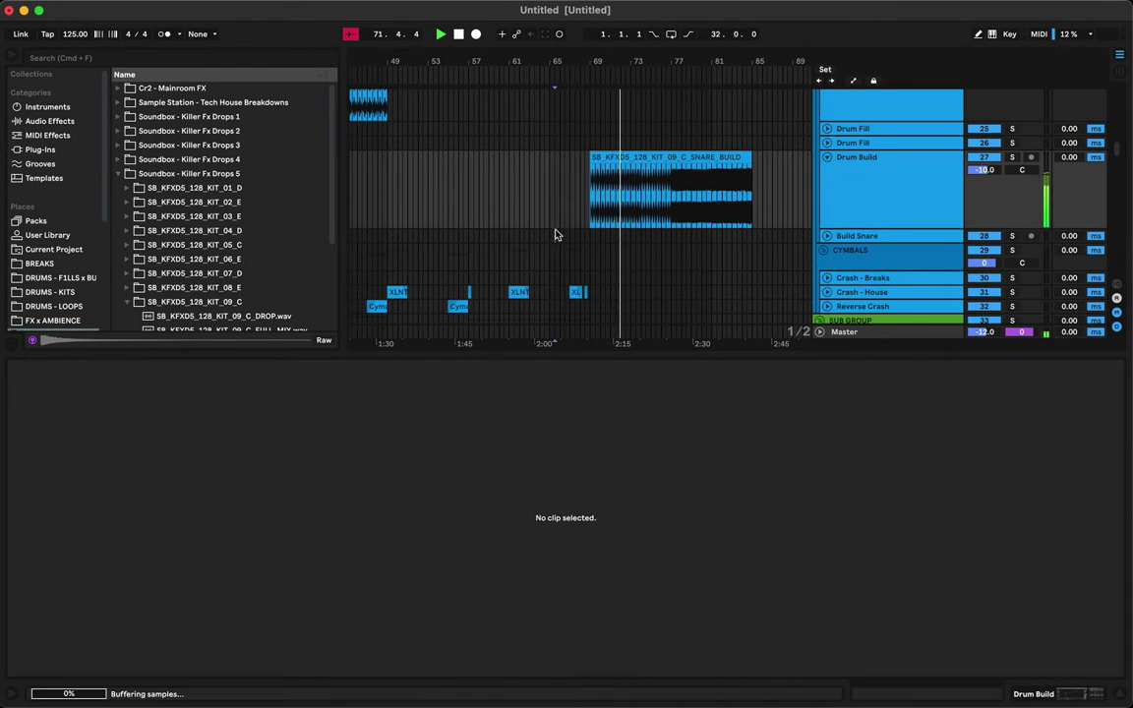
scroll(492, 221, down, 2)
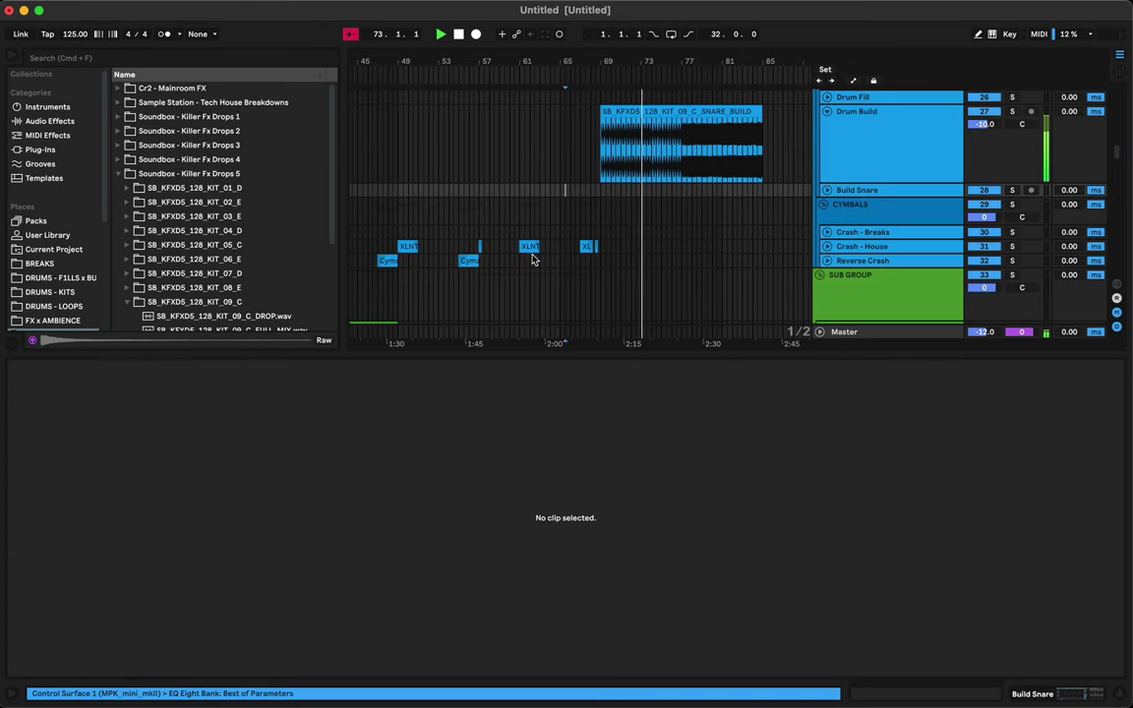
drag(528, 246, 610, 248)
- Duplicate the half-bar Ghost Kick and House Kit - KICK clips that end at bar 69 so the copies start there
scroll(629, 267, up, 15)
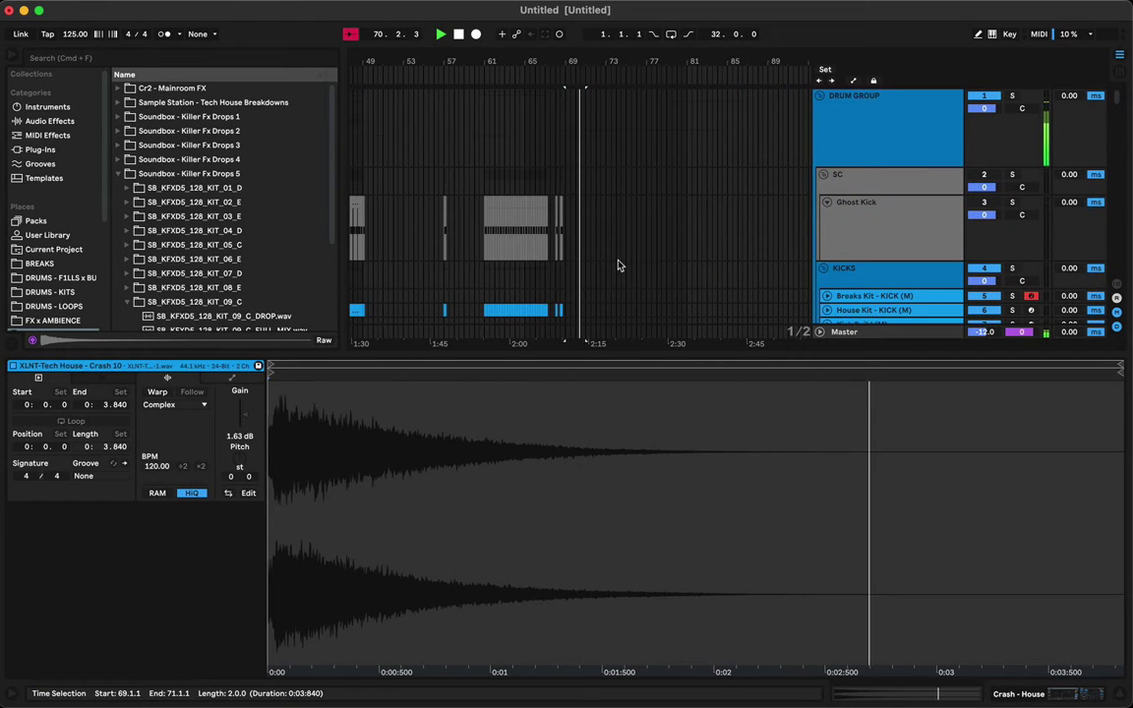
click(564, 293)
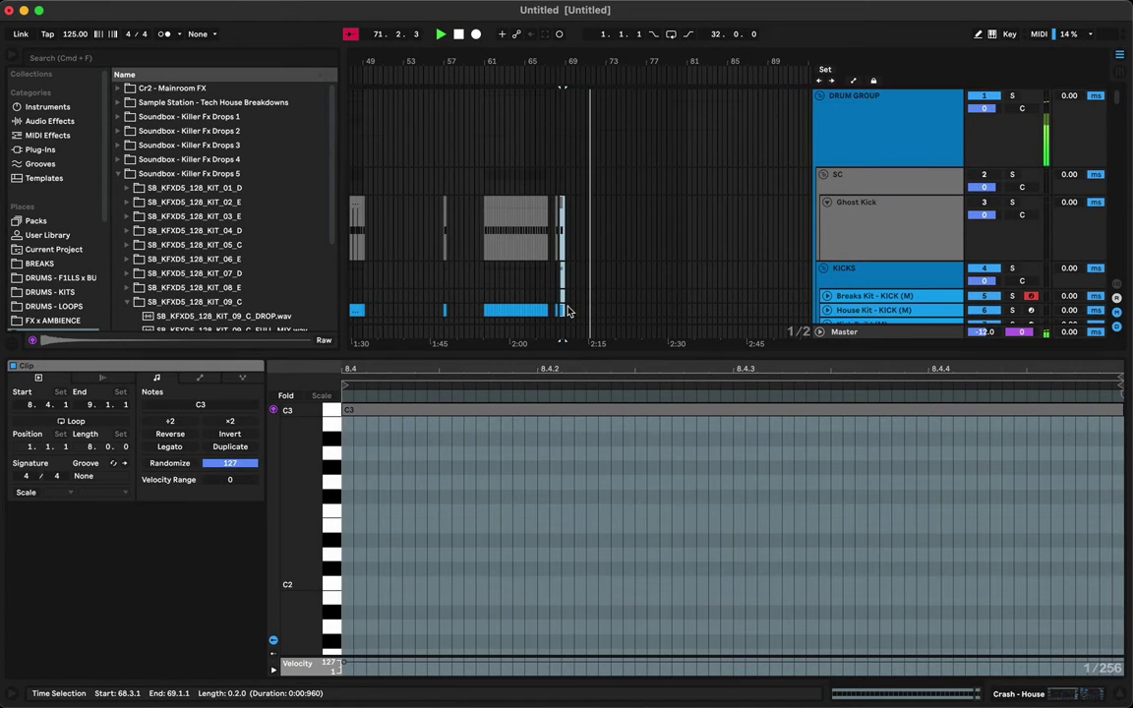
key(super+d)
key(space)
key(space)
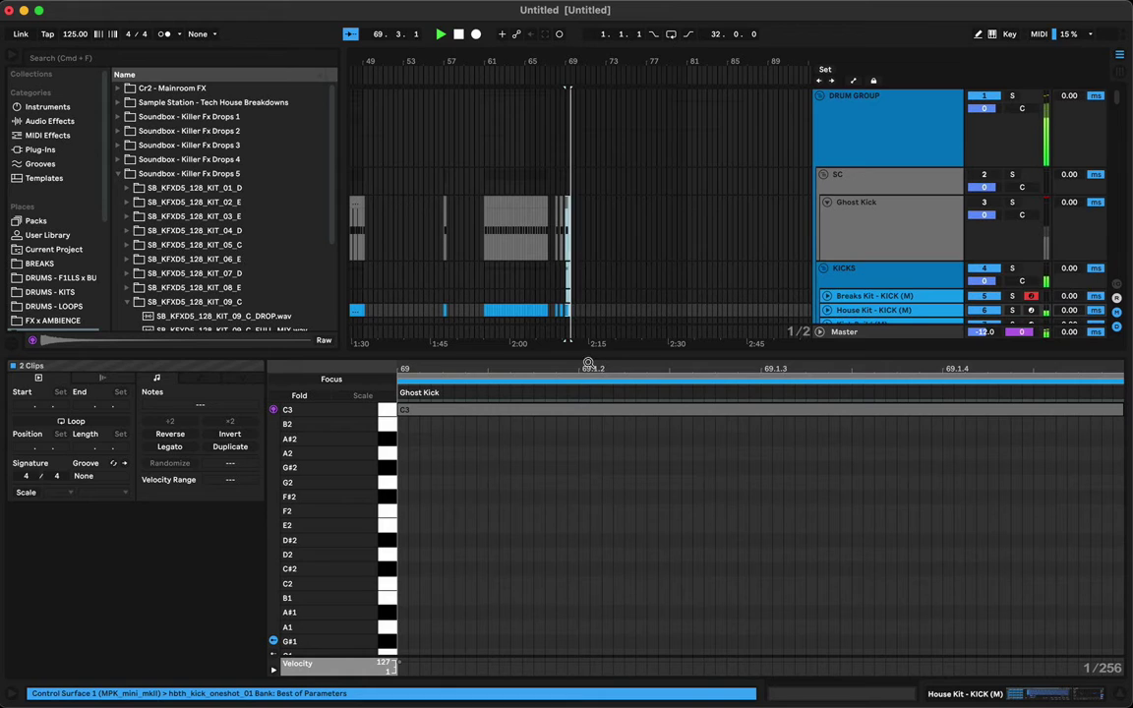
- Hide the clip view and move the House Kit - SNARE clip so it starts at bar 85
key(super+alt+l)
click(550, 393)
key(space)
key(space)
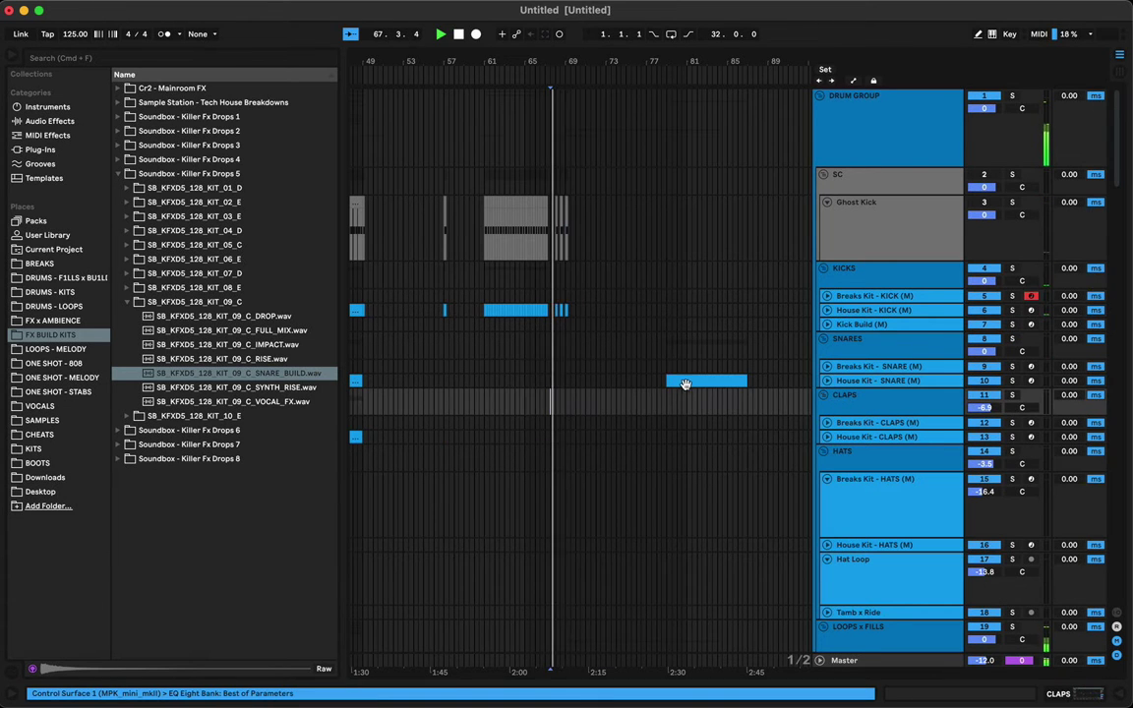
drag(685, 383, 757, 378)
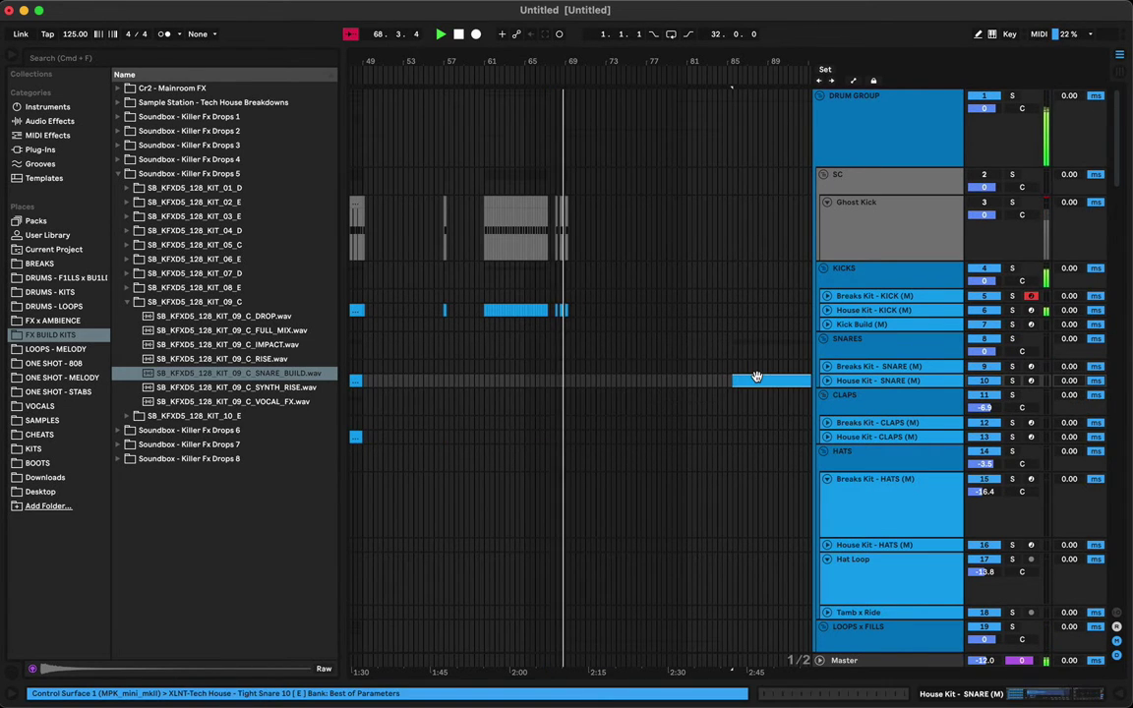
- Examine the SYNTH_RISE clip's settings on the Riser track and audition it from bar 69
scroll(670, 358, down, 15)
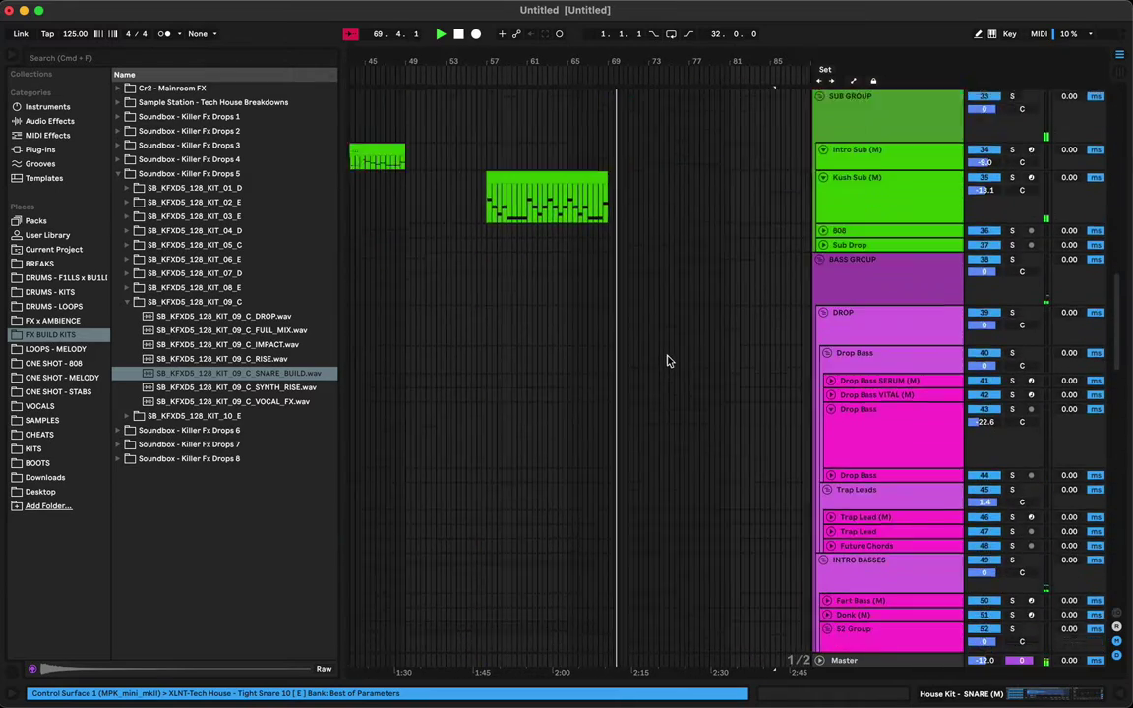
scroll(667, 361, down, 20)
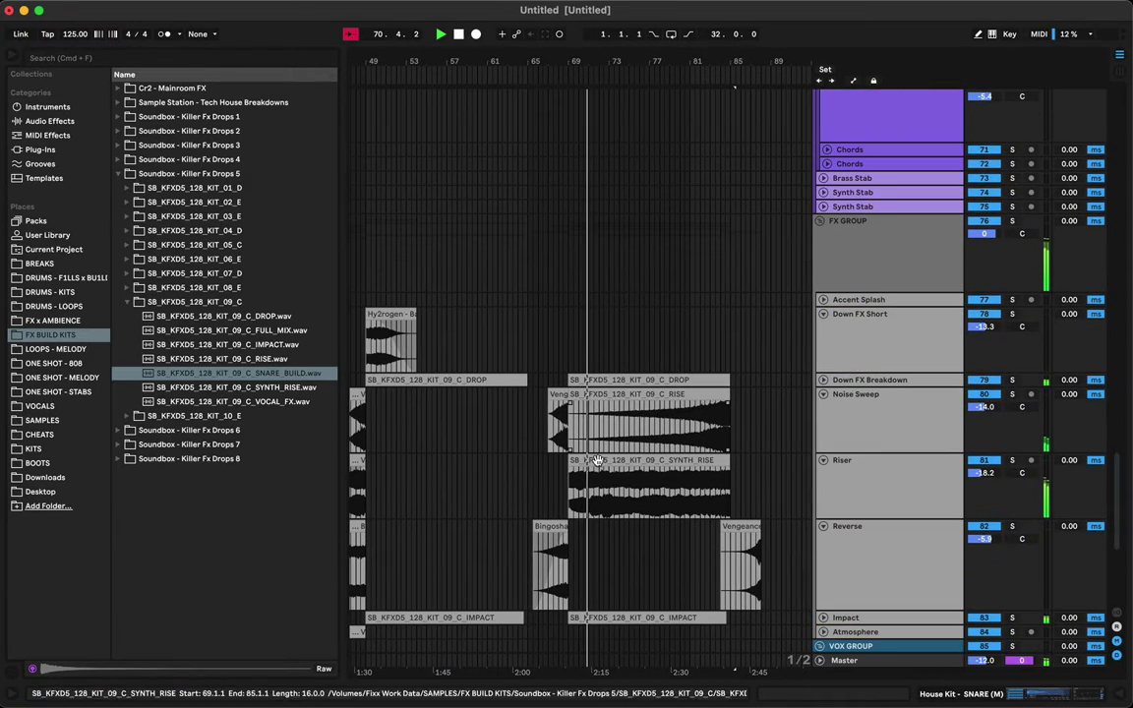
click(588, 462)
double_click(589, 462)
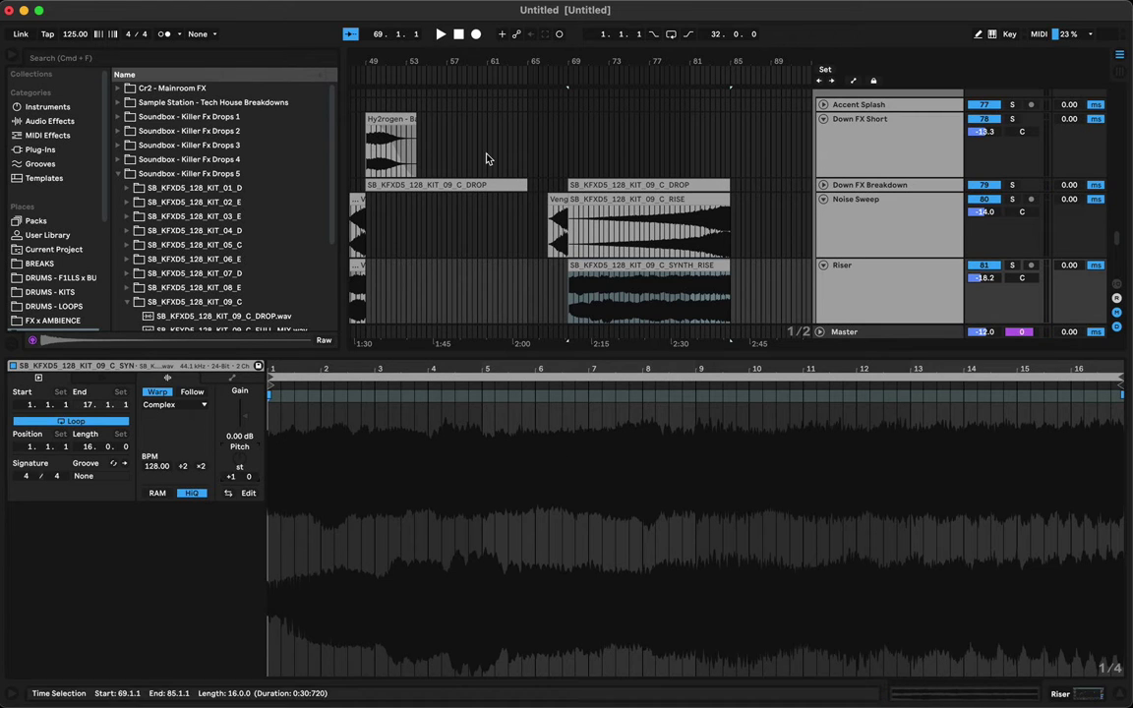
key(space)
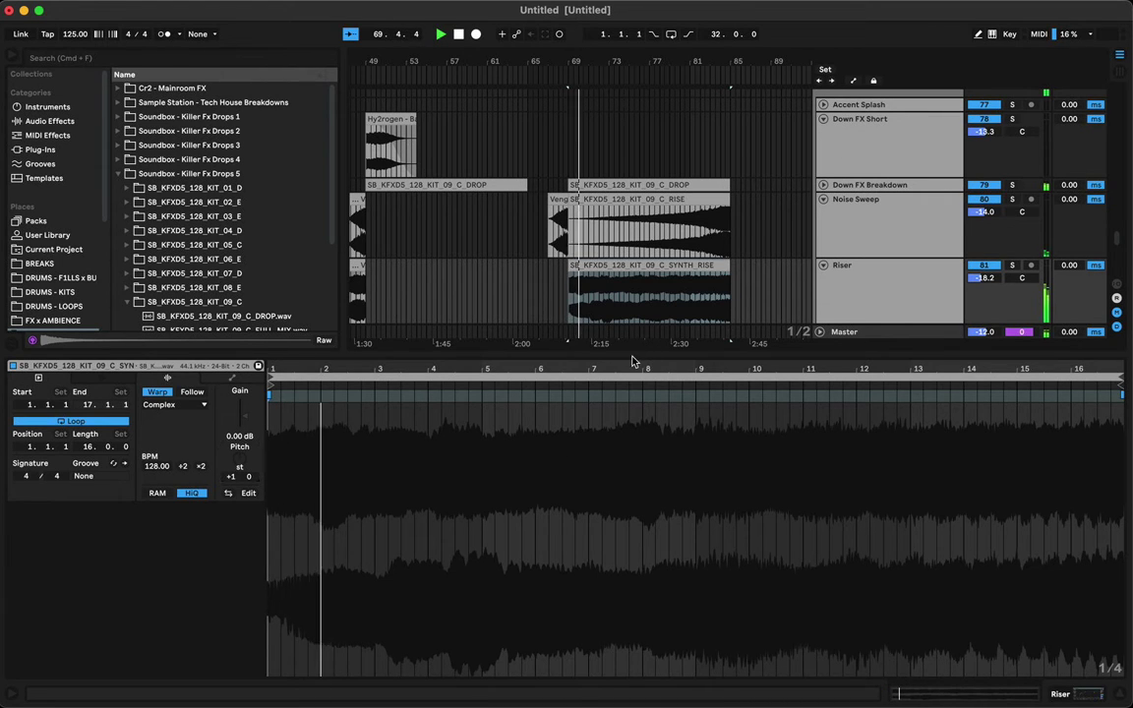
key(super+alt+l)
click(651, 199)
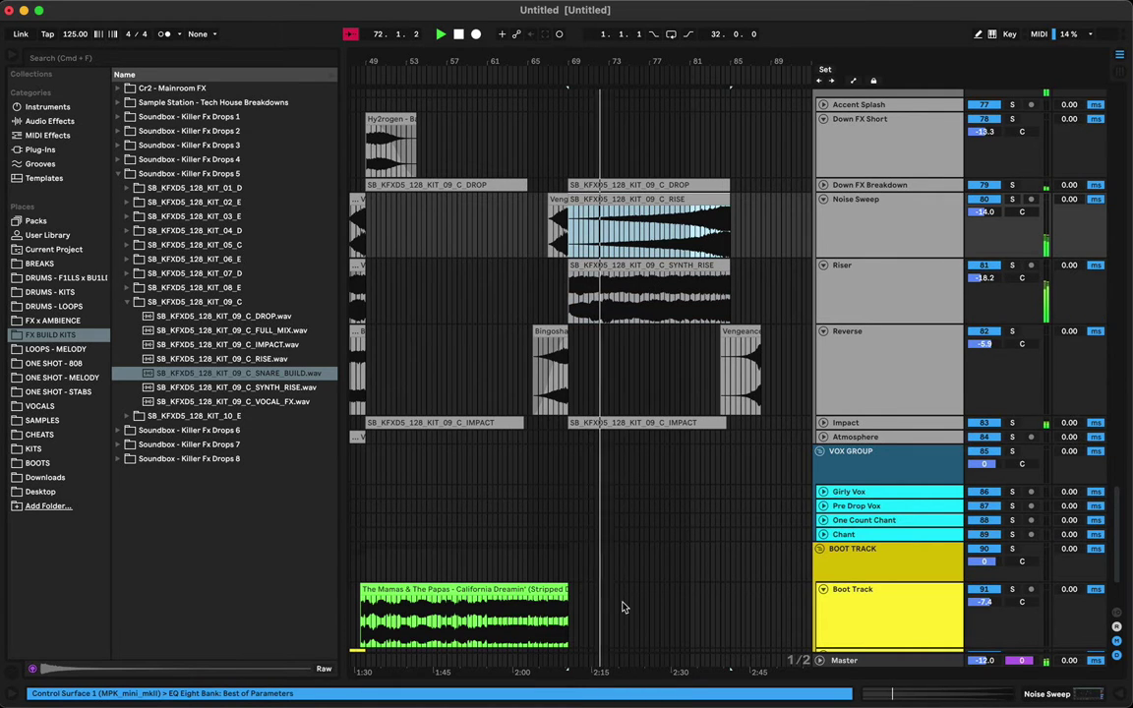
- Review the arrangement around the Boot Track and play it back from bar 49
scroll(624, 607, down, 3)
click(545, 531)
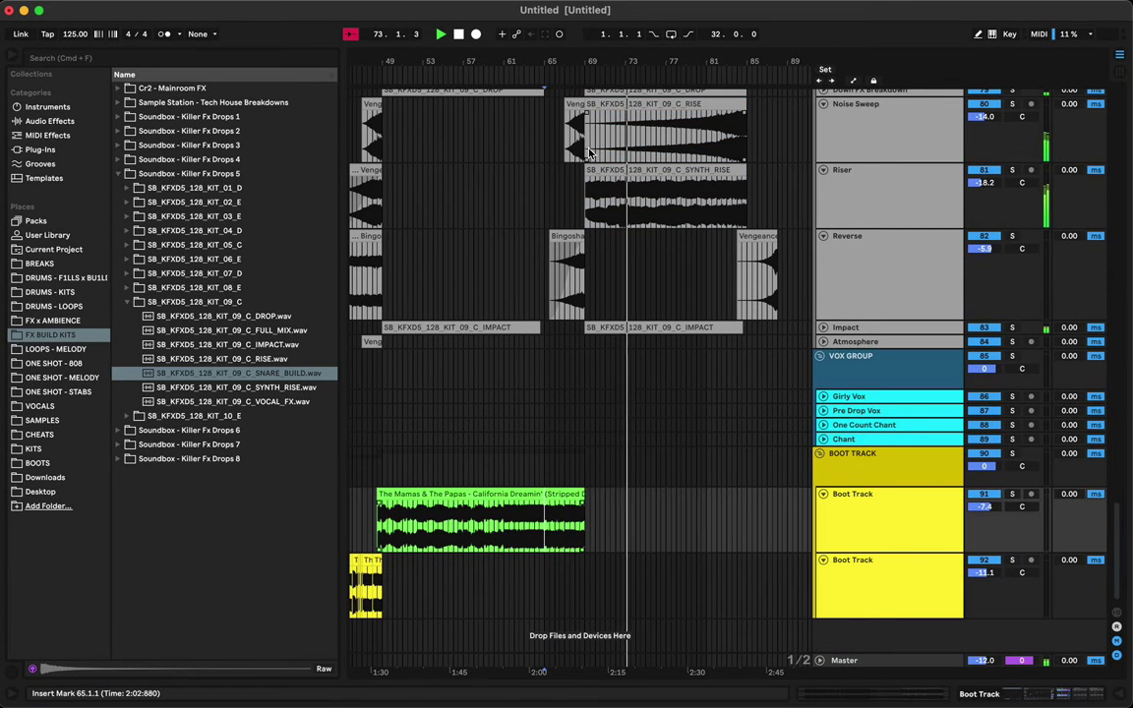
drag(571, 61, 570, 27)
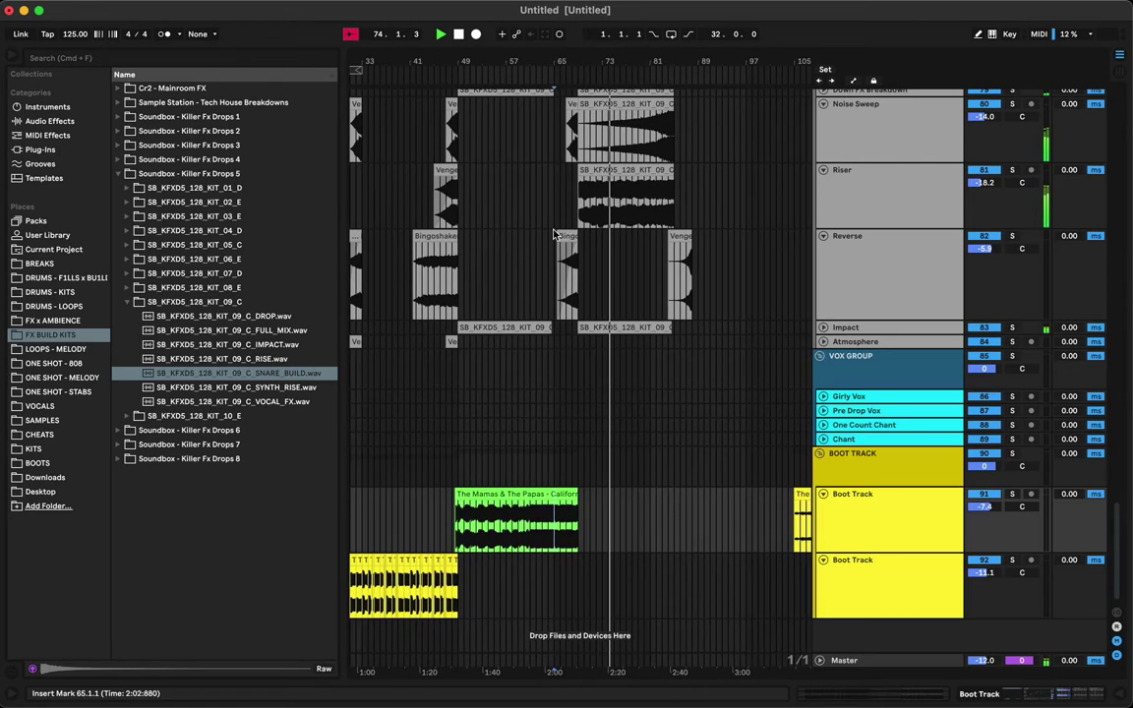
scroll(498, 212, up, 3)
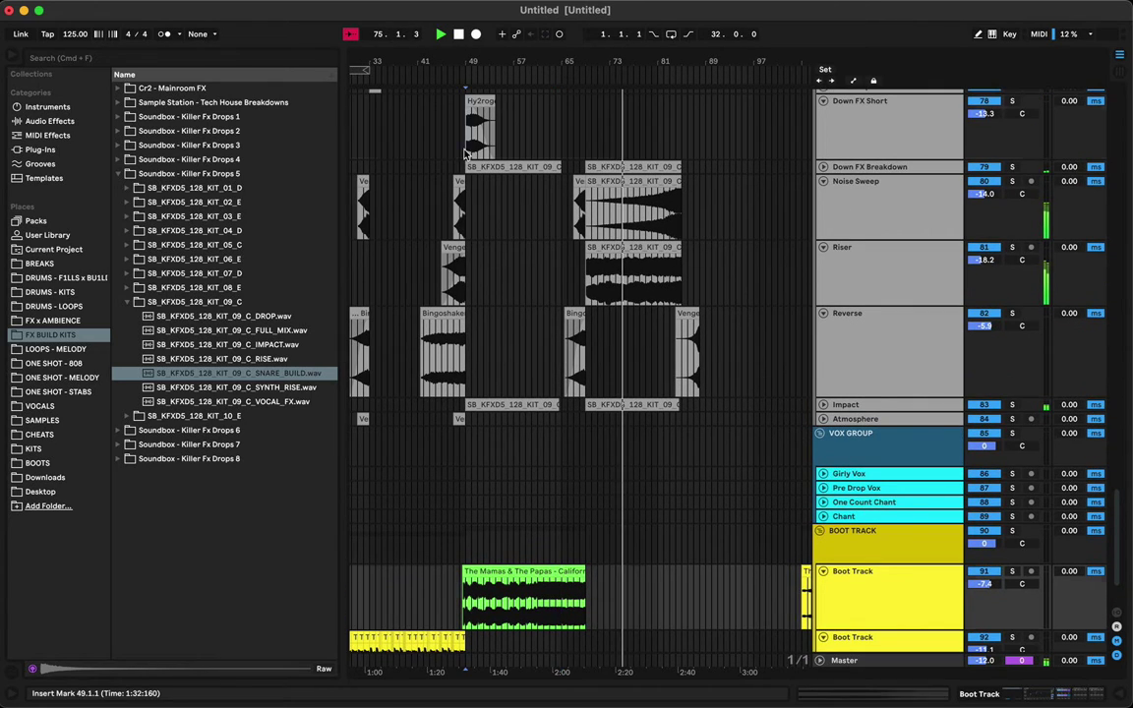
scroll(499, 283, up, 7)
scroll(498, 284, down, 10)
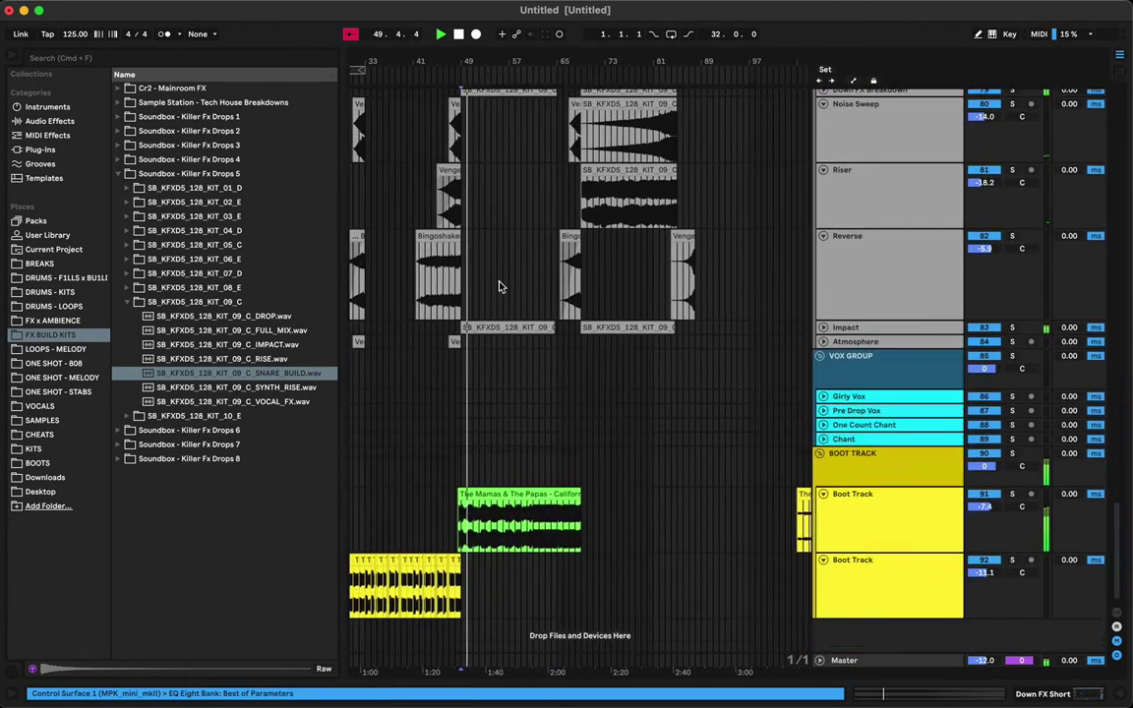
scroll(499, 286, right, 1)
- Audition the California Dreamin' clip on the Boot Track from bars 62 and 67, with the browser hidden
click(532, 494)
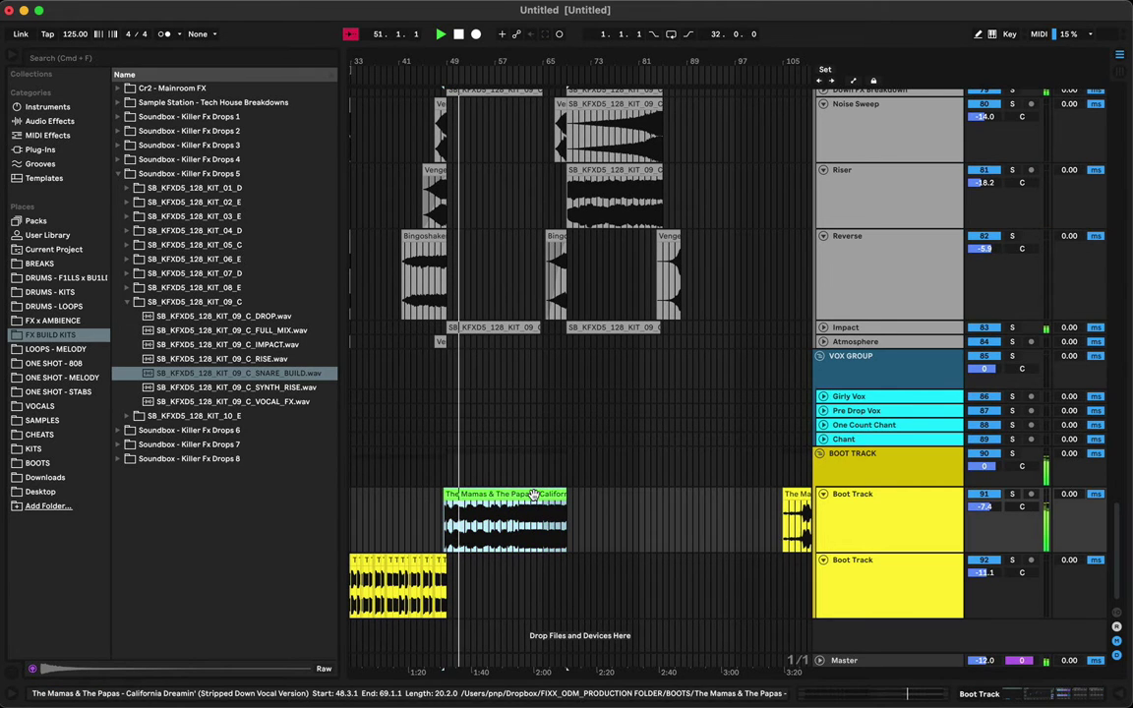
click(524, 541)
key(space)
key(space)
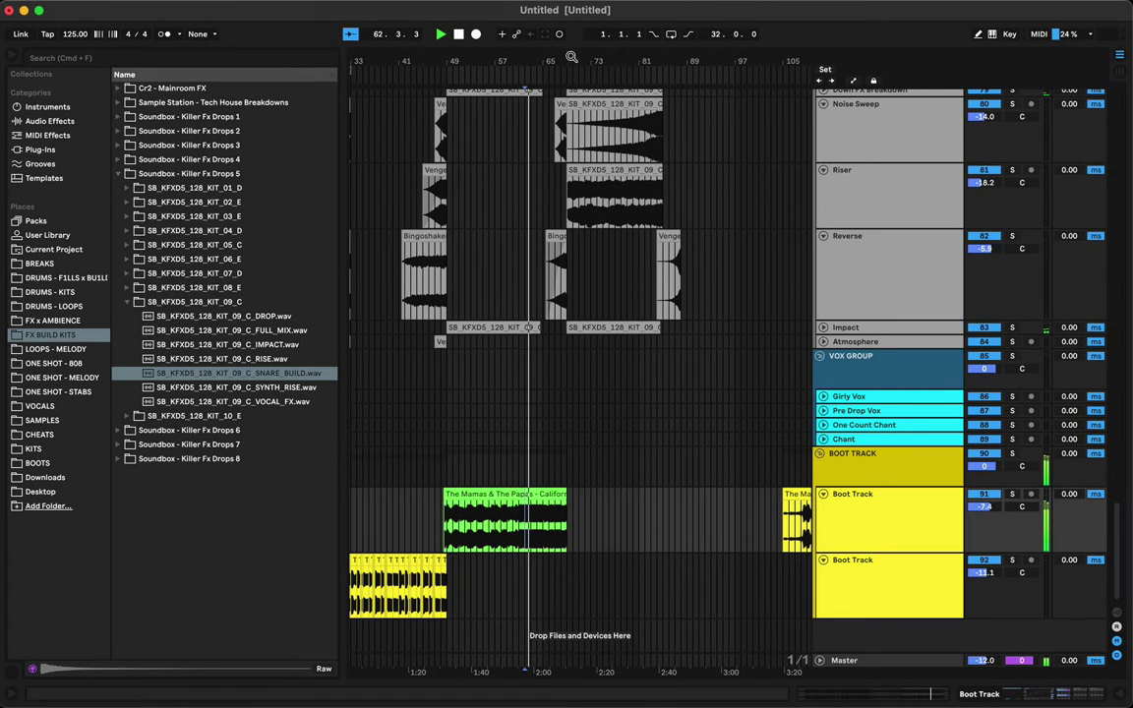
drag(571, 58, 564, 309)
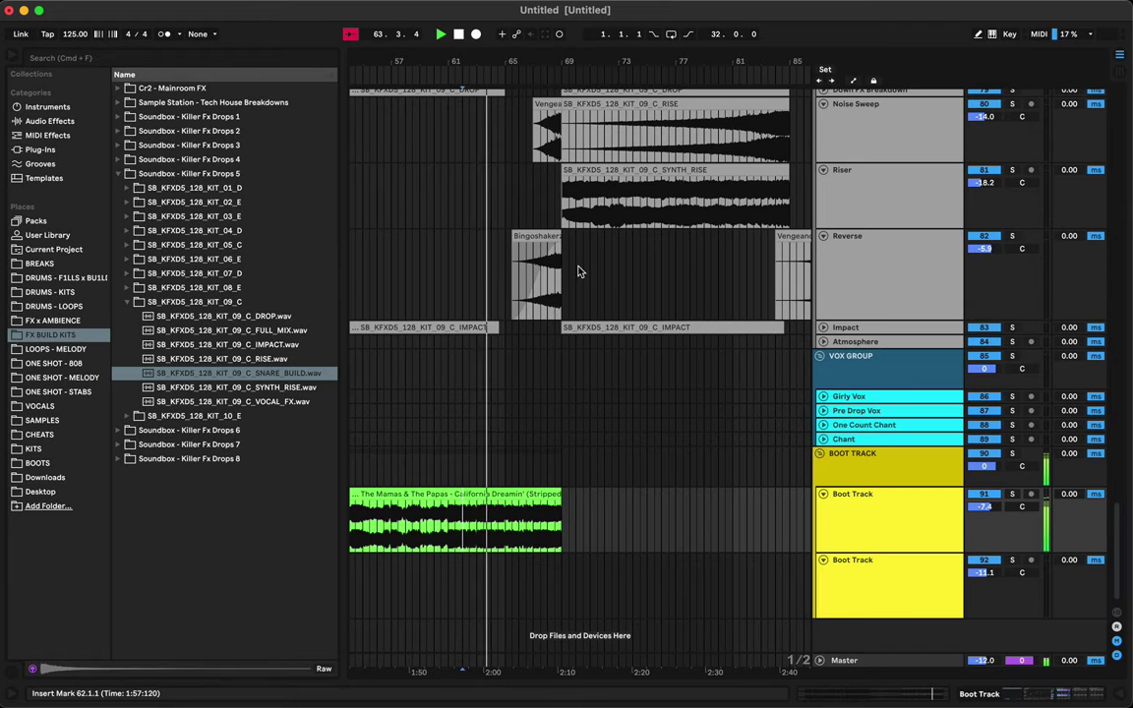
drag(549, 58, 548, 197)
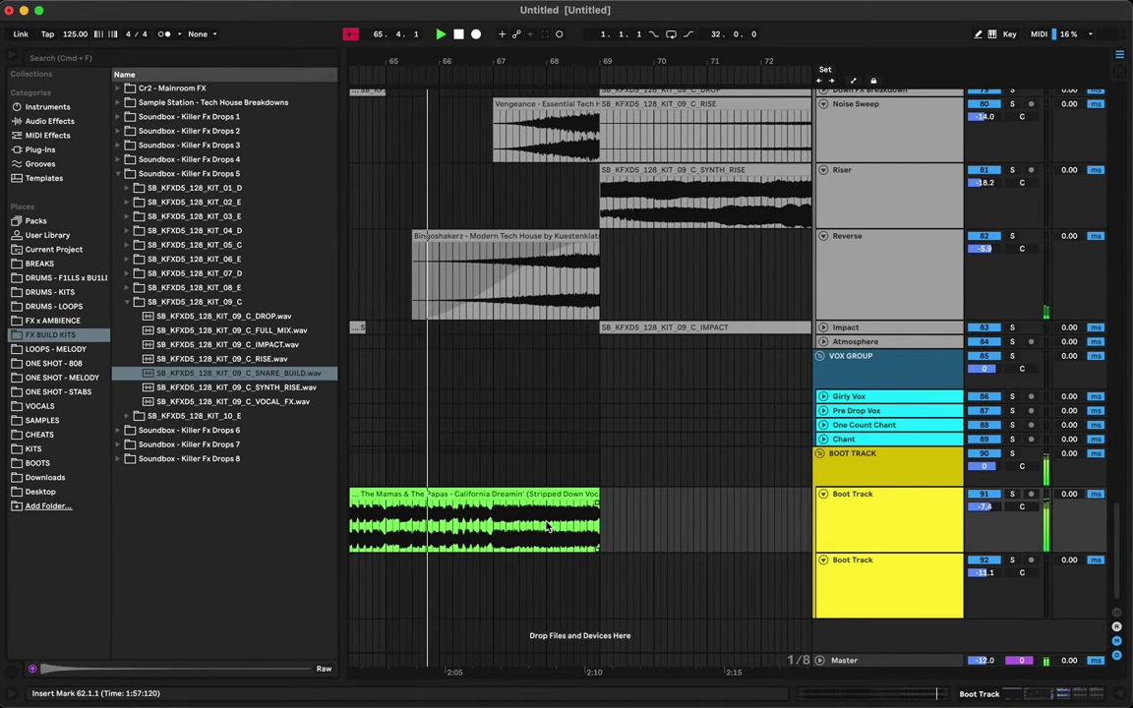
key(super+alt+b)
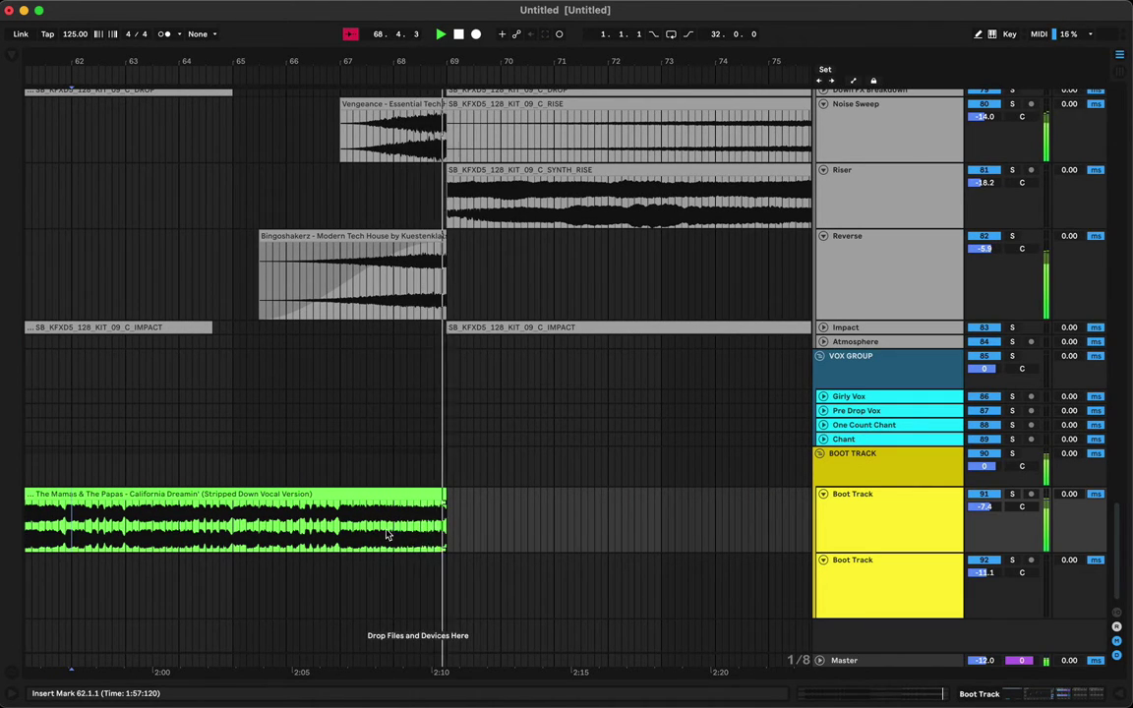
click(342, 537)
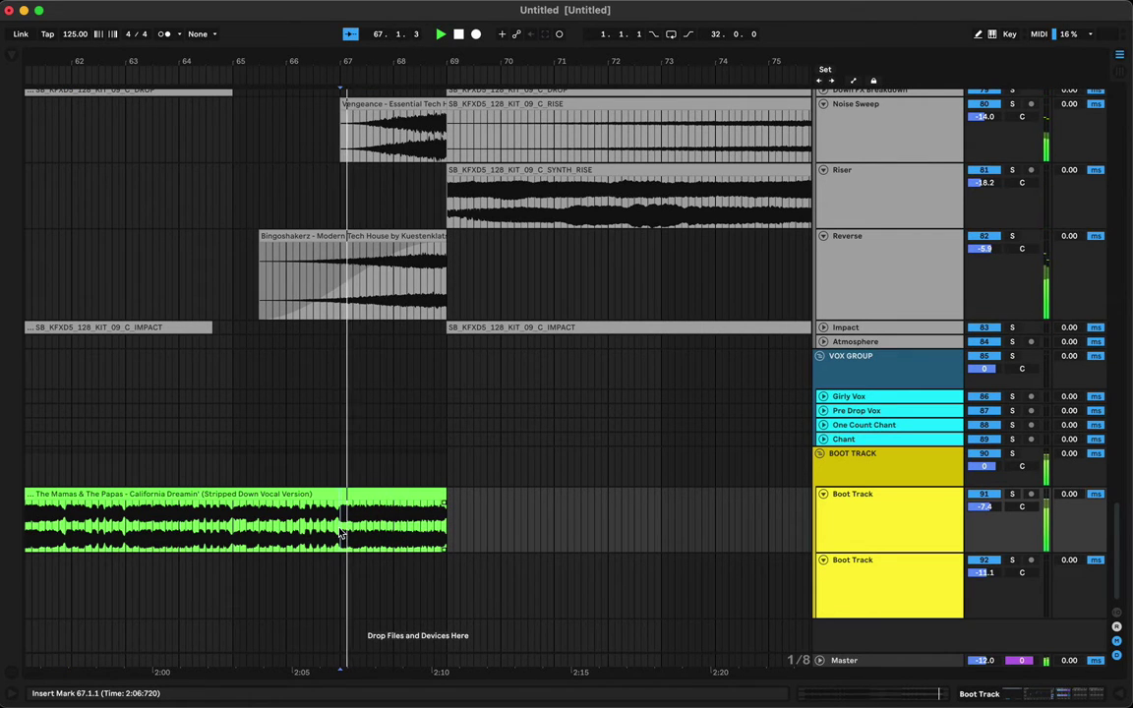
- Duplicate the one-bar section at bar 67 of the California Dreamin' clip repeatedly until the copies reach bar 75
drag(339, 531, 392, 531)
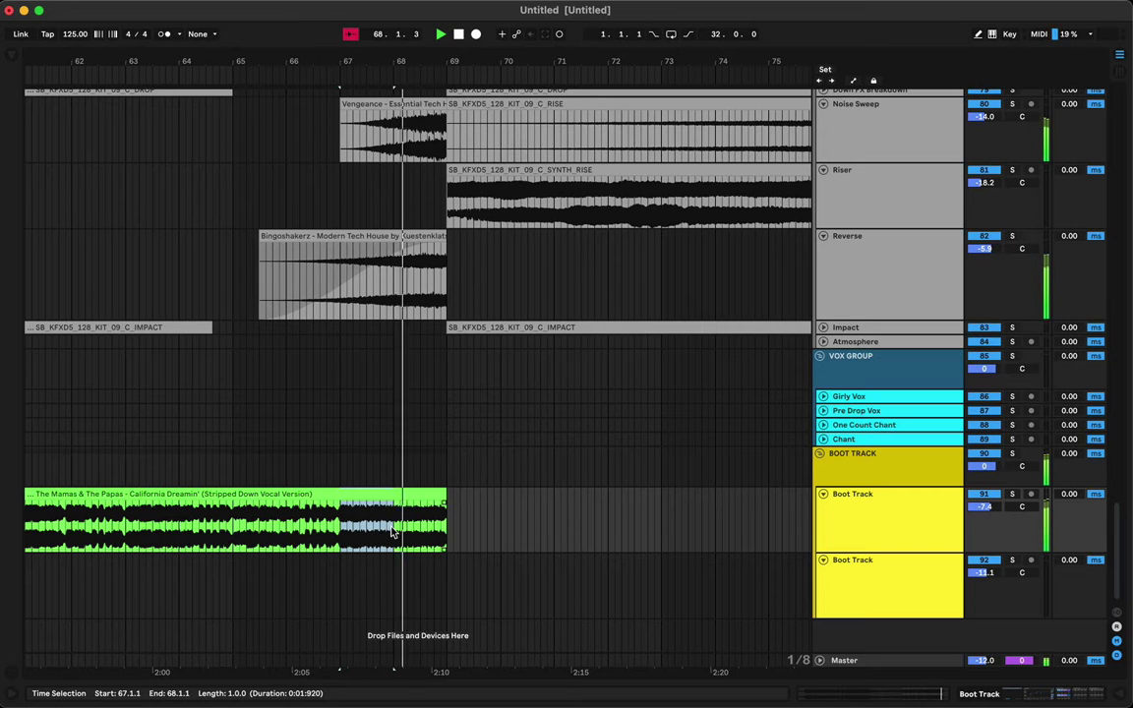
key(super+d)
key(super+d)
key(super+d)
key(super+d)
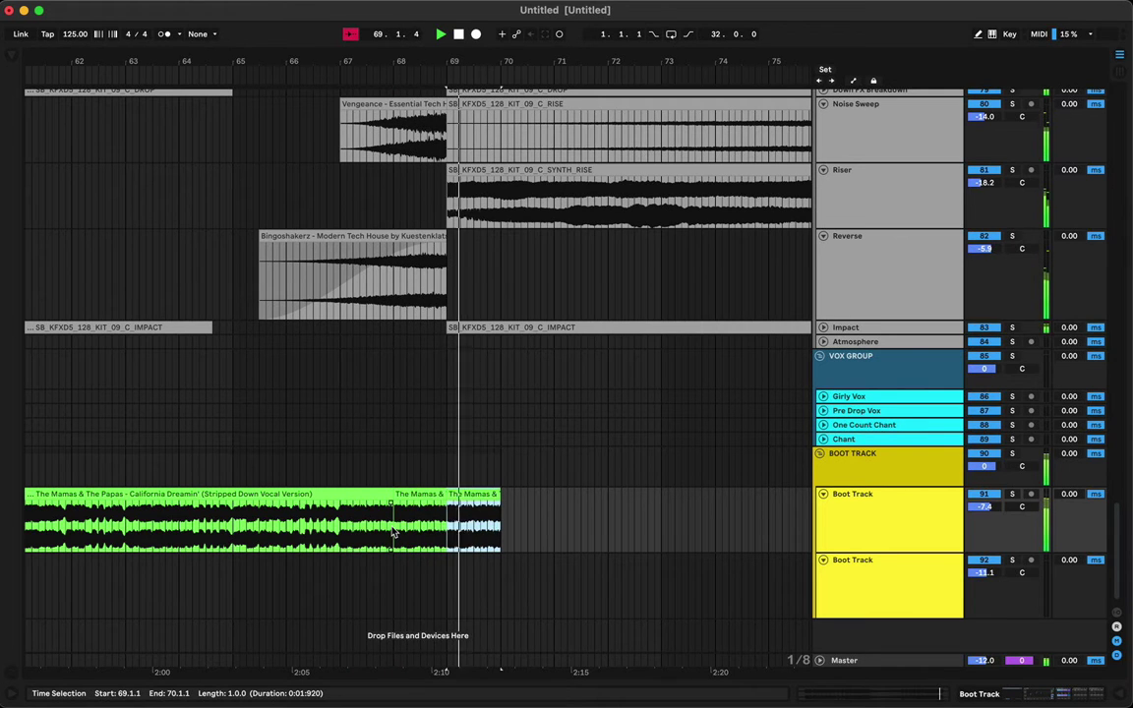
key(super+d)
key(super+d)
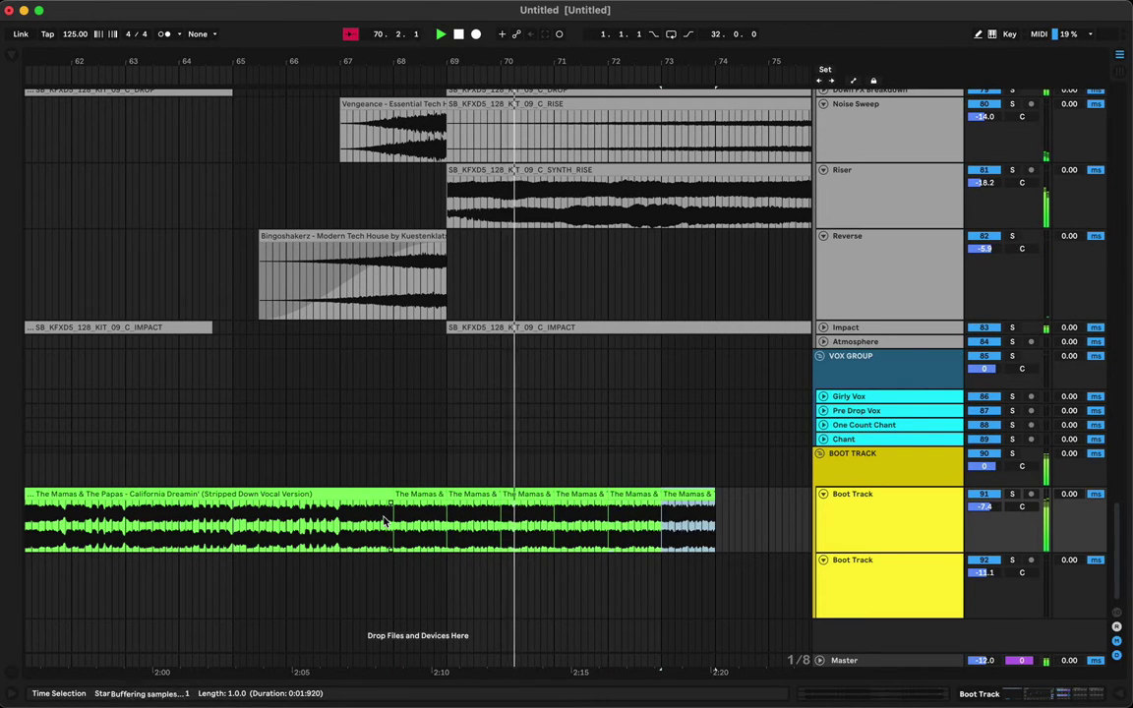
key(super+d)
- Play back from bar 67 and extend the original California Dreamin' clip to end at bar 69, over the first copy
click(372, 520)
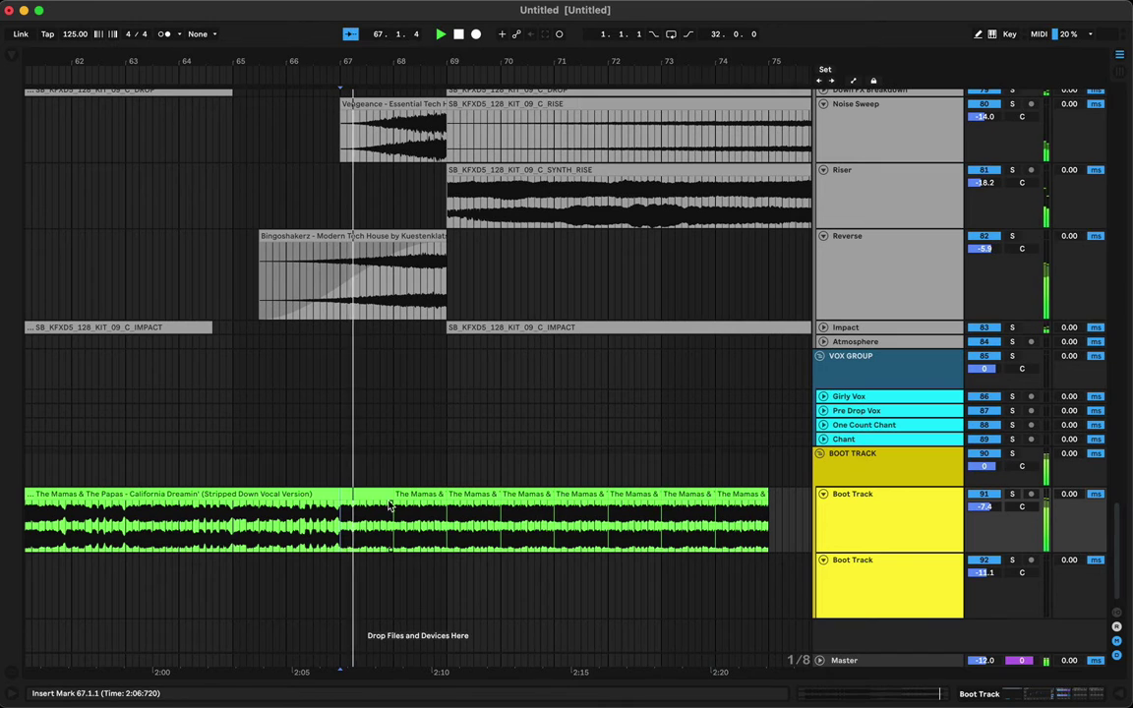
drag(383, 493, 444, 502)
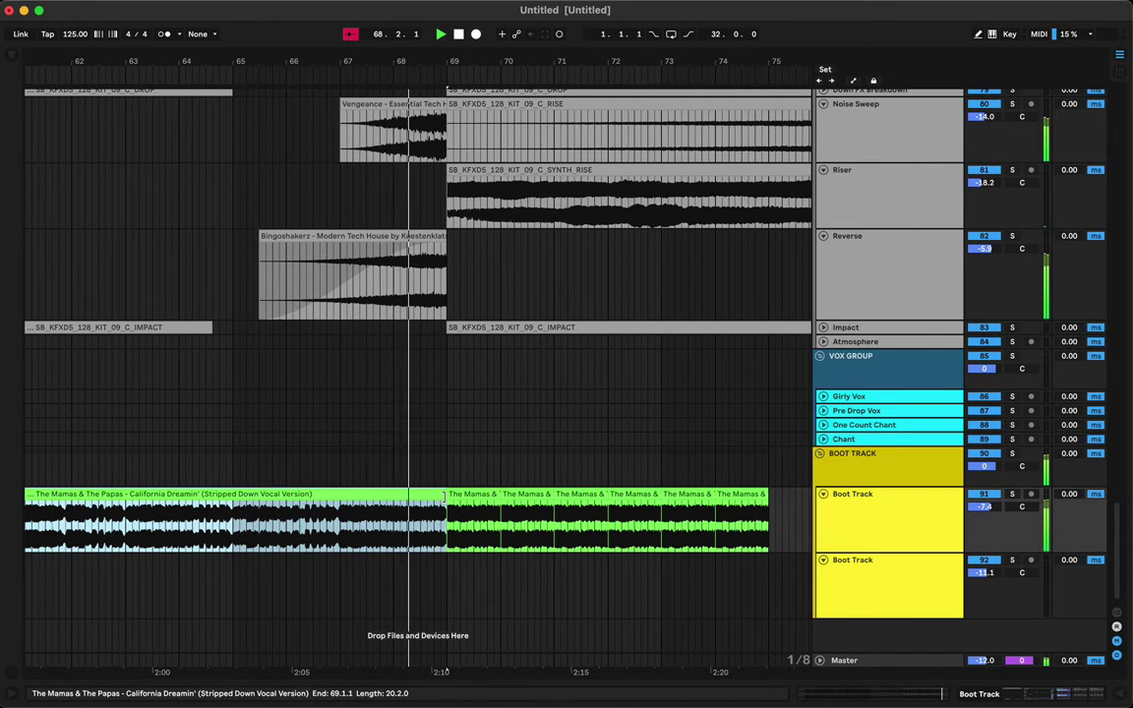
- Duplicate the bar 68 to 69 section of the California Dreamin' clip repeatedly, filling the Boot Track up to bar 78
click(399, 528)
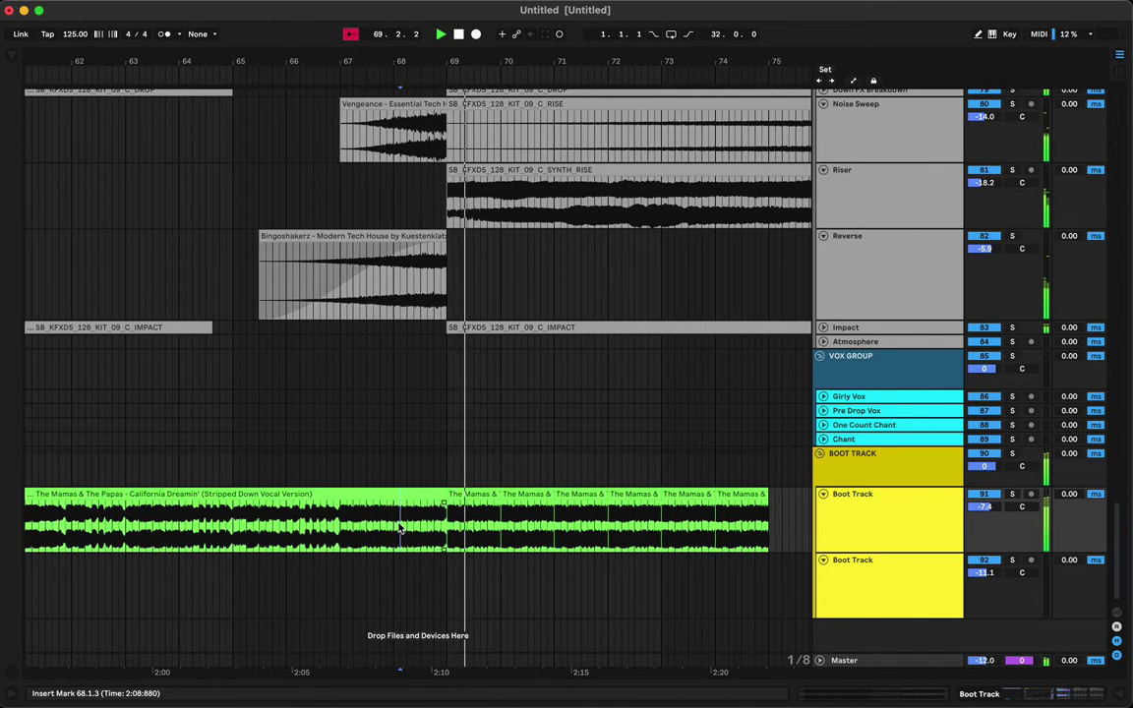
drag(393, 531, 446, 536)
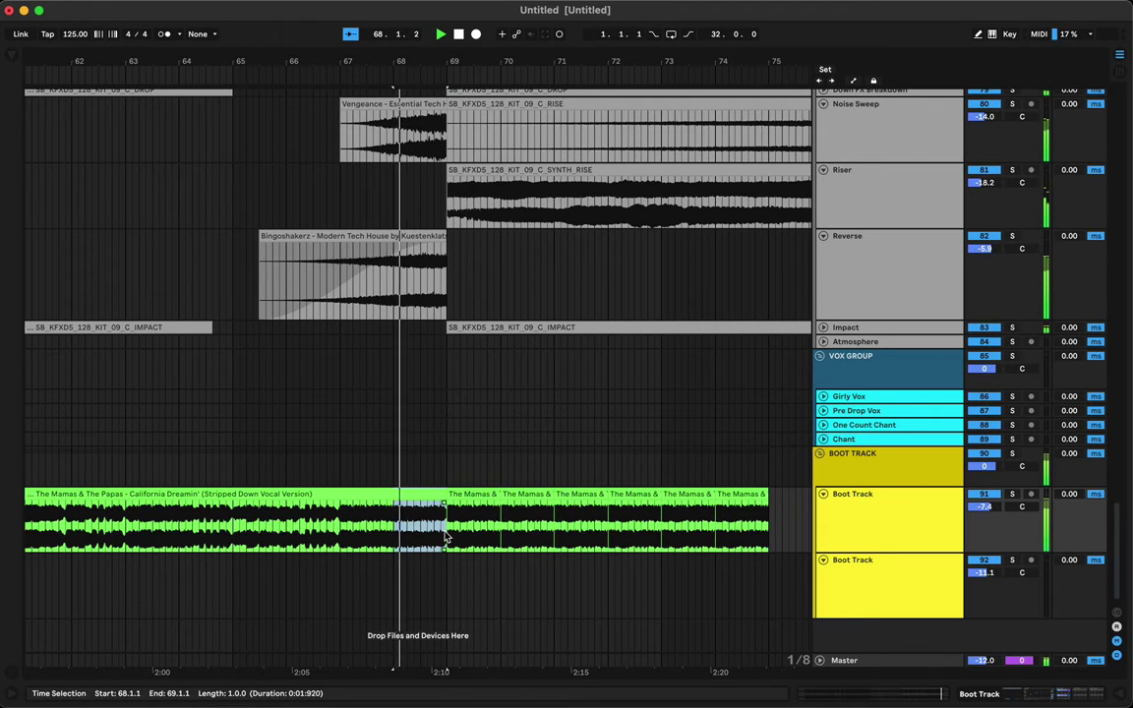
key(super+d)
key(super+d)
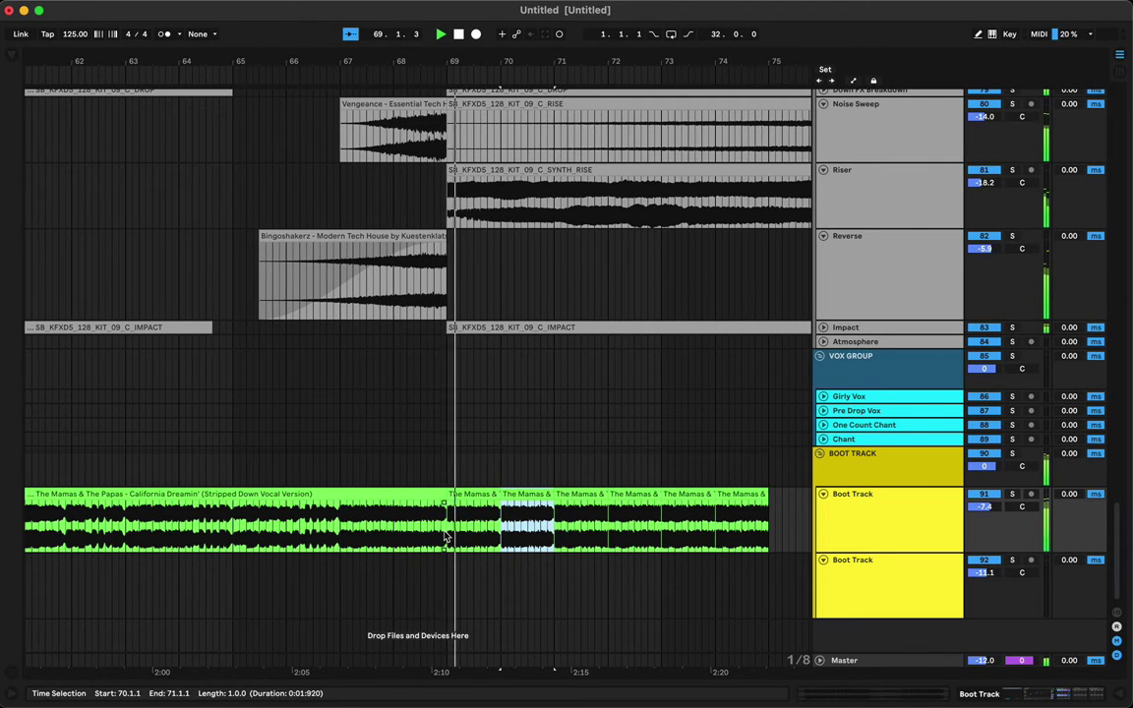
key(super+d)
key(super+d)
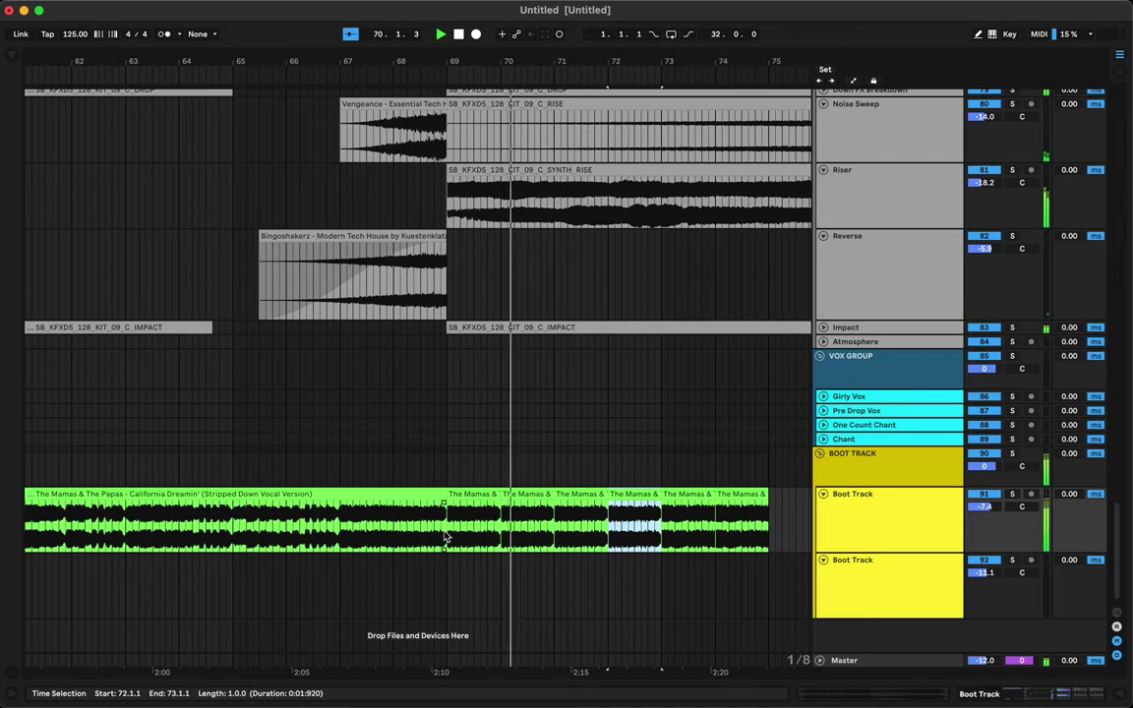
key(super+d)
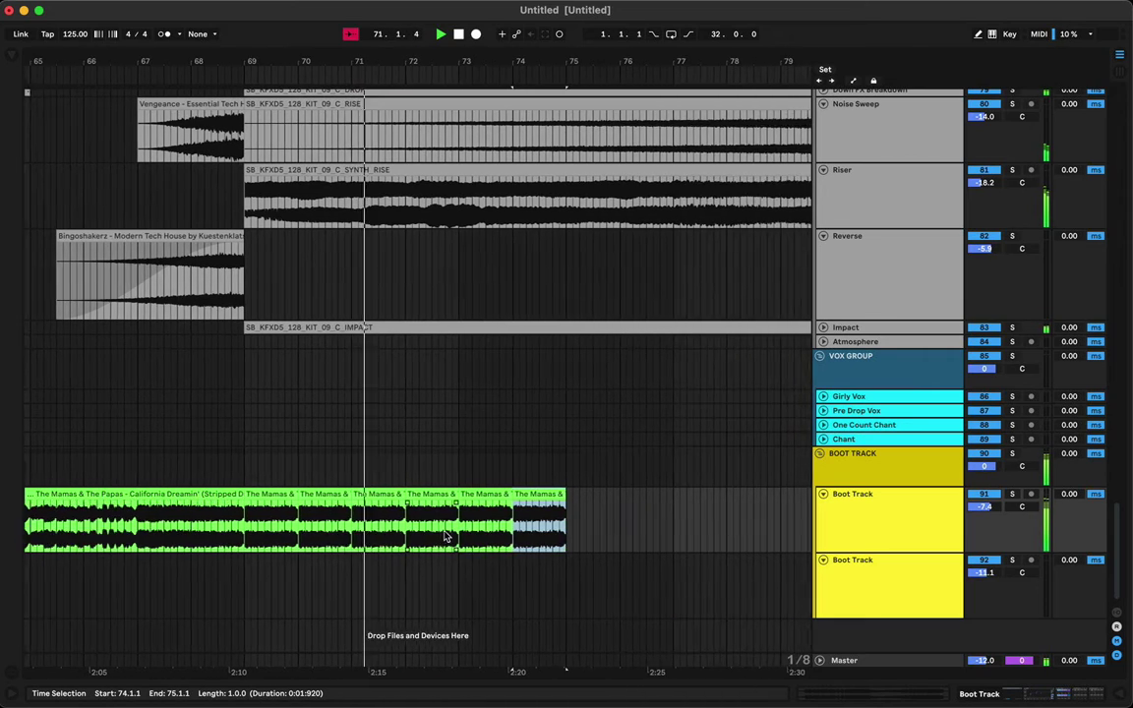
key(super+d)
key(super+d)
key(super+d)
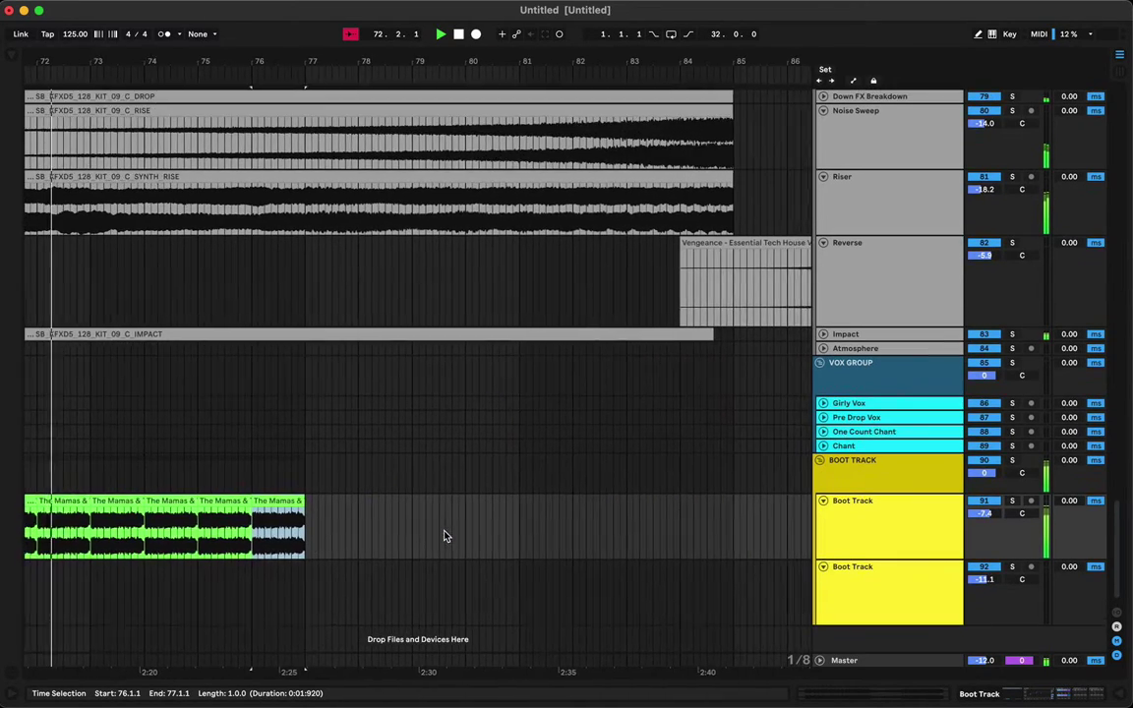
key(super+d)
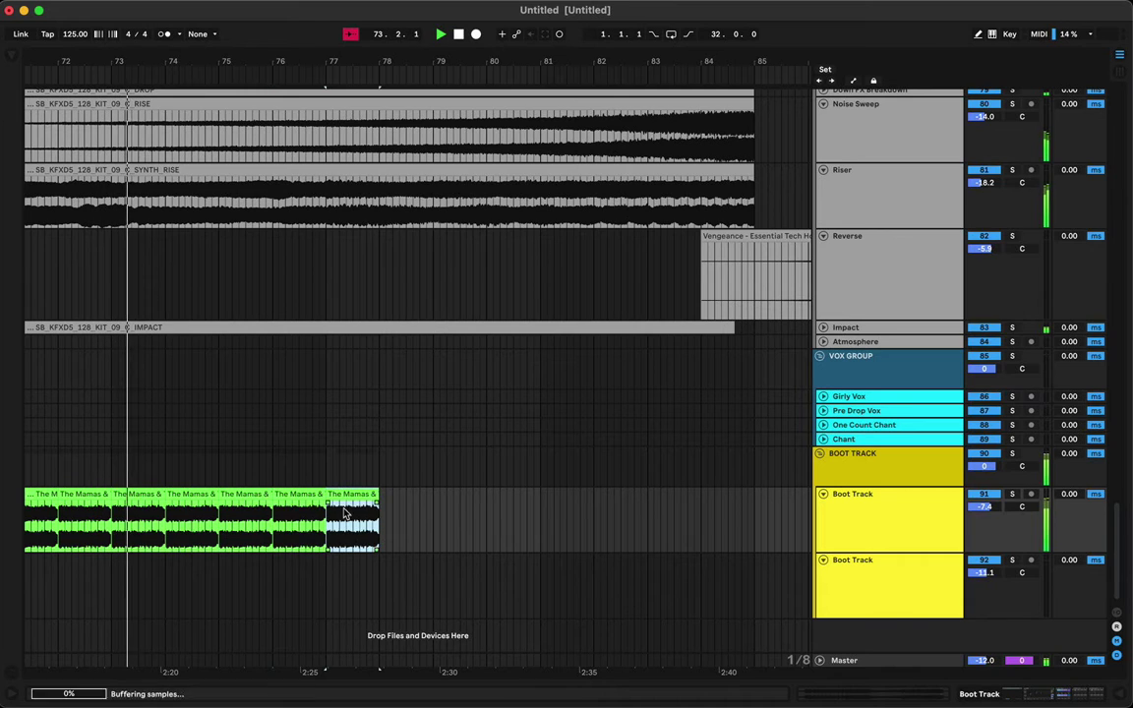
- Shorten the last California Dreamin' copy at bar 77 to half a bar and duplicate it repeatedly up to 81.3
drag(366, 494, 352, 495)
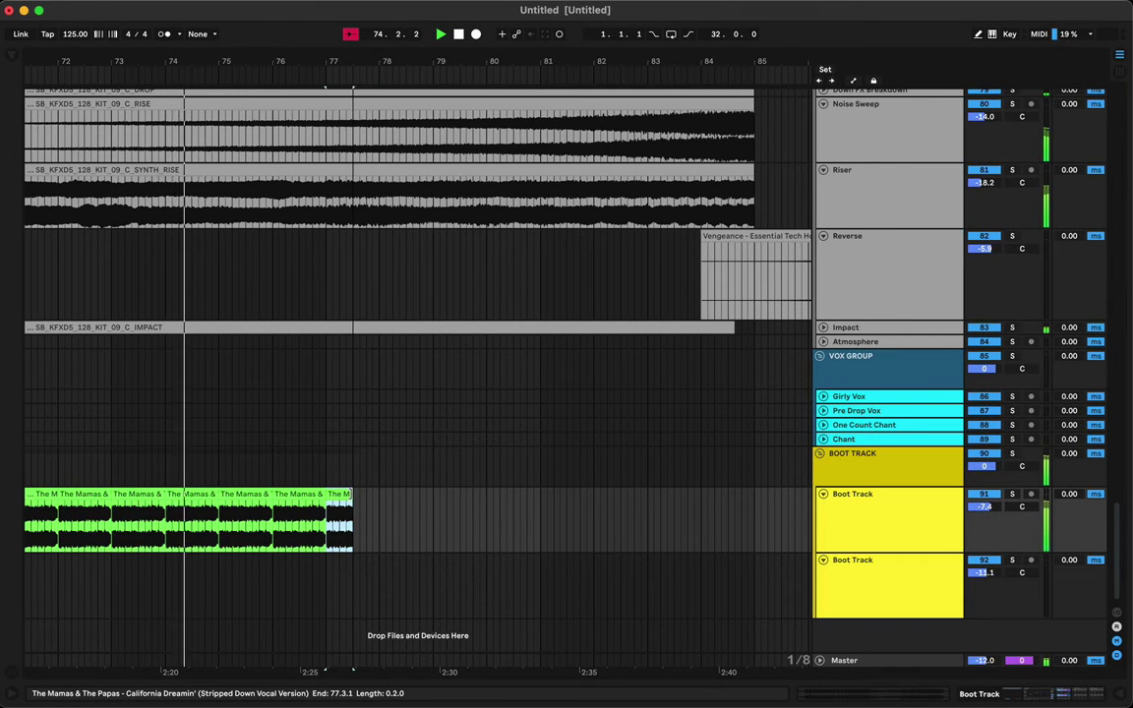
key(super+d)
key(super+d)
key(super+d)
key(super+d)
key(super+d)
key(super+d)
key(super+d)
key(super+d)
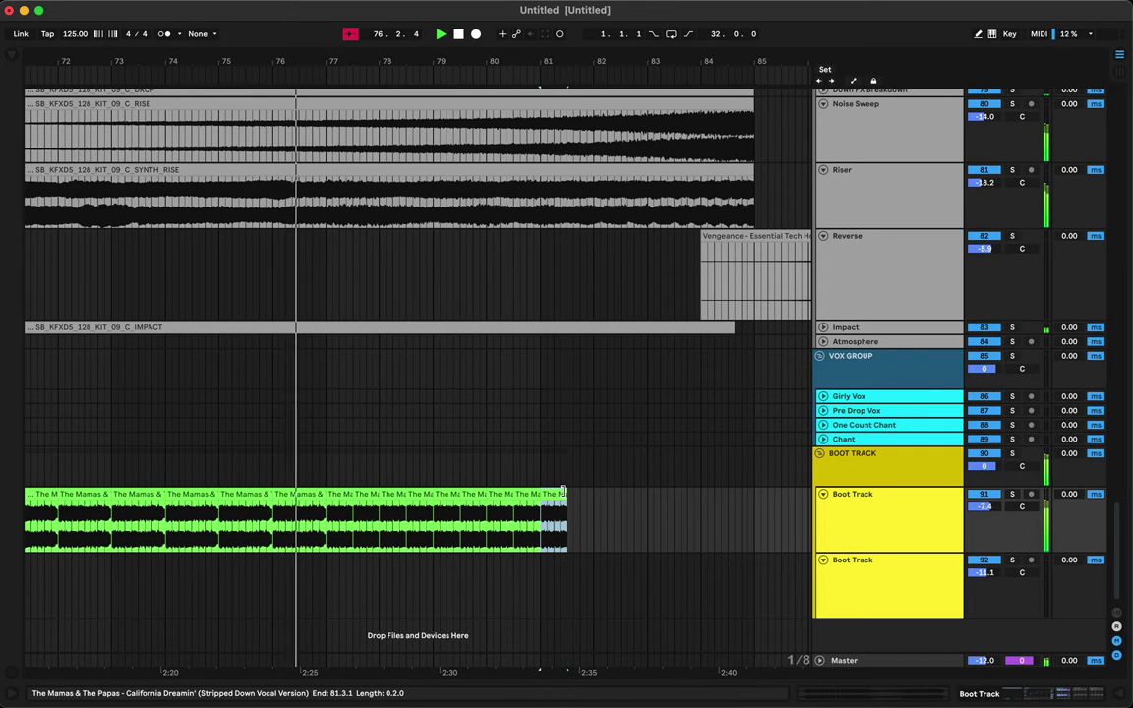
- Trim the last half-bar copy to one beat and duplicate it repeatedly up to 83.3
drag(566, 494, 553, 495)
key(super+d)
key(super+d)
key(super+d)
key(super+d)
key(super+d)
key(super+d)
key(super+d)
key(super+d)
key(super+d)
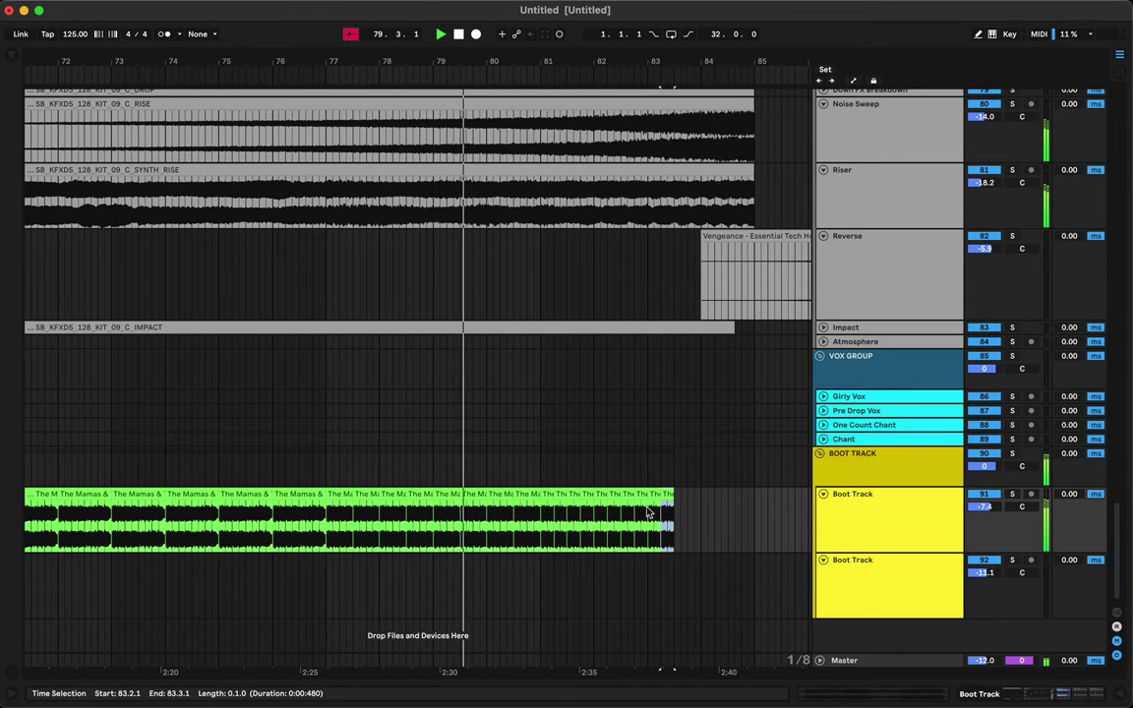
- Shorten the copies to eighth notes from bar 83 and sixteenth notes from bar 84, filling the Boot Track up to bar 85
click(656, 491)
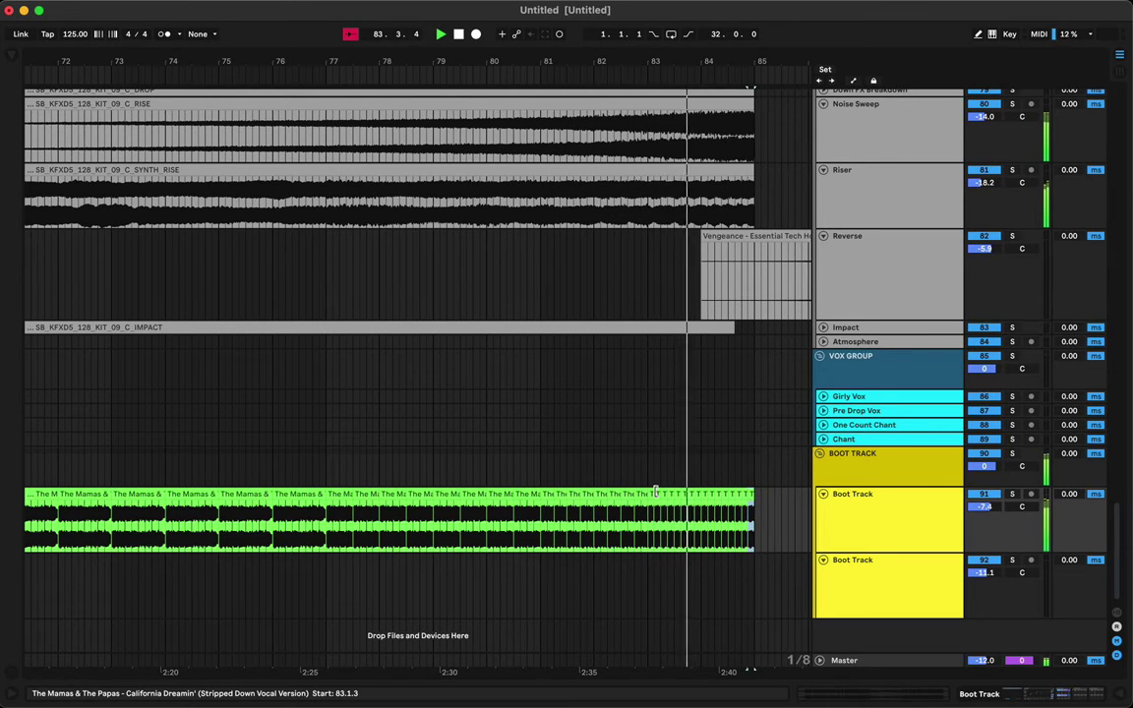
drag(730, 68, 731, 137)
key(space)
click(662, 520)
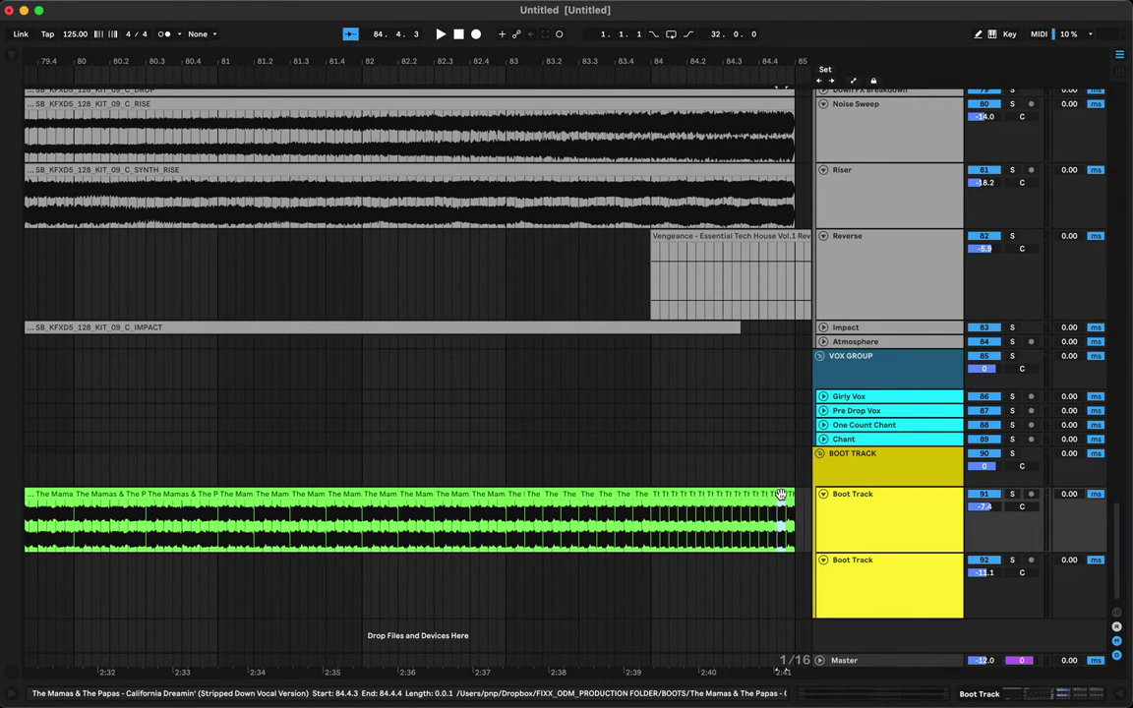
- Audition the vocal chop build-up from bar 83, and play the arrangement from the start of the California Dreamin' clip at bar 48
click(608, 557)
key(space)
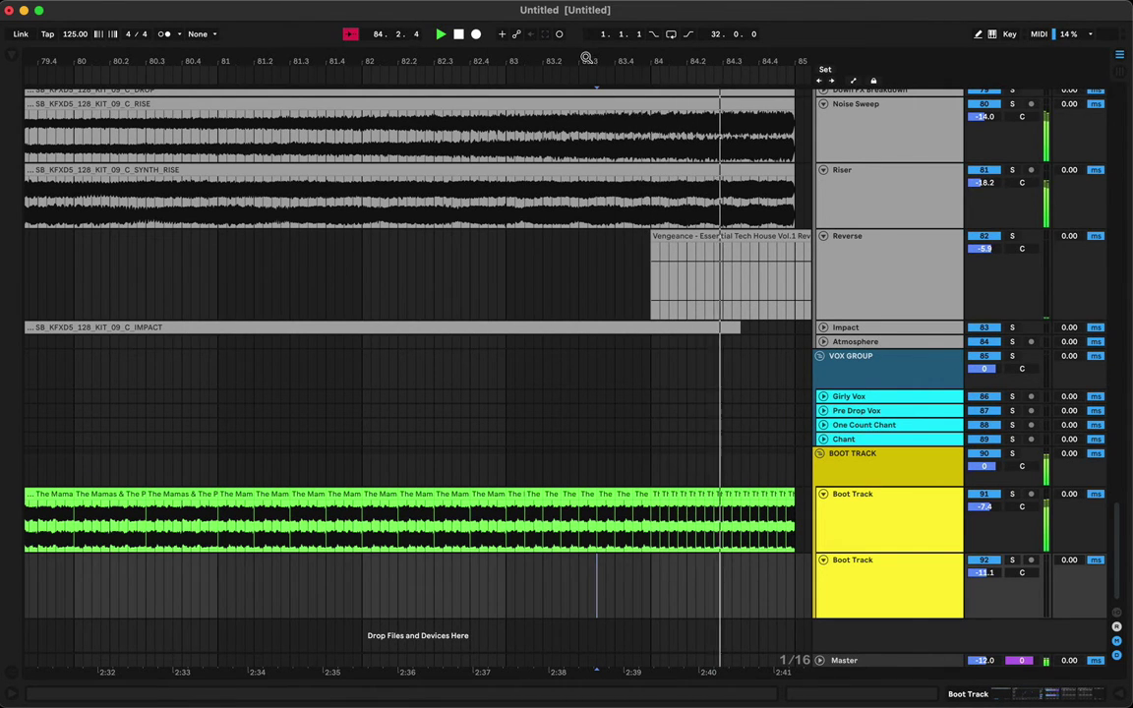
scroll(580, 393, down, 10)
click(215, 494)
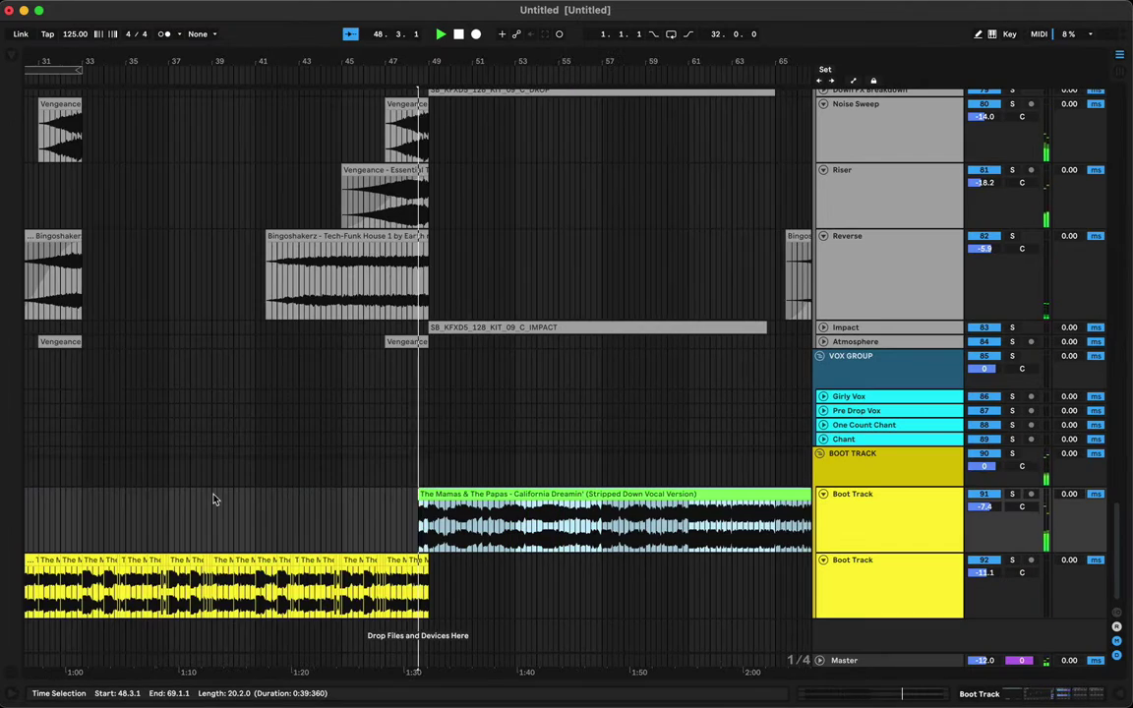
scroll(394, 592, right, 5)
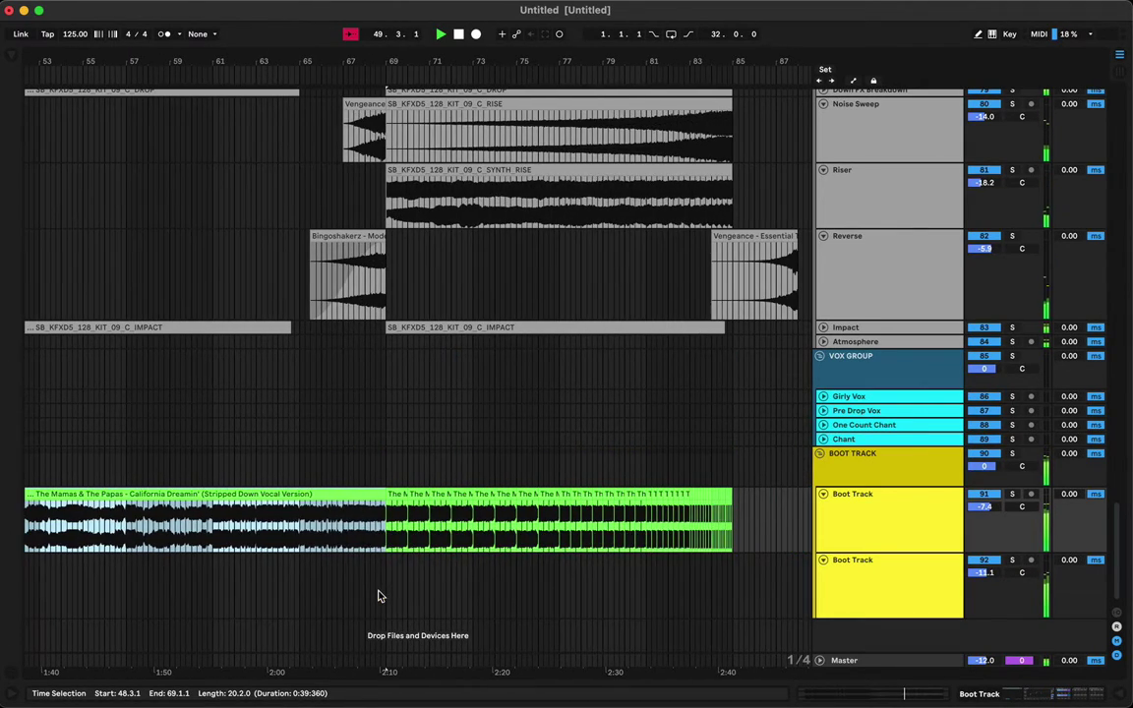
- Show the automation for Bass Kleph's Easy Wash Out, parameter Wash Out!, on the California Dreamin' Boot Track and switch the effect on
key(a)
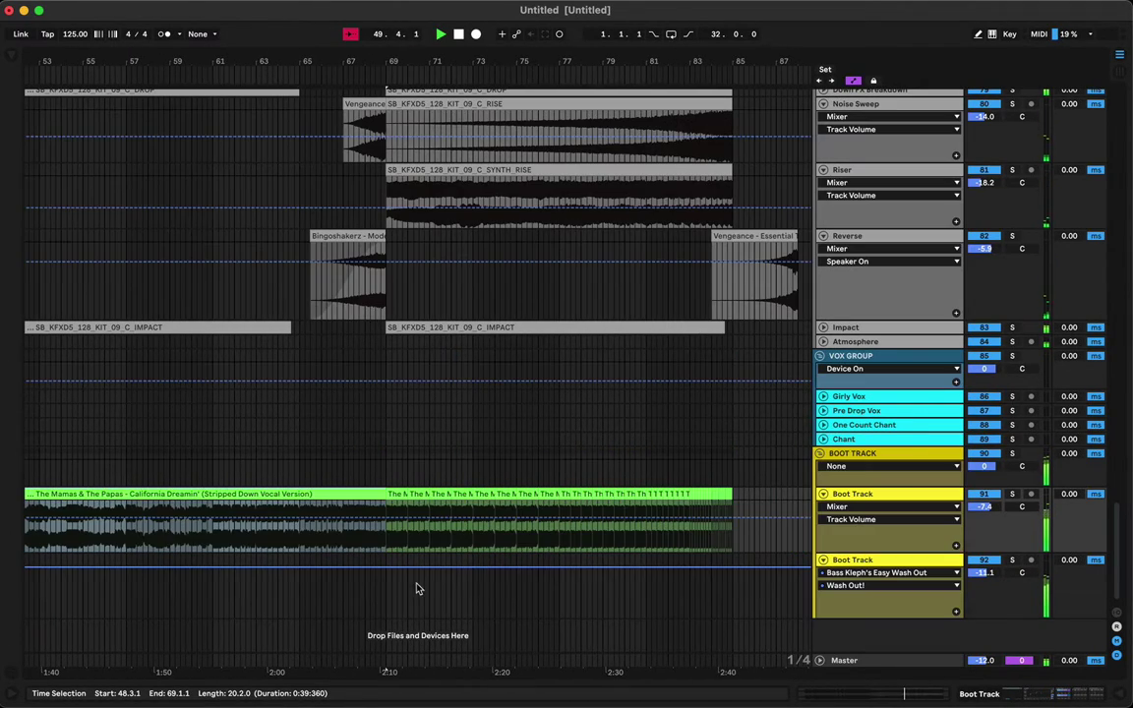
click(890, 506)
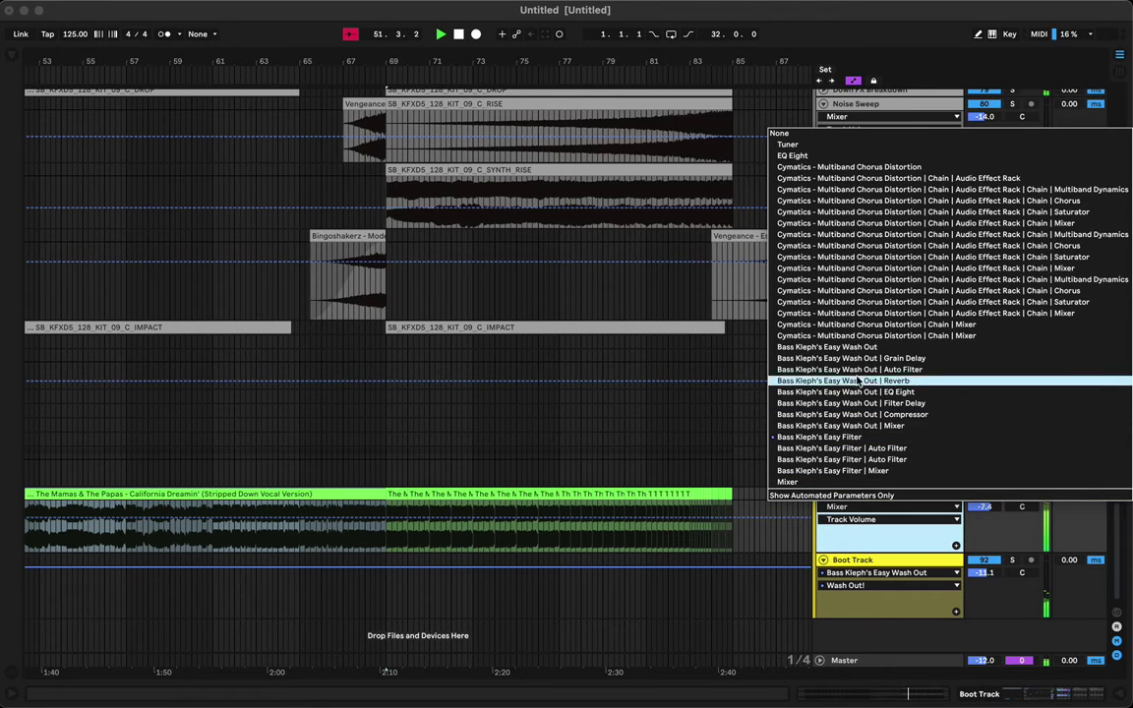
click(847, 347)
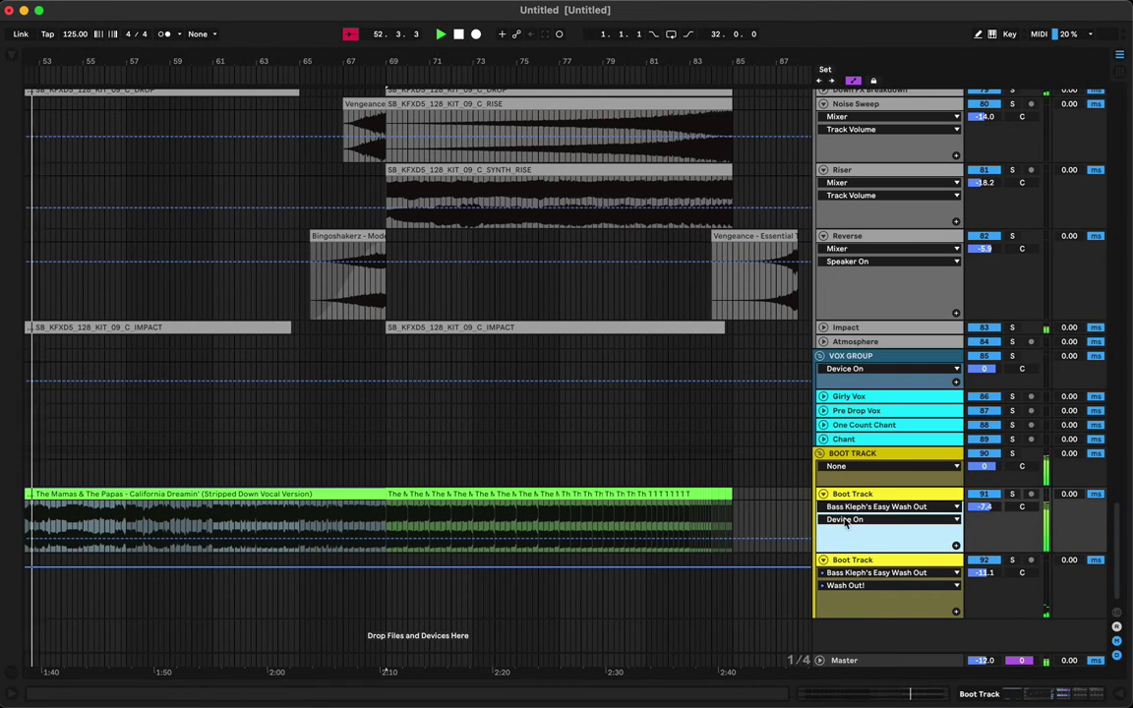
click(843, 519)
click(865, 317)
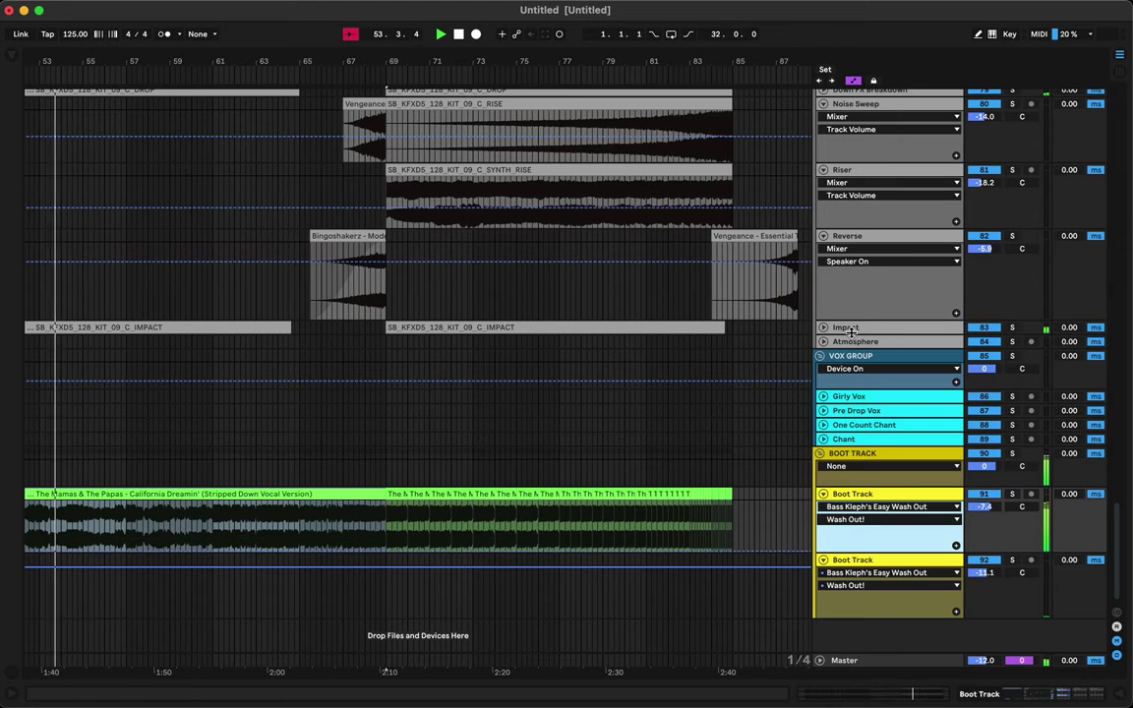
key(shift+Tab)
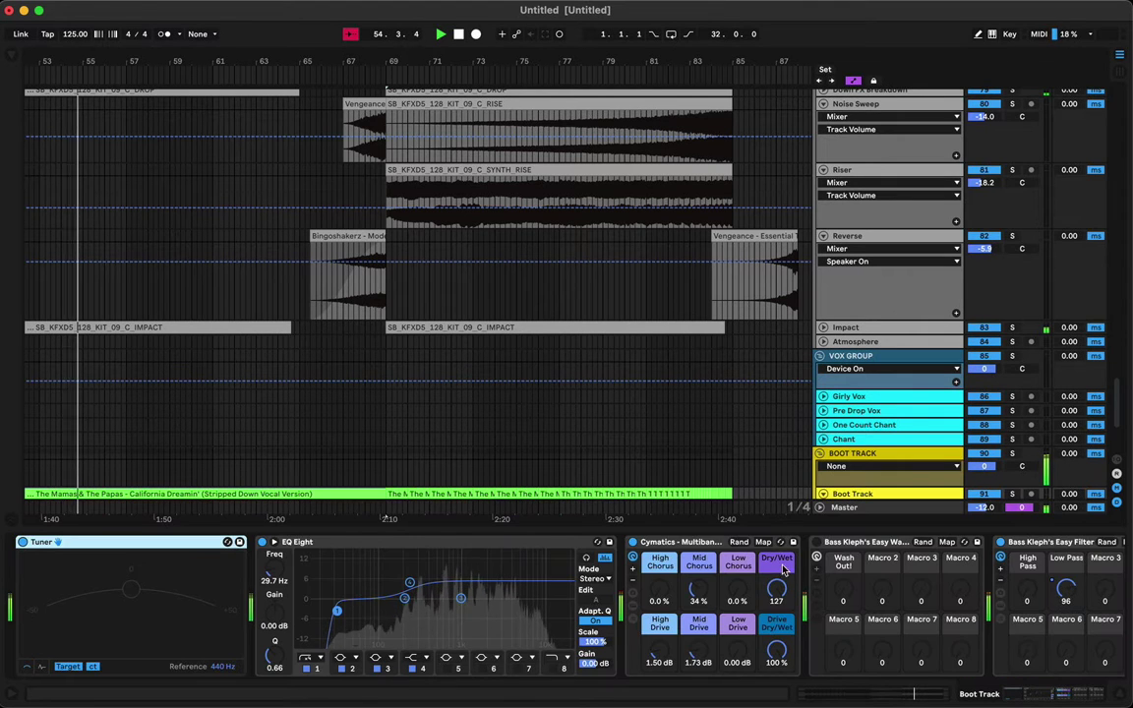
click(816, 543)
- Automate Wash Out! to jump to about 25 at bar 69, rise to maximum at bar 85 and drop to 0, auditioning from 67.3
scroll(337, 426, down, 3)
scroll(334, 426, down, 3)
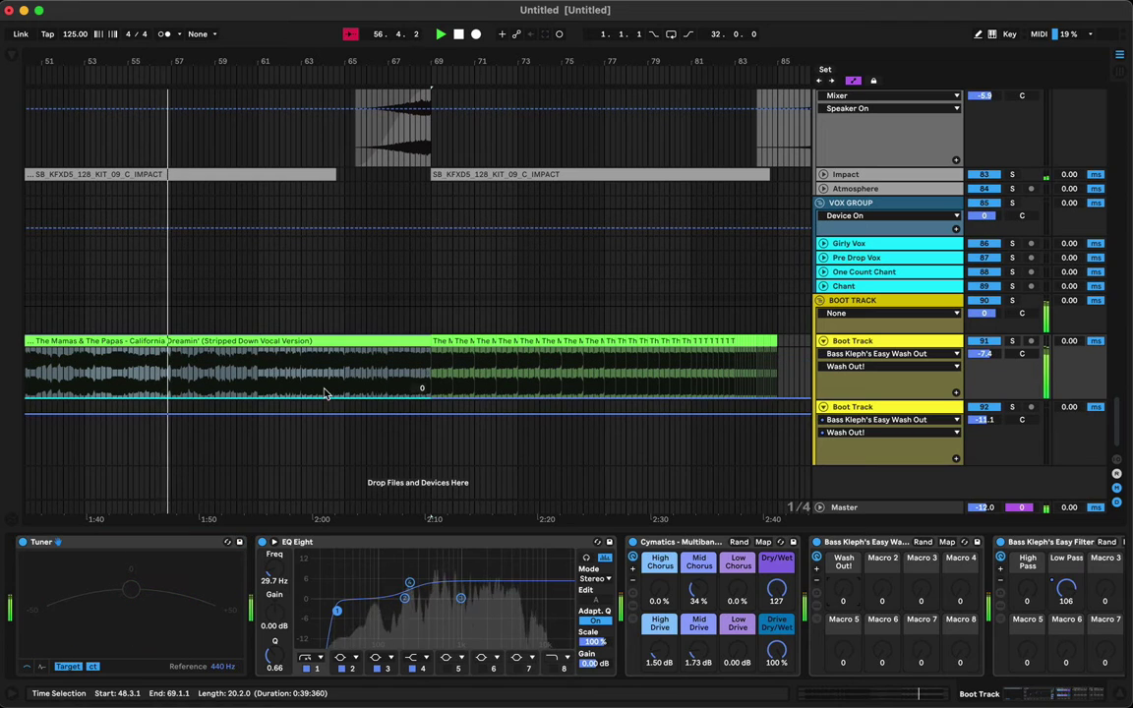
click(399, 382)
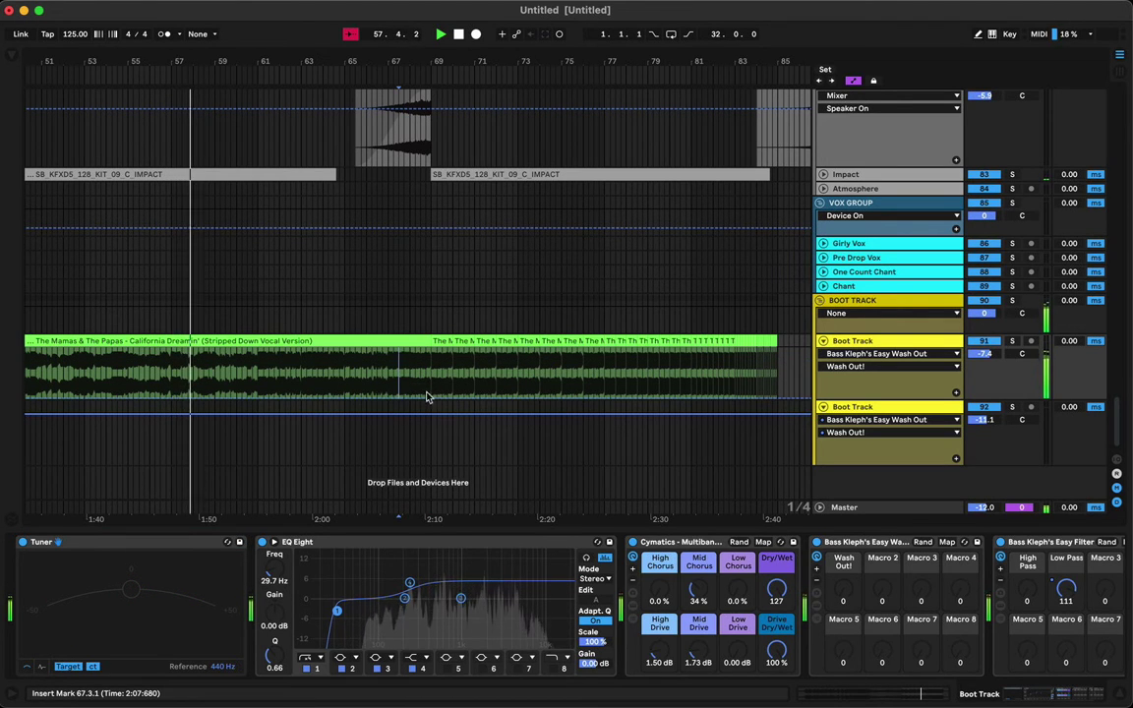
key(space)
key(space)
click(432, 398)
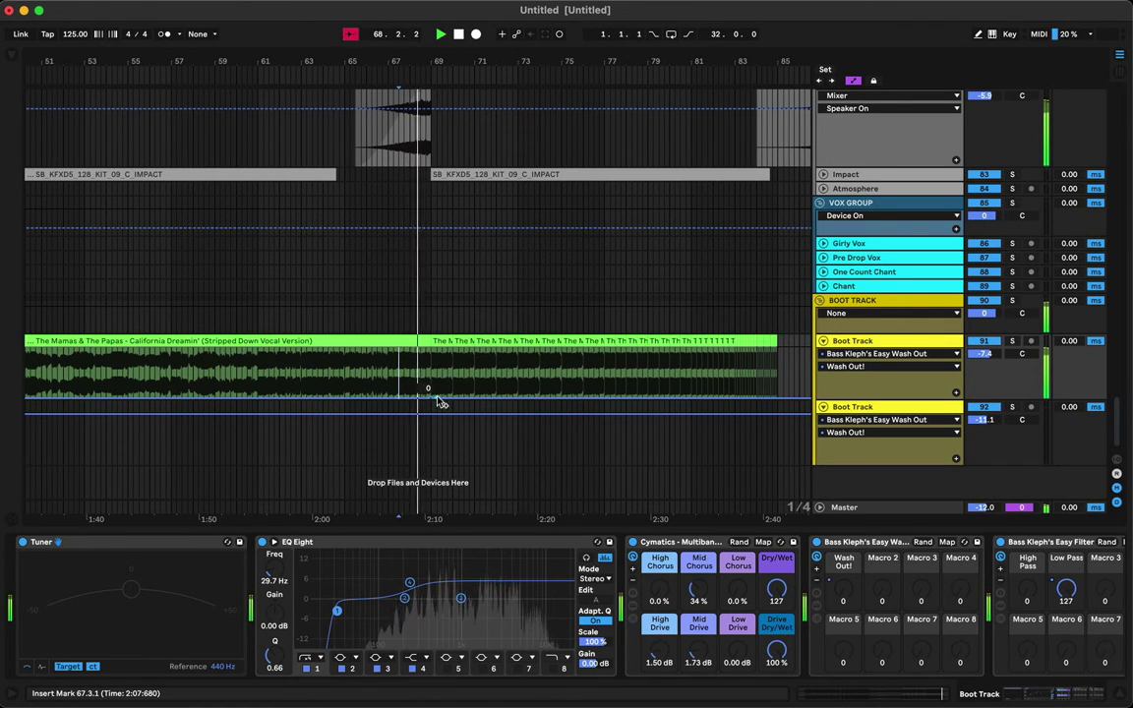
drag(441, 402, 429, 391)
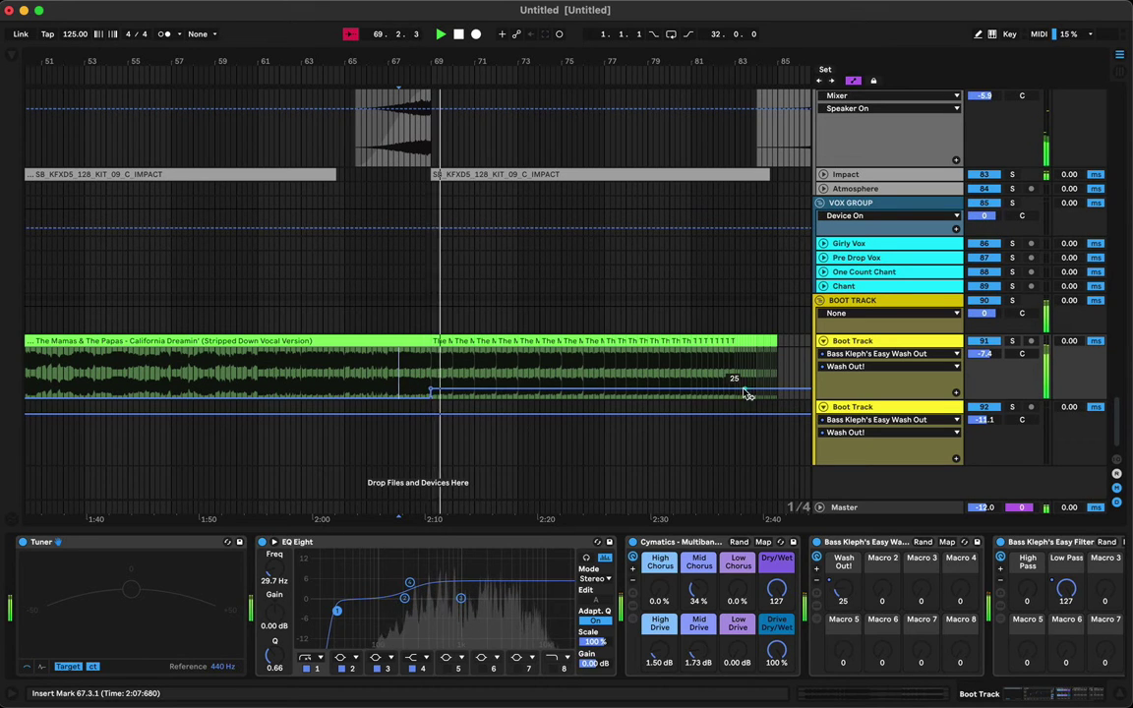
drag(693, 390, 782, 352)
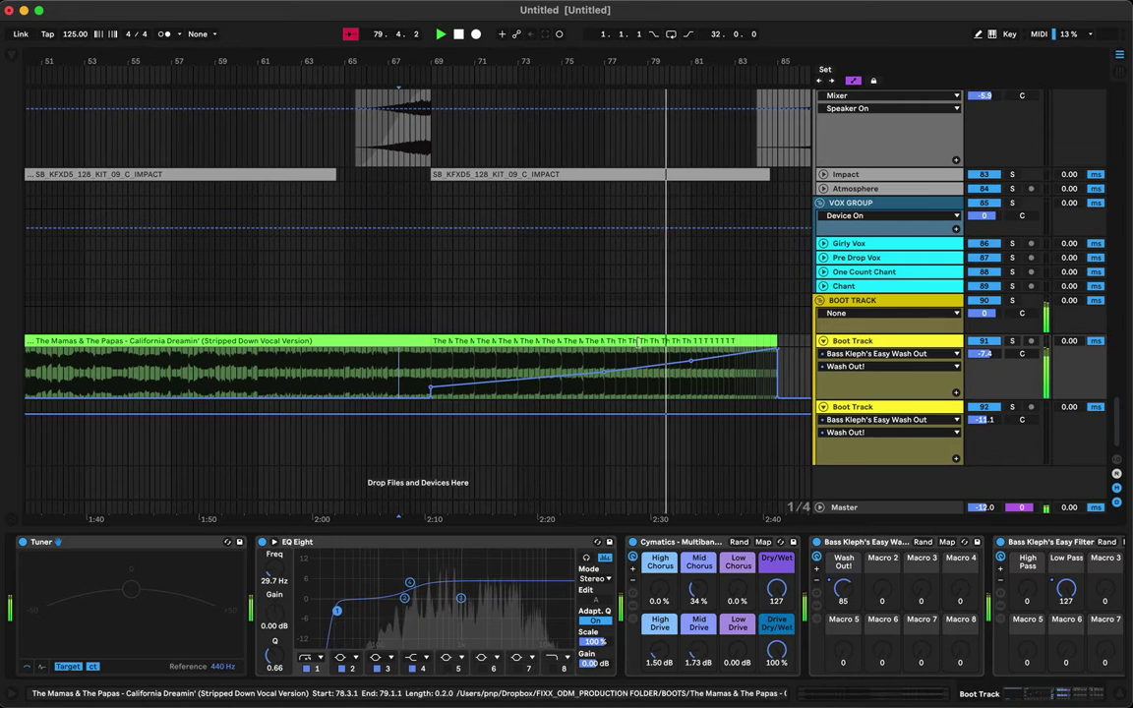
key(a)
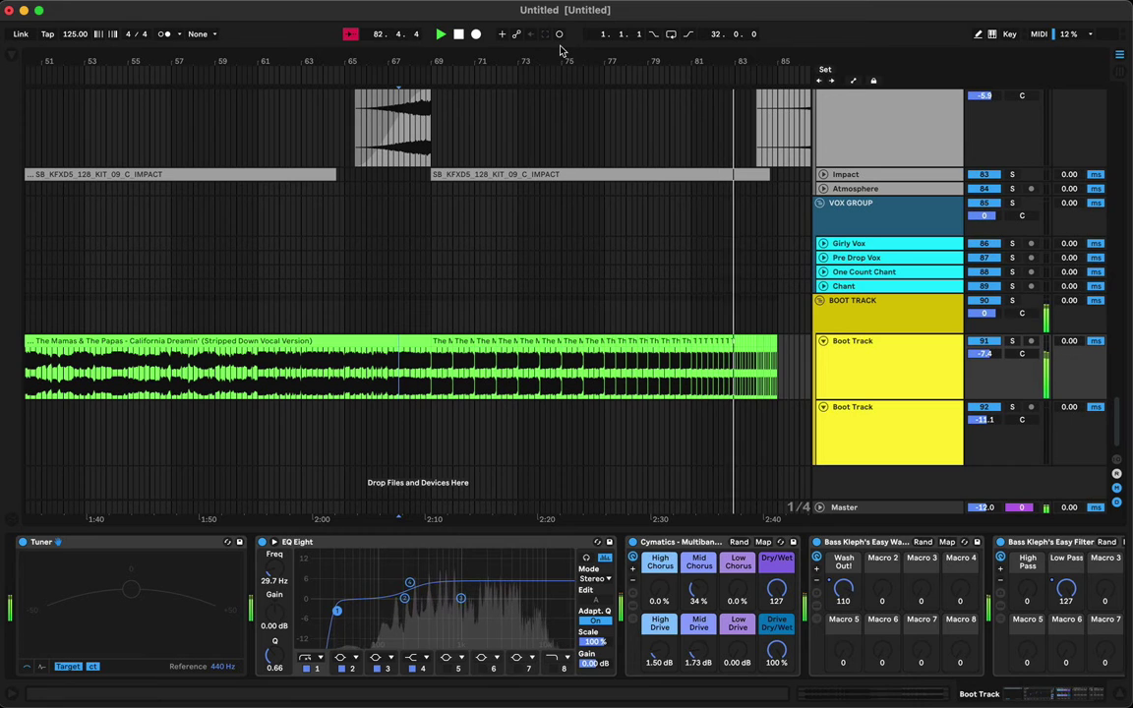
- Play back from bar 66 and review the chord, bass, sub and drum tracks around the build-up
drag(555, 61, 554, 32)
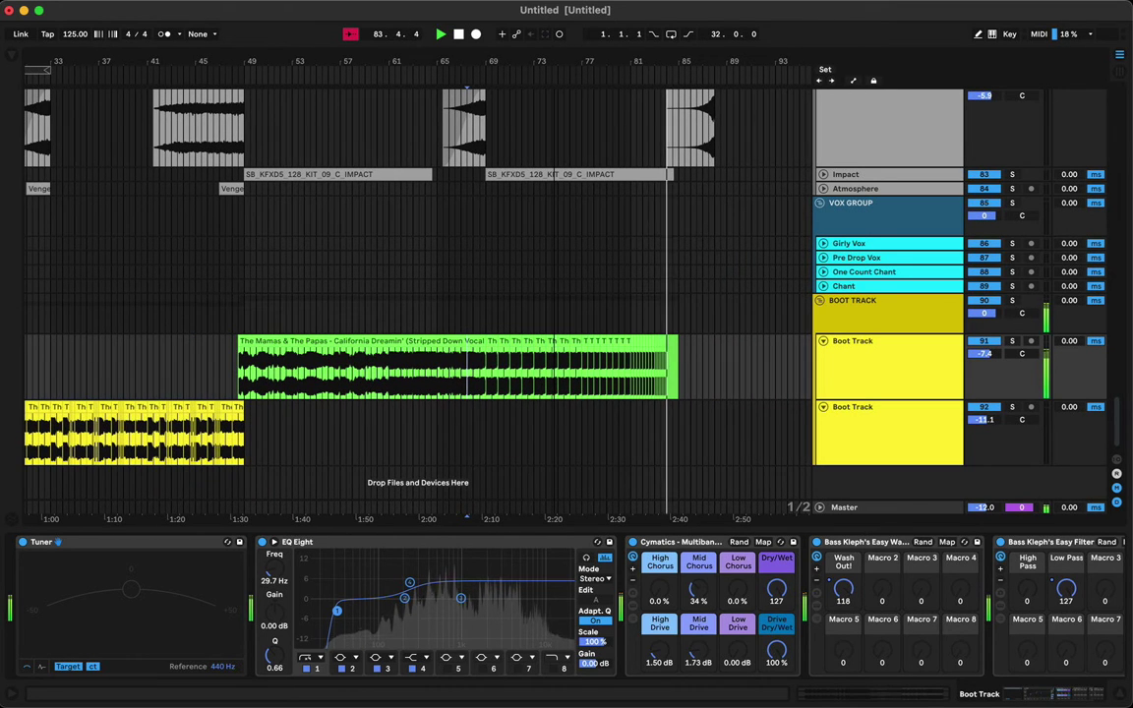
click(452, 306)
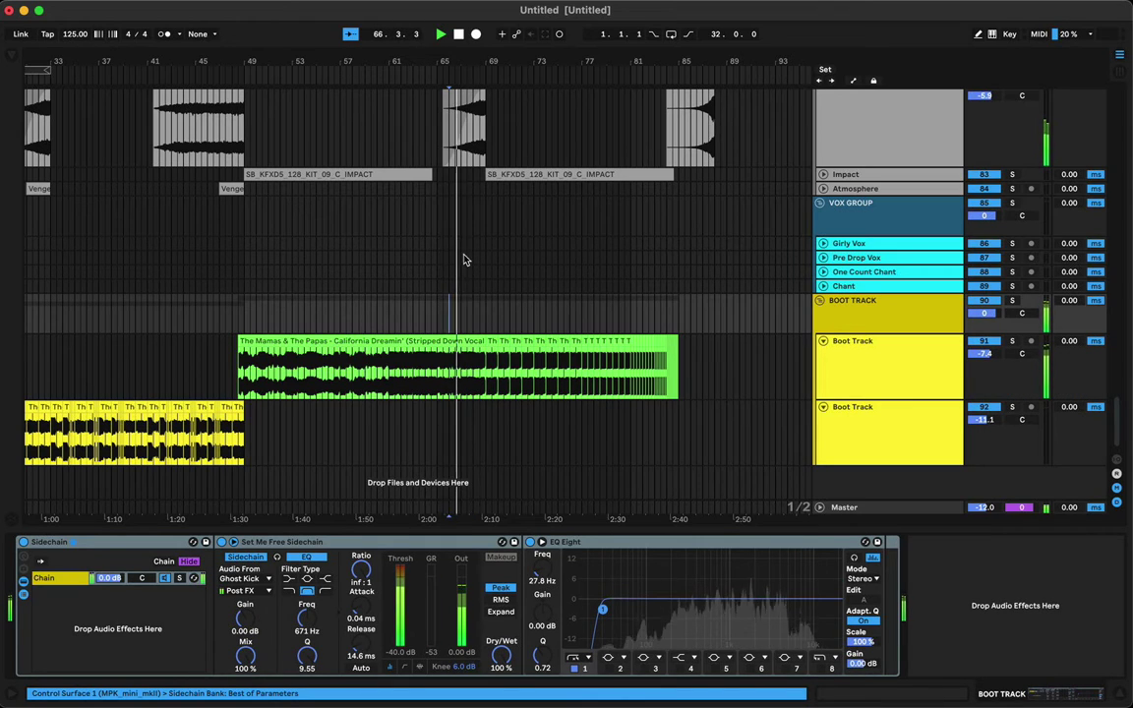
scroll(475, 402, up, 1)
scroll(475, 401, down, 1)
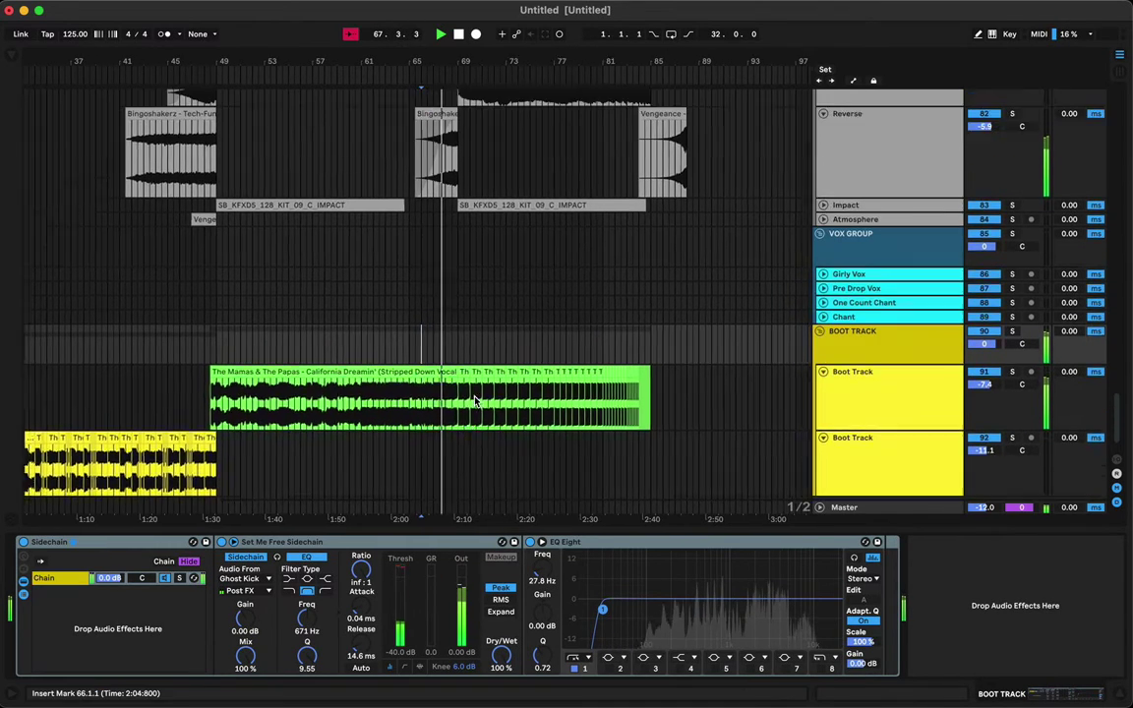
scroll(475, 401, up, 10)
scroll(474, 401, up, 1)
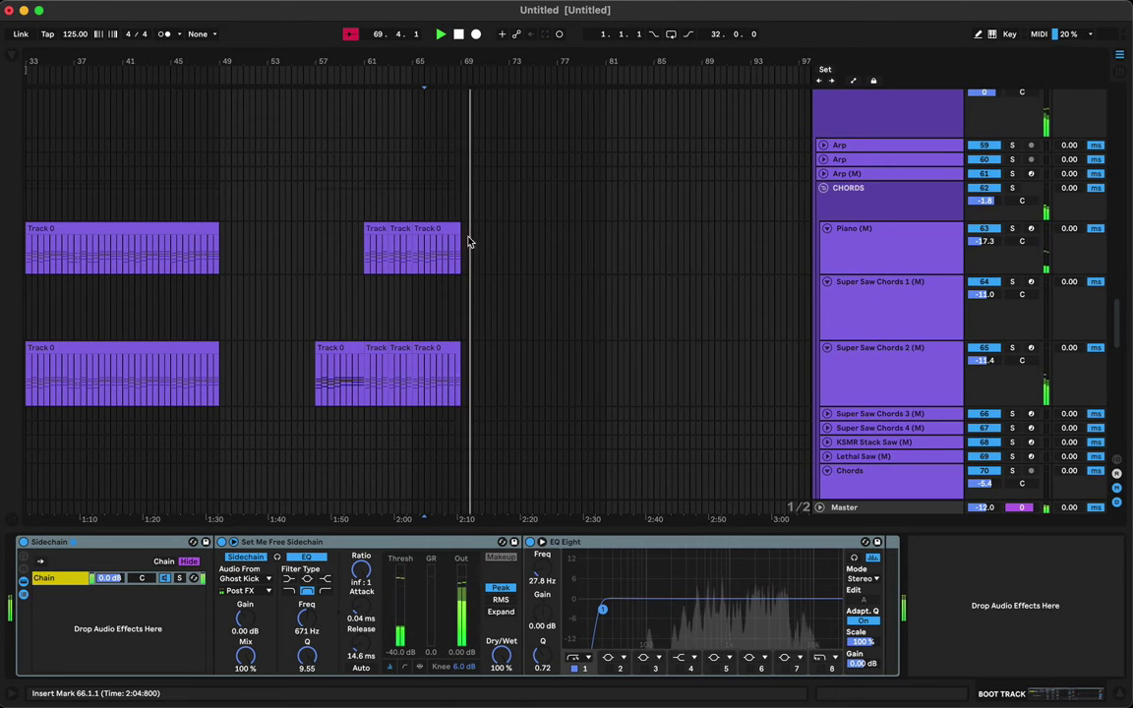
click(454, 203)
scroll(514, 285, up, 15)
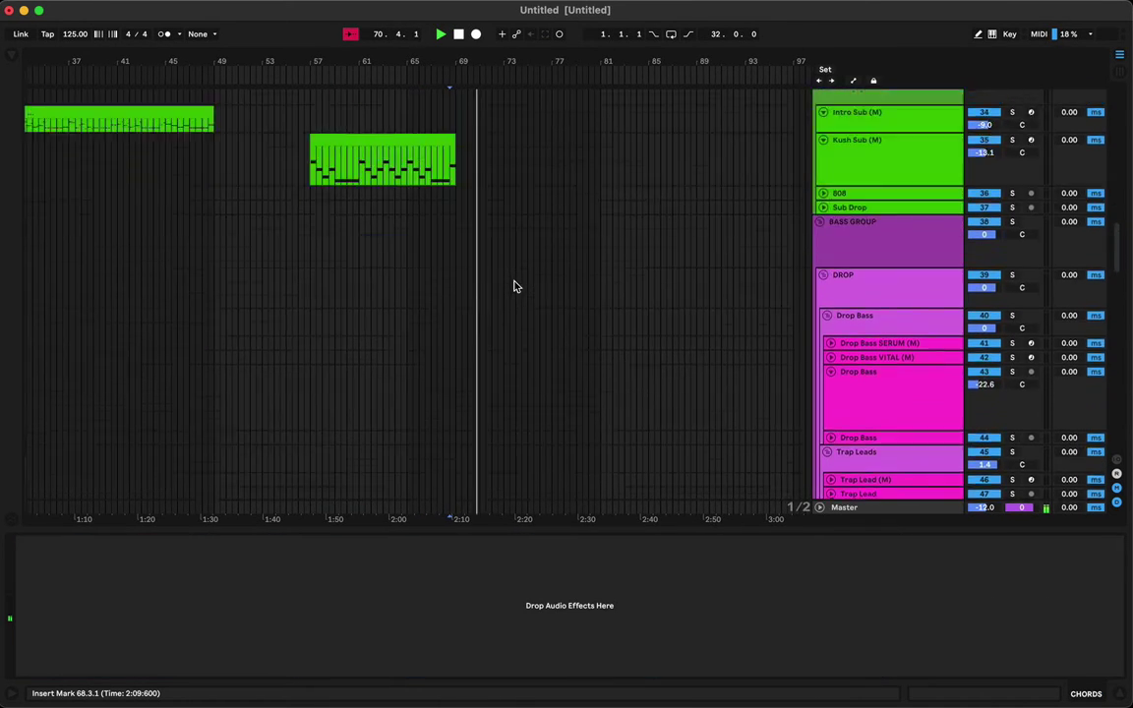
scroll(514, 285, up, 5)
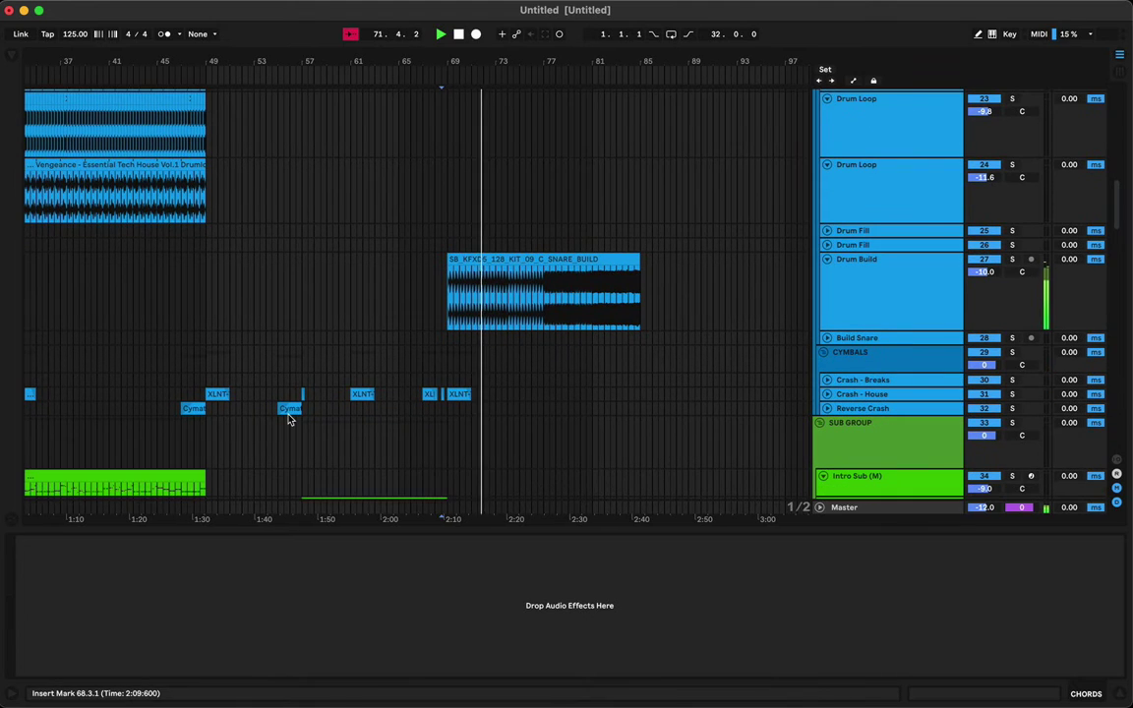
- Copy the Reverse Crash clip to end at bar 85 and the short Crash - House clip from 68.3 to 85.1.1
click(289, 418)
drag(288, 408, 630, 412)
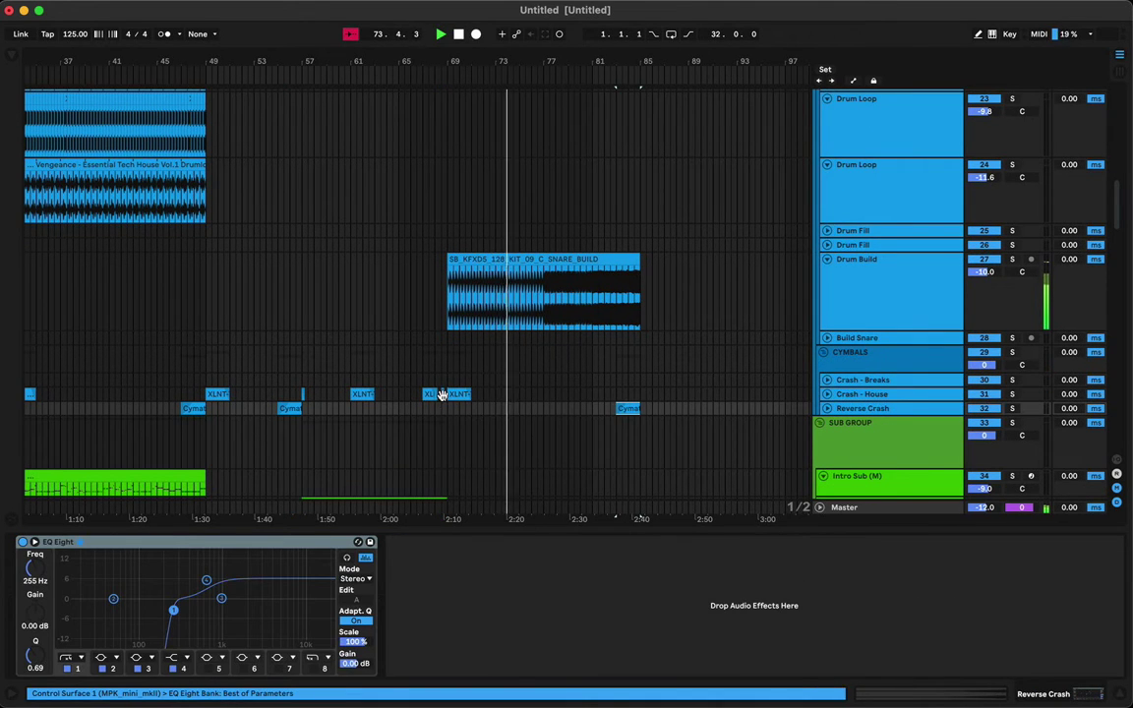
click(654, 395)
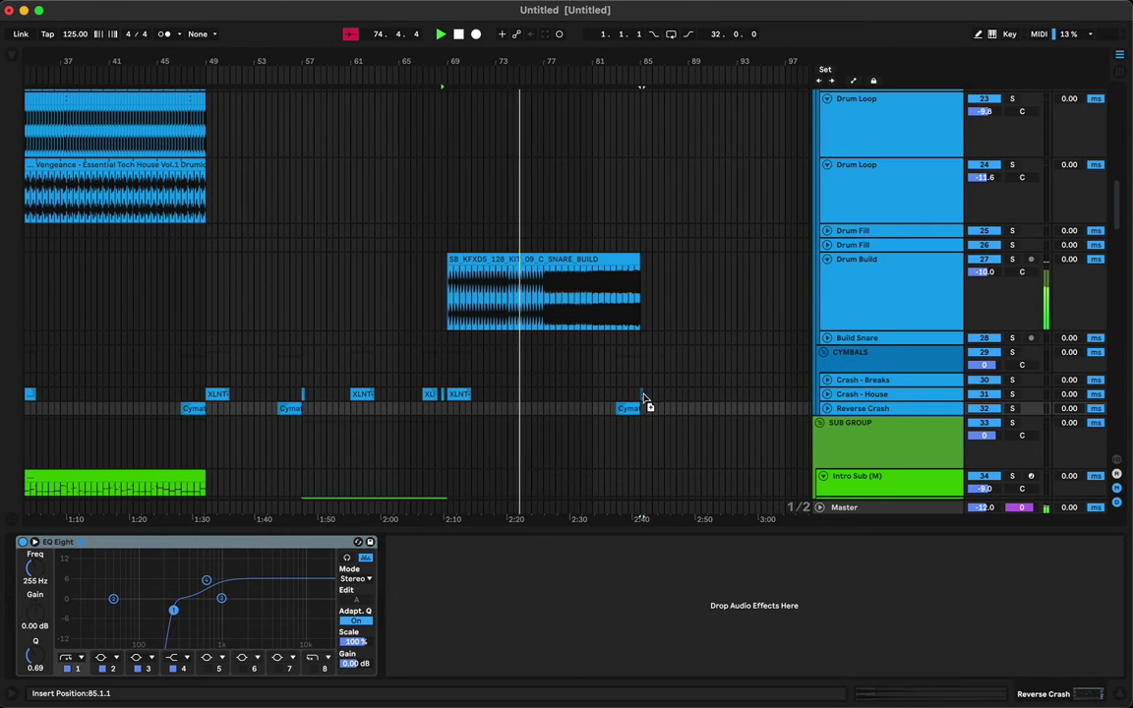
scroll(644, 398, up, 10)
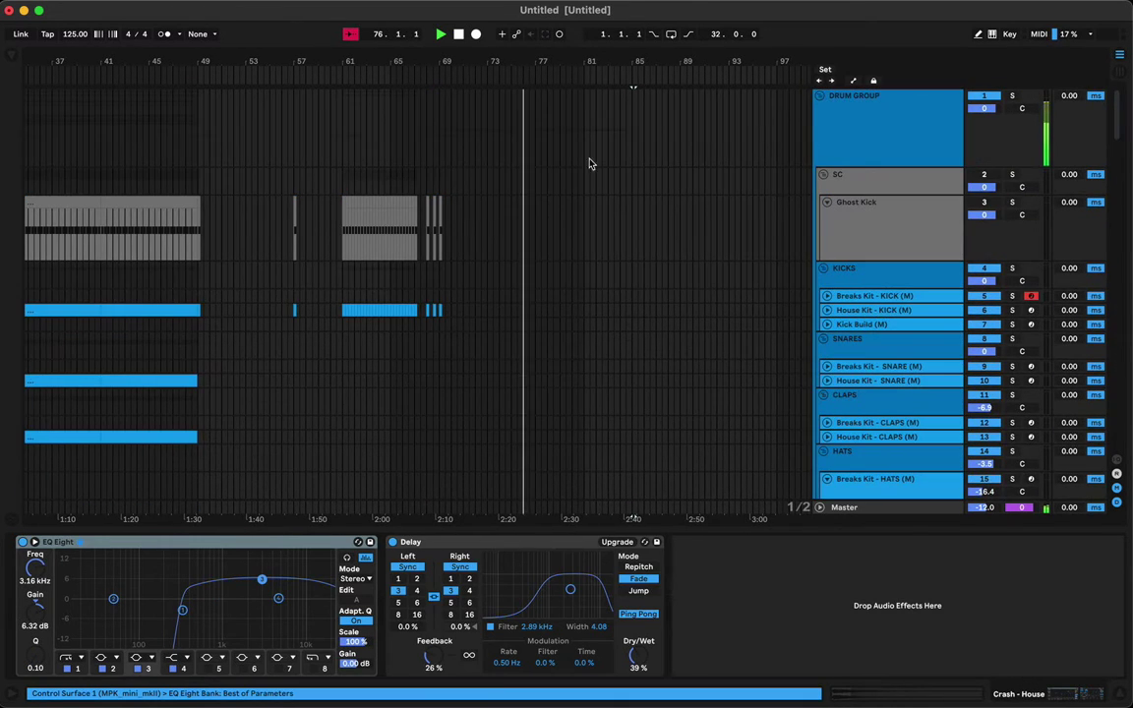
- Copy the Ghost Kick and House Kit - KICK hit from bar 69 to bar 85, and place the Vengeance Reverse clip from 81.1.1 to 85.1.1
drag(635, 221, 446, 313)
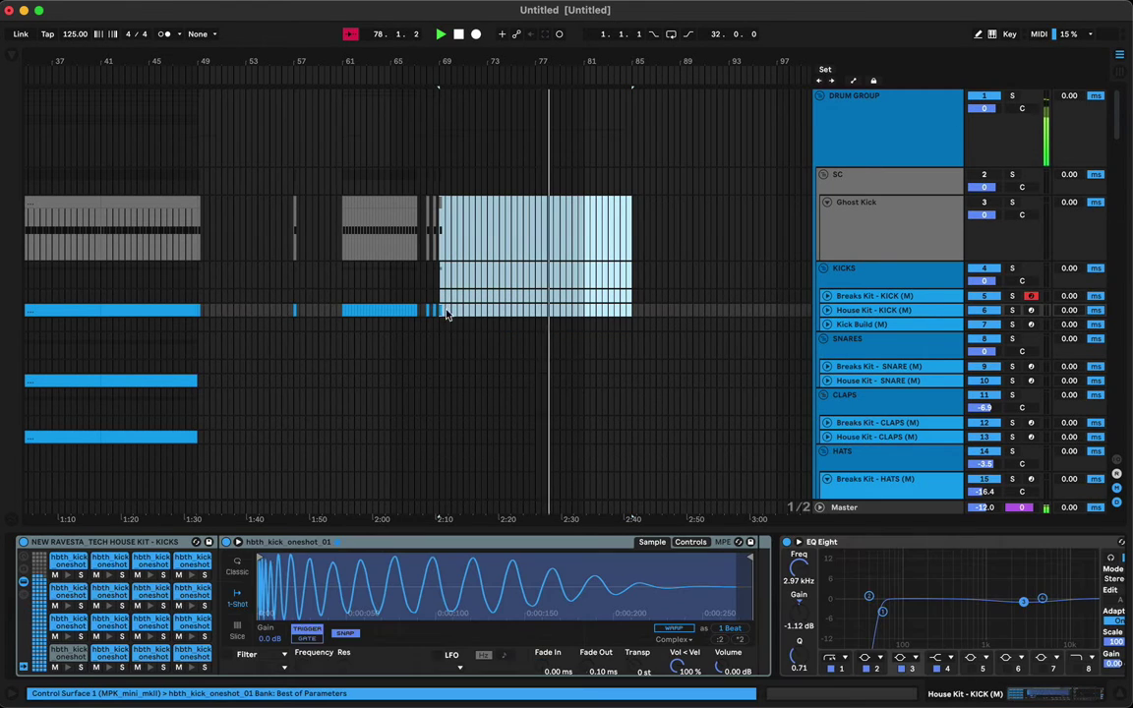
scroll(554, 346, down, 15)
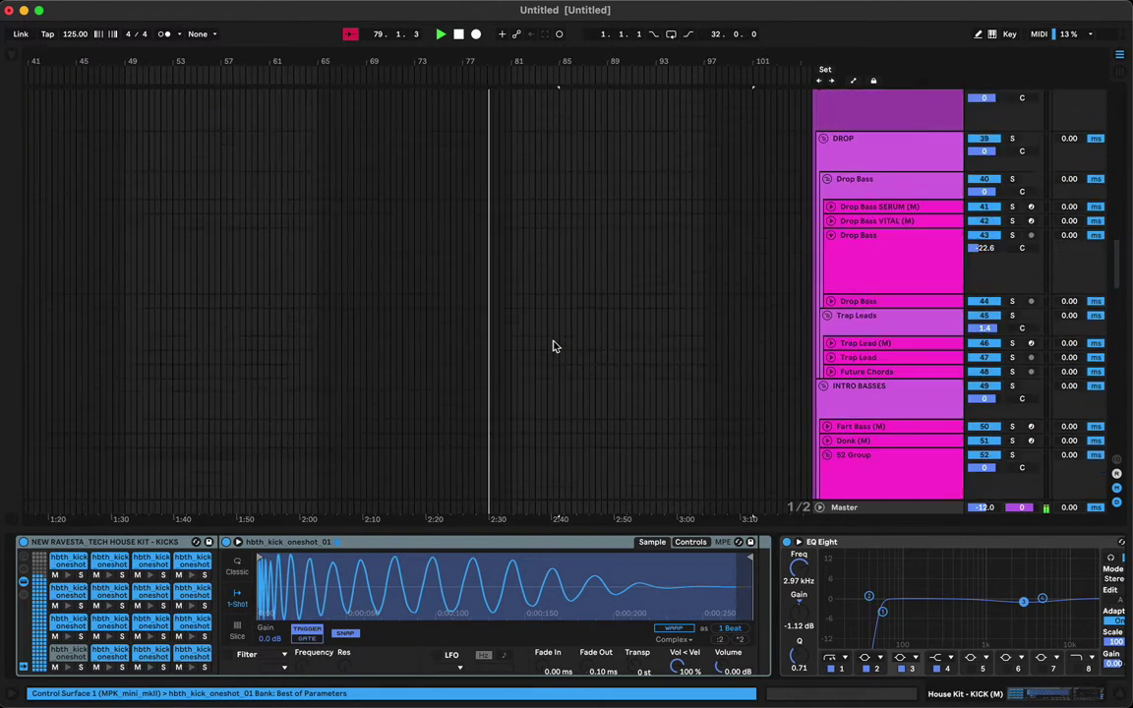
scroll(553, 346, down, 10)
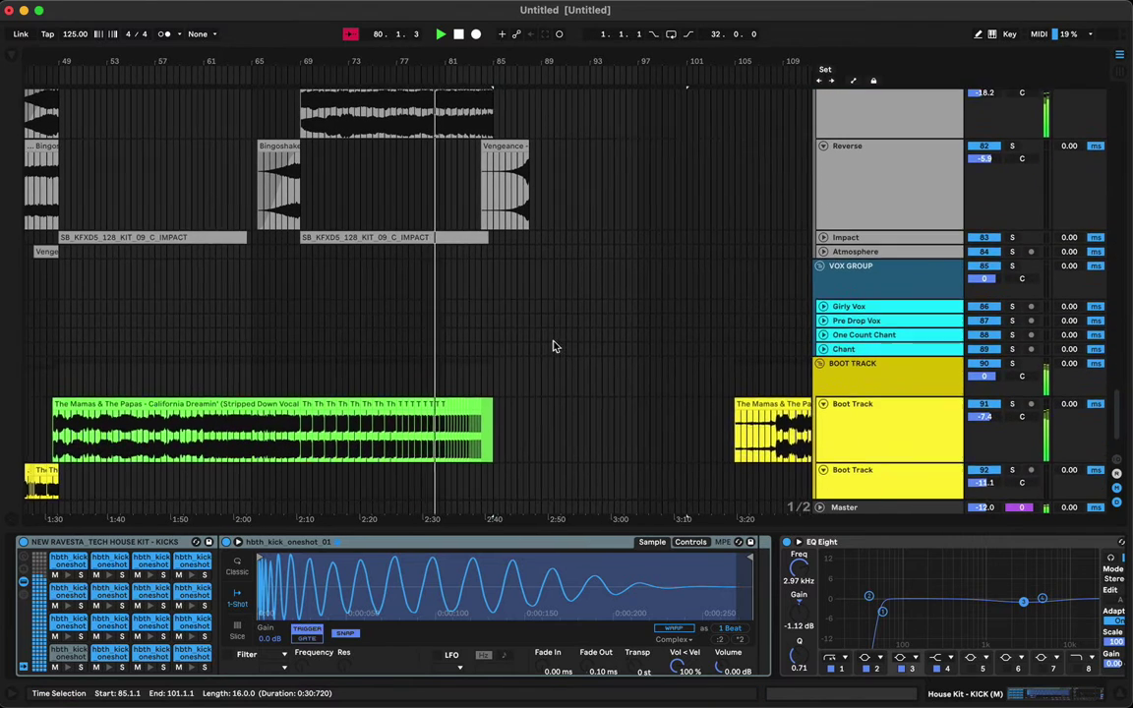
scroll(526, 285, up, 3)
drag(526, 285, 504, 295)
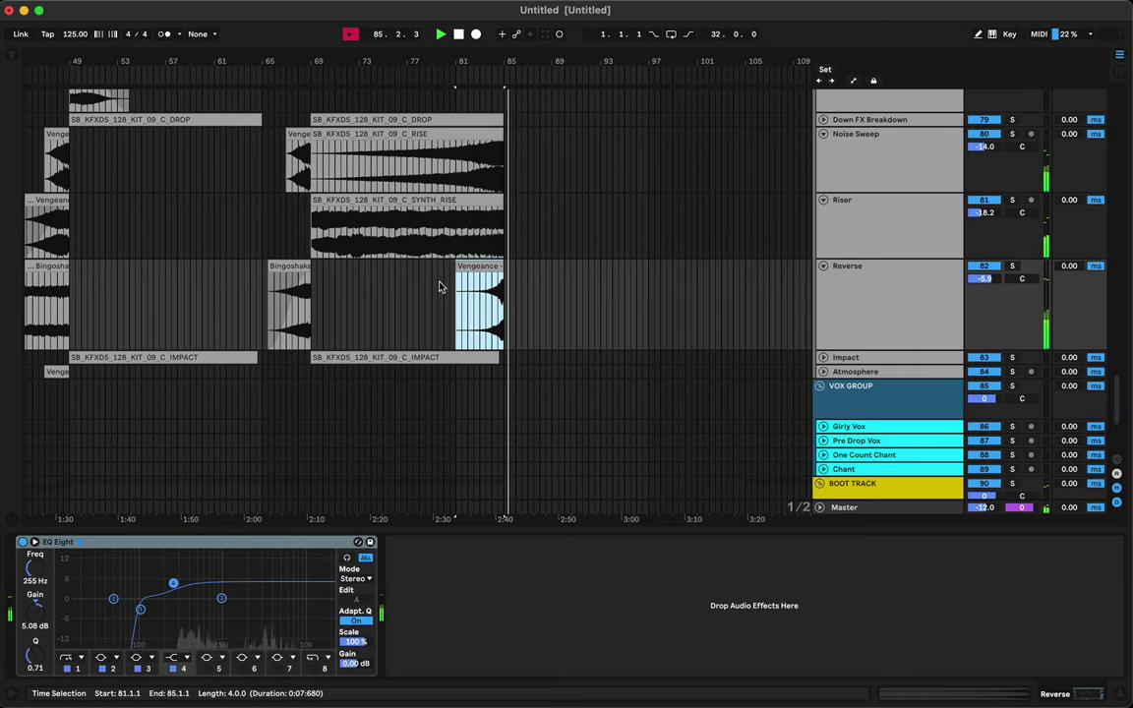
- Play back the build-up from bar 69 and review the FX, Boot Track, chord, bass, sub and drum tracks
click(308, 314)
scroll(438, 314, down, 5)
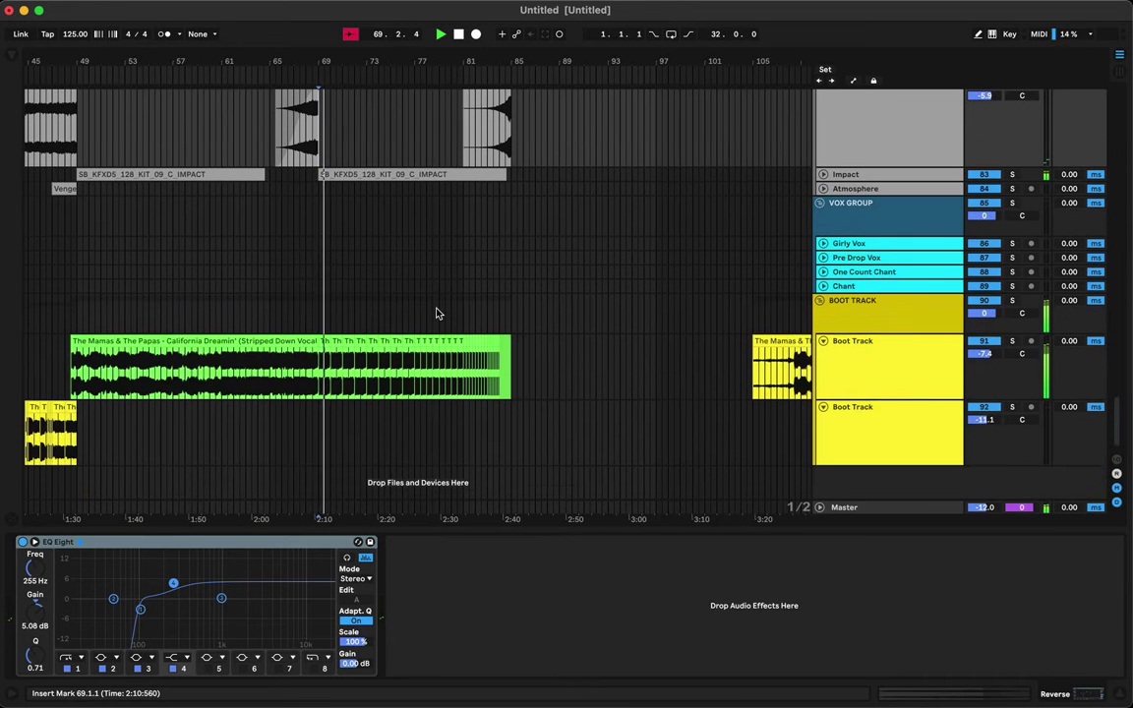
click(468, 530)
scroll(507, 483, up, 10)
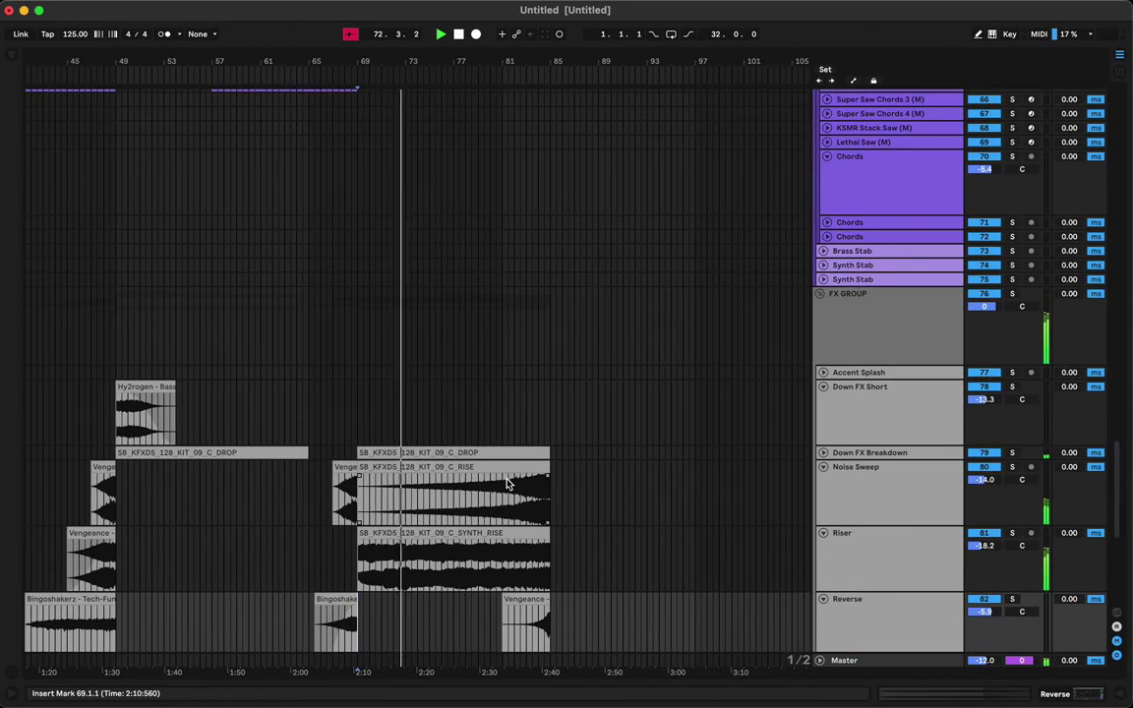
scroll(507, 483, up, 8)
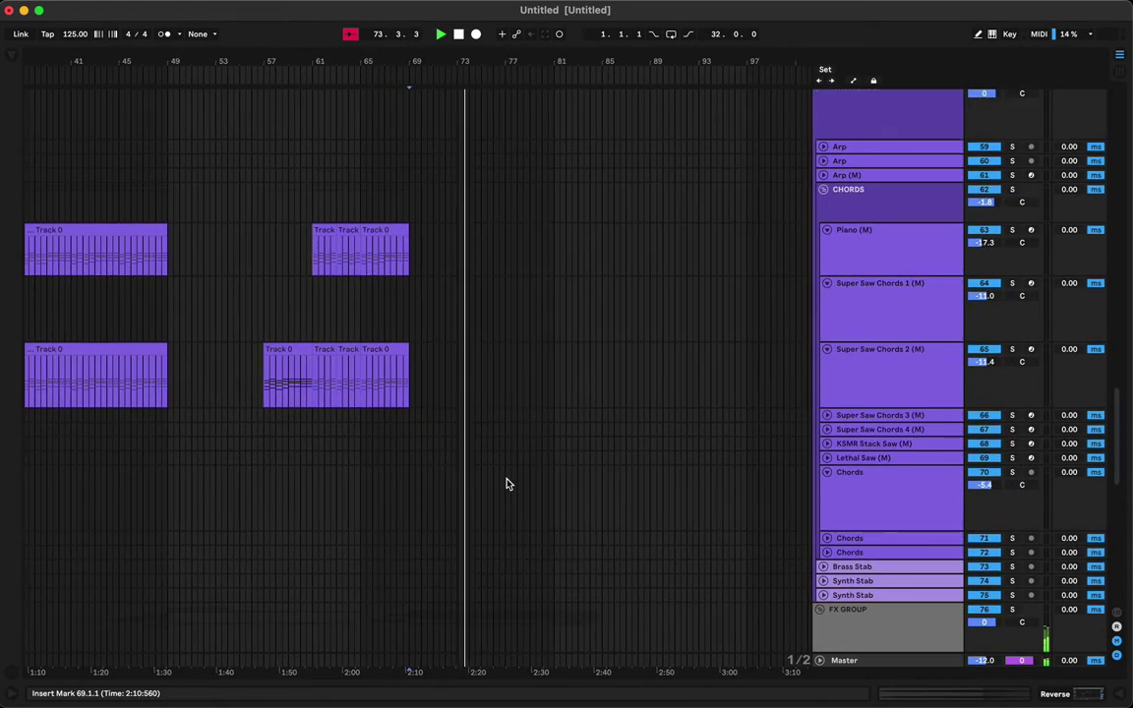
scroll(507, 484, up, 4)
scroll(508, 484, up, 7)
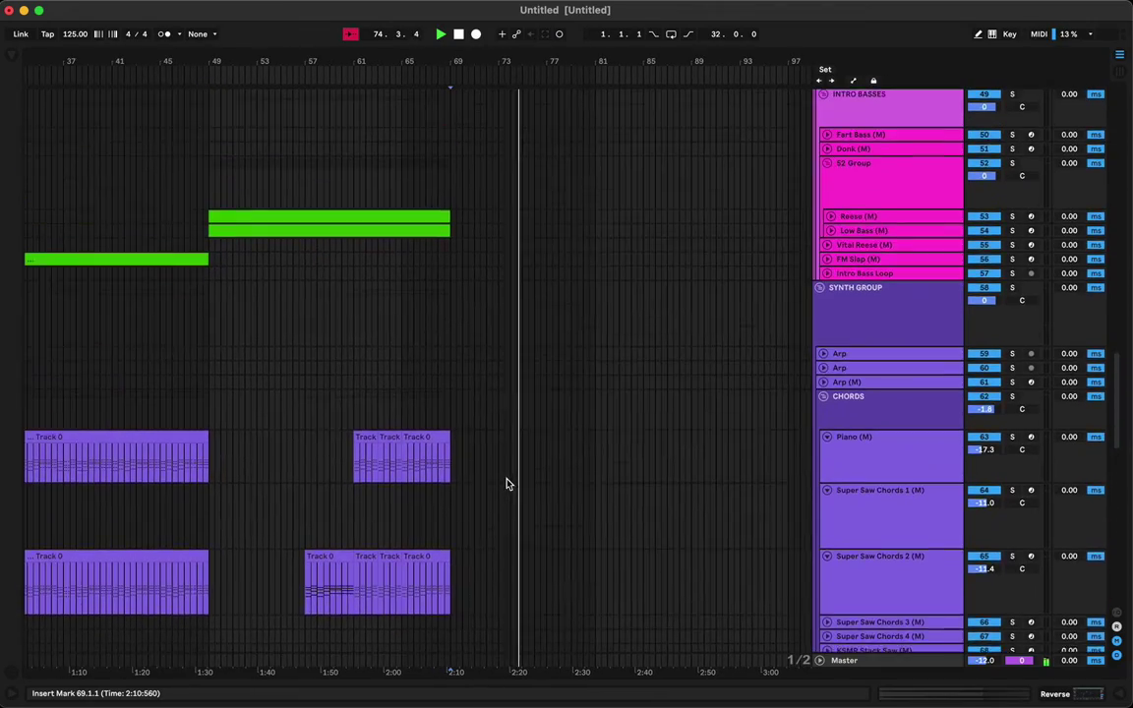
scroll(507, 484, up, 3)
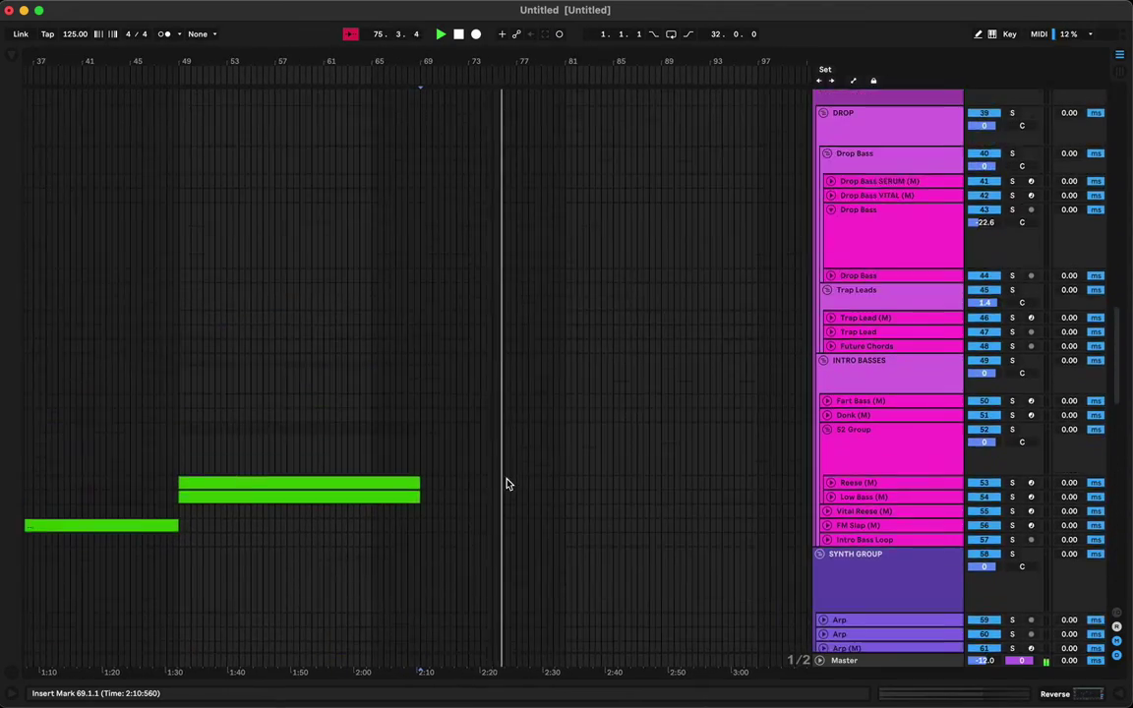
key(ctrl+Up)
click(541, 482)
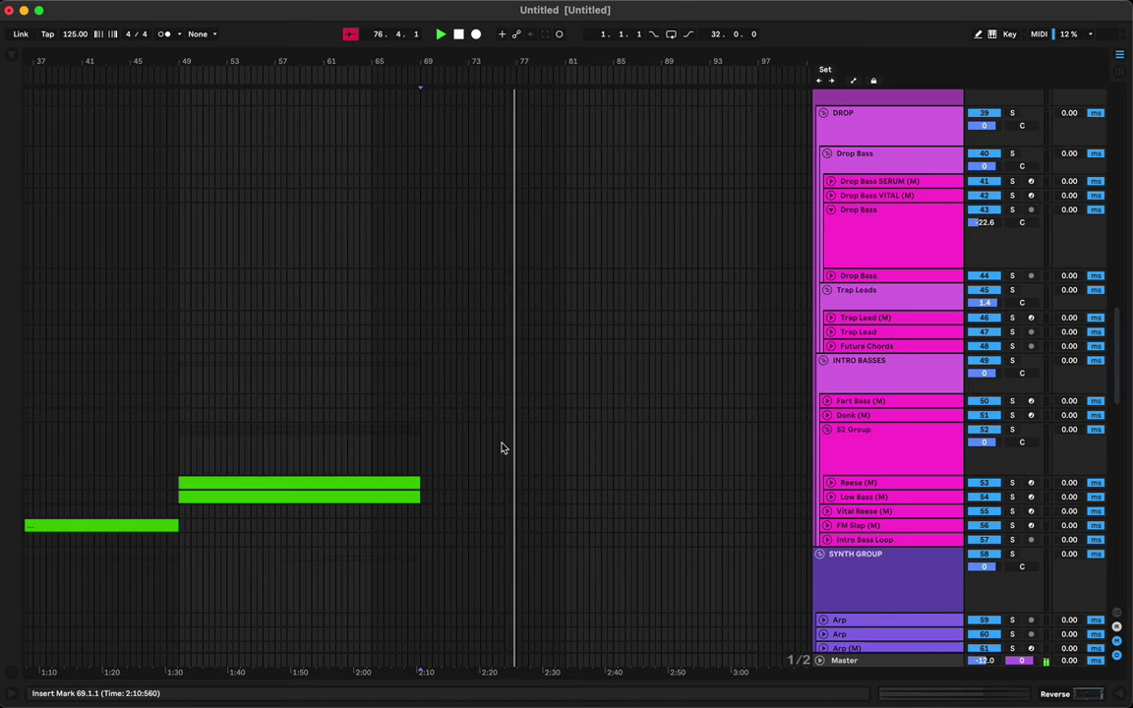
scroll(445, 454, up, 20)
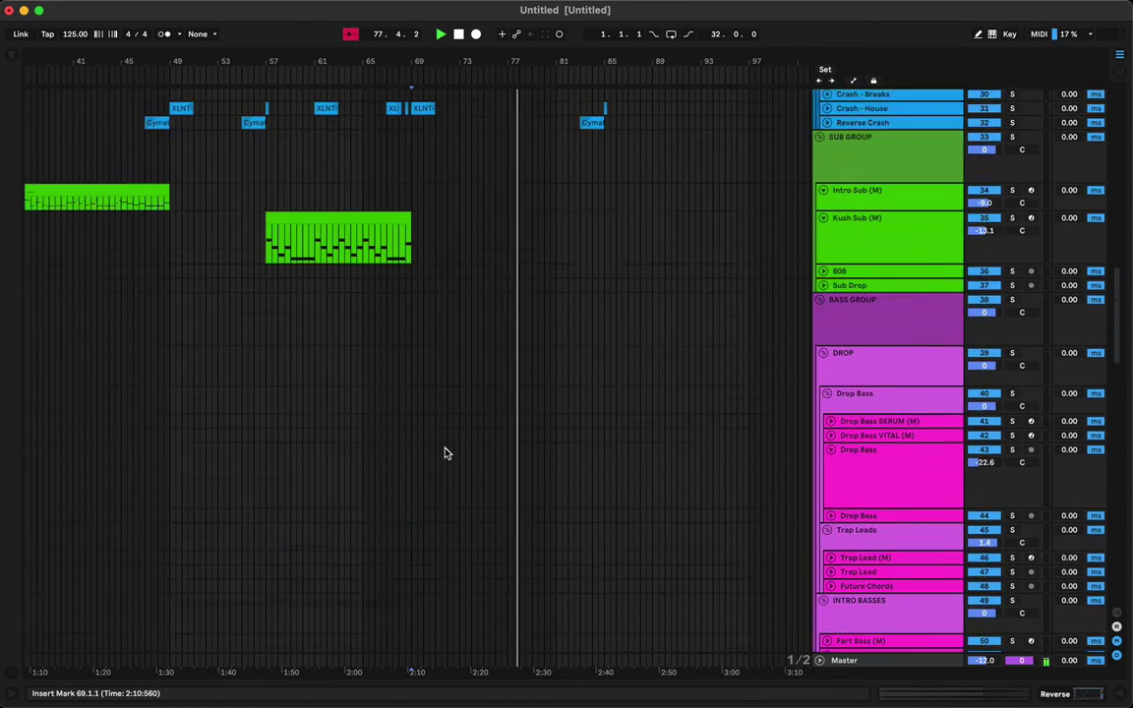
scroll(433, 472, up, 4)
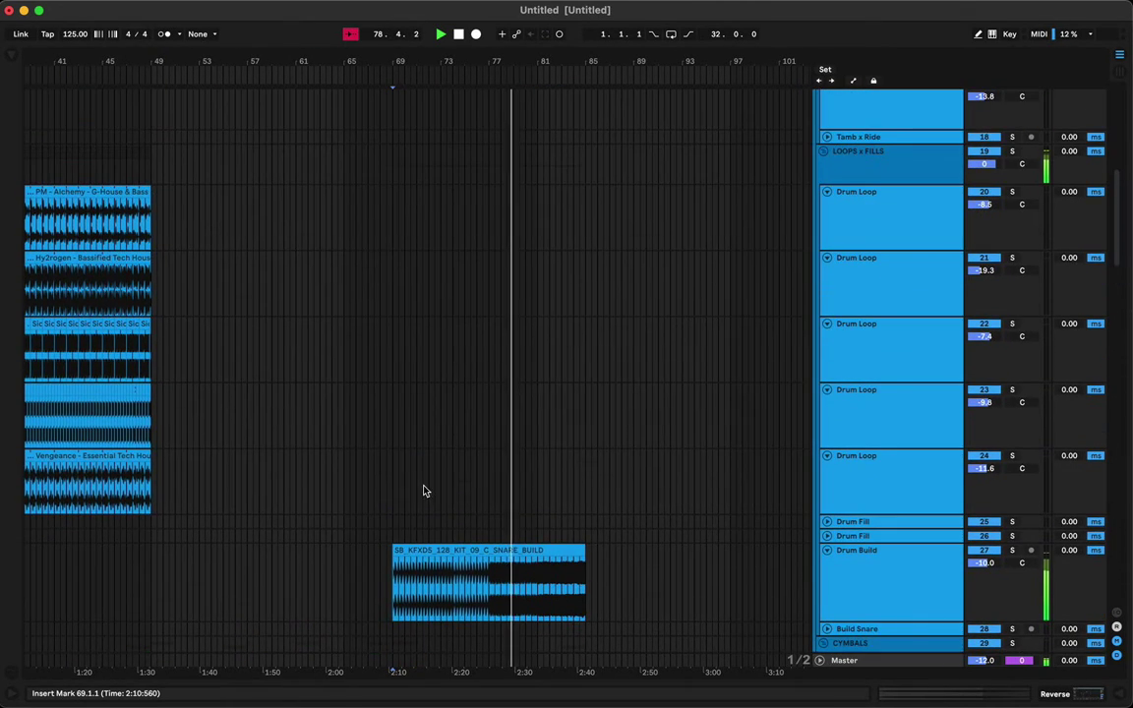
scroll(418, 513, up, 17)
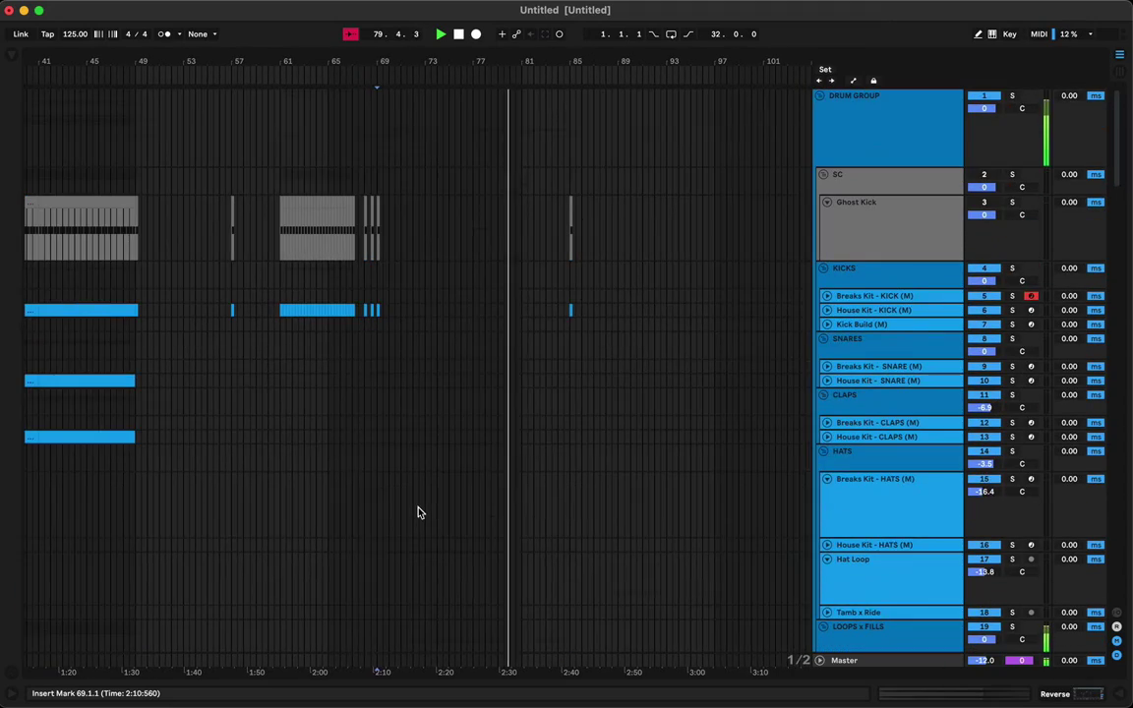
scroll(418, 512, down, 20)
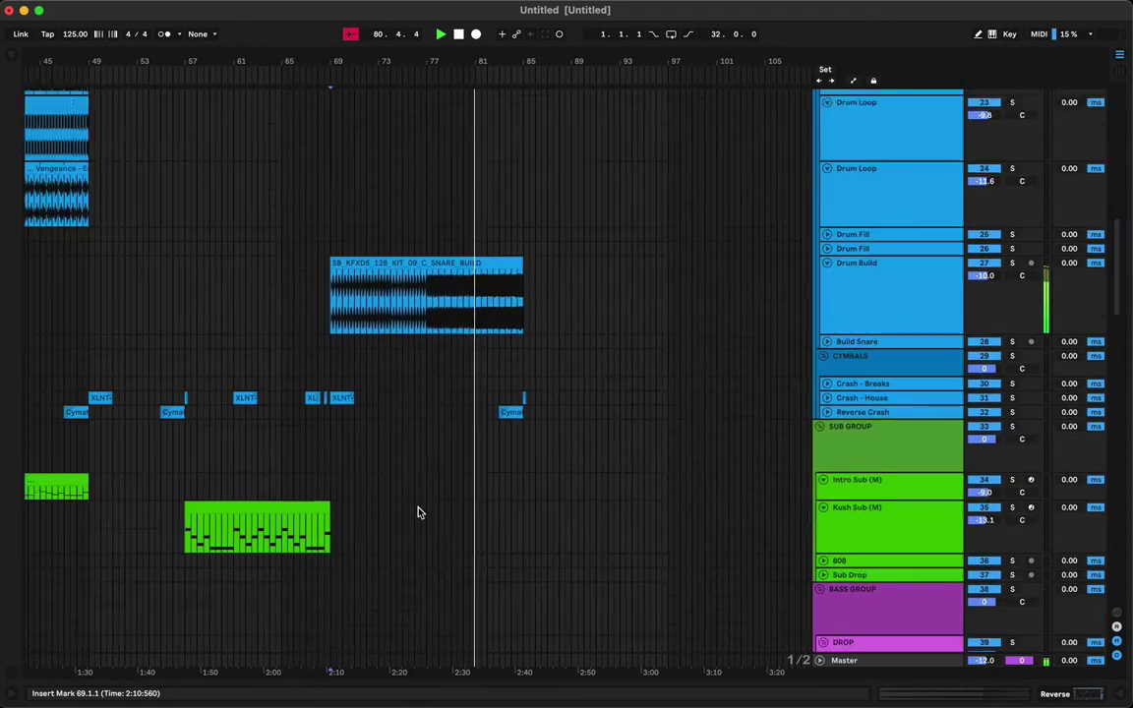
scroll(418, 512, down, 18)
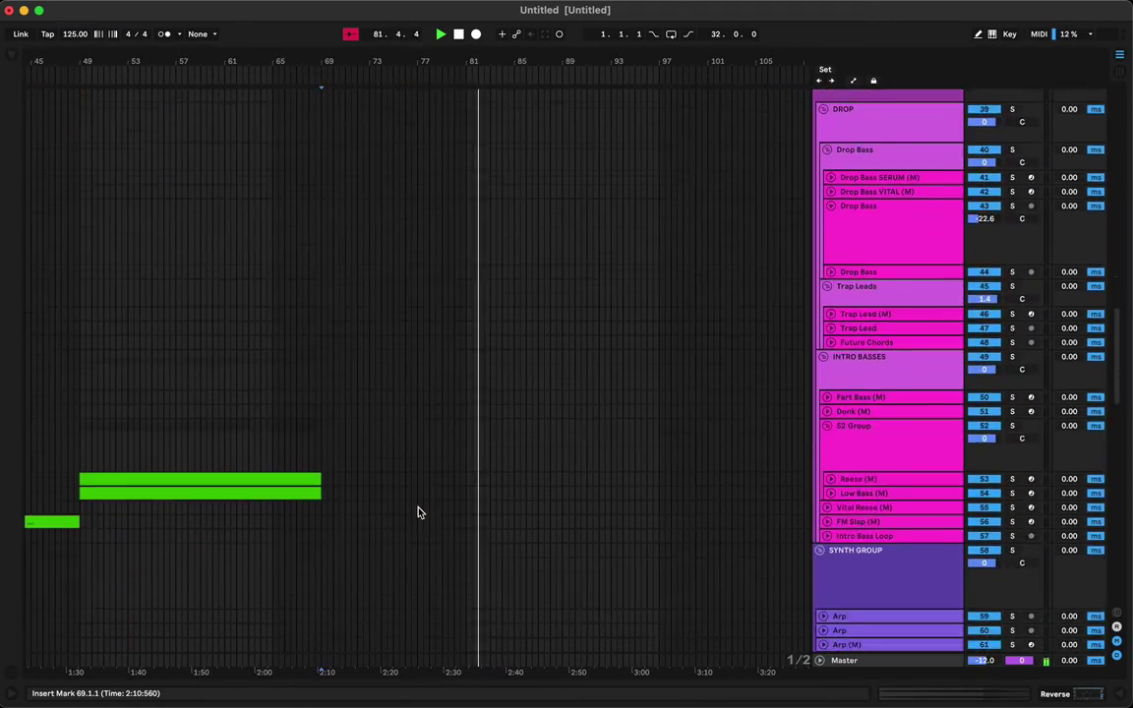
scroll(418, 512, down, 20)
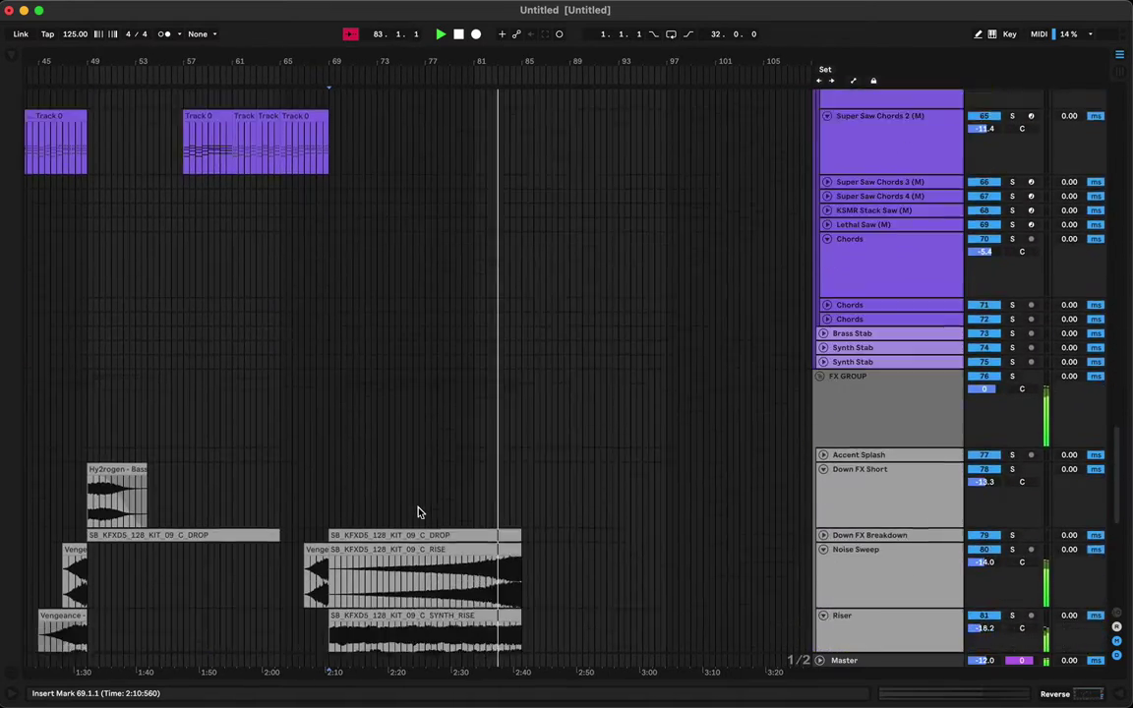
scroll(418, 512, down, 10)
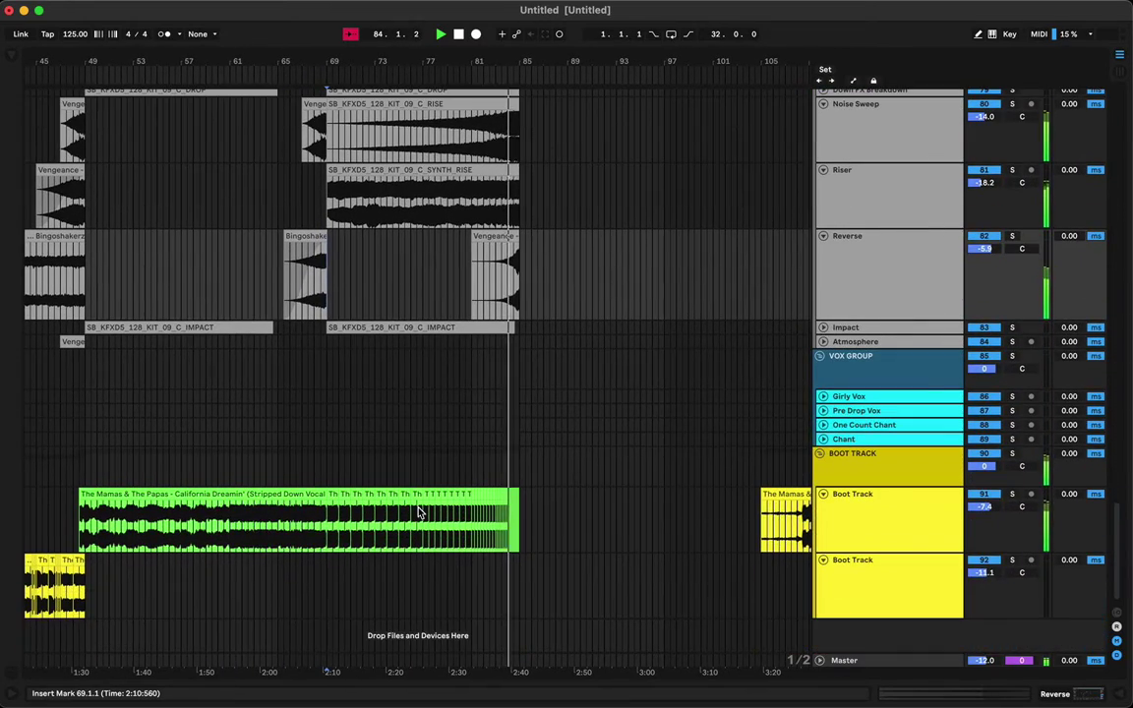
scroll(499, 362, up, 20)
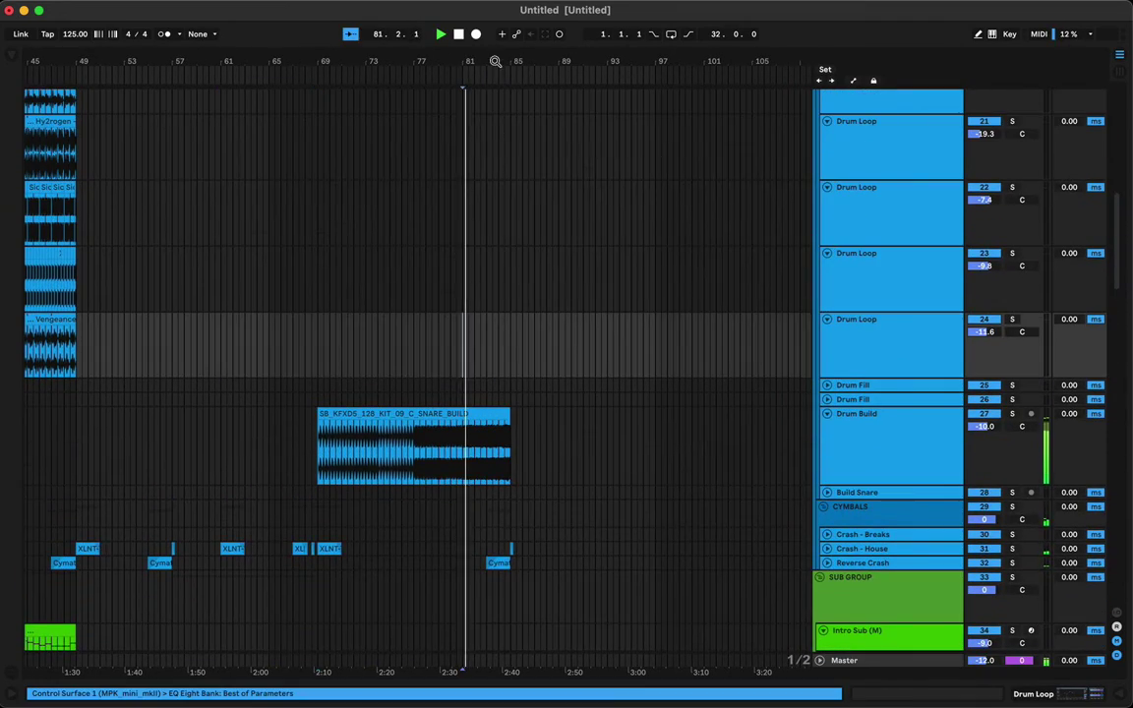
- Copy the last half bar of the Drum Build snare clip over the preceding half bars so that it repeats from bar 83 to 85
drag(495, 61, 577, 316)
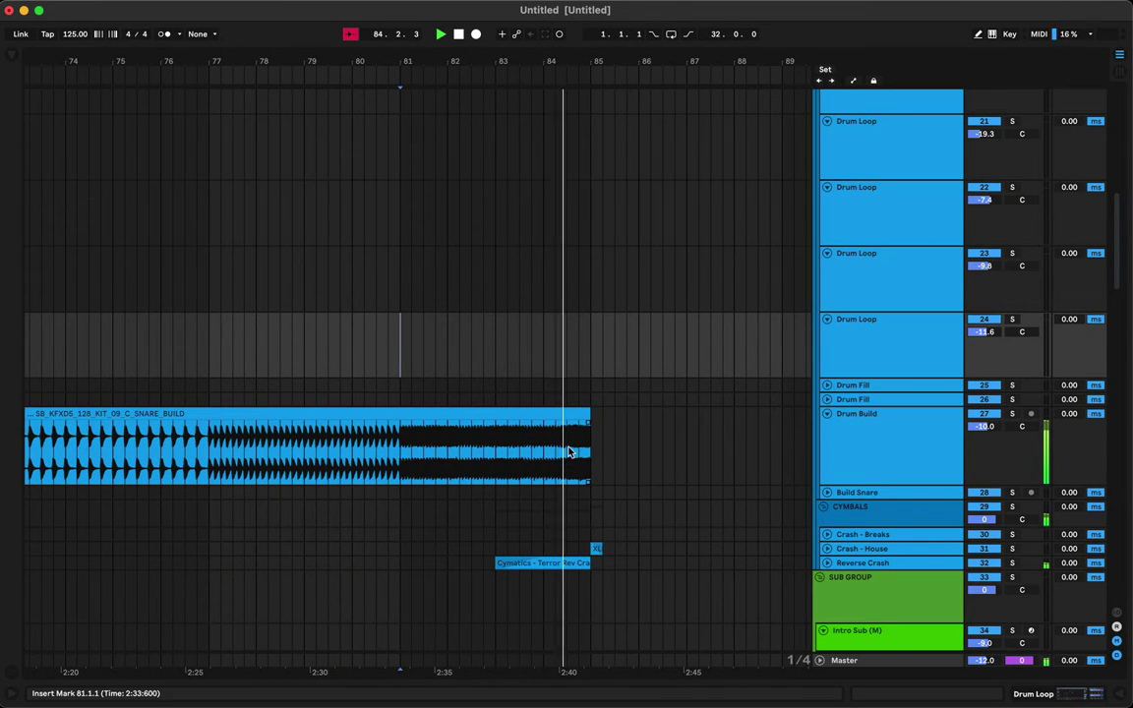
drag(568, 457, 590, 454)
key(space)
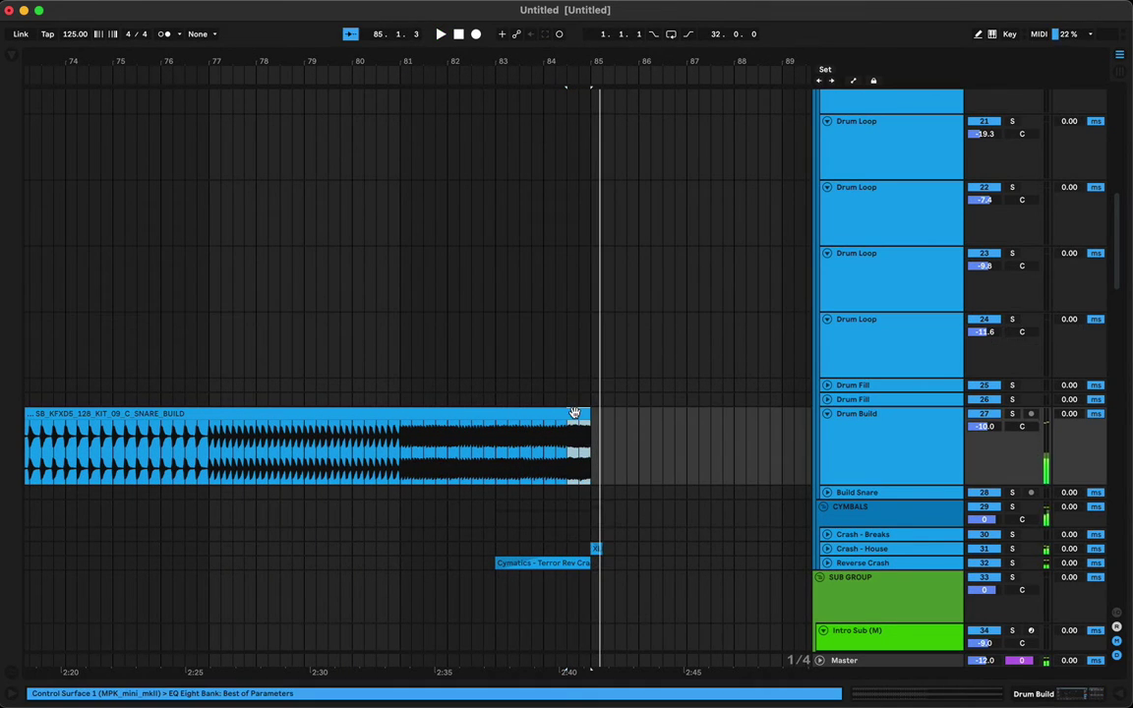
drag(533, 420, 503, 429)
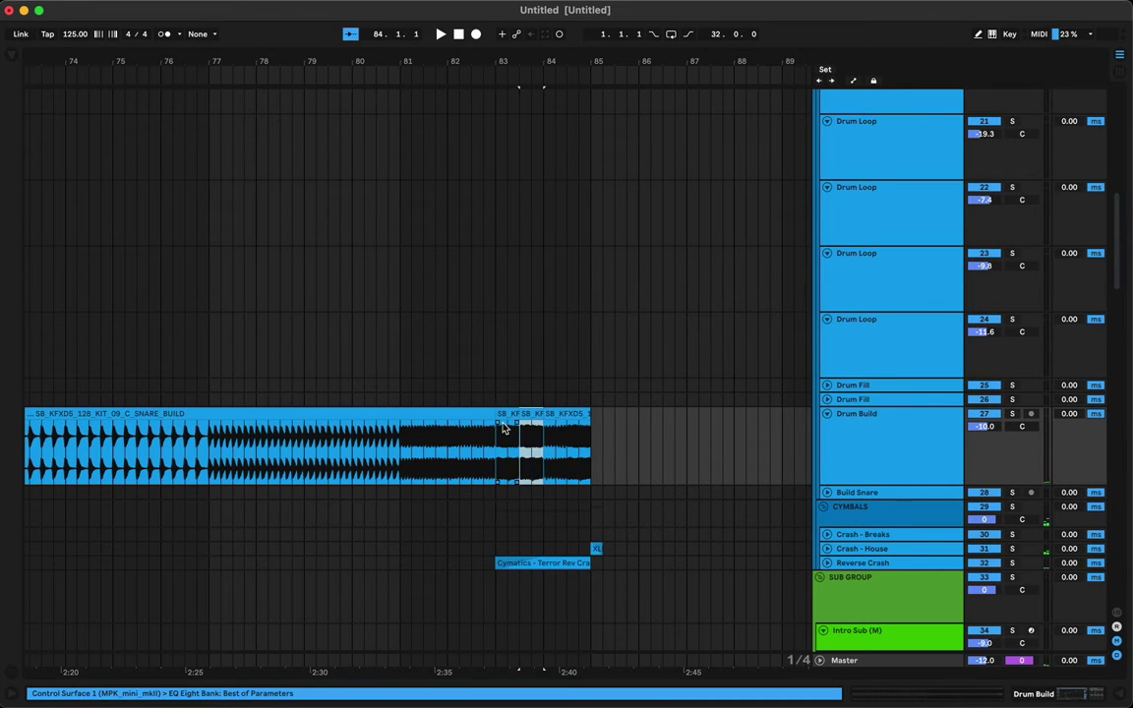
key(super+z)
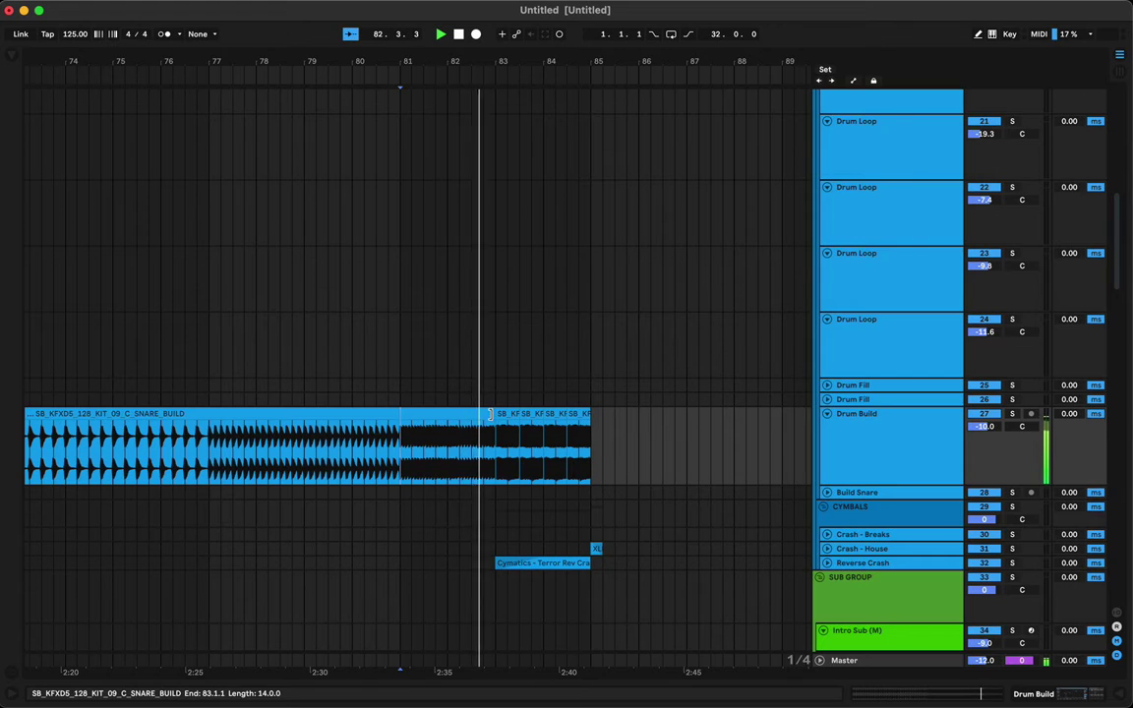
- Extend the main Drum Build snare clip to end at 84.1.1 and audition it from bar 81
drag(492, 417, 538, 419)
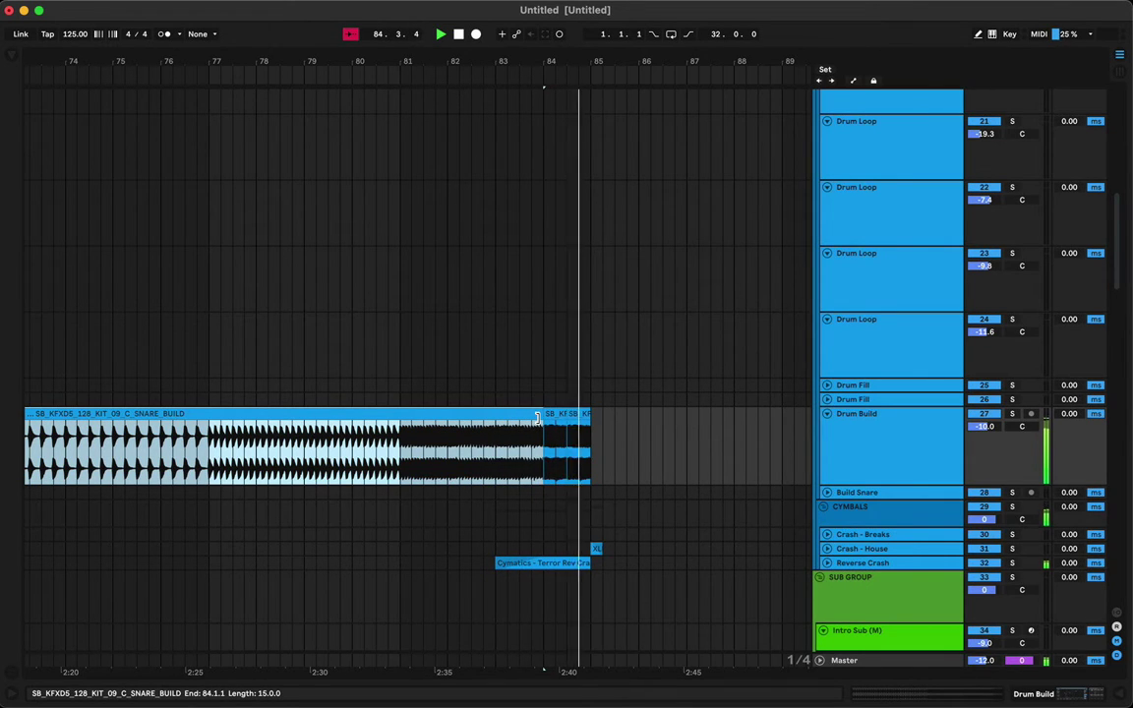
click(398, 455)
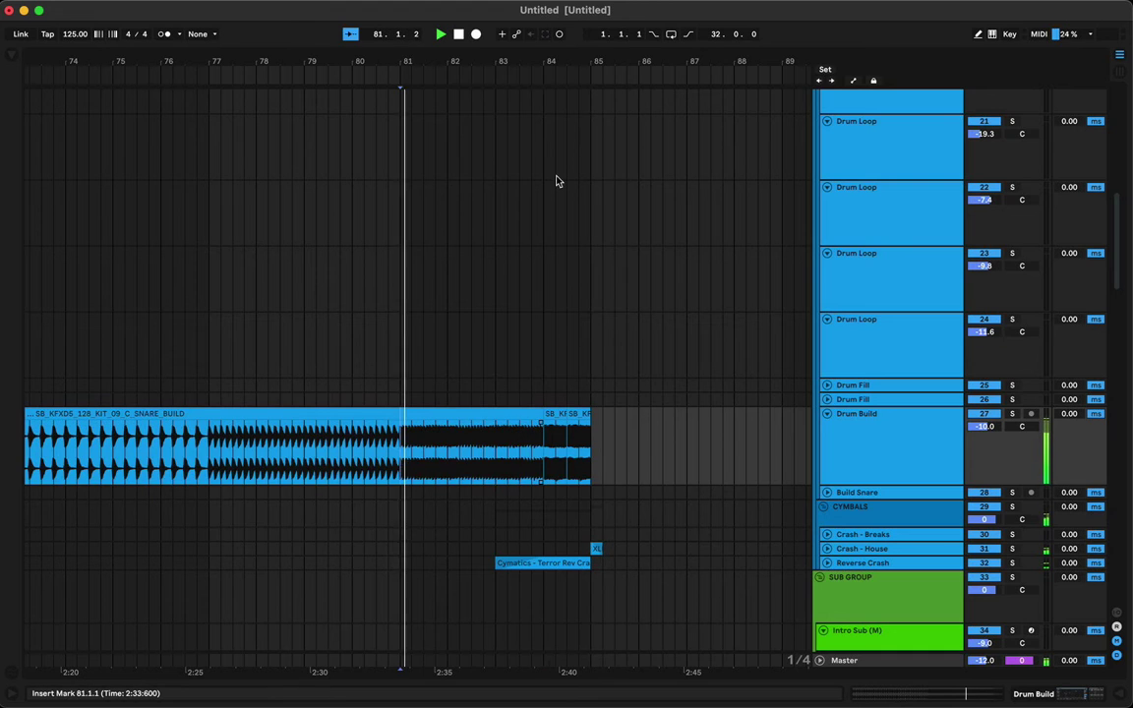
- Show the Drum Build track's automation for EQ Eight, parameter 1 Frequency A
key(a)
click(866, 427)
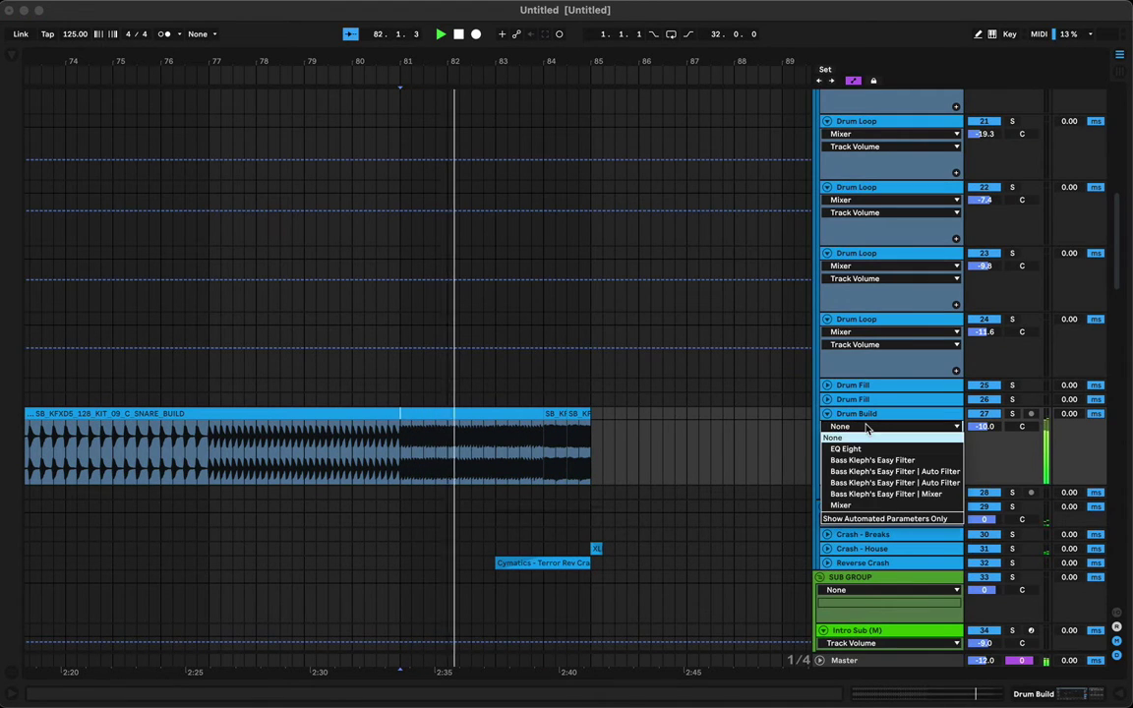
click(861, 445)
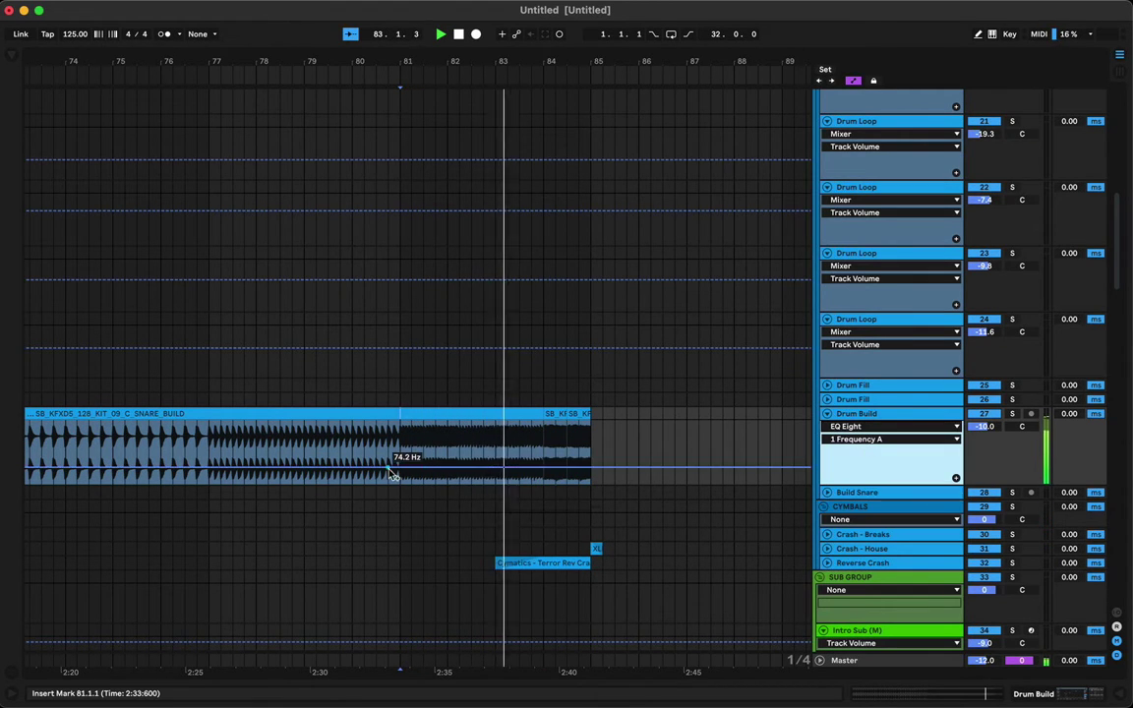
- Automate 1 Frequency A to rise from bar 81 to bar 85, steepening after bar 83, audition it and hide the automation
drag(426, 479, 588, 467)
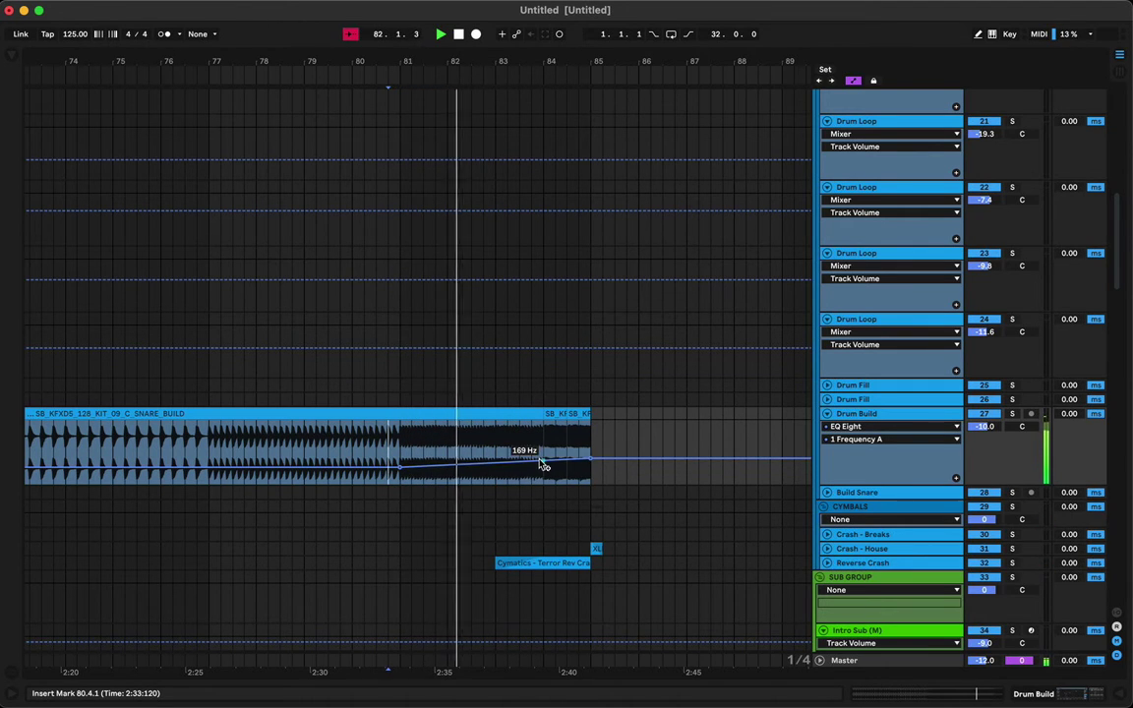
click(502, 463)
mouse_move(589, 466)
mouse_down()
mouse_move(502, 468)
mouse_move(567, 457)
mouse_move(504, 467)
mouse_up()
key(space)
key(space)
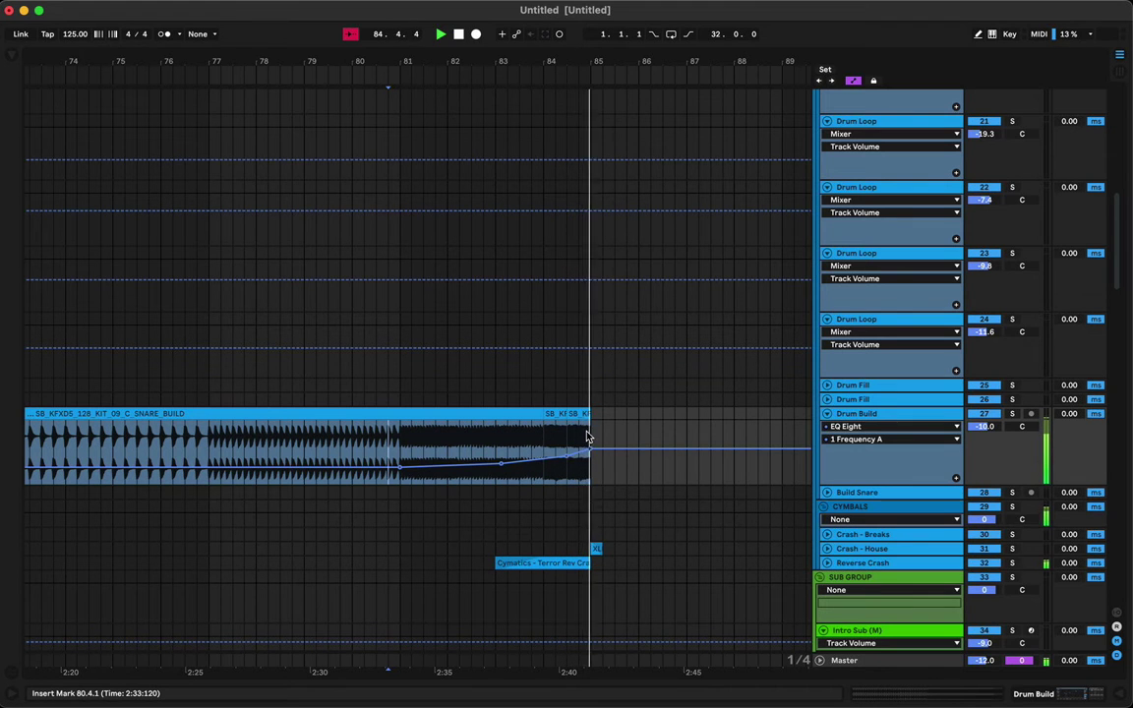
key(a)
- Play back the build-up from 78.2.1 and 69.3.1 and review the bass, chord, FX and Boot Track clips across the full arrangement
click(267, 364)
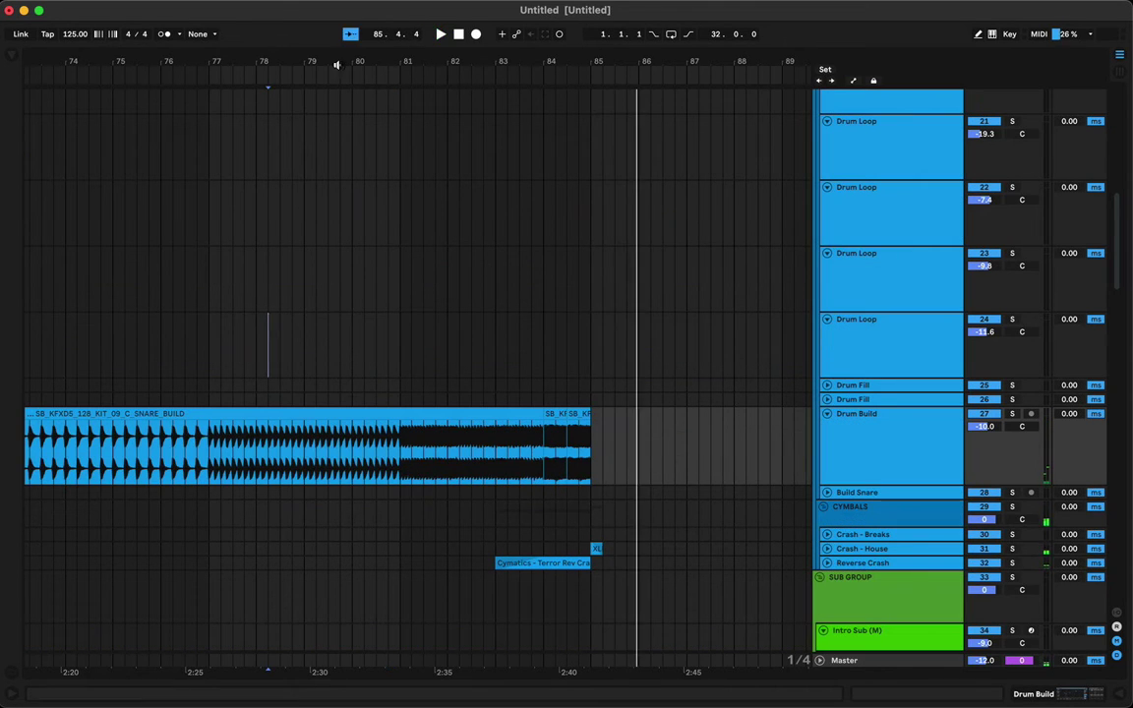
key(minus)
key(minus)
key(minus)
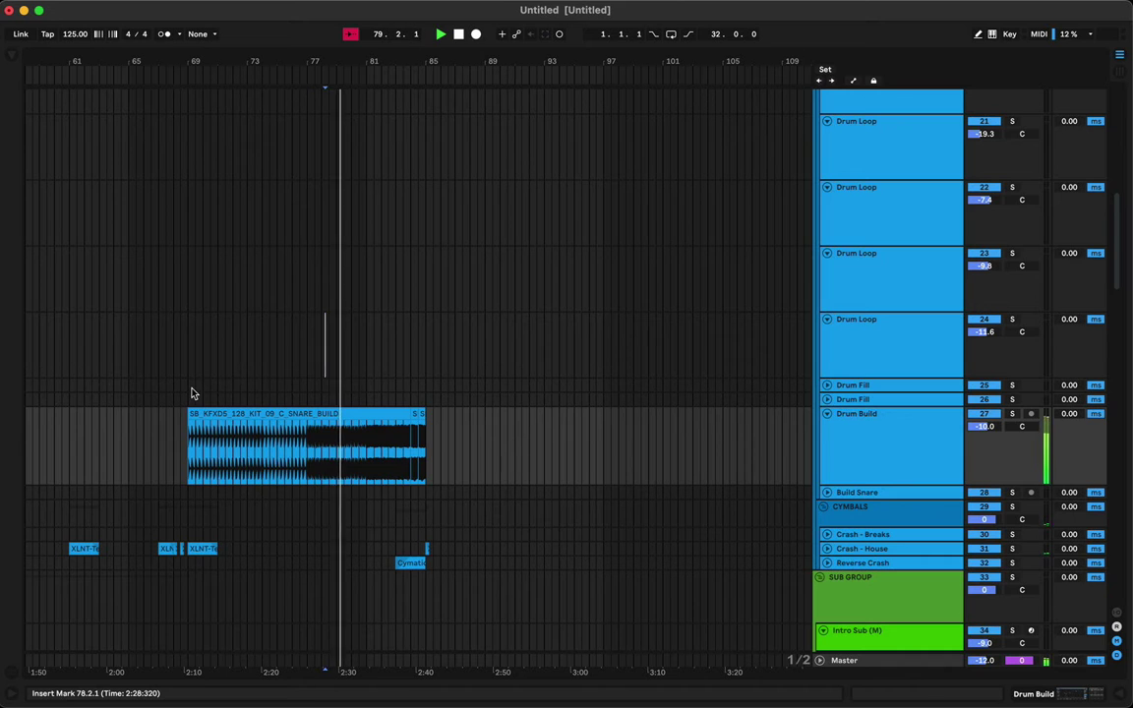
click(194, 386)
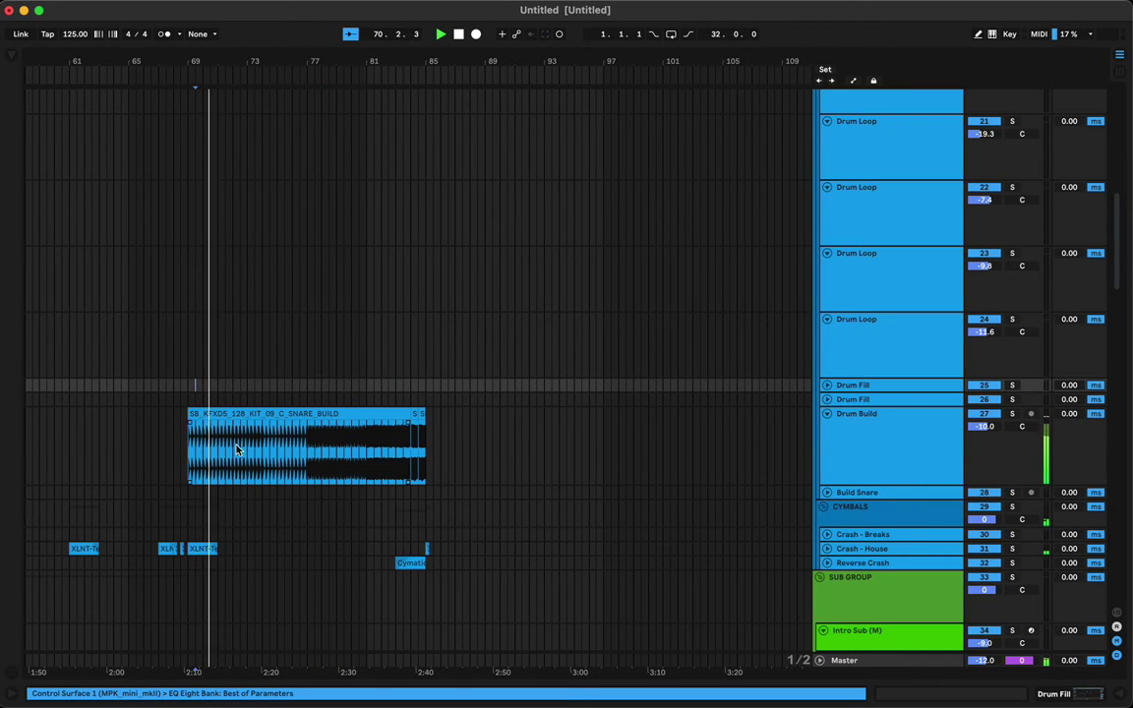
scroll(301, 569, down, 15)
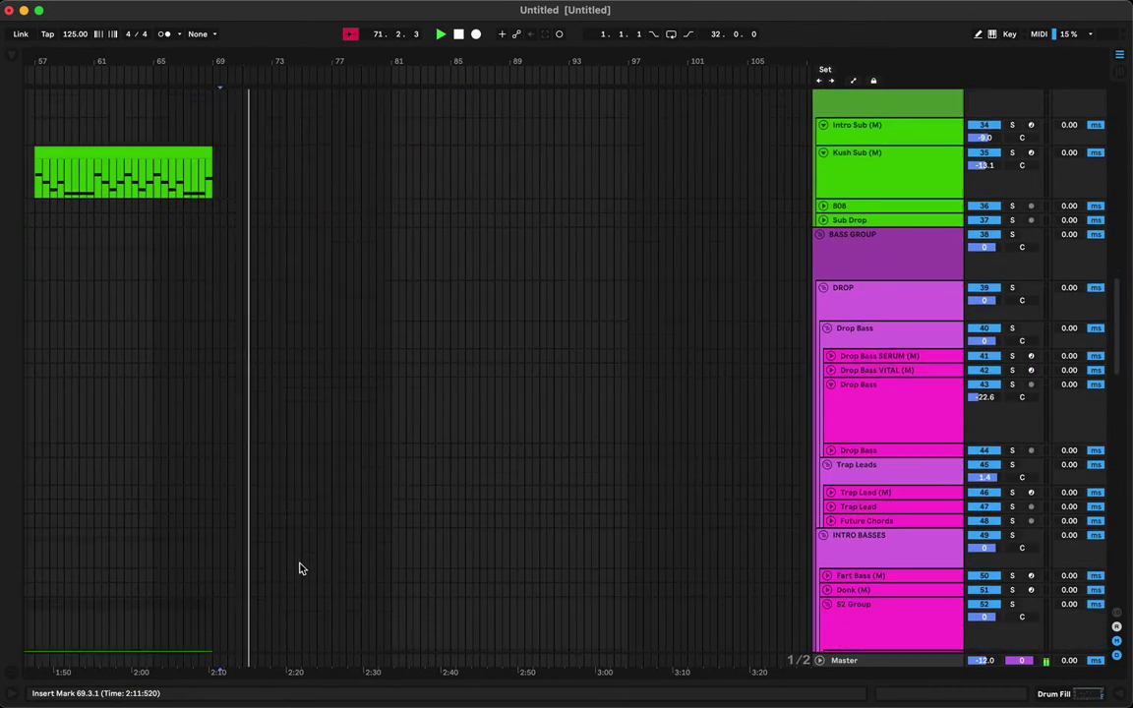
drag(353, 63, 417, 16)
scroll(381, 332, down, 20)
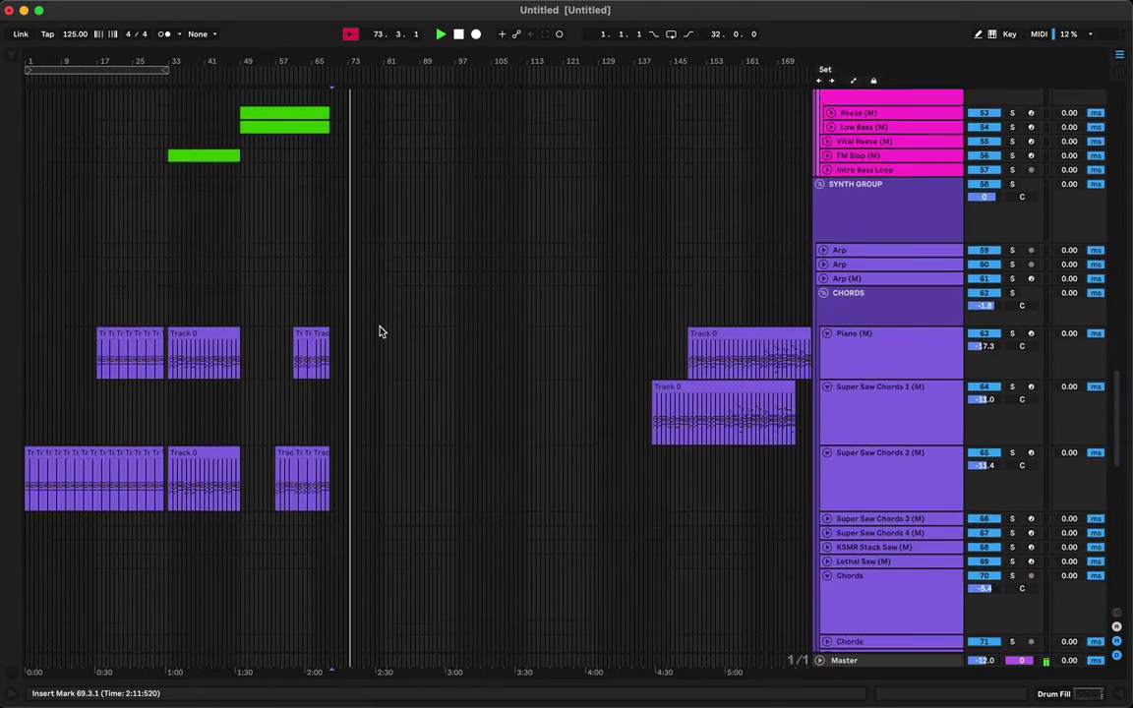
scroll(381, 332, down, 10)
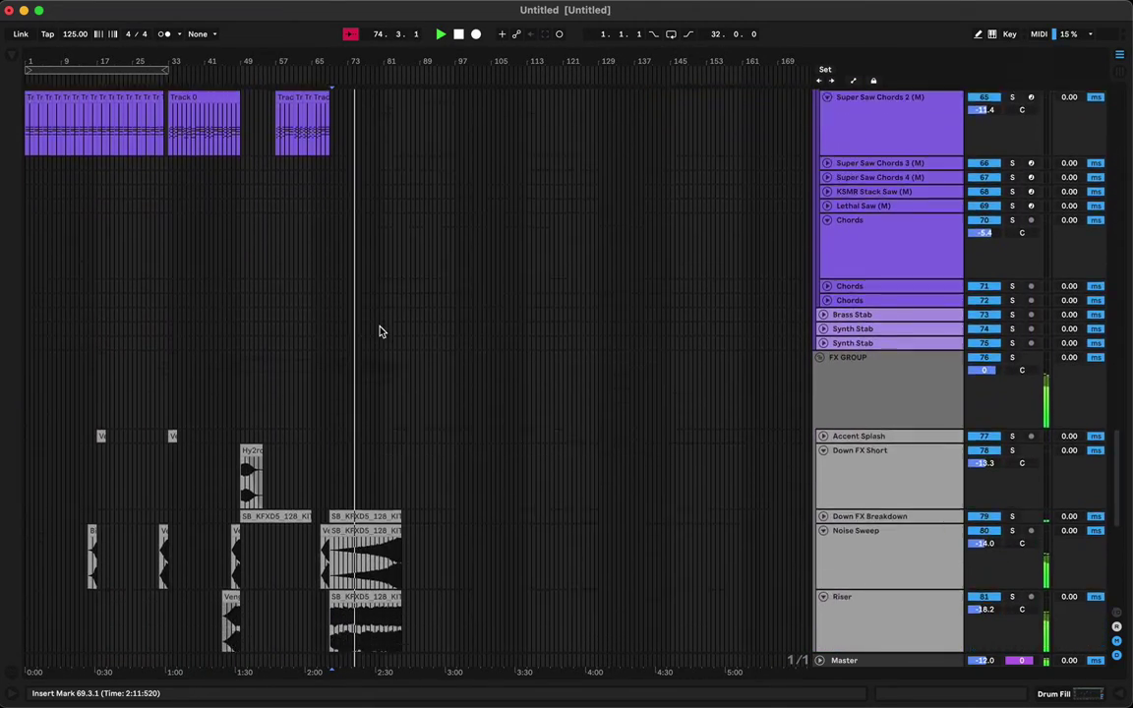
scroll(380, 326, down, 8)
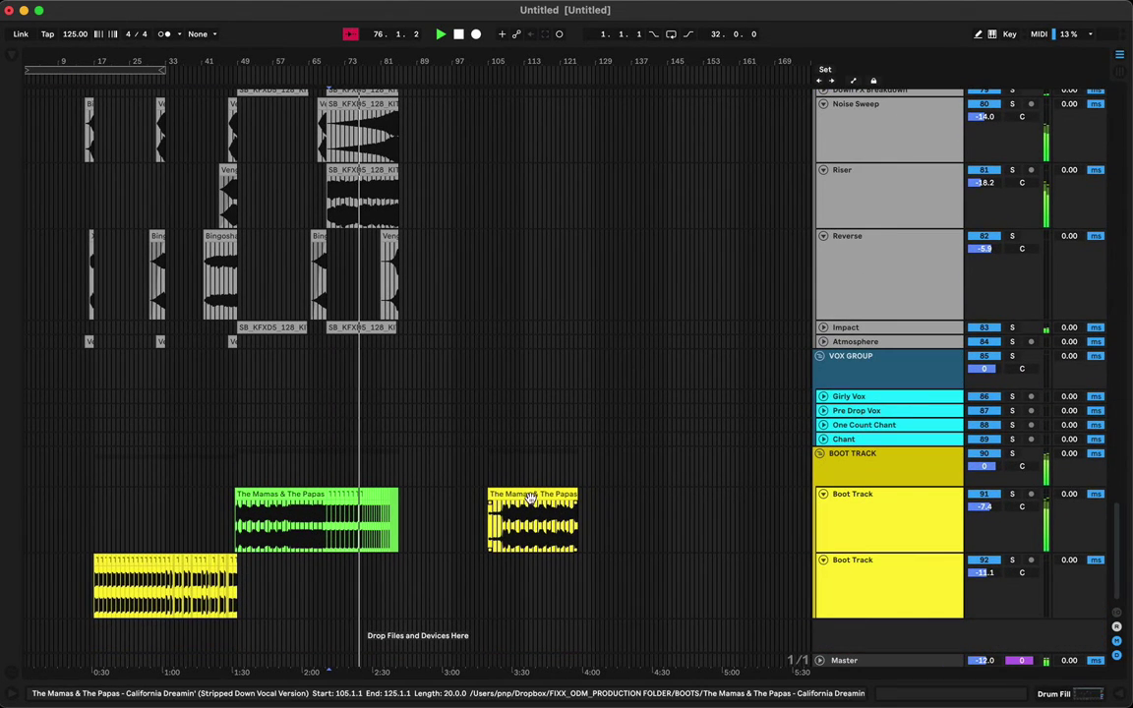
- Move the spare California Dreamin' vocal clip on the upper Boot Track from bar 105 to bar 154
click(530, 498)
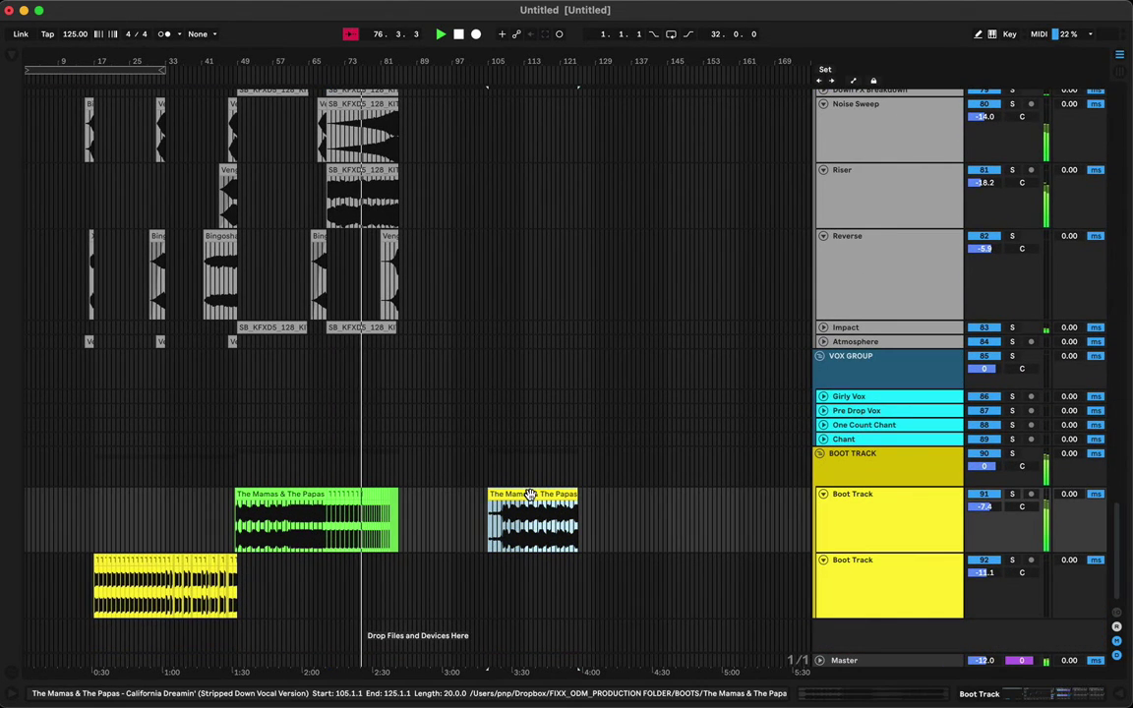
click(530, 499)
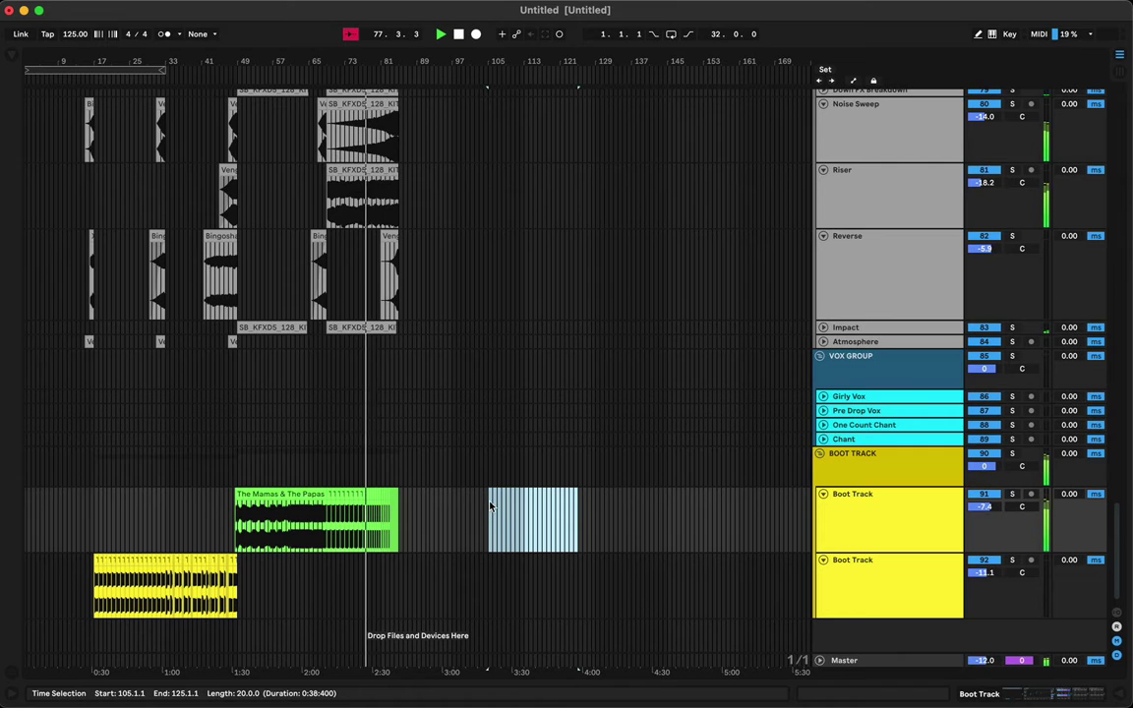
drag(490, 505, 733, 491)
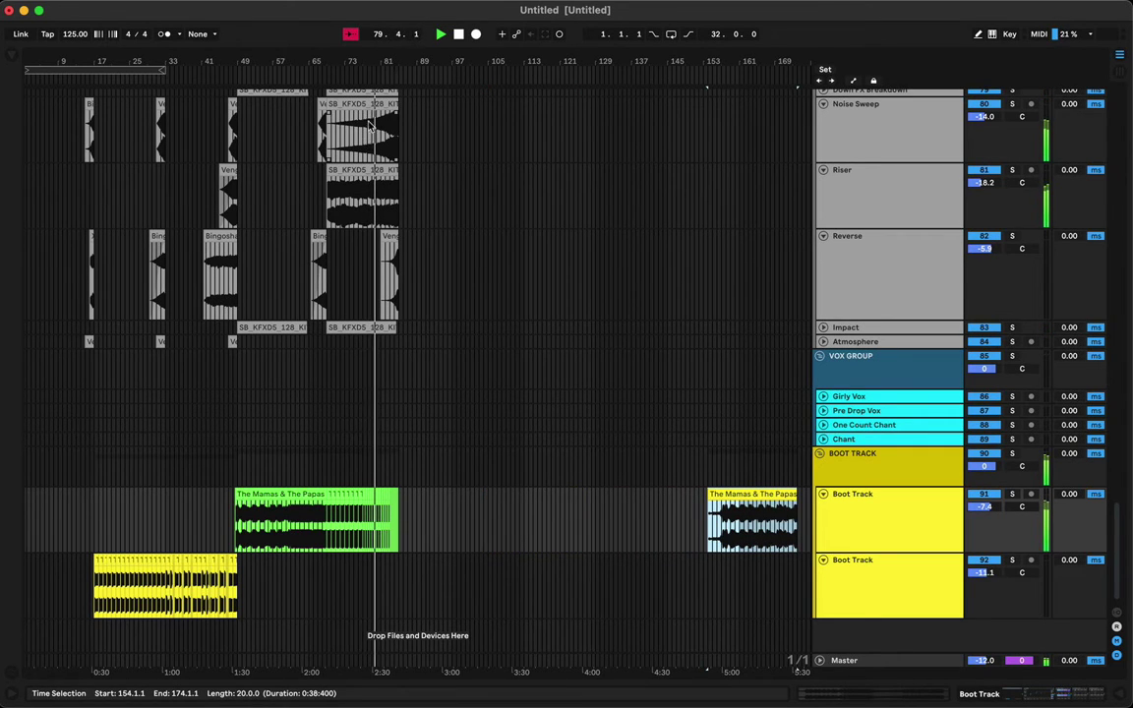
- Audition the lower Boot Track from bar 37 and the upper Boot Track from bars 54 and 60 for a usable vocal phrase
drag(379, 61, 488, 120)
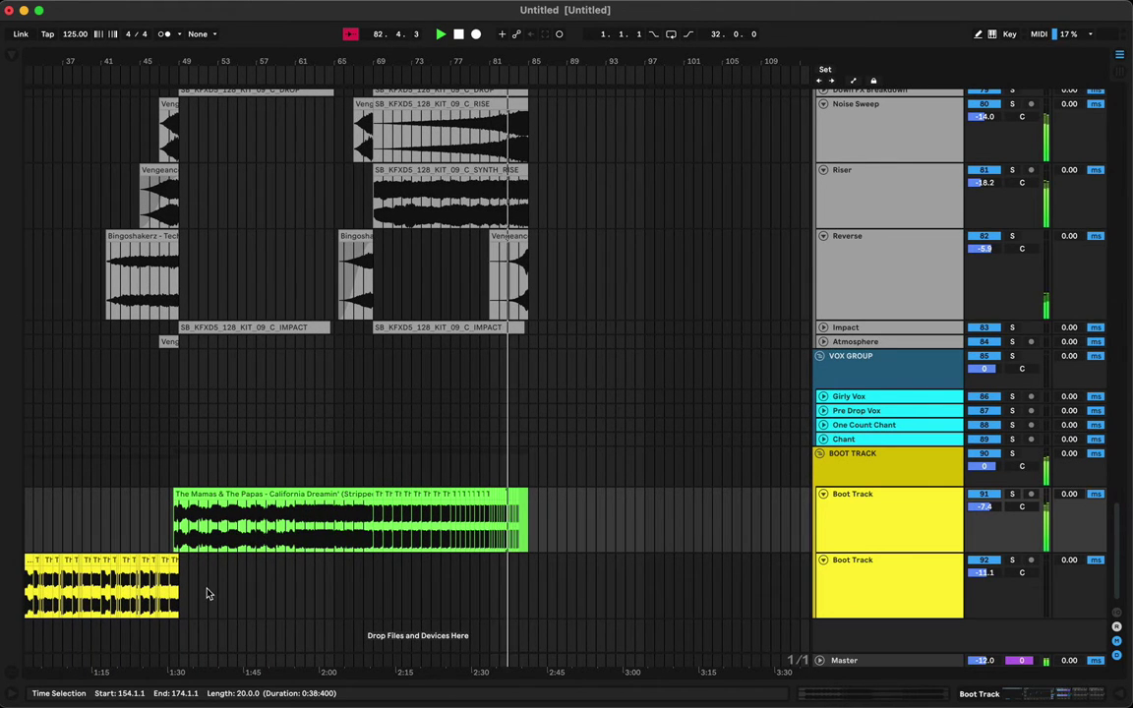
scroll(207, 596, left, 4)
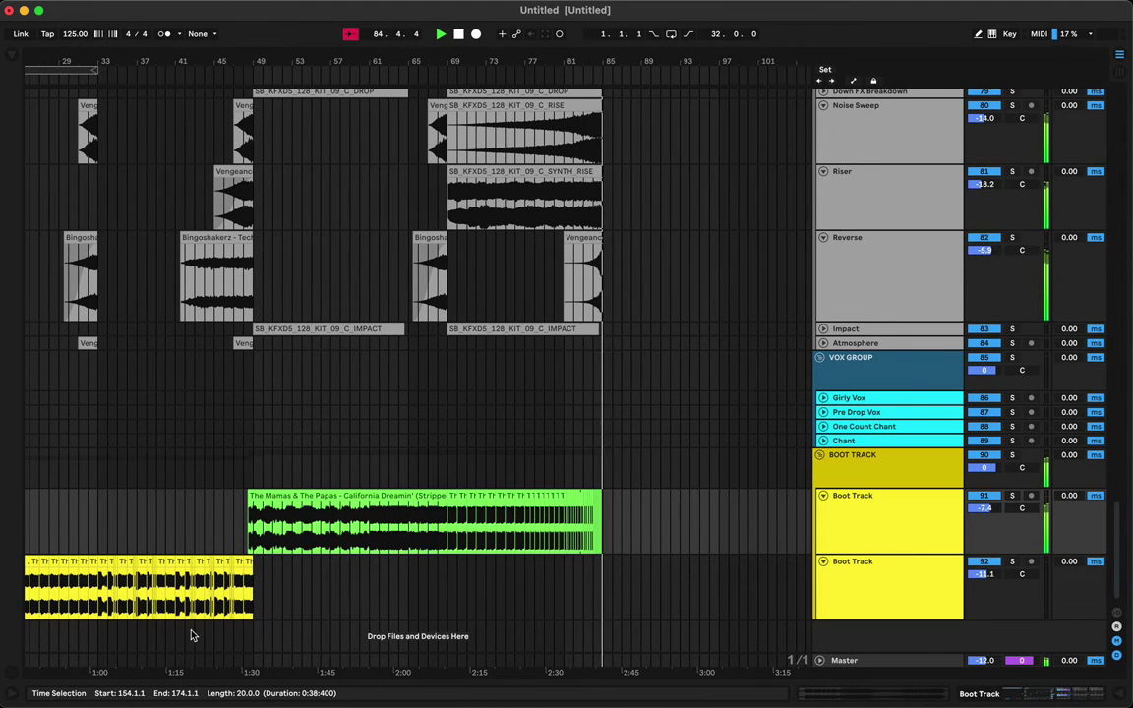
click(101, 596)
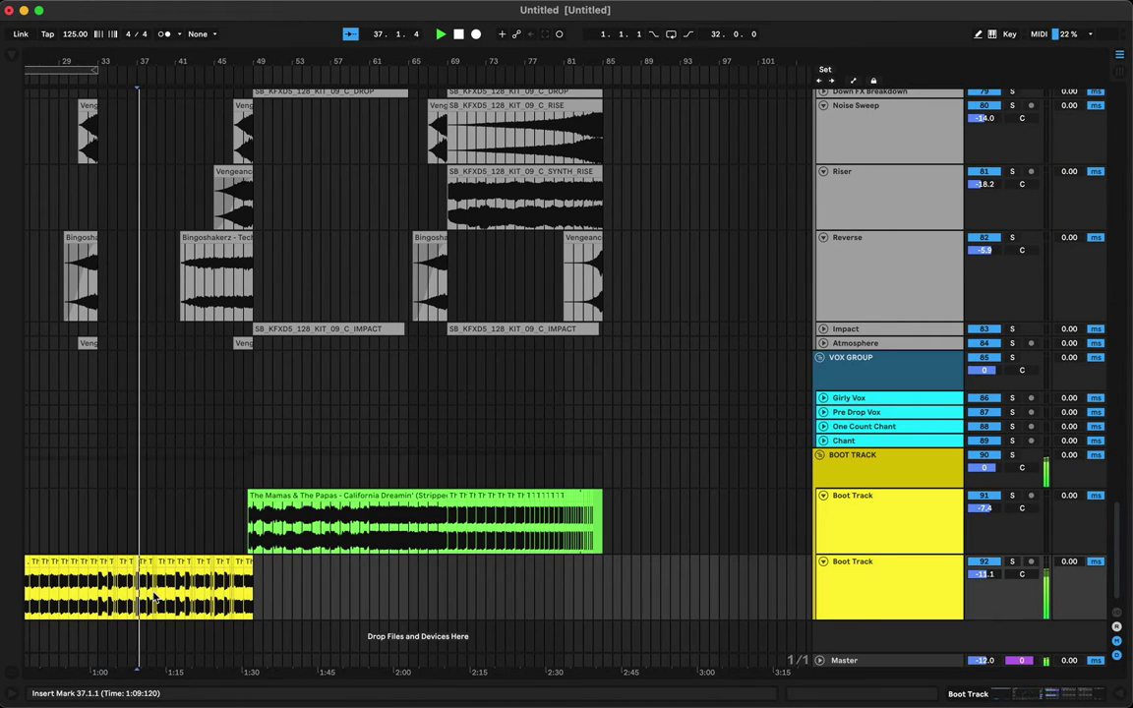
click(317, 538)
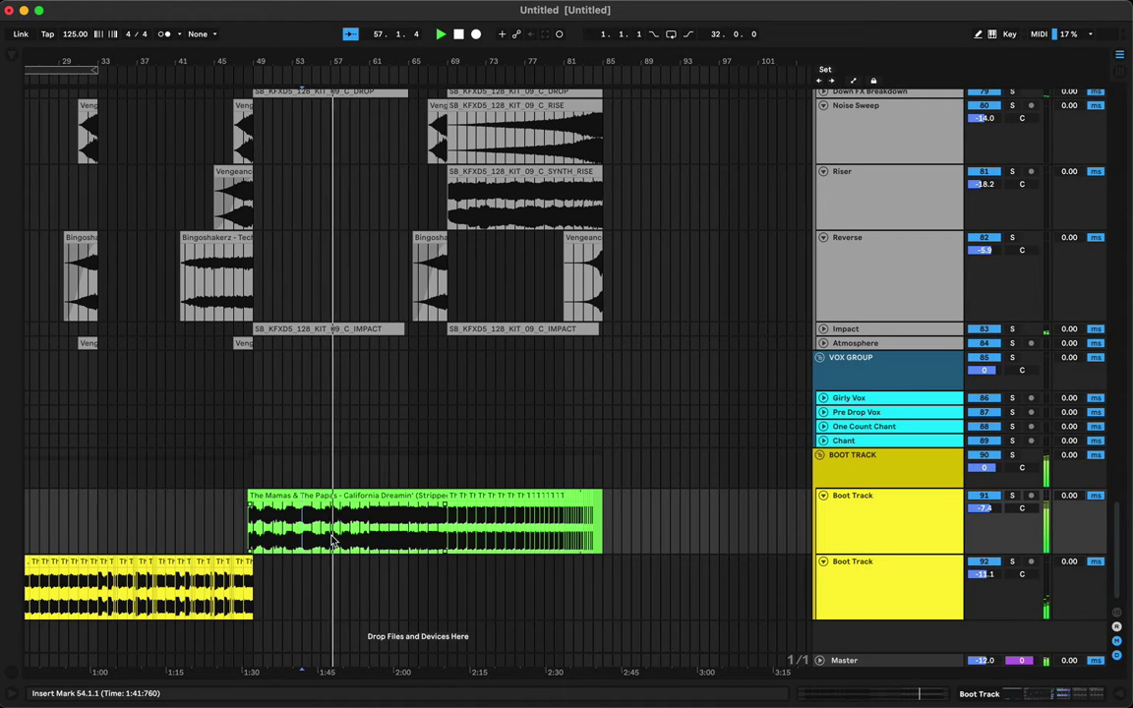
click(363, 525)
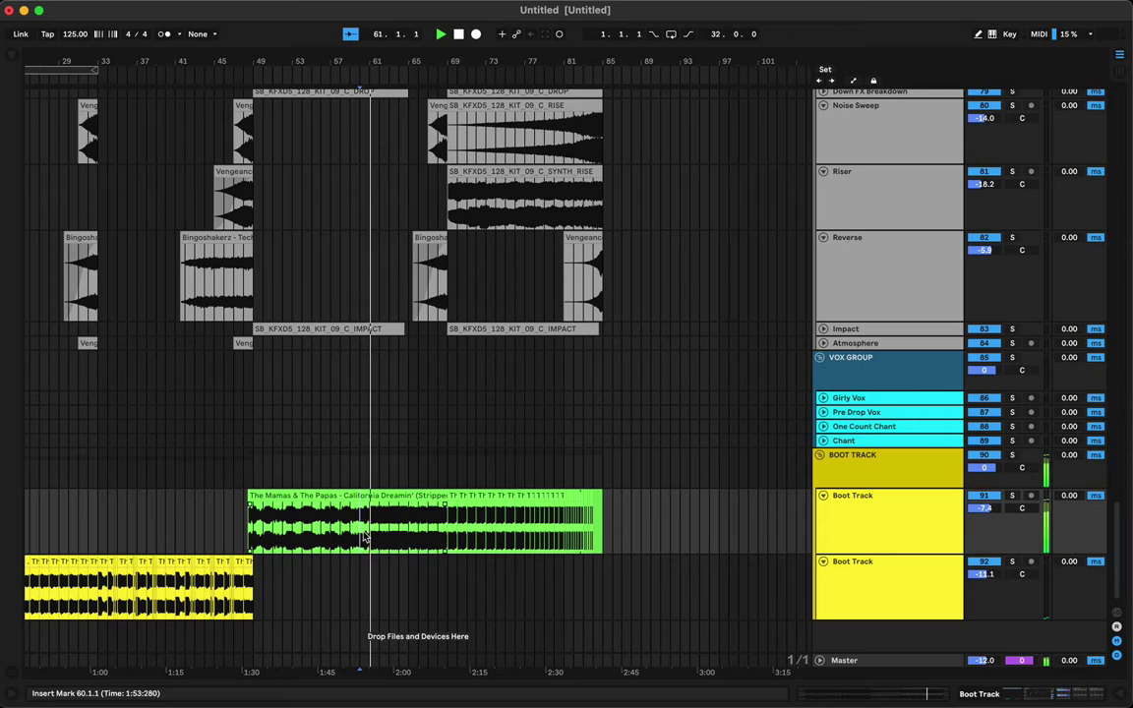
- Copy the one-bar vocal phrase at bar 60 of the upper Boot Track to bar 86 and audition it from bar 85
drag(363, 531, 370, 531)
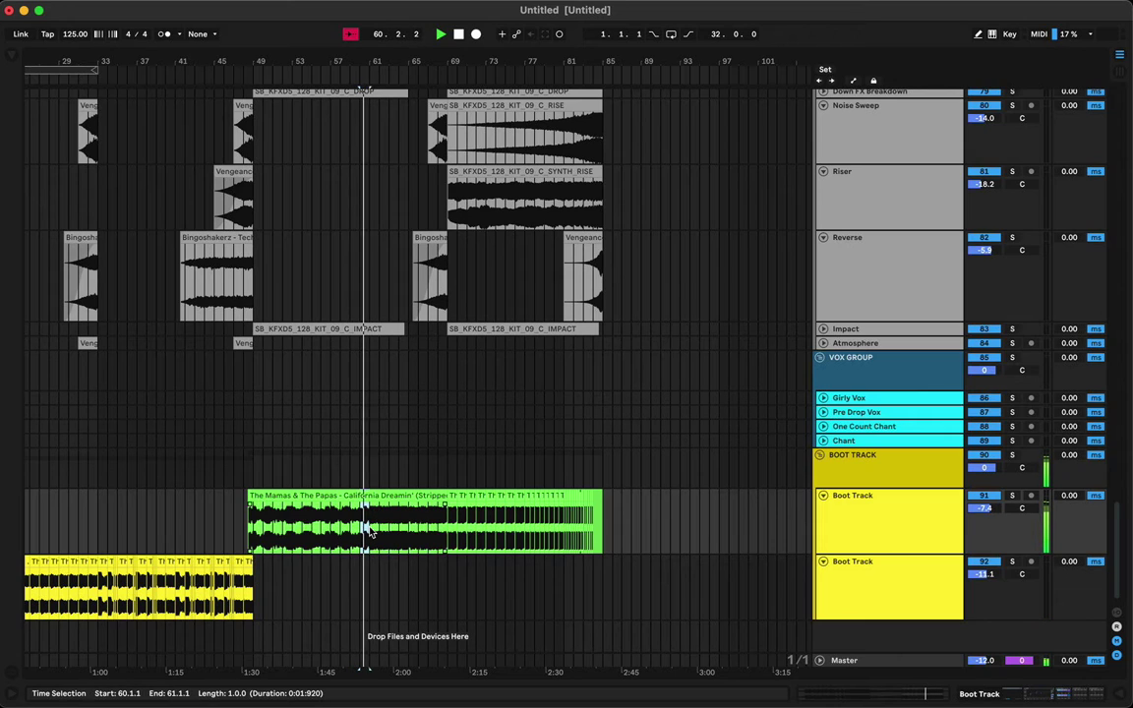
click(612, 539)
key(super+v)
click(605, 539)
key(space)
key(space)
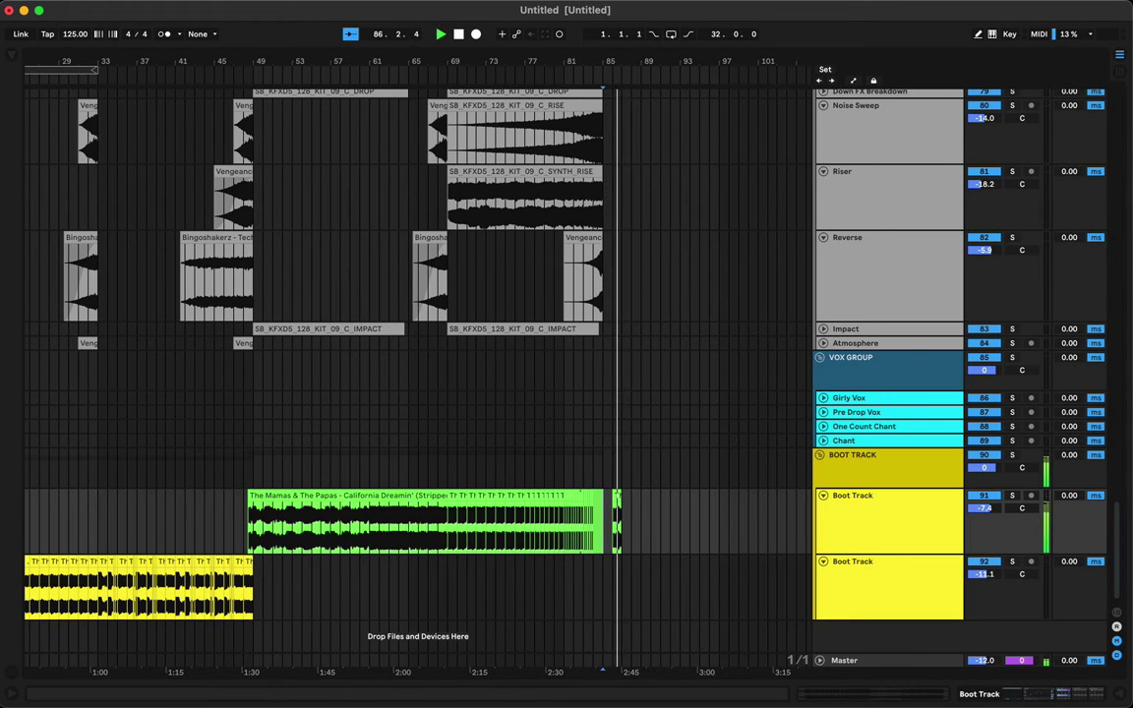
- Trim the start of the copied vocal phrase to 86.3.1 and audition it from bar 84
drag(626, 62, 626, 123)
click(572, 499)
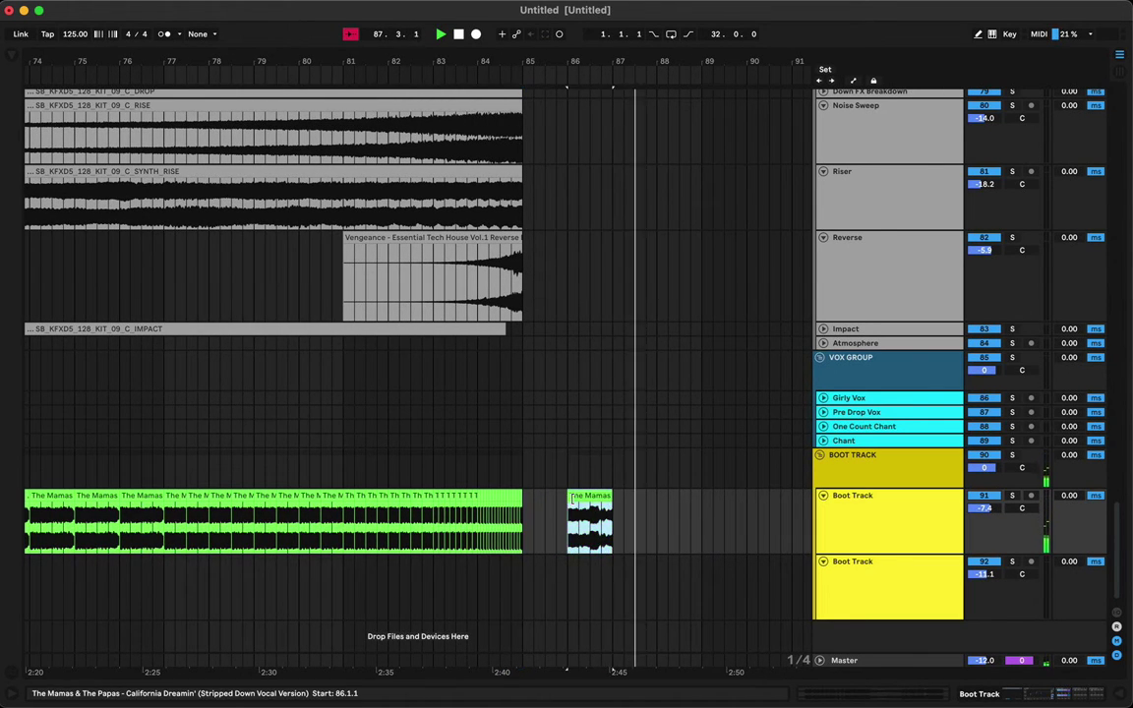
drag(571, 500, 591, 498)
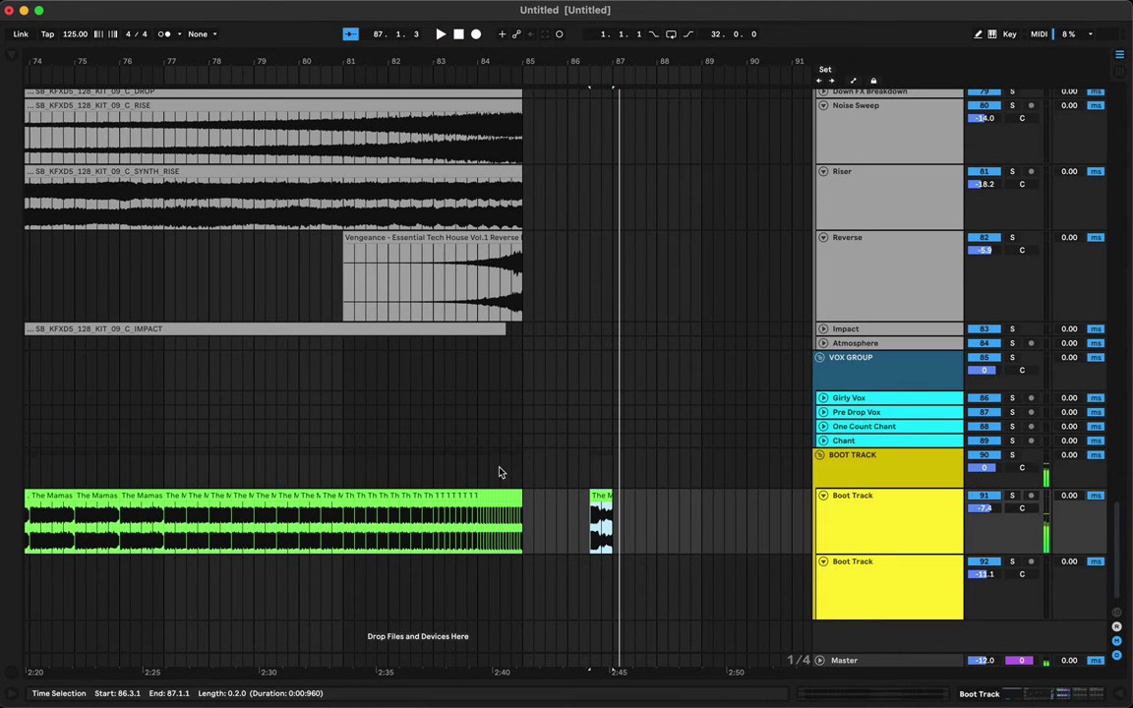
click(480, 473)
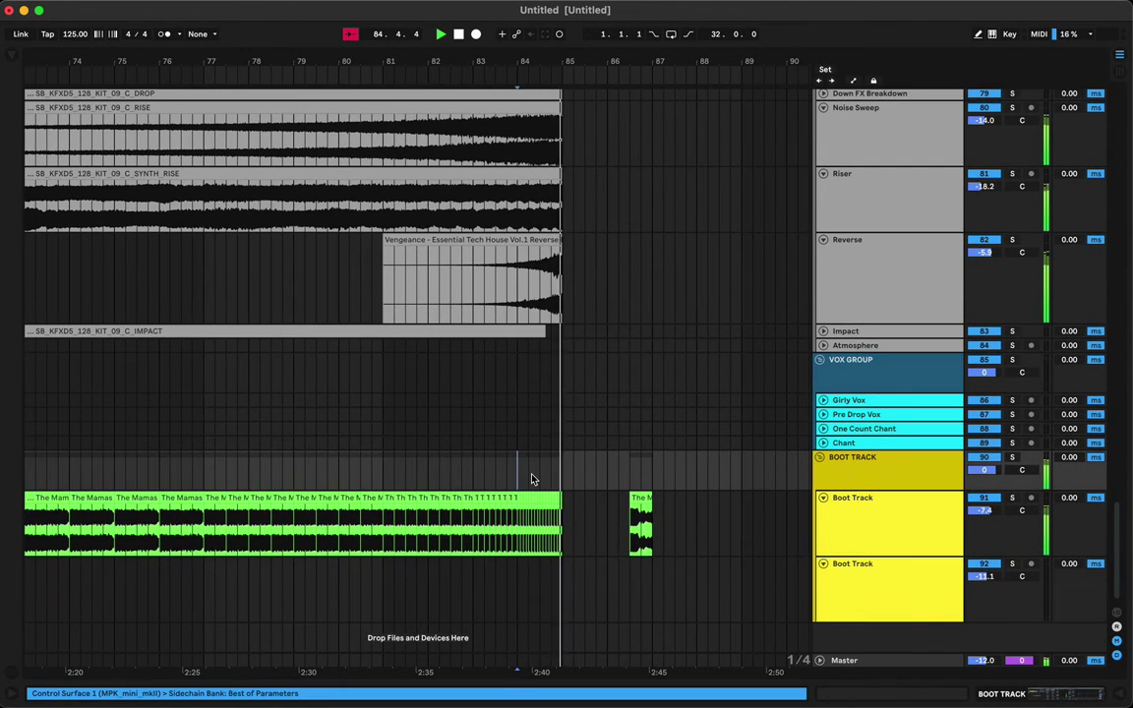
- Make the upper Boot Track's Wash Out! automation slope down from bar 85 to 86.3.1, audition it from bar 83 and hide the automation
key(a)
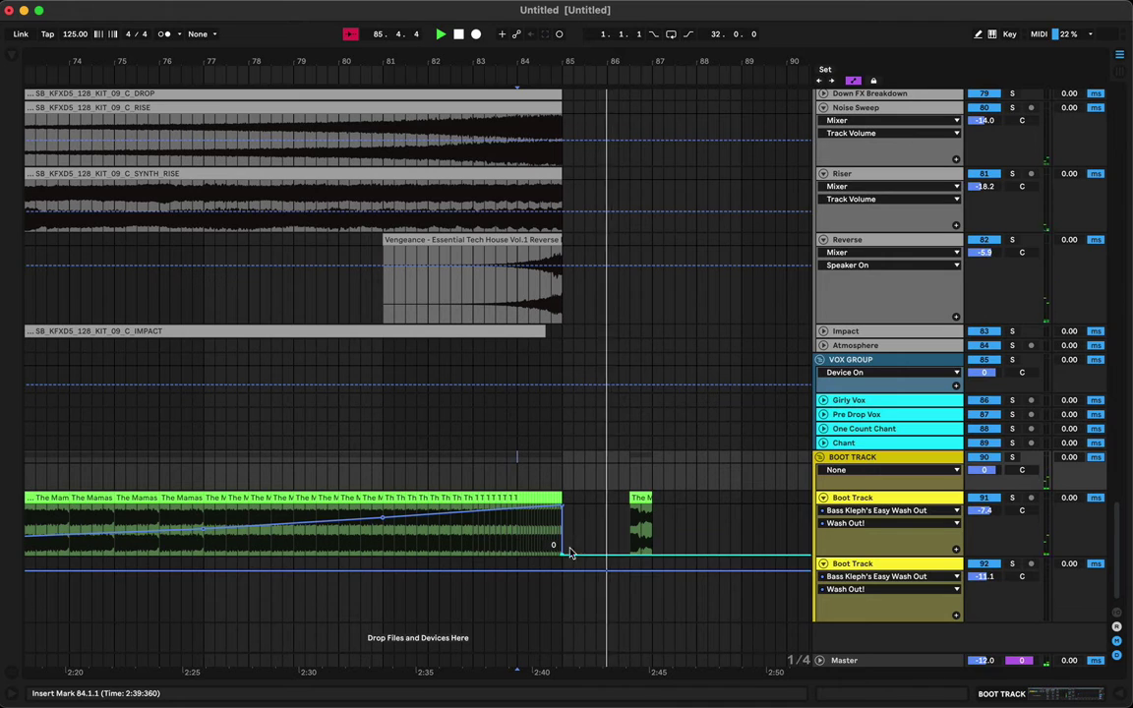
click(630, 555)
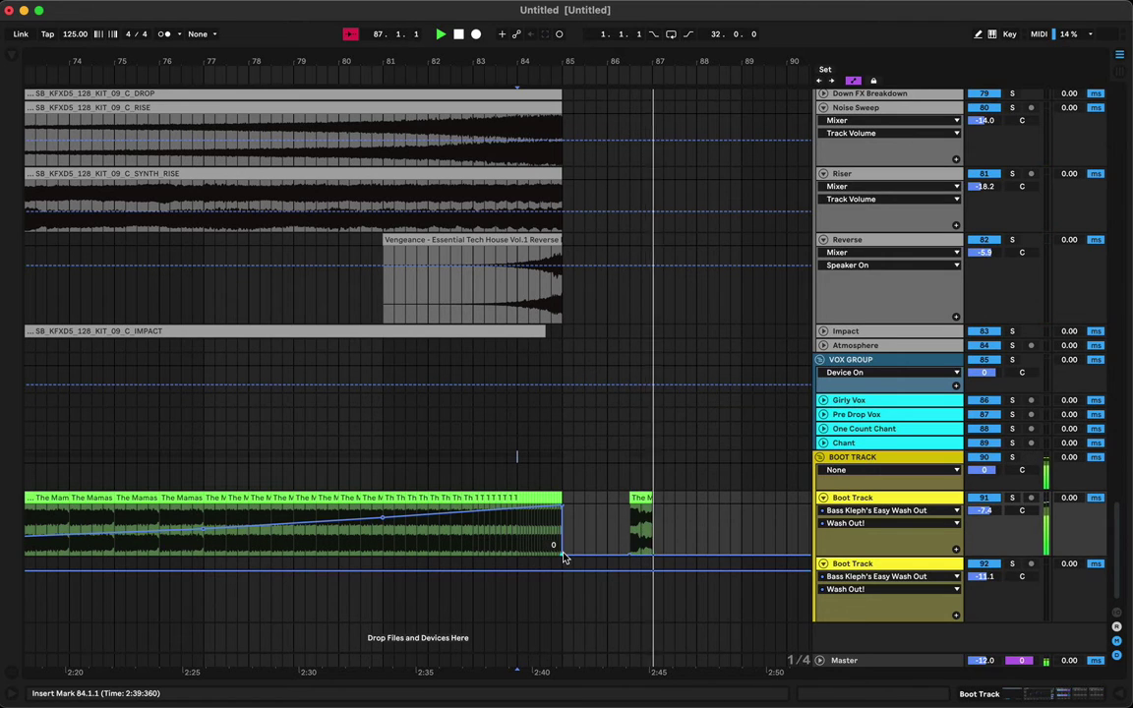
drag(564, 556, 629, 531)
click(473, 548)
key(space)
key(space)
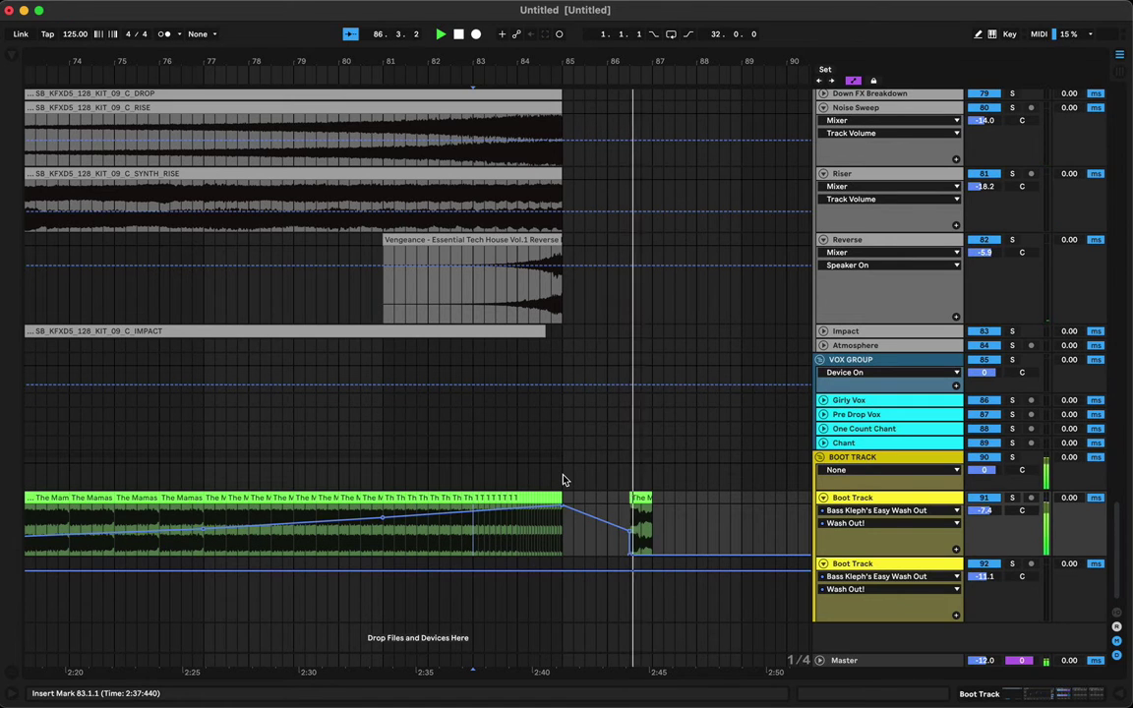
key(a)
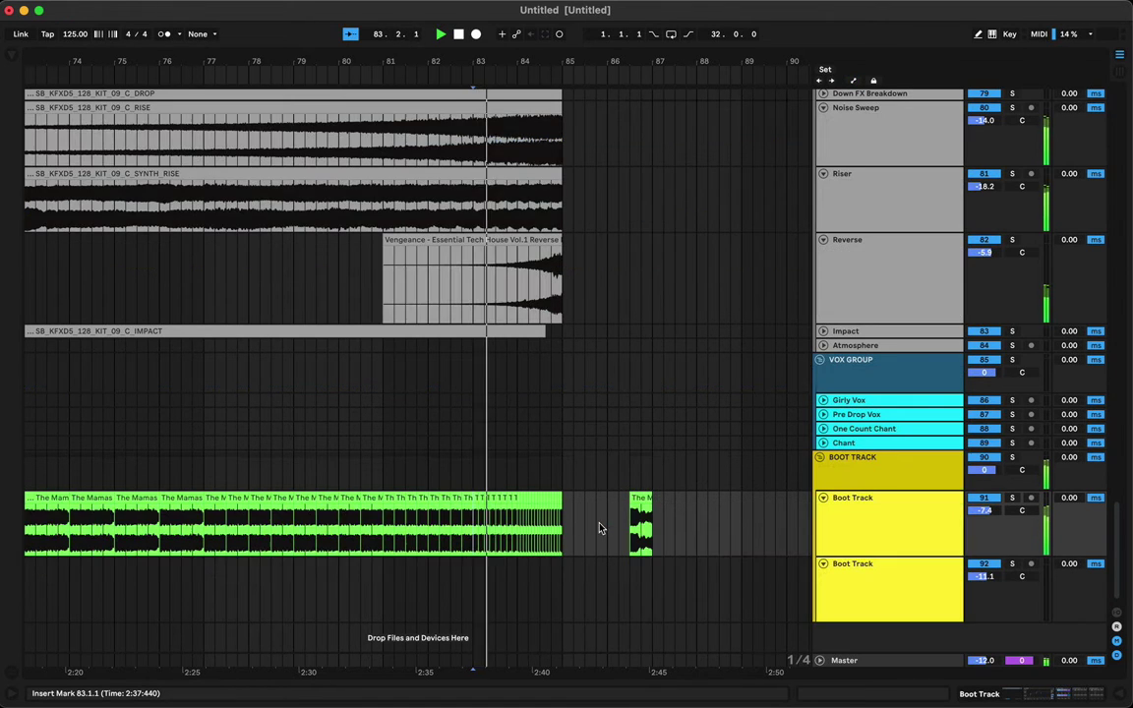
- Duplicate the shortest vocal chops from bar 85 up to 86.1.1, show the automation and audition from 83.4.1
drag(557, 539, 603, 538)
key(super+d)
key(a)
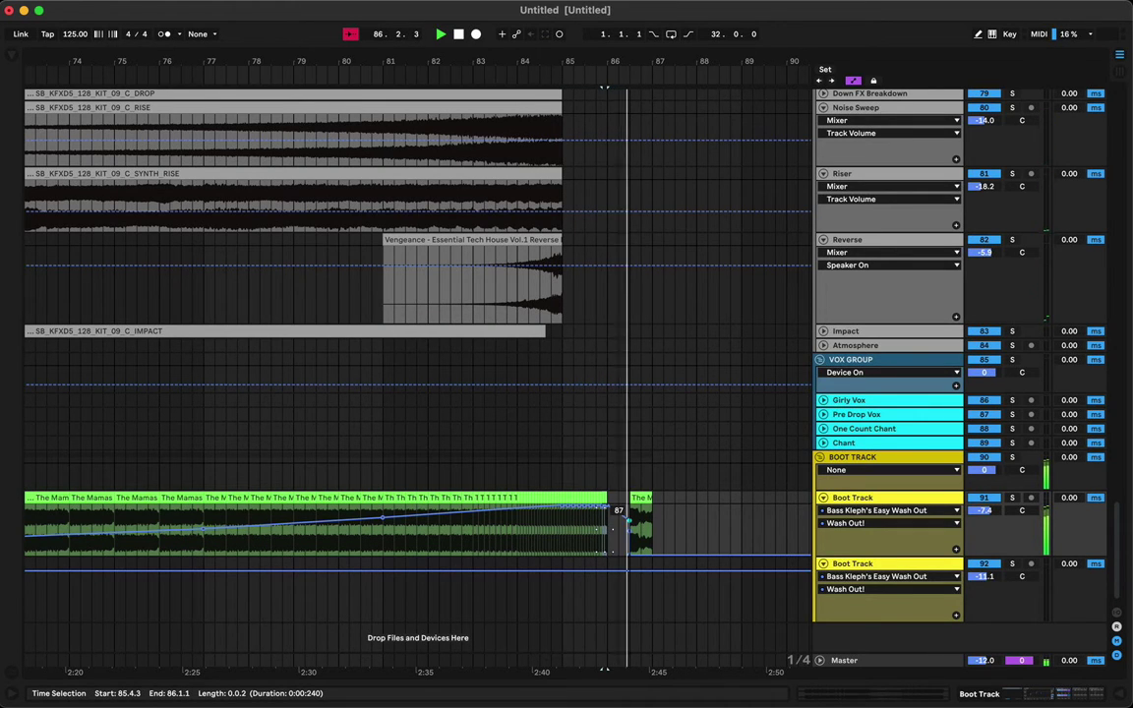
click(509, 531)
key(space)
key(space)
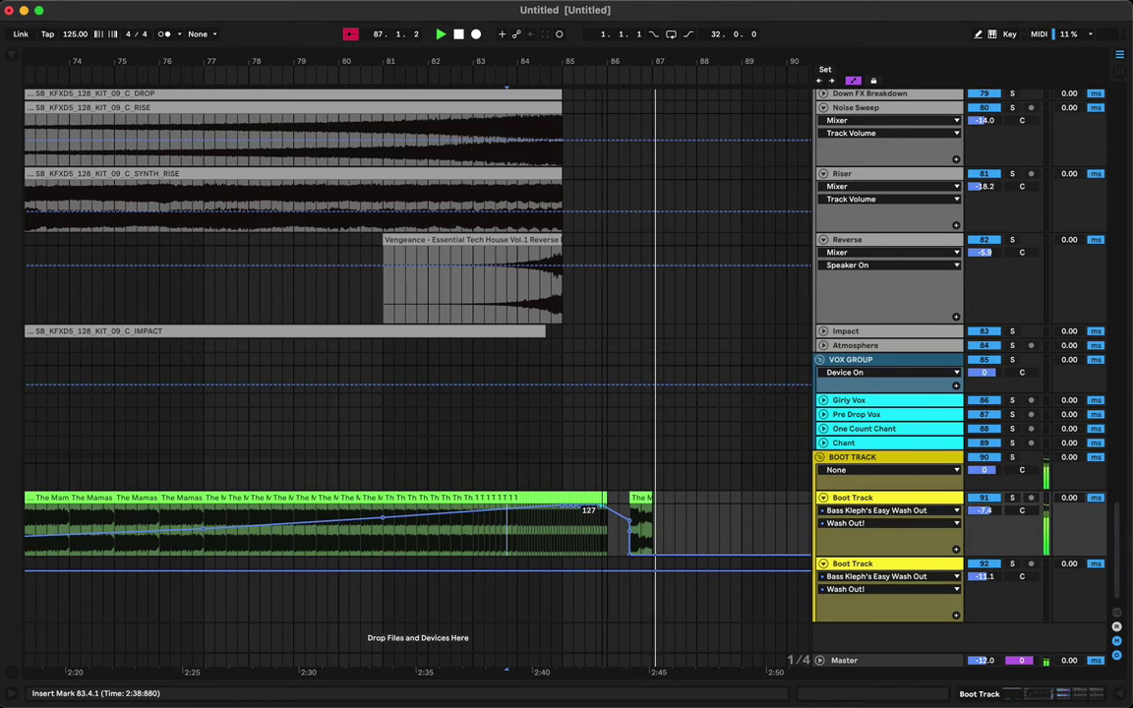
- Duplicate the chops at 85.4.1 to fill the gap up to the vocal phrase at 86.3.1
click(604, 546)
key(a)
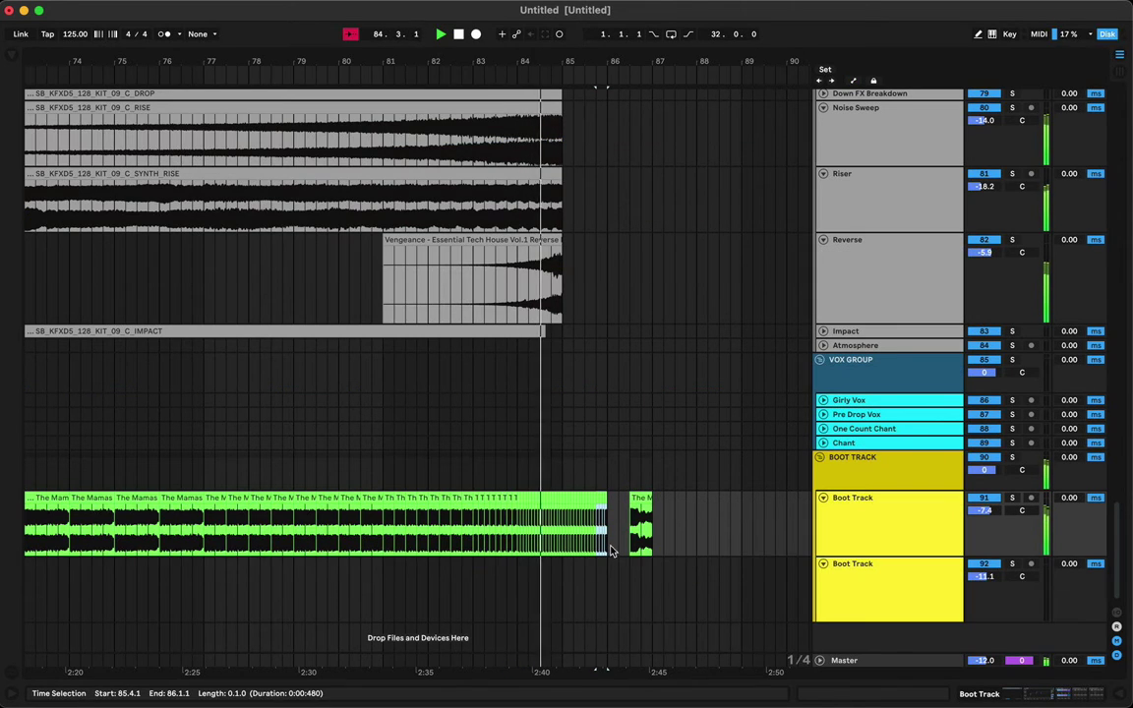
click(617, 531)
key(a)
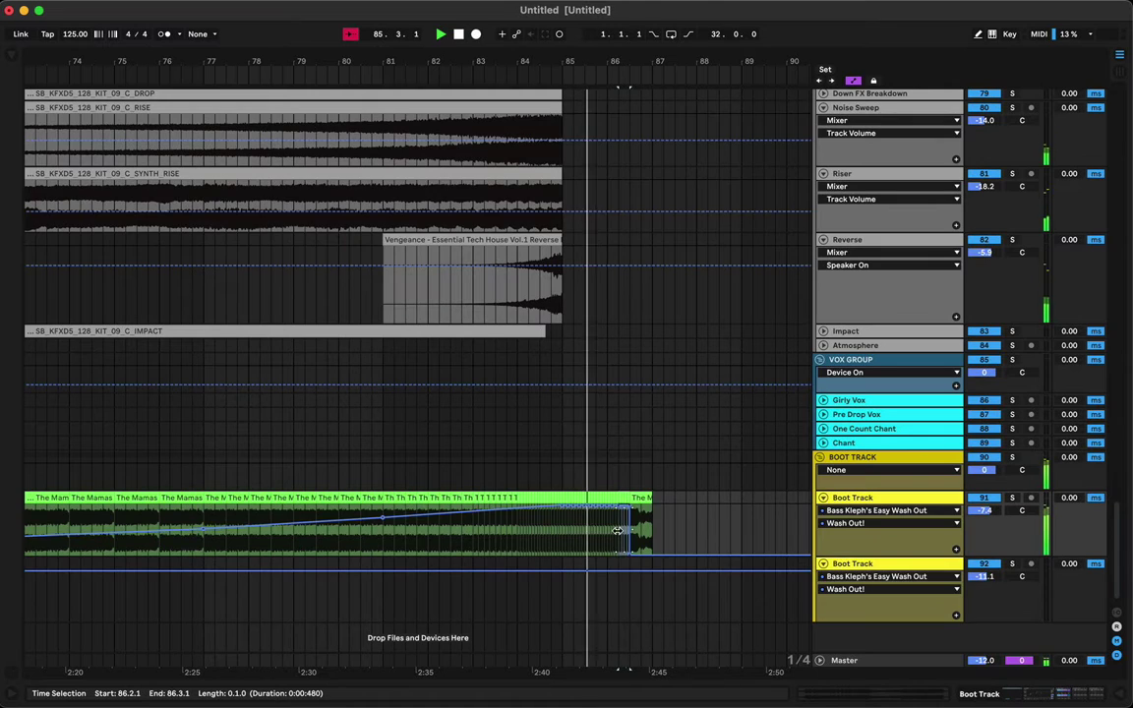
- Reshape the Wash Out! automation to fall from just after bar 85 to 86.3.1 with an added breakpoint just after bar 86, auditioning from 84.3.1
drag(578, 508, 629, 536)
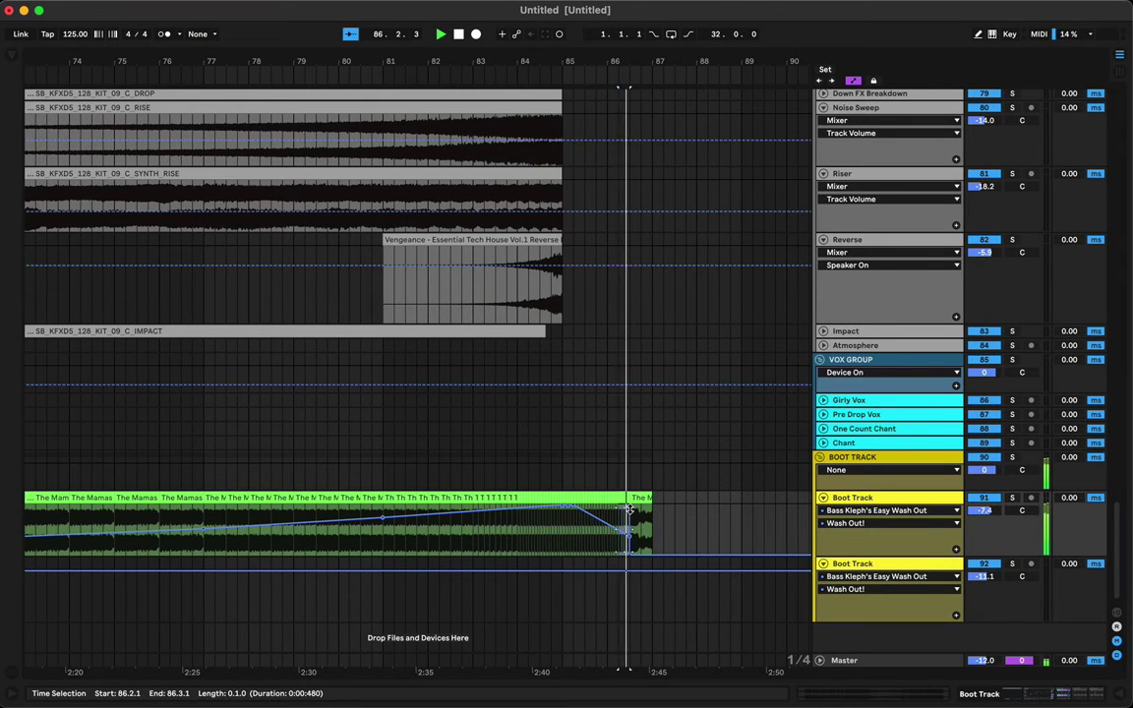
click(664, 503)
key(space)
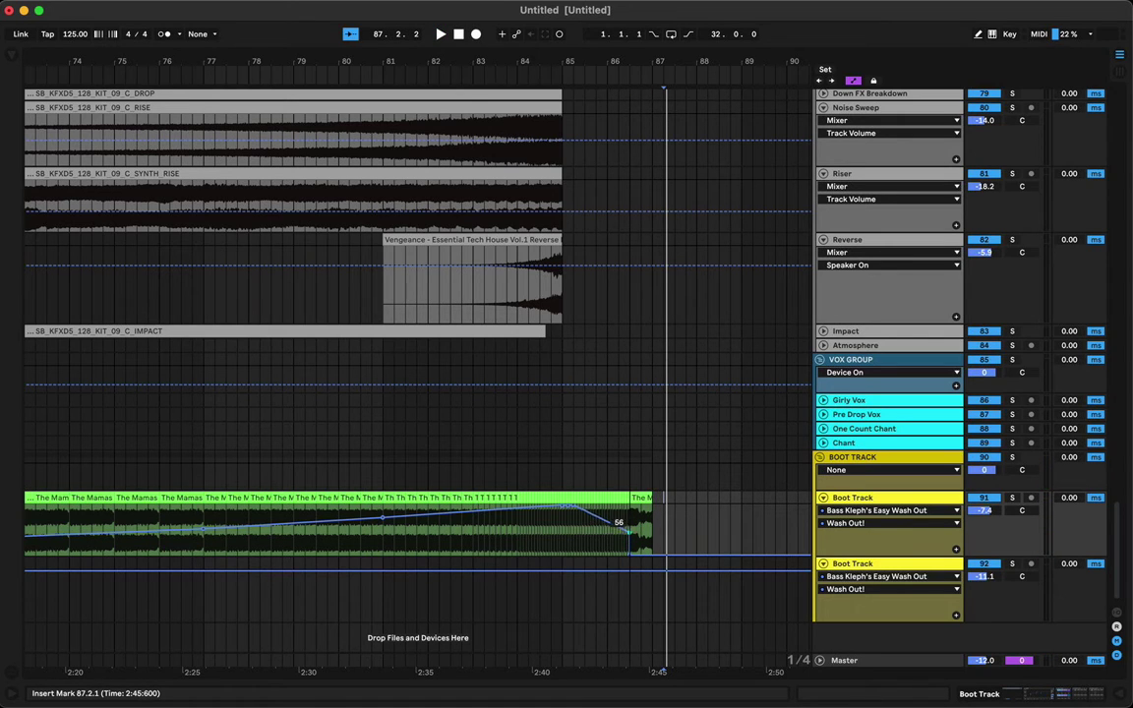
key(space)
click(538, 526)
key(space)
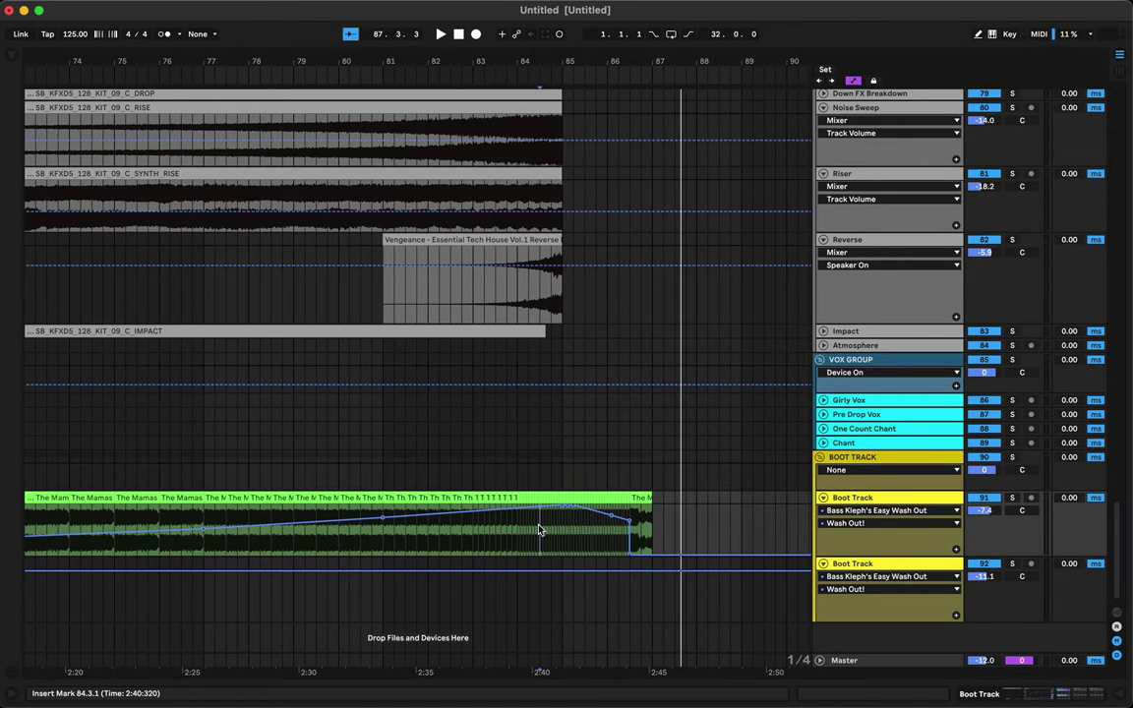
key(space)
drag(630, 528, 630, 537)
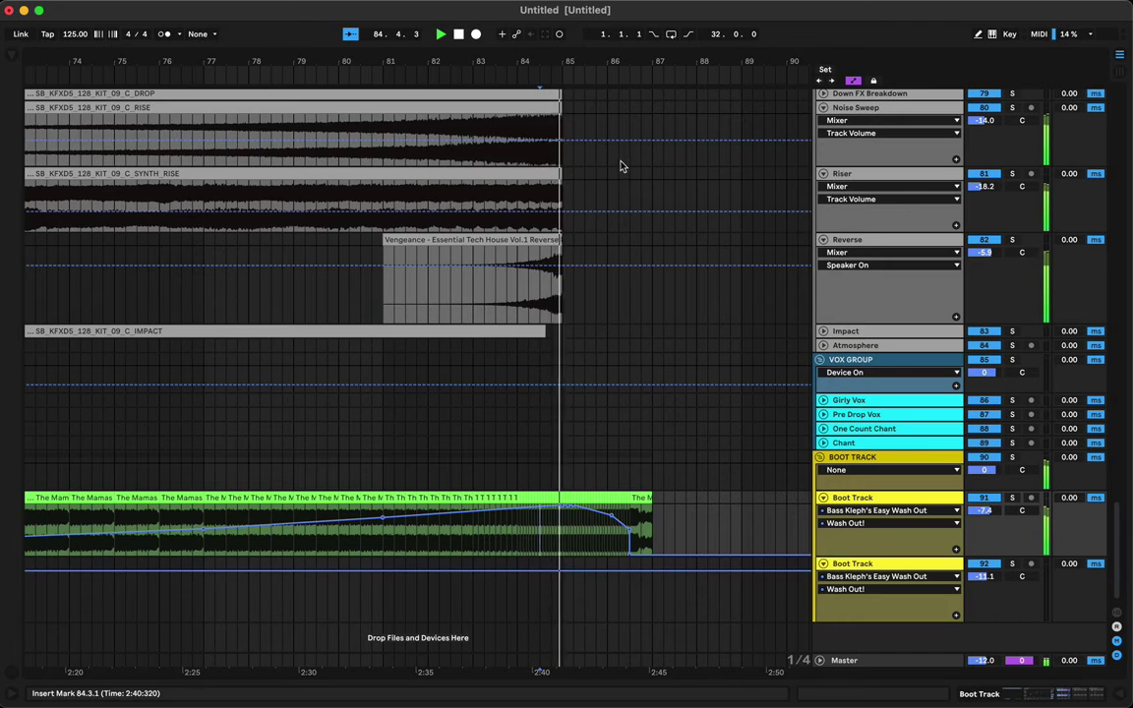
- Hide the automation and audition the transition from the last chops into the vocal phrase from 86.1.1
key(a)
drag(647, 59, 647, 202)
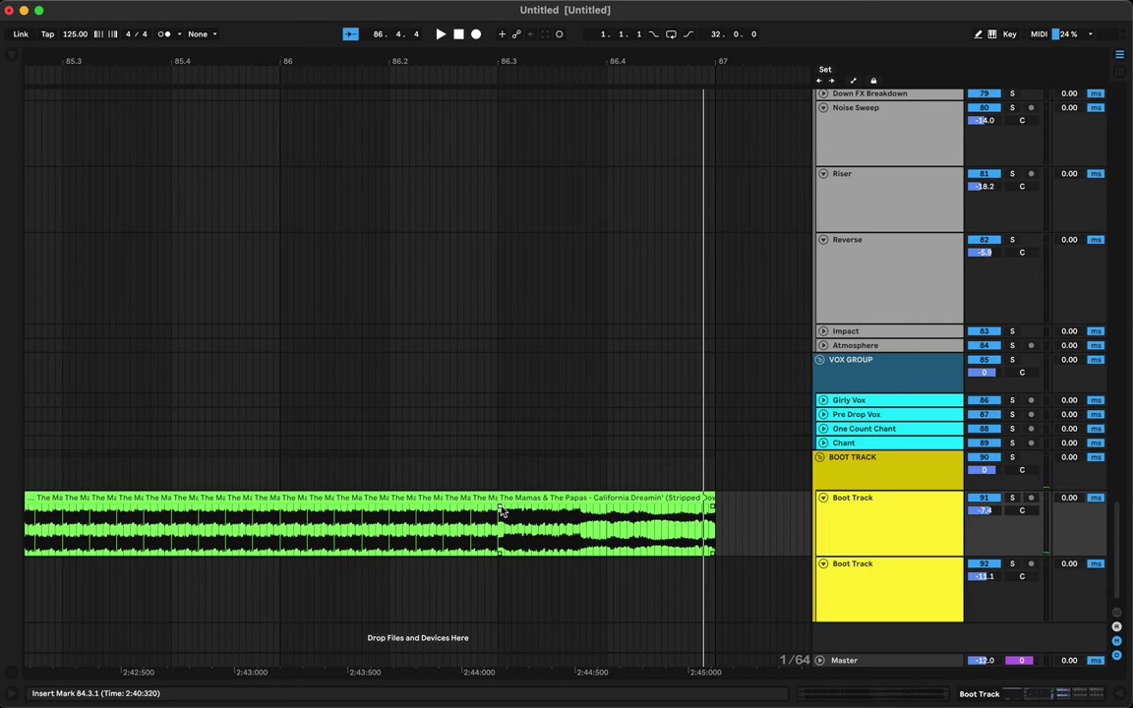
click(296, 540)
key(space)
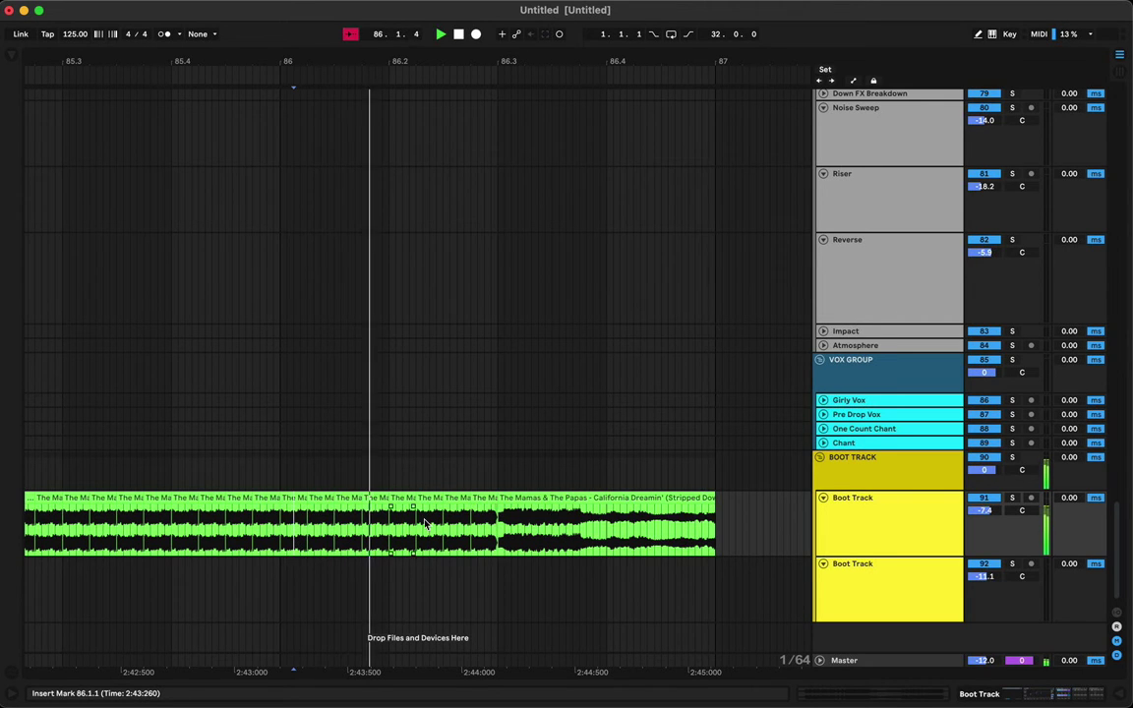
key(space)
key(space)
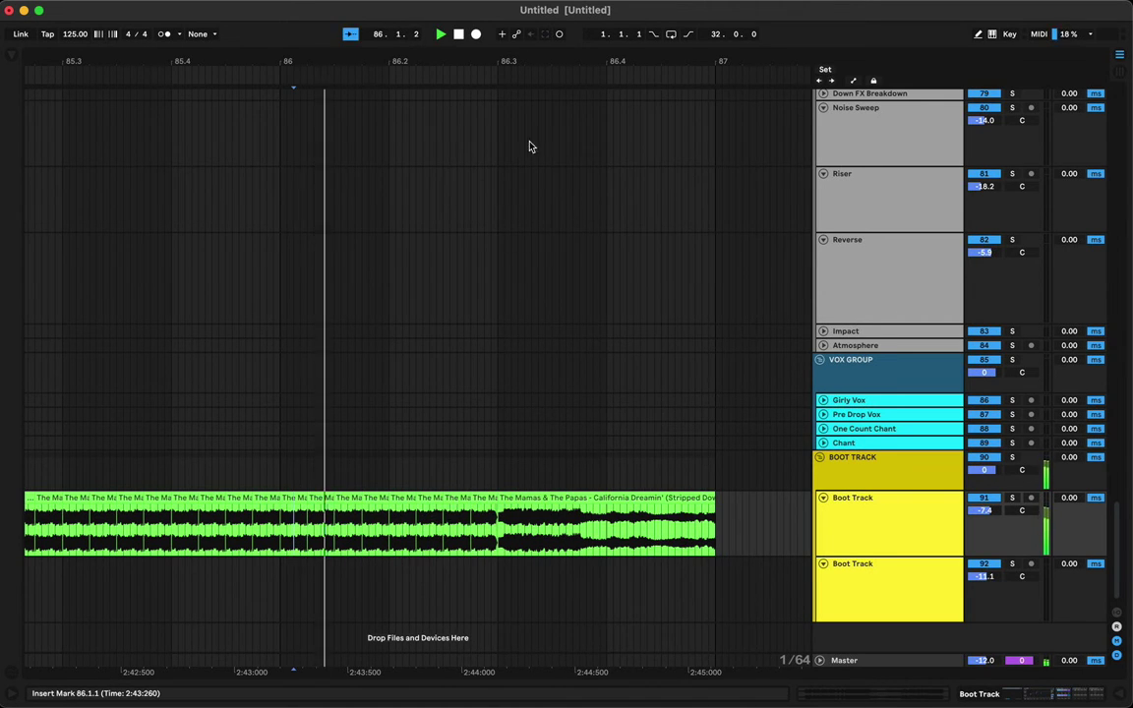
drag(528, 59, 528, 2)
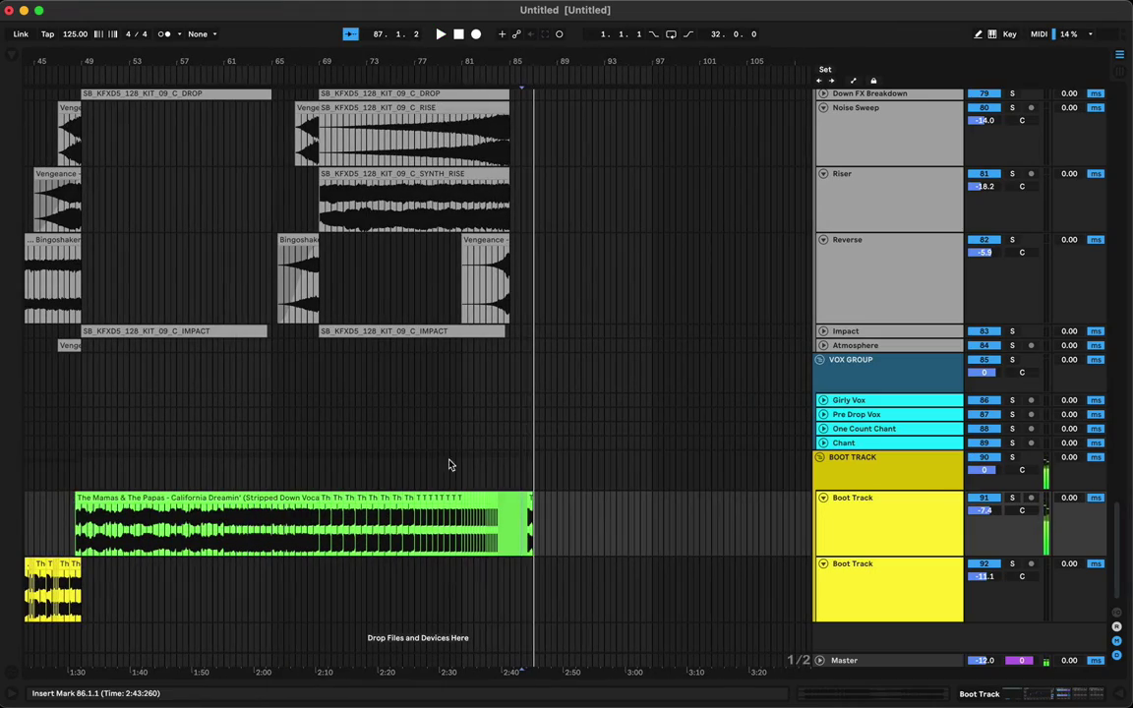
- Copy the arrangement from bars 17 to 49, from the SC group downward, to start at bar 87 and play it from bar 85
click(450, 463)
scroll(572, 364, up, 2)
scroll(574, 346, up, 20)
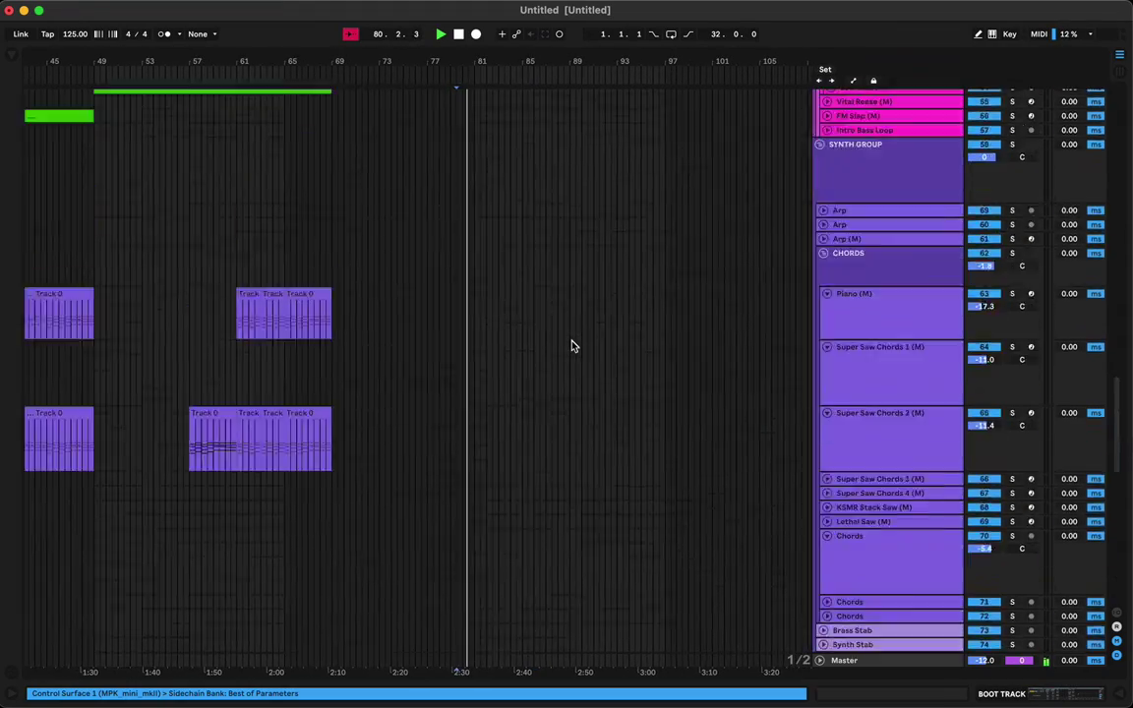
scroll(574, 347, left, 1)
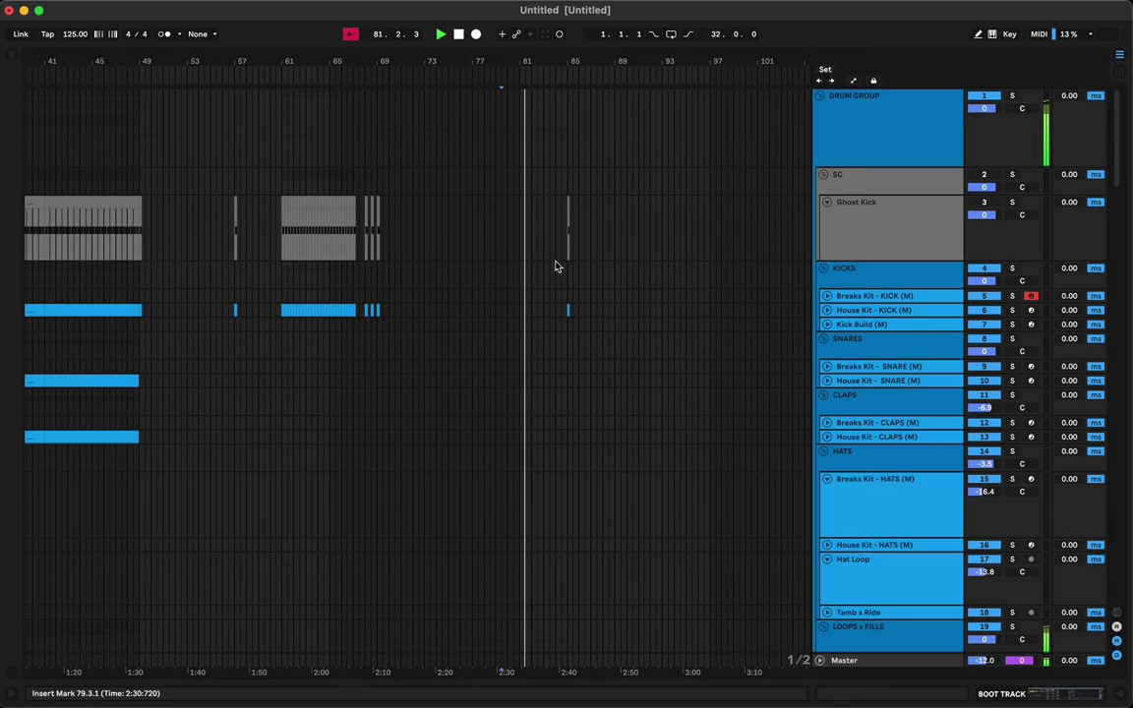
drag(574, 60, 575, 20)
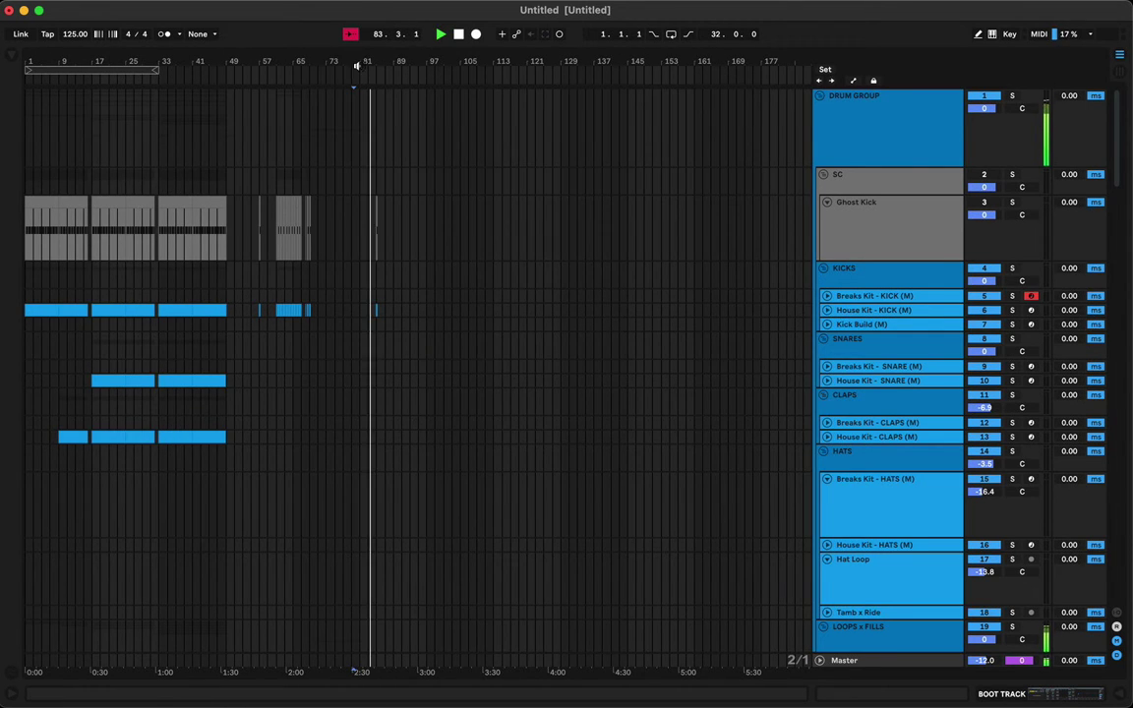
scroll(306, 167, down, 1)
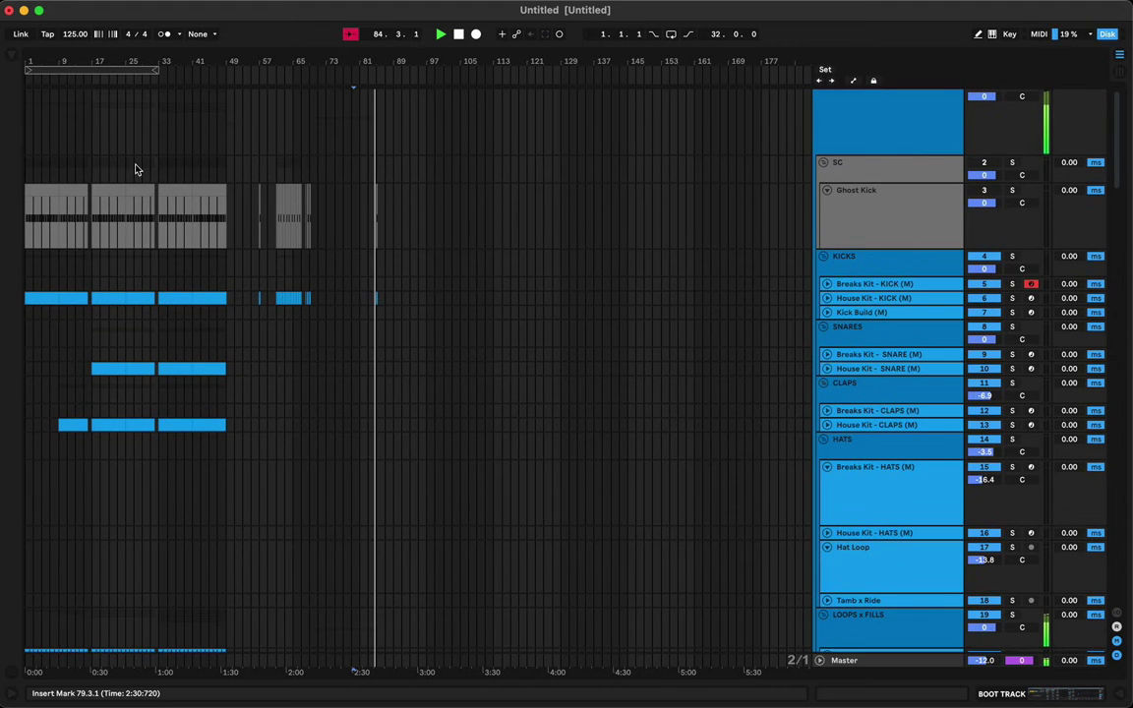
drag(92, 164, 228, 704)
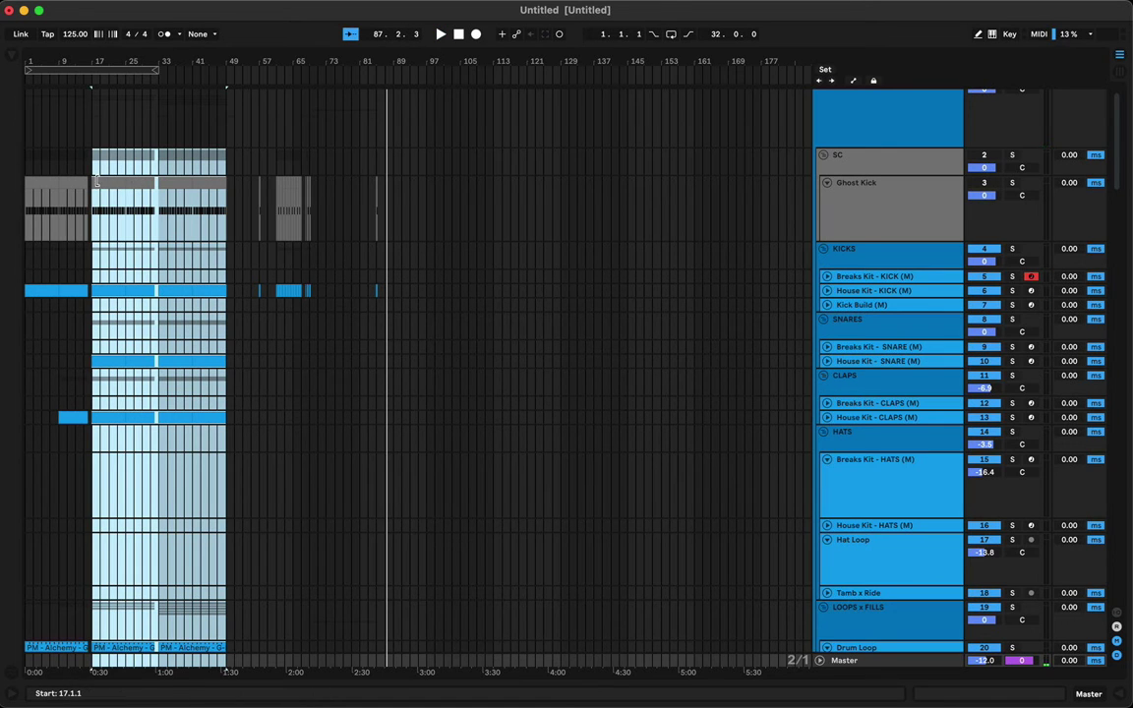
drag(305, 197, 403, 189)
click(377, 168)
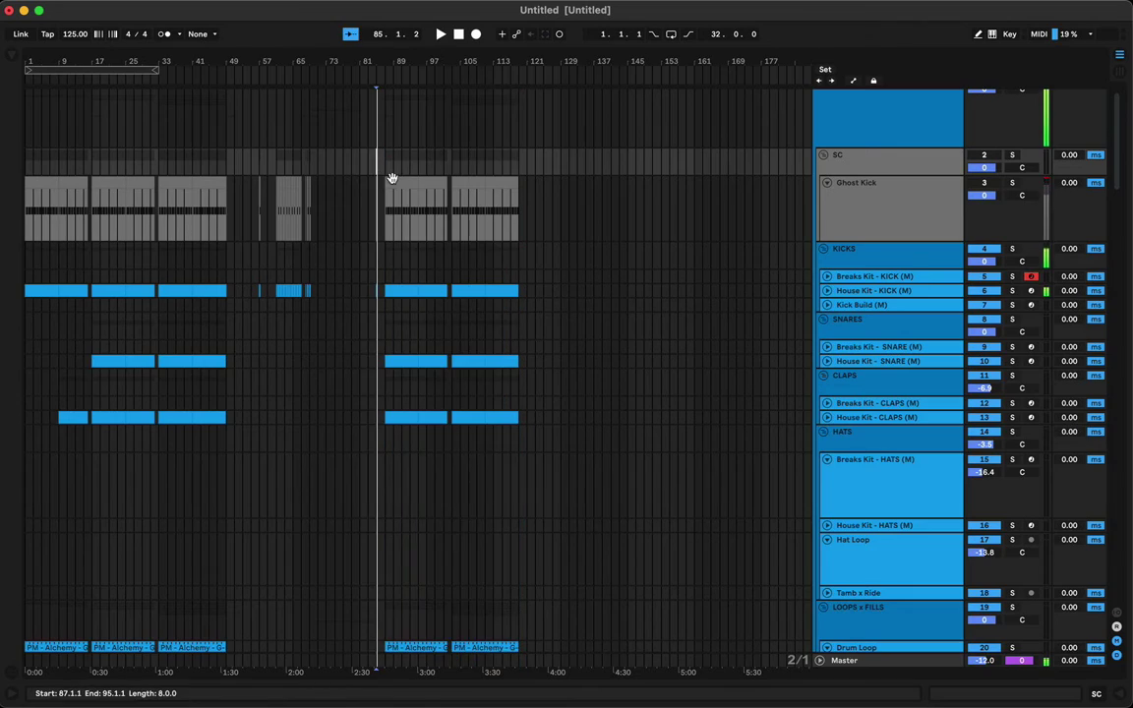
- Delete the copied Piano and Super Saw Chords 2 clips from bar 87 onward
scroll(363, 167, down, 10)
scroll(391, 185, down, 10)
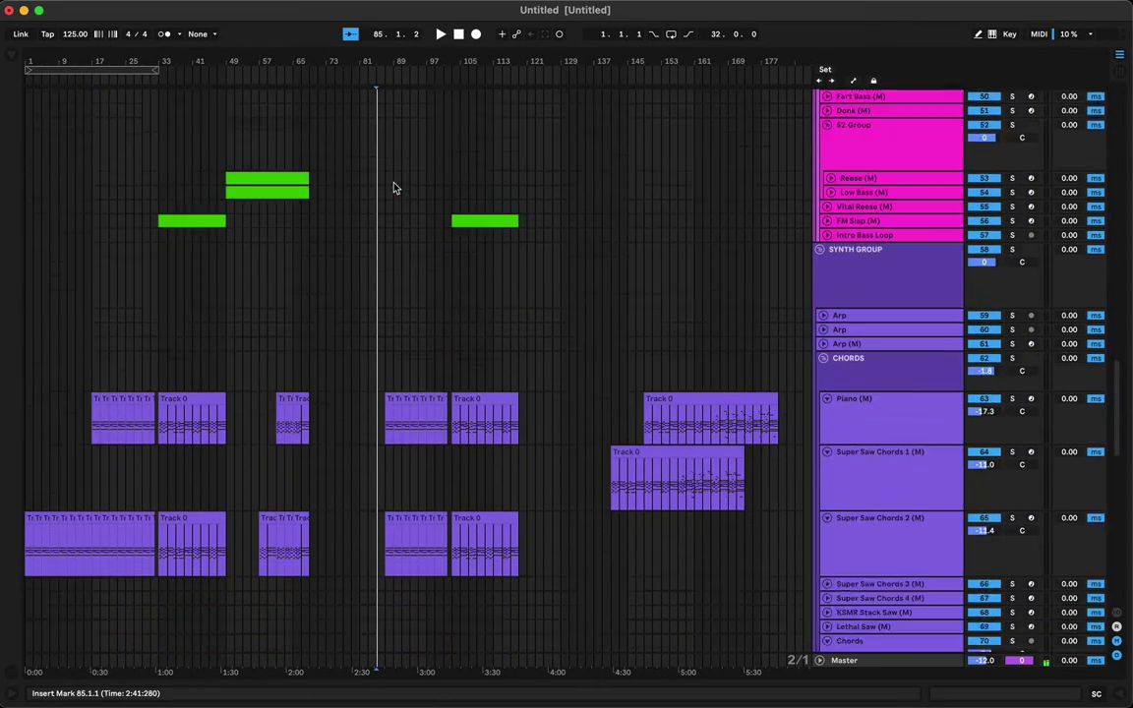
click(389, 300)
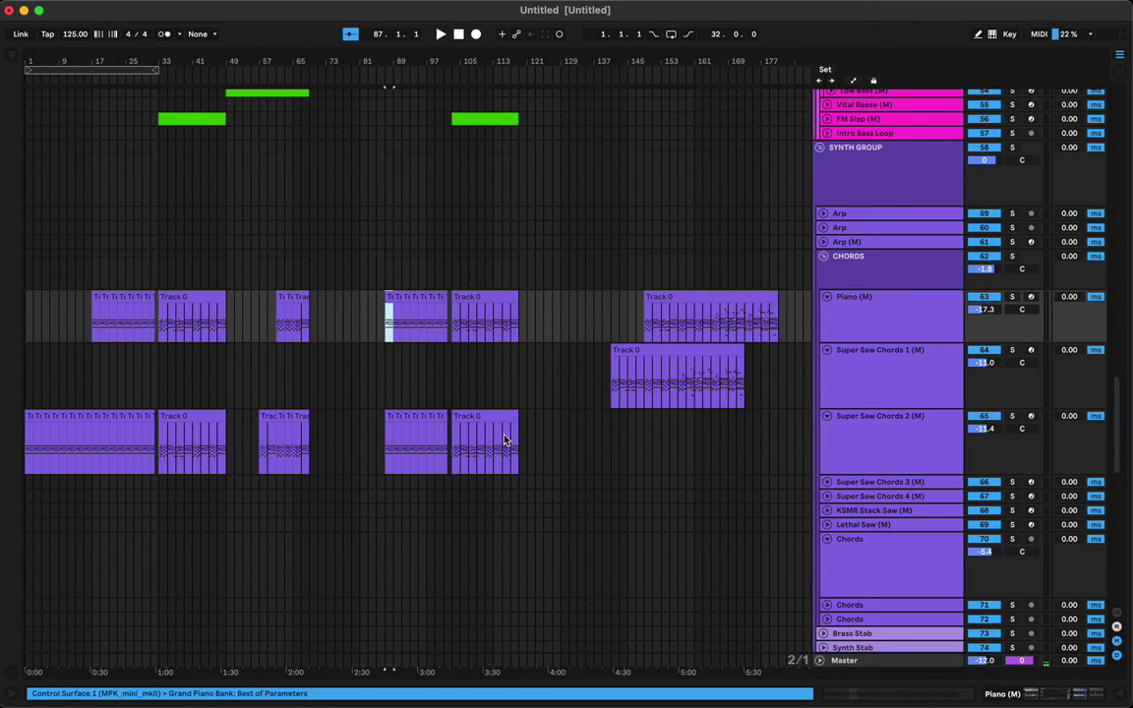
shift+click(539, 439)
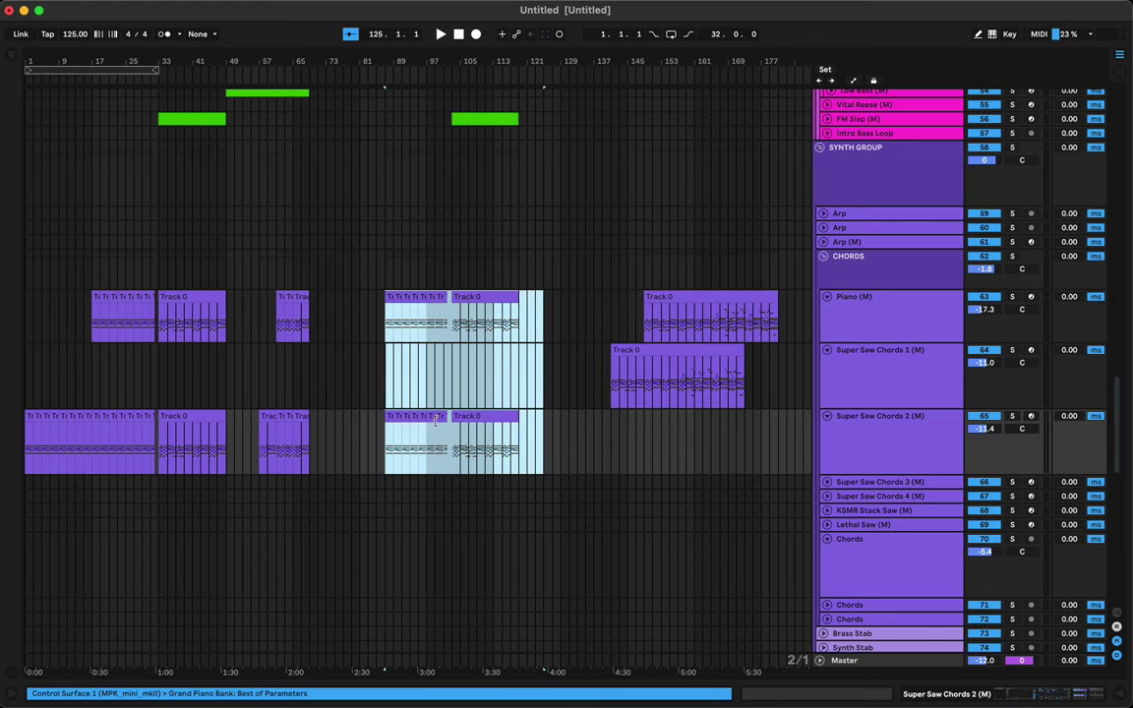
click(445, 418)
drag(526, 429, 376, 325)
key(Delete)
- Delete the copied audio on the lower Boot Track from 87.1.1 to 123.1.1 and set the insert mark at 87.1.1
scroll(377, 325, down, 20)
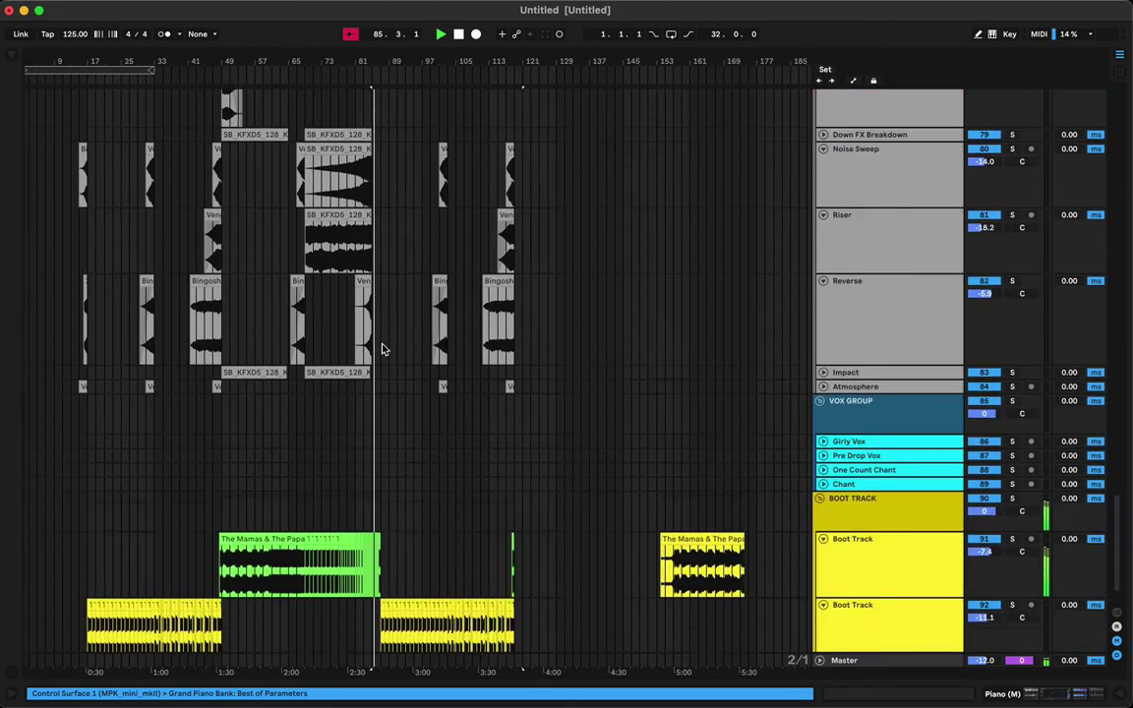
drag(374, 580, 522, 604)
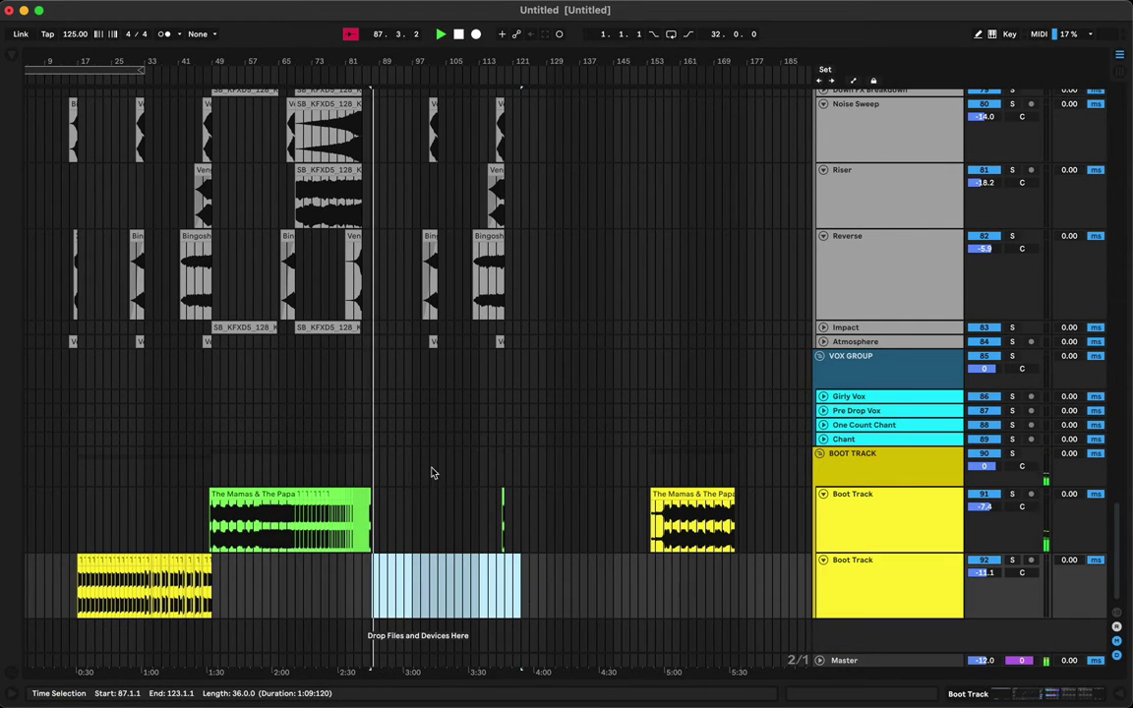
click(370, 476)
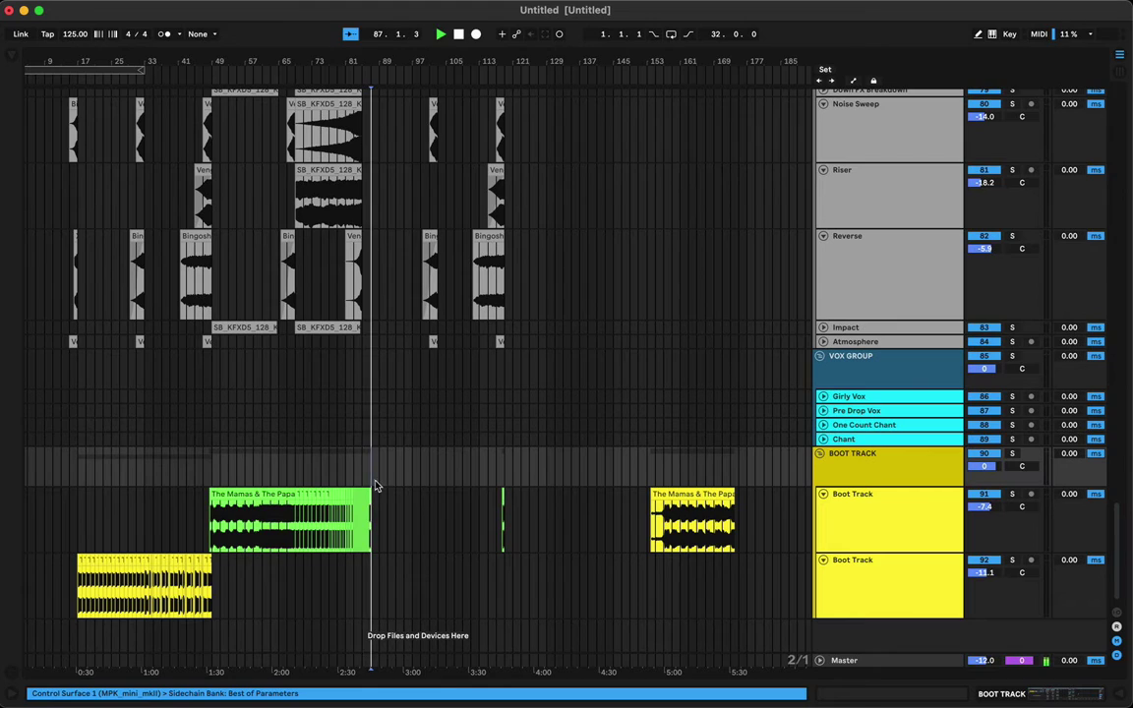
- Transpose all notes in the Intro Sub clip at bar 87 up to C1–E1 and play the result
scroll(369, 457, up, 20)
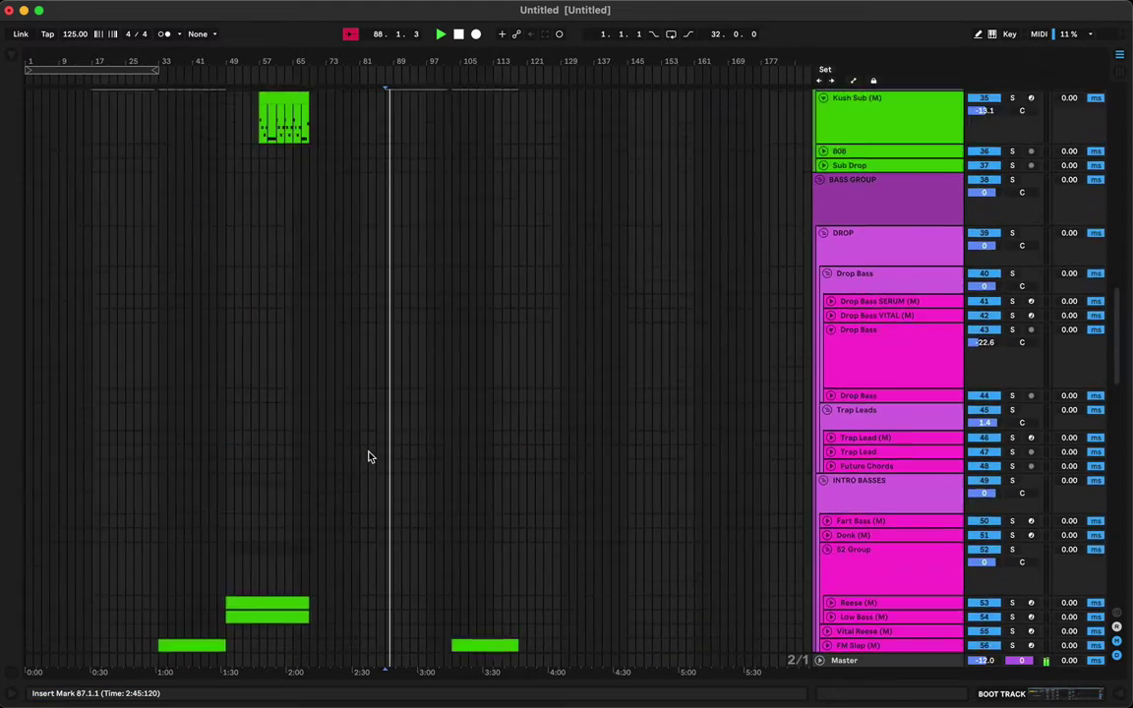
scroll(374, 462, up, 1)
double_click(389, 479)
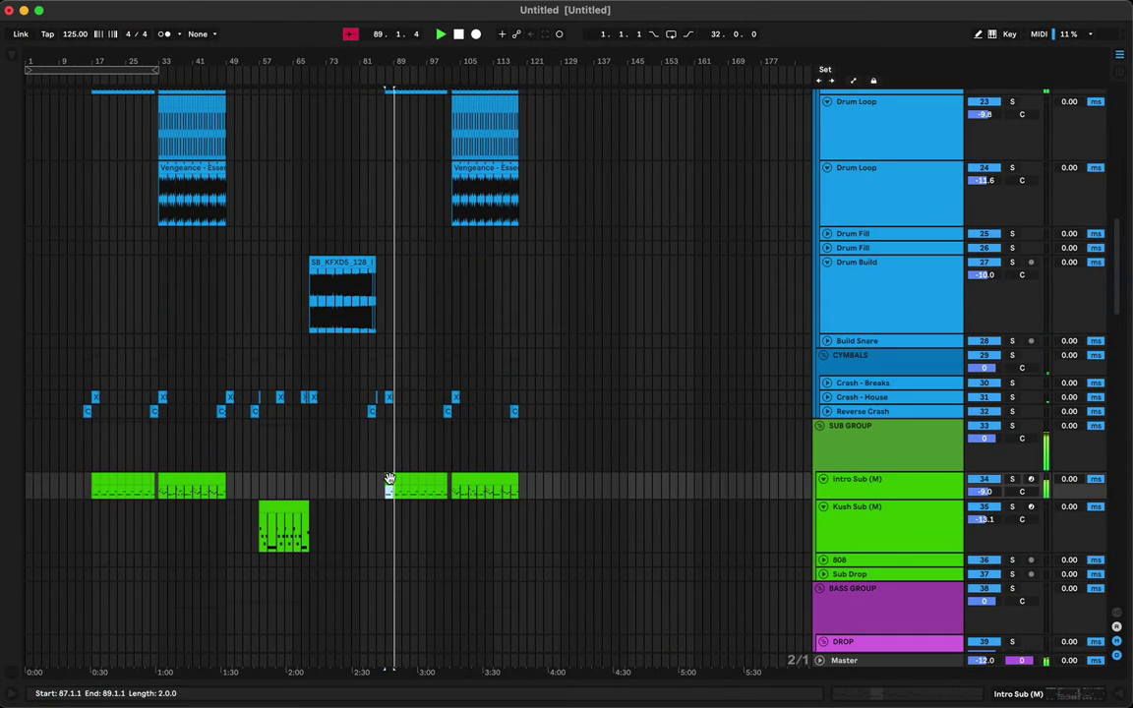
drag(382, 645, 1086, 507)
key(Up)
key(Up)
key(Up)
key(Up)
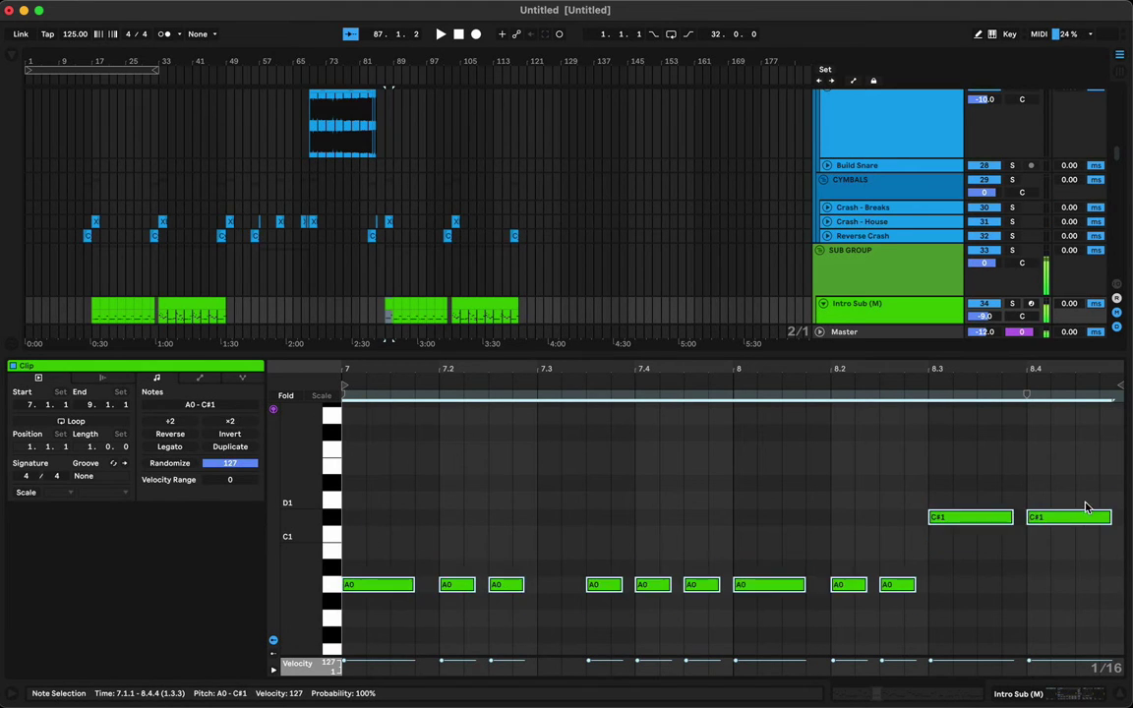
key(space)
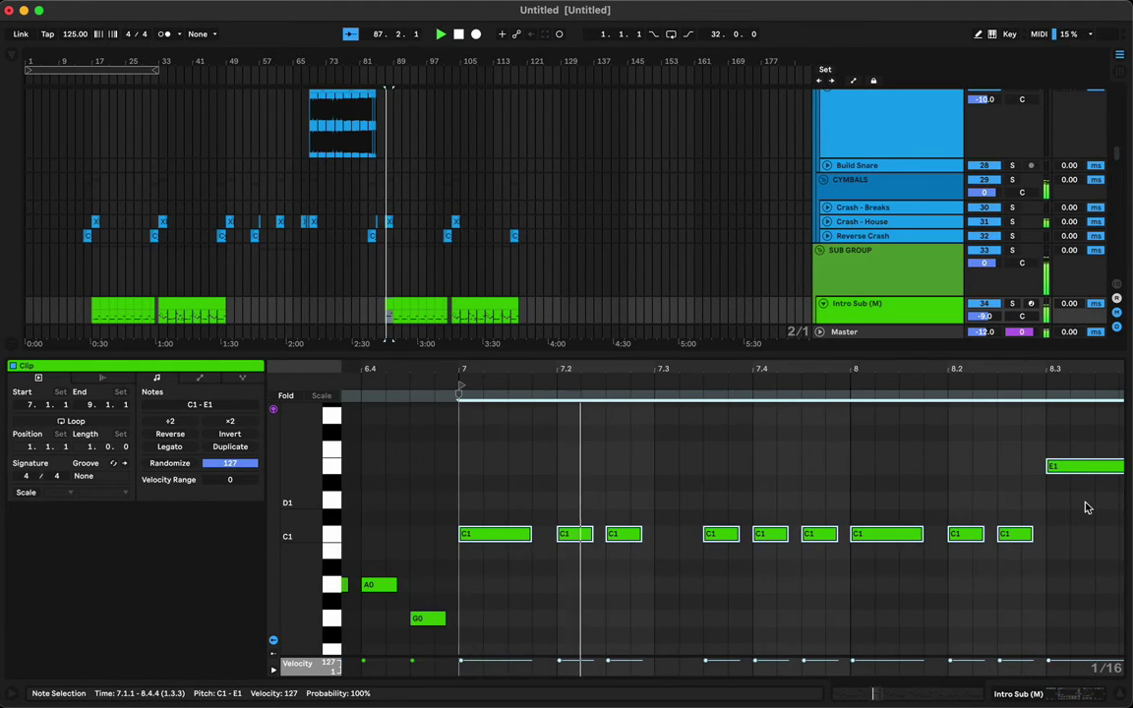
- Raise the Intro Sub notes one semitone, drop them an octave to C#0–F0, and audition from 87.1.1
key(Up)
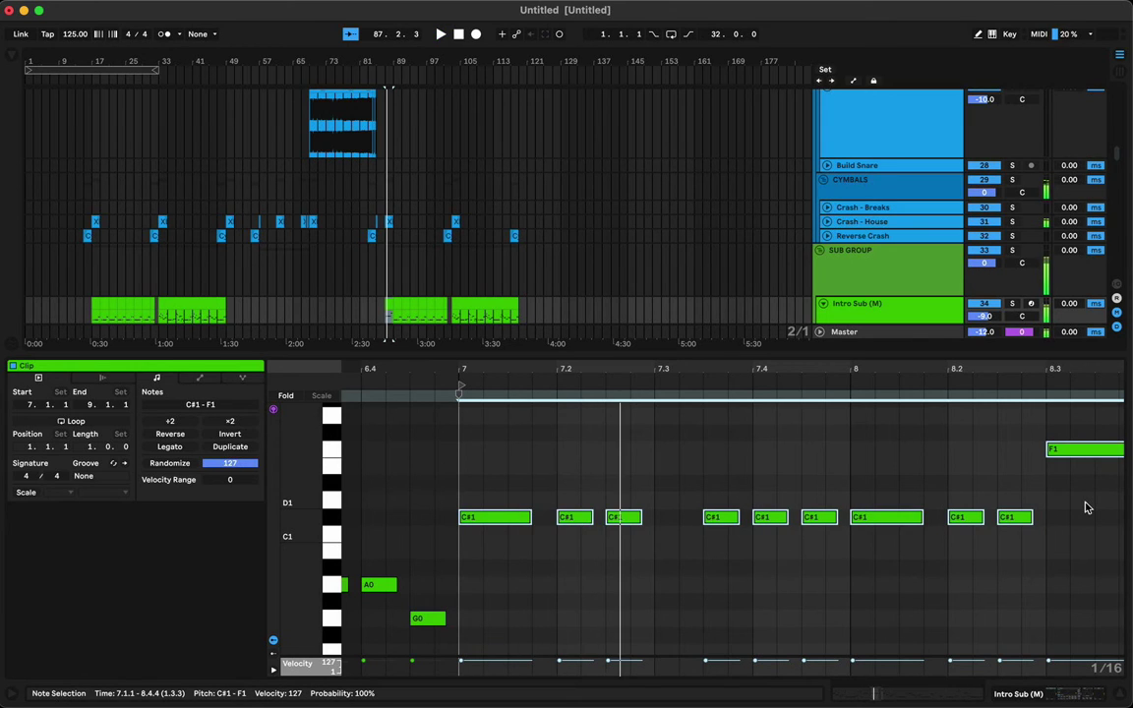
key(shift+Down)
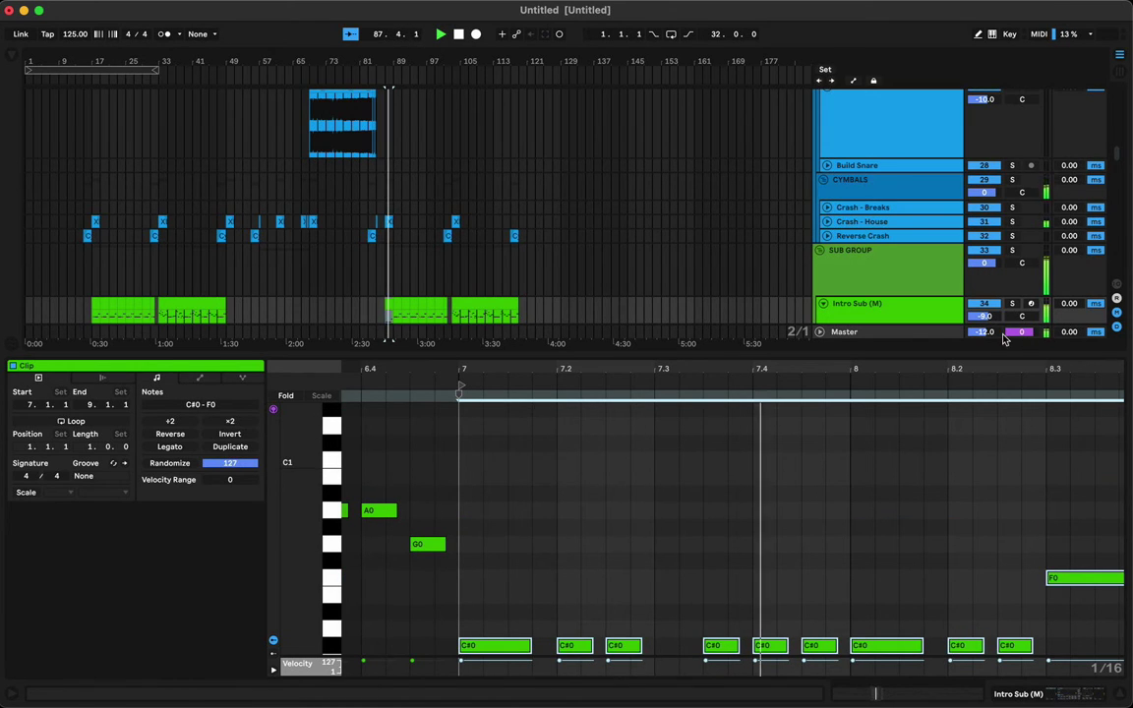
click(390, 308)
click(389, 307)
key(space)
key(space)
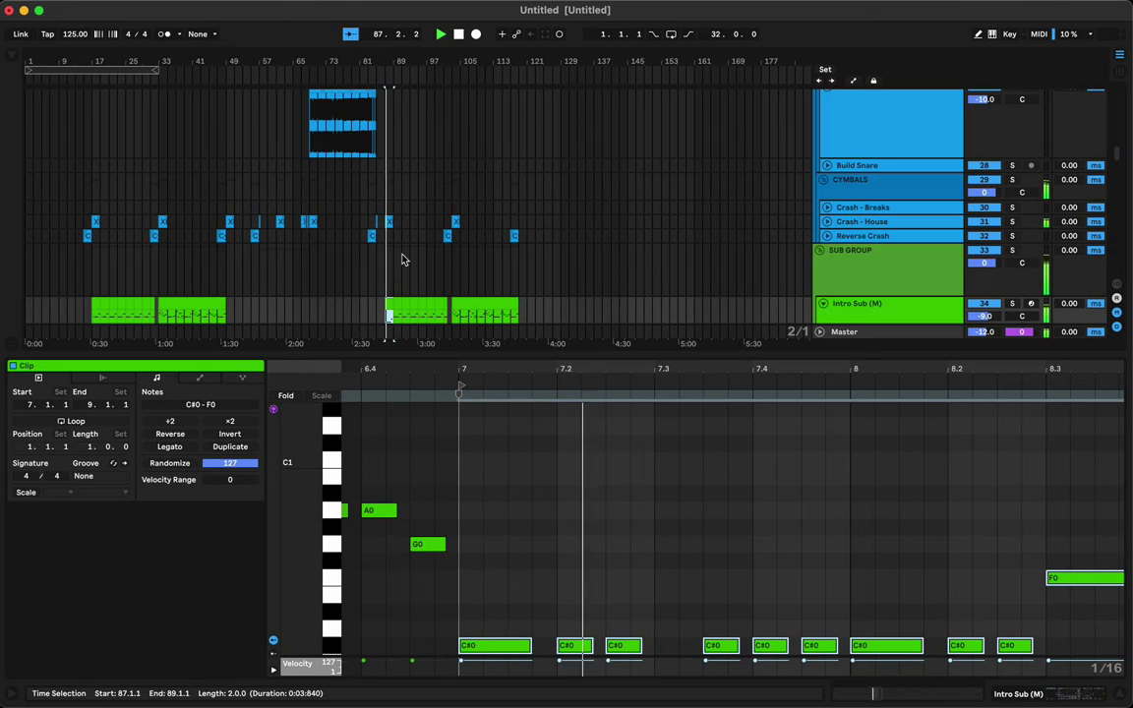
- Fill the Intro Sub track from bar 87 to 107 by repeating the two-bar clip to bar 97 and duplicating the consolidated ten bars
drag(395, 63, 395, 91)
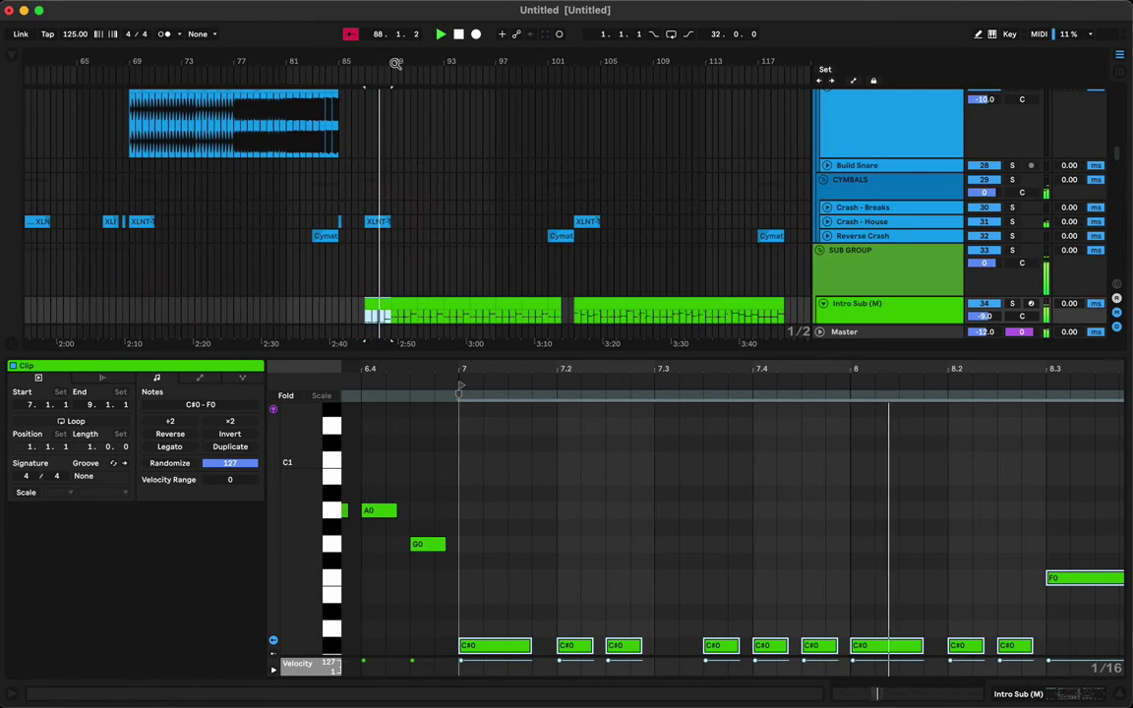
click(384, 303)
key(super+d)
key(super+d)
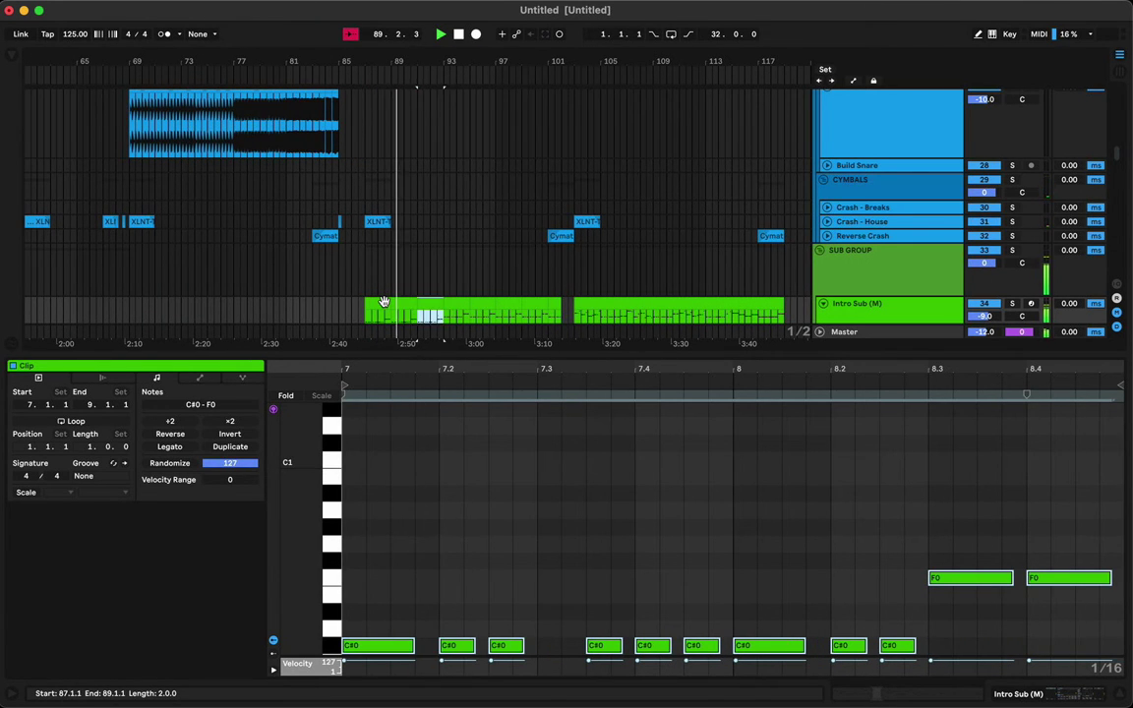
click(374, 305)
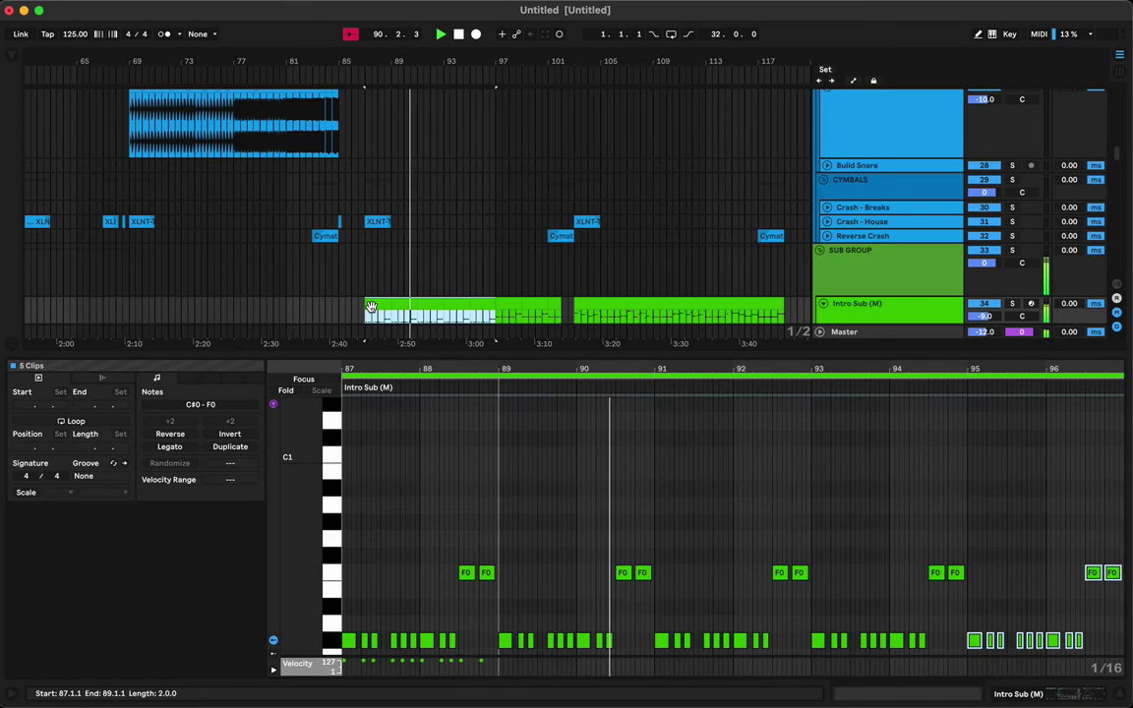
key(Right)
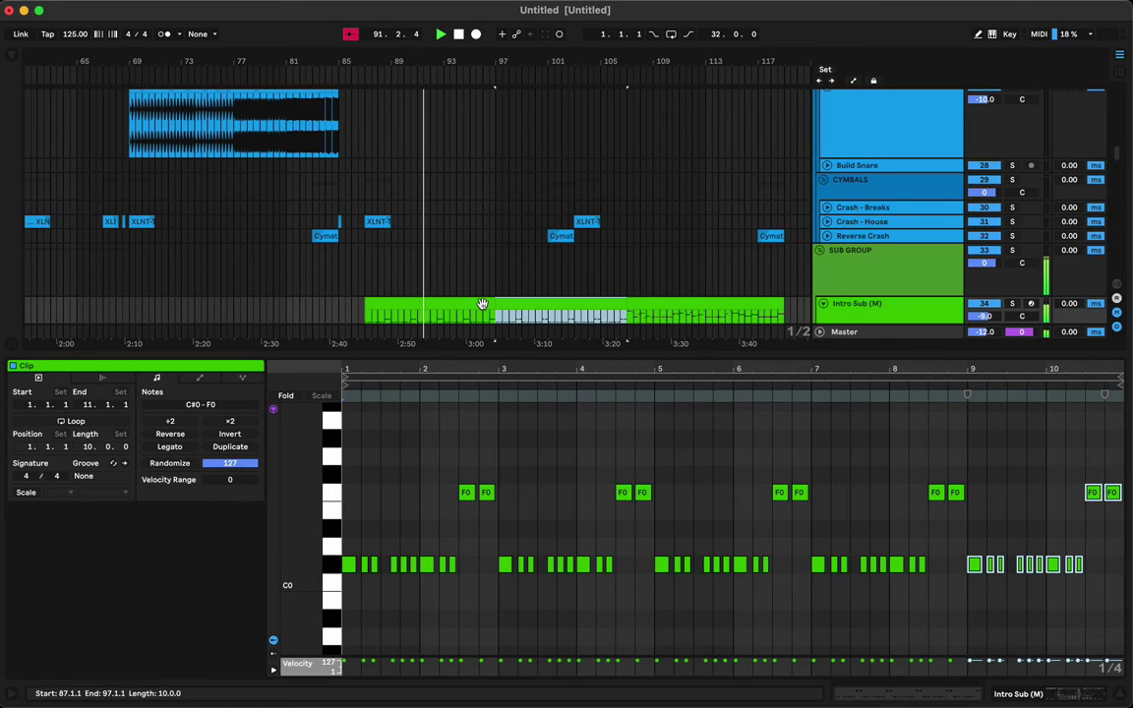
key(alt+super+l)
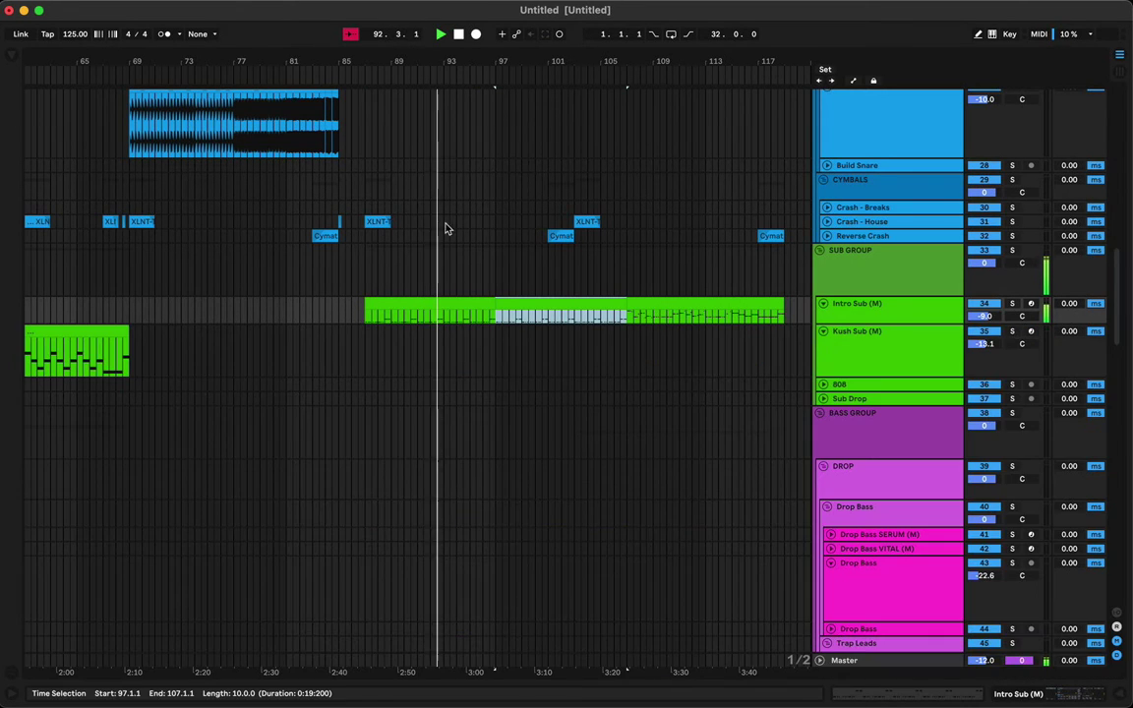
- Audition the end of the build-up running into the drop at bar 87 with the new sub line
drag(450, 59, 449, 54)
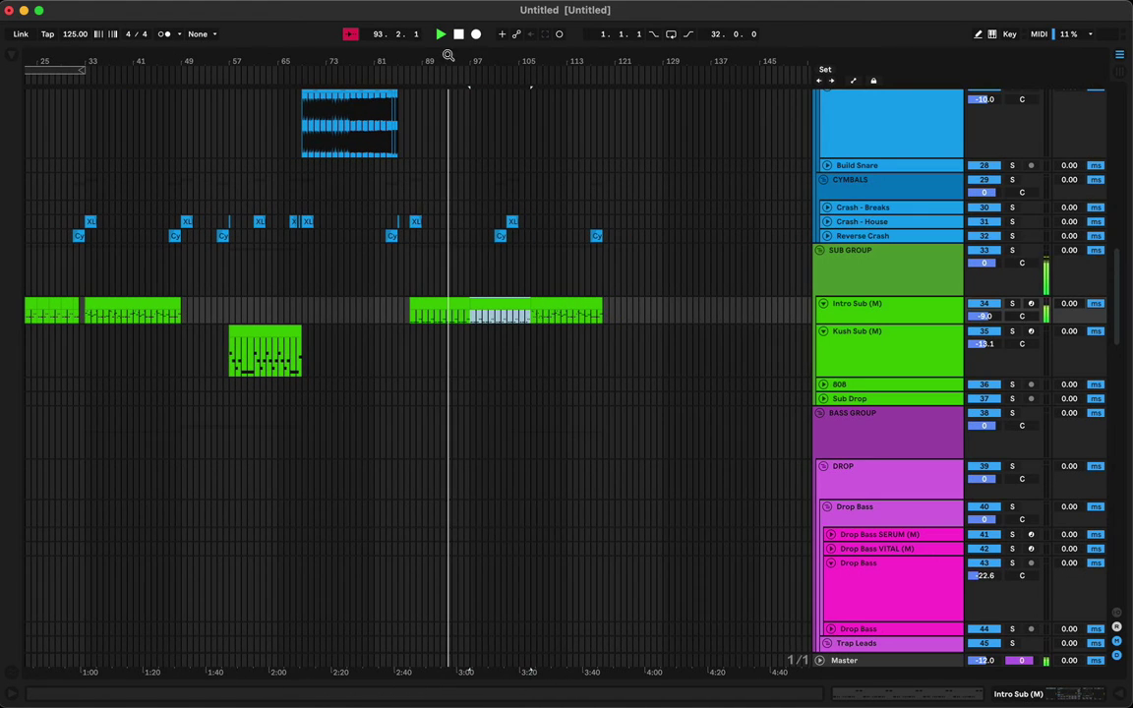
click(387, 262)
key(space)
key(space)
scroll(429, 317, down, 1)
scroll(428, 317, down, 2)
click(331, 263)
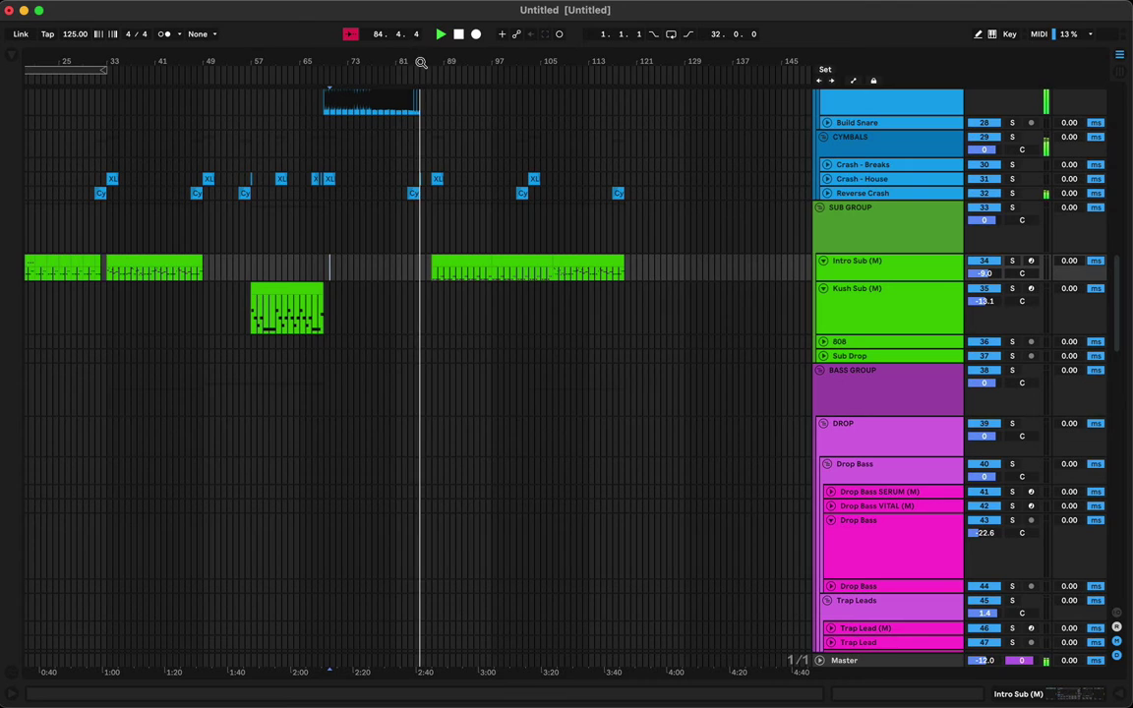
- Search the drum fills and builds folder for 125 and preview the Sickrate & SIIK Fill 21 125BPM sample
drag(422, 62, 346, 61)
click(12, 54)
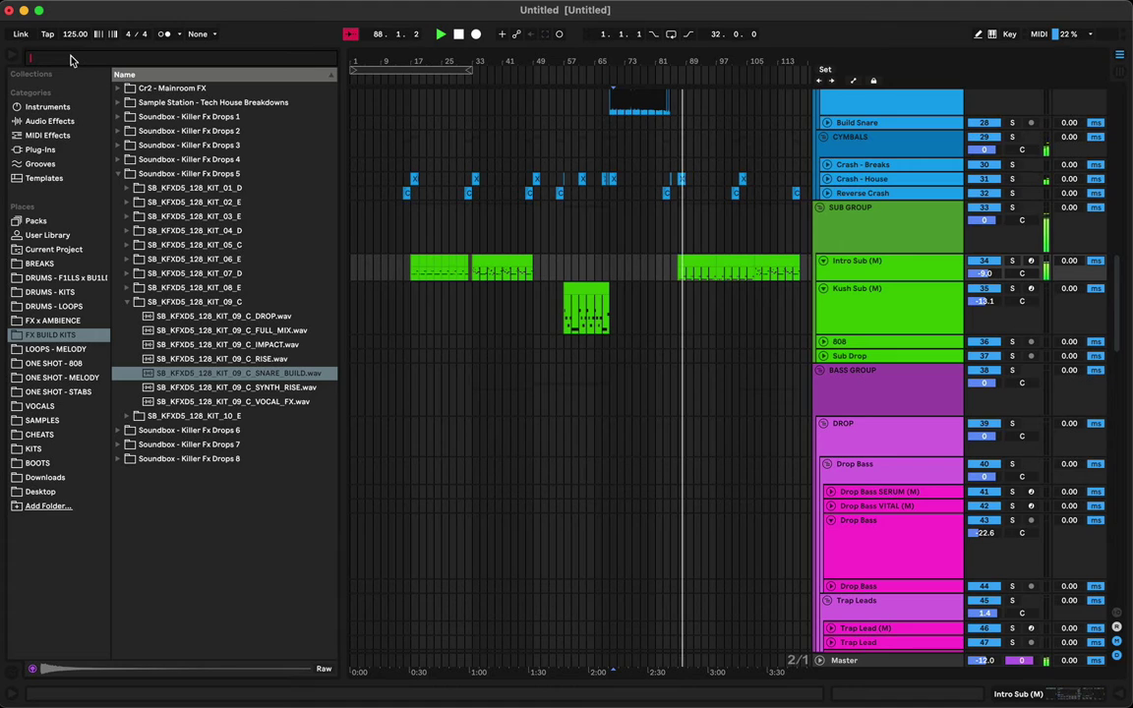
text(25)
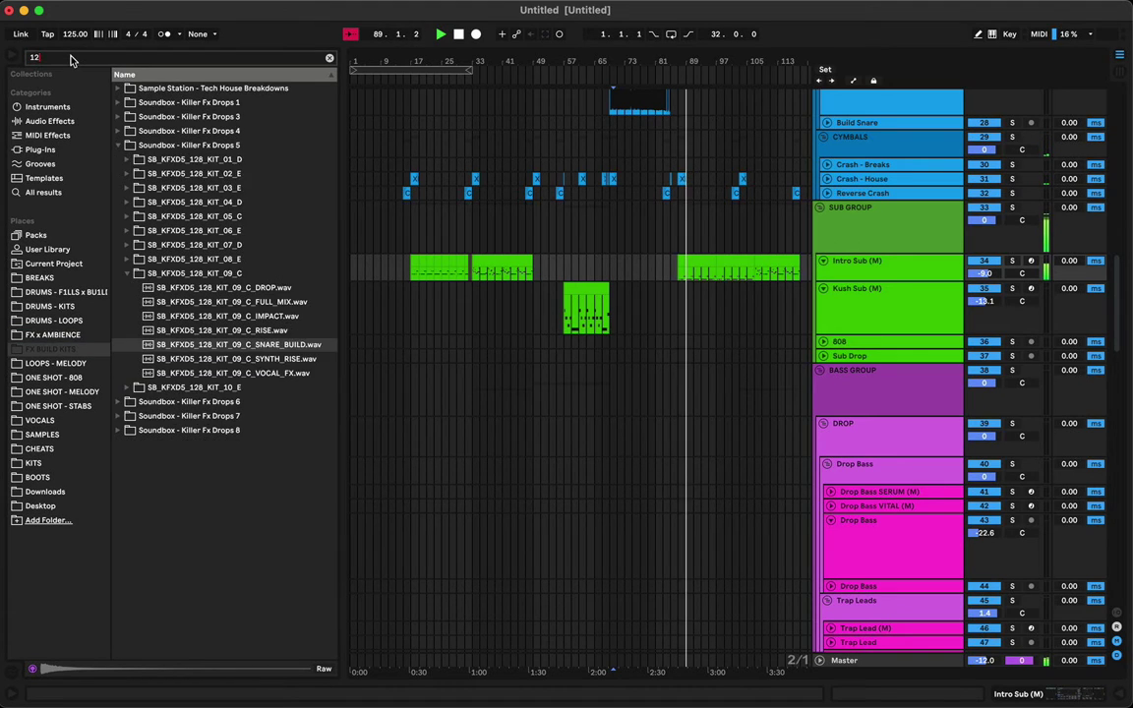
click(78, 294)
click(214, 302)
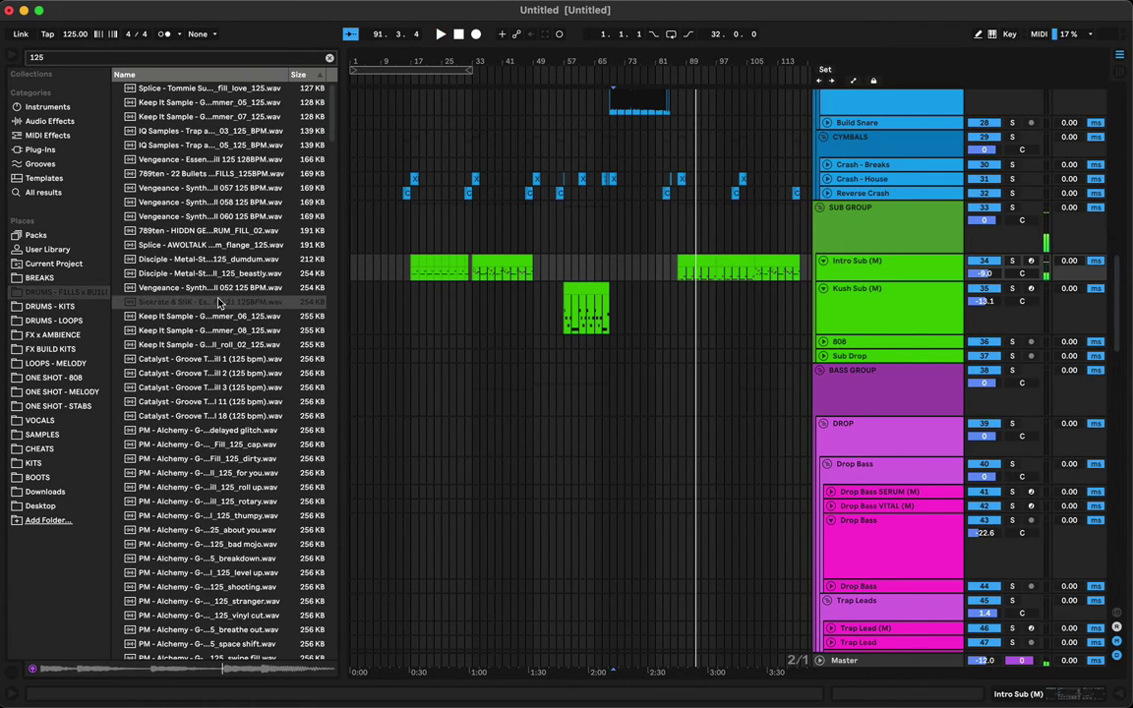
- Place the Sickrate & SIIK Fill 21 125BPM sample at 86.3.1 on the first Drum Fill track and inspect its clip settings
click(626, 270)
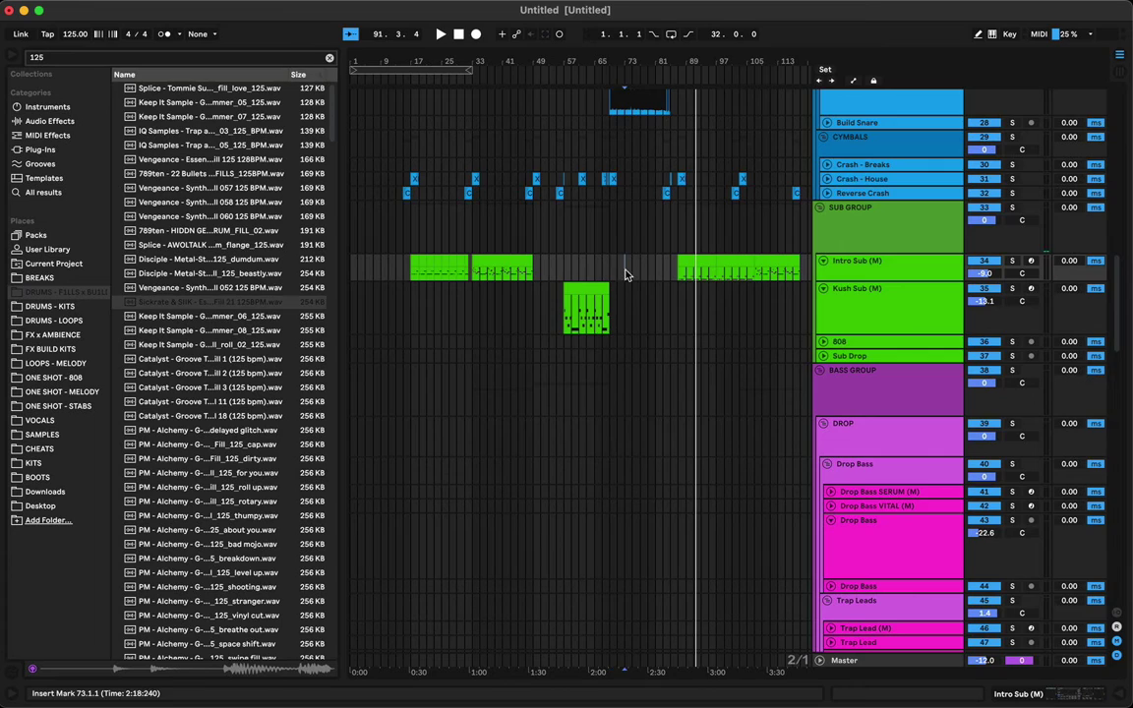
key(space)
drag(686, 59, 685, 246)
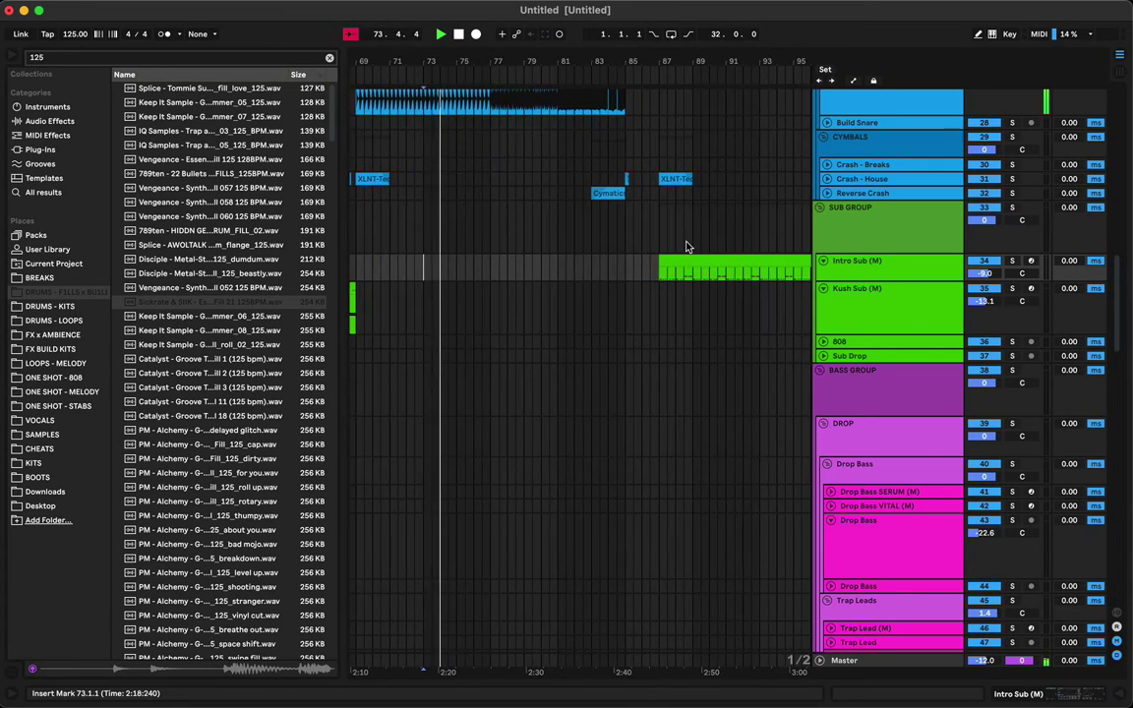
scroll(686, 246, up, 10)
scroll(686, 246, down, 5)
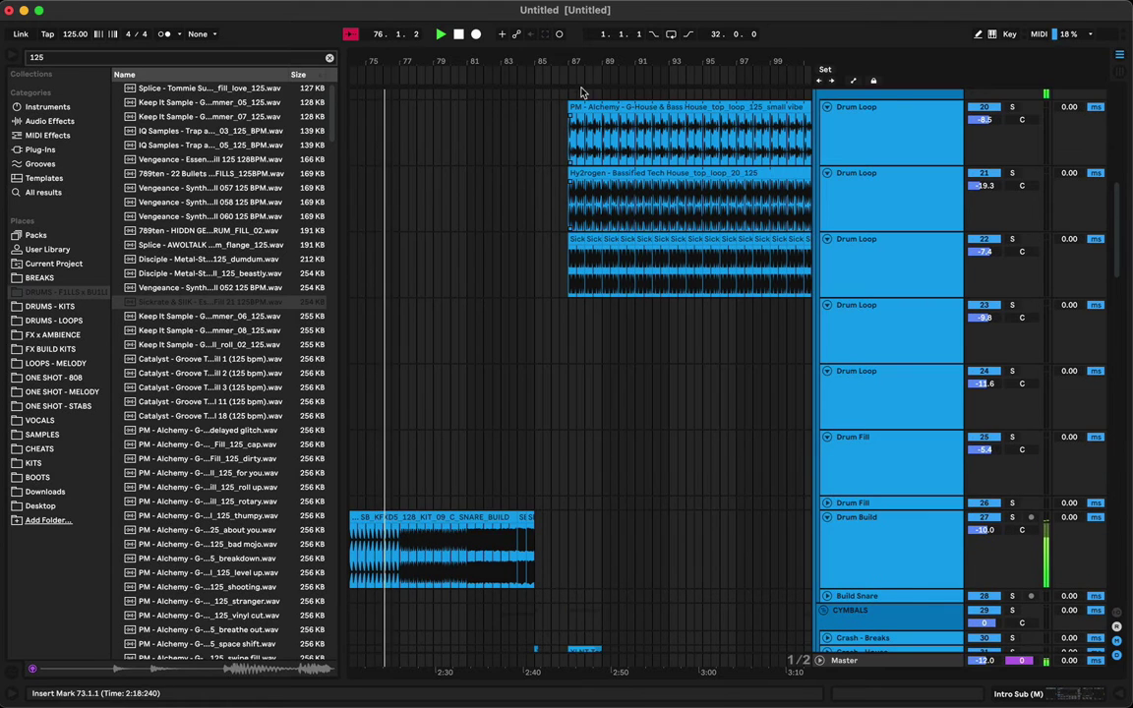
drag(578, 59, 578, 103)
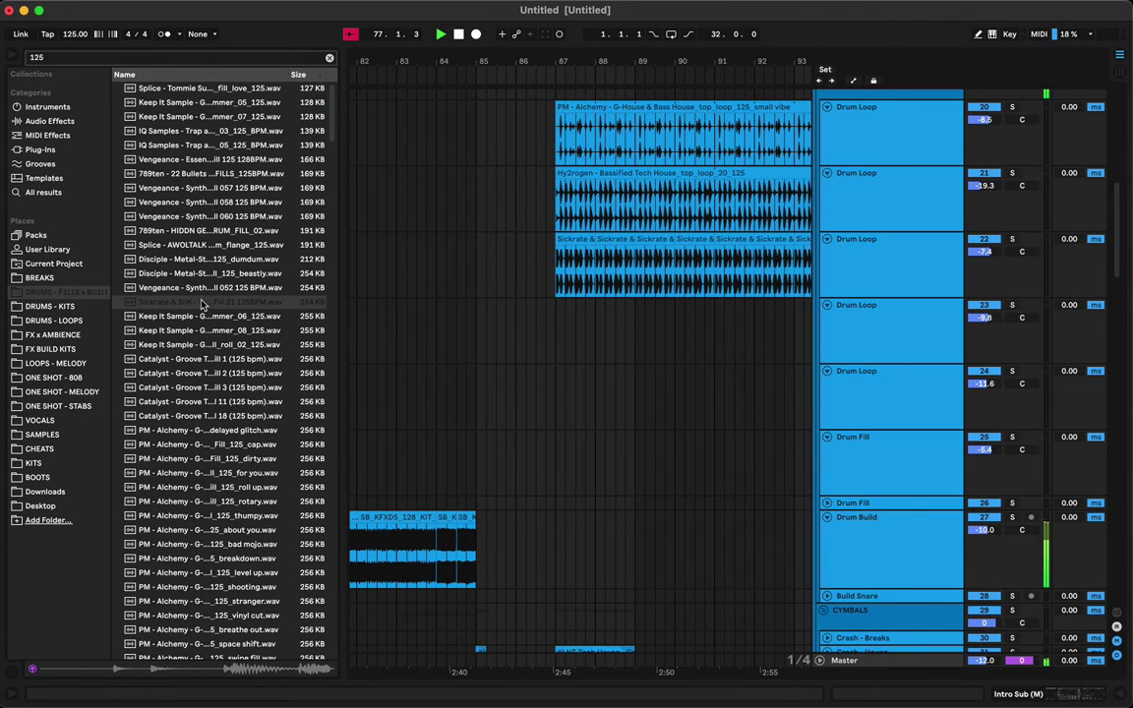
drag(202, 305, 475, 457)
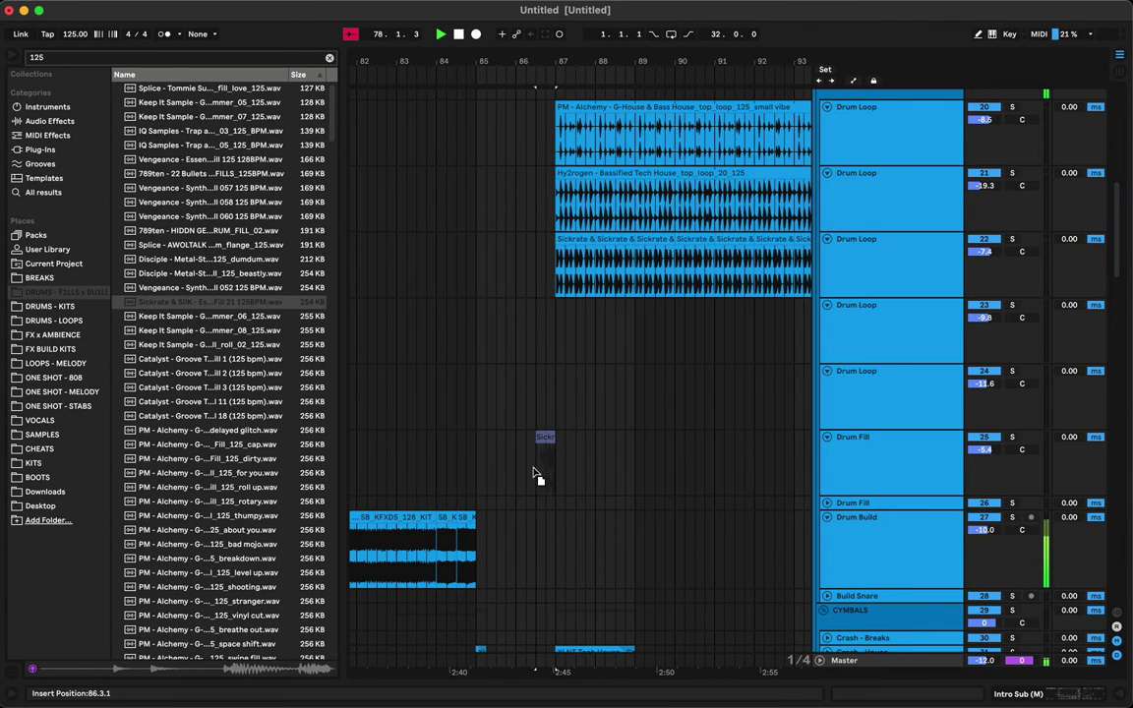
drag(539, 474, 540, 470)
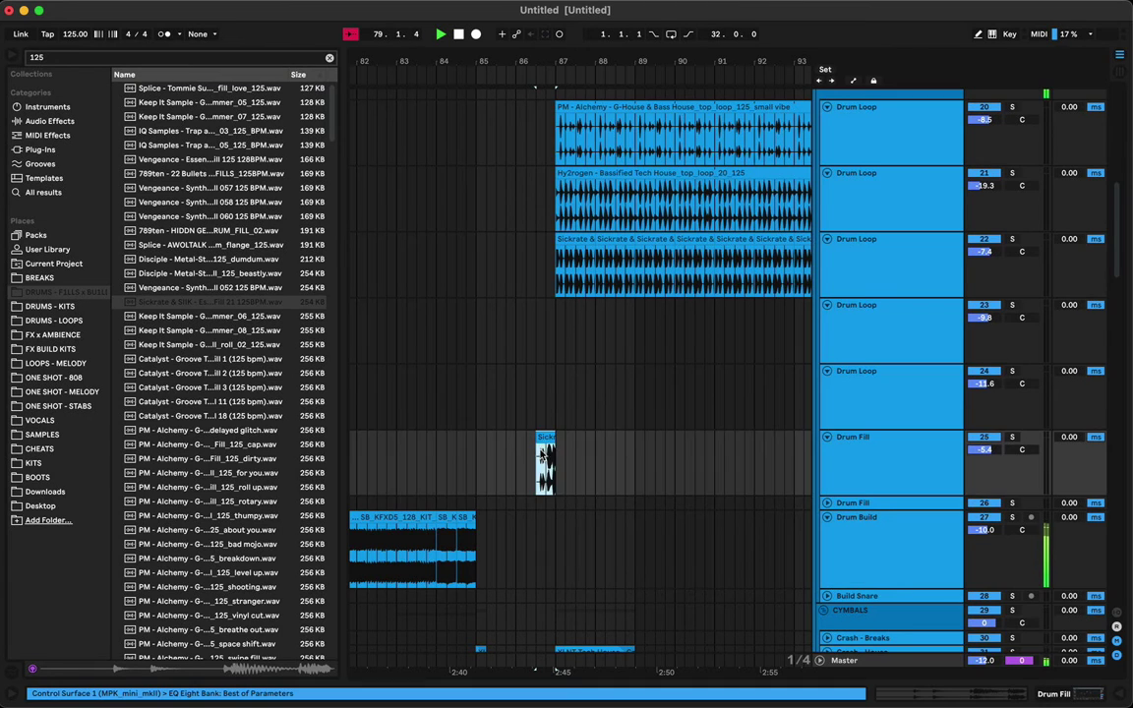
double_click(543, 450)
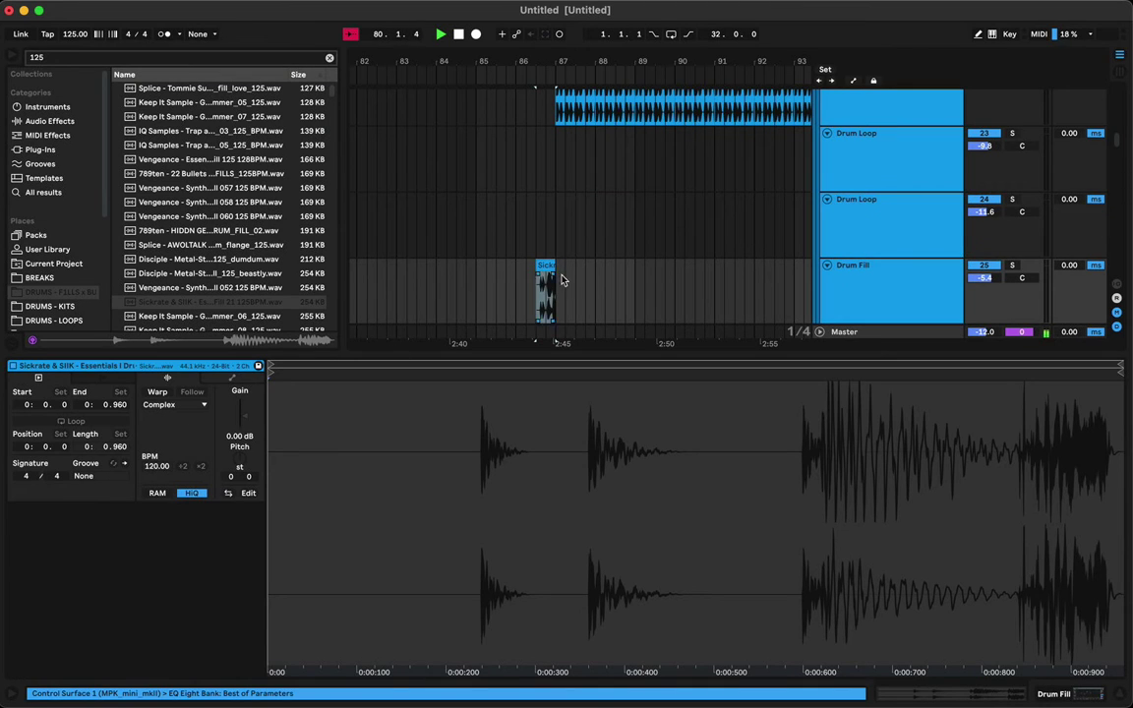
key(super+alt+l)
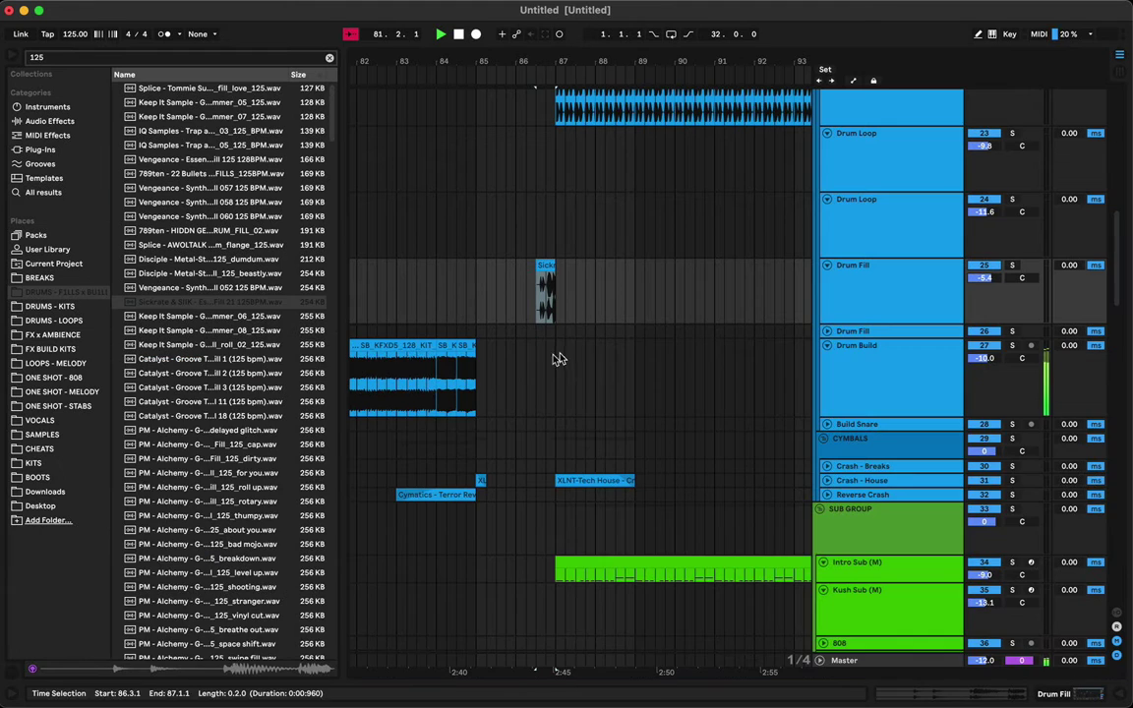
- Preview the 125 BPM fills from Keep It Sample, Catalyst and PM - Alchemy, up to Catalyst fill 10, as alternatives to the placed fill
click(210, 333)
click(205, 388)
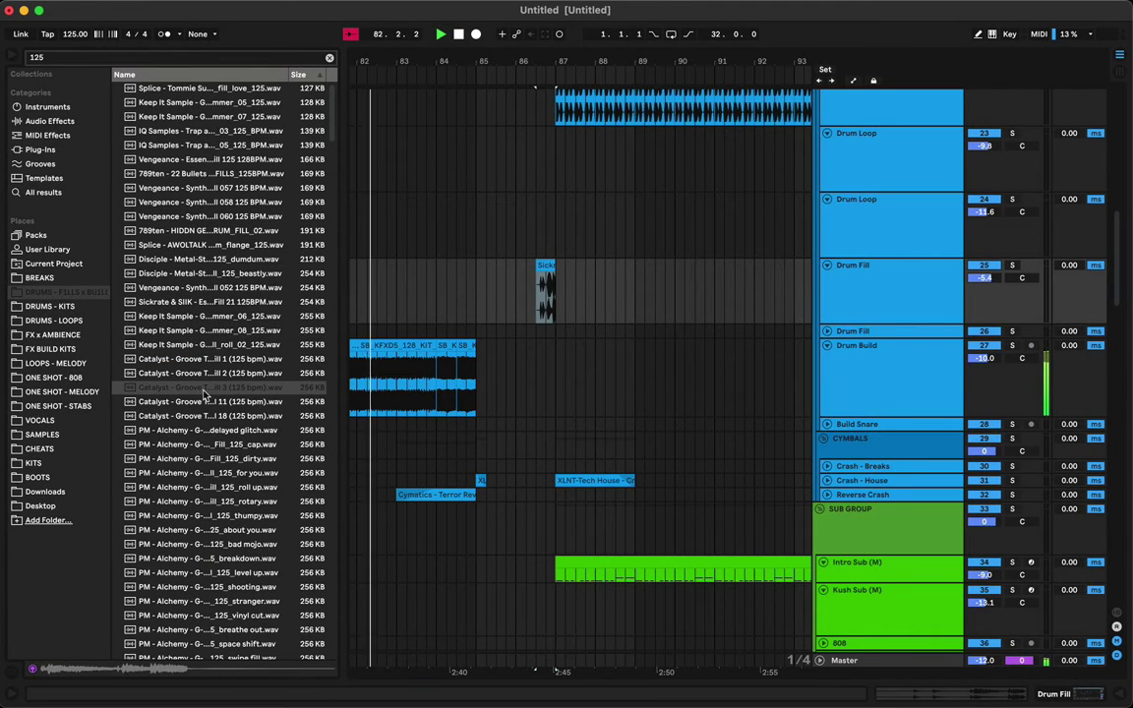
click(185, 473)
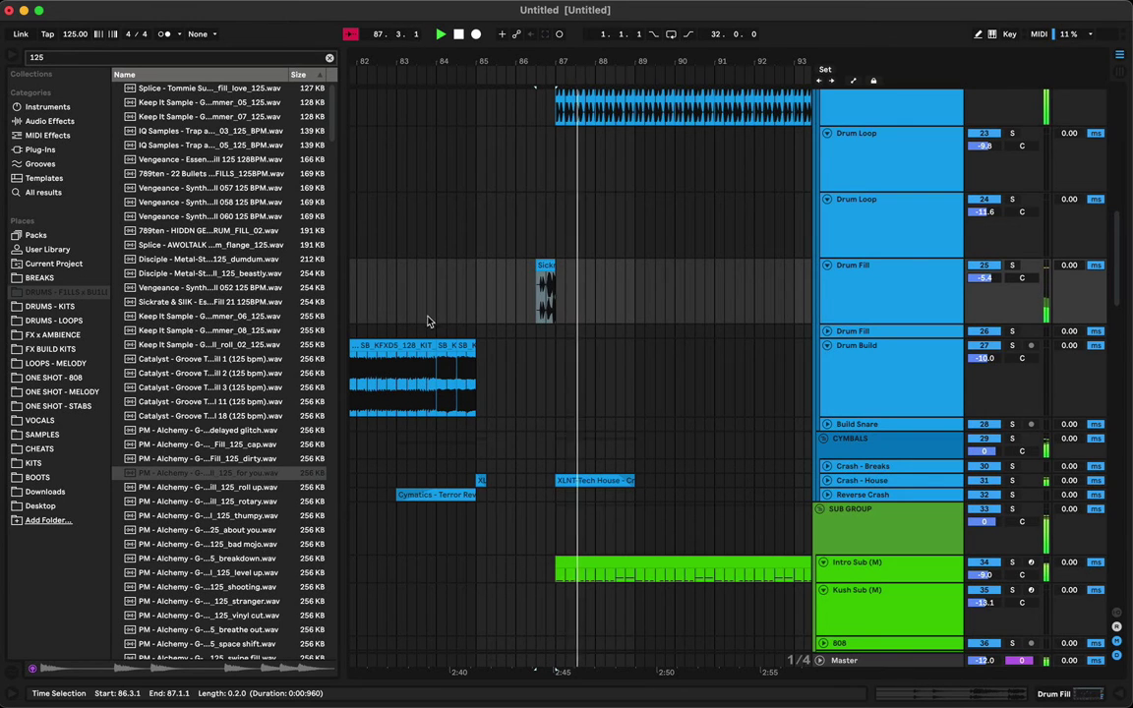
click(189, 557)
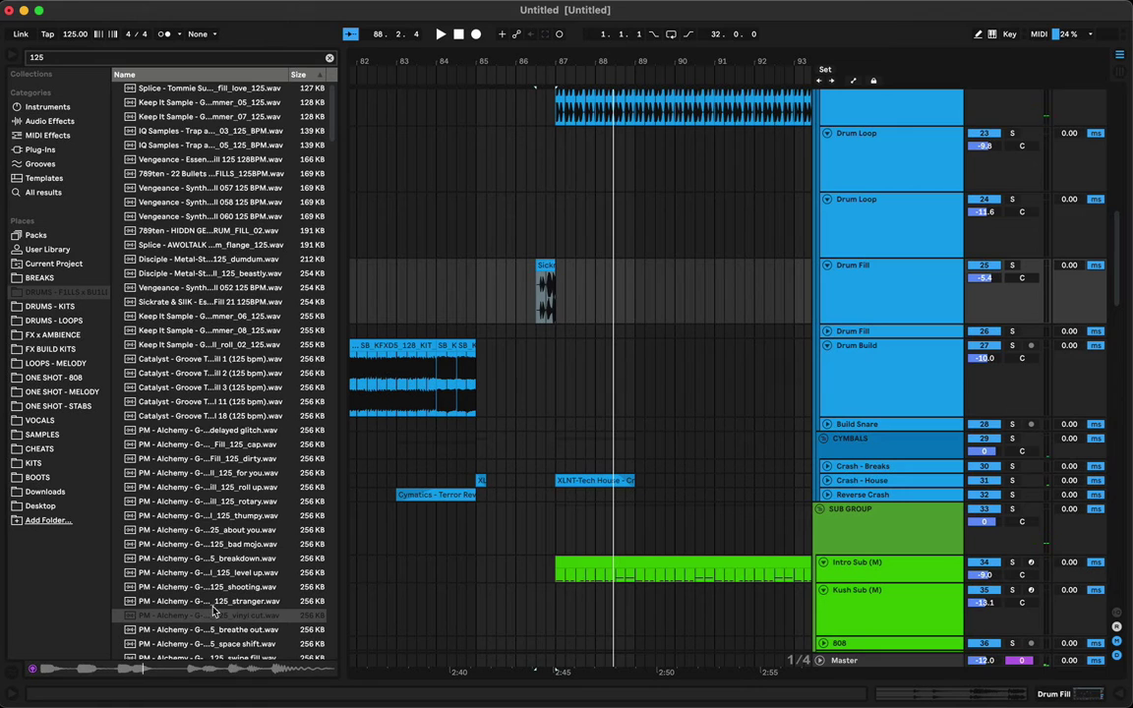
scroll(190, 545, down, 3)
click(213, 581)
scroll(210, 573, down, 3)
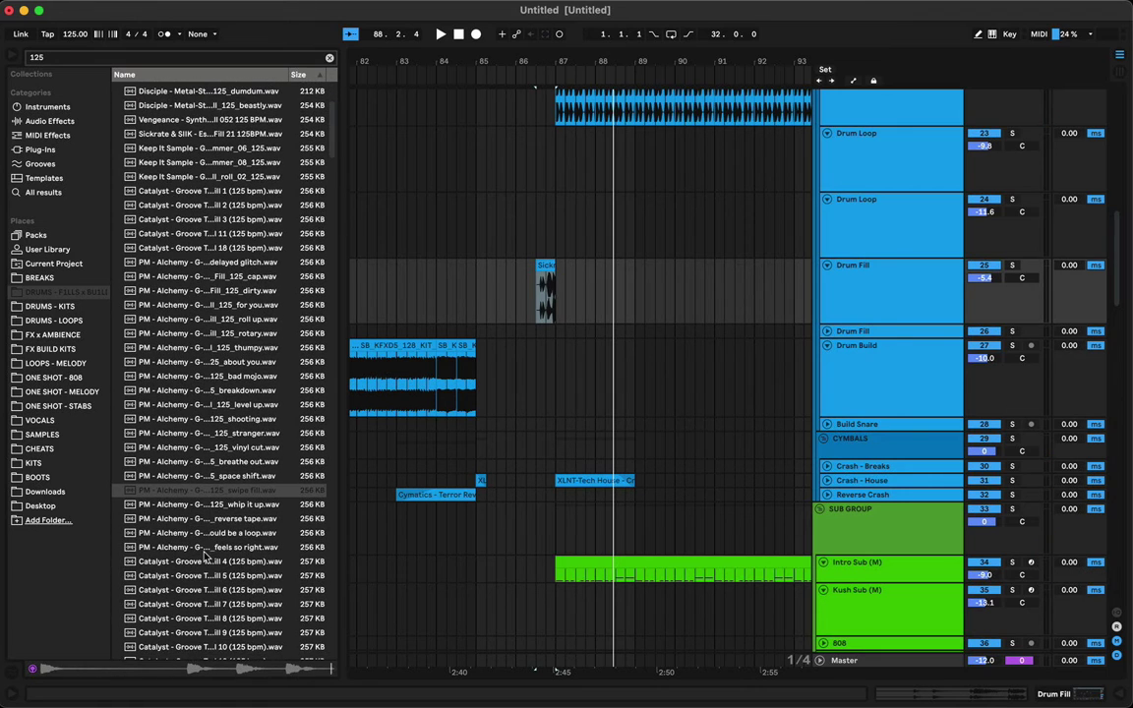
click(206, 559)
scroll(206, 557, down, 3)
click(206, 555)
scroll(206, 552, down, 2)
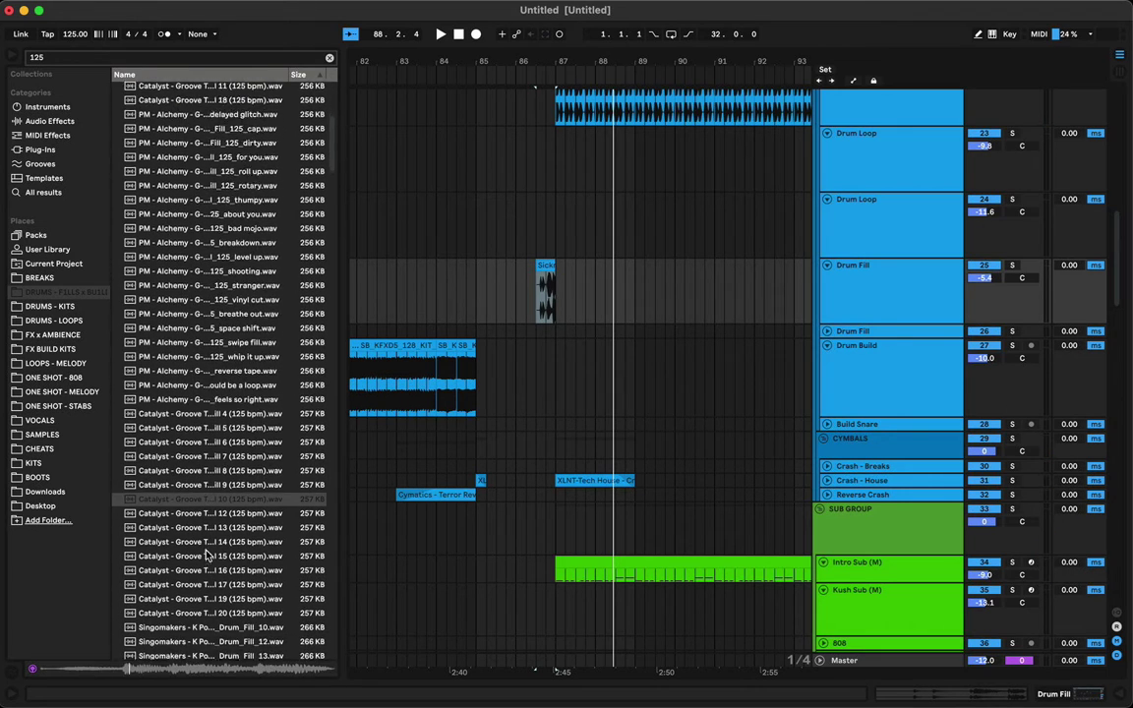
- Preview the IQ Samples Trap, 789ten 22 Bullets and first Vengeance Synth (046) drum fills
scroll(207, 551, down, 5)
click(205, 533)
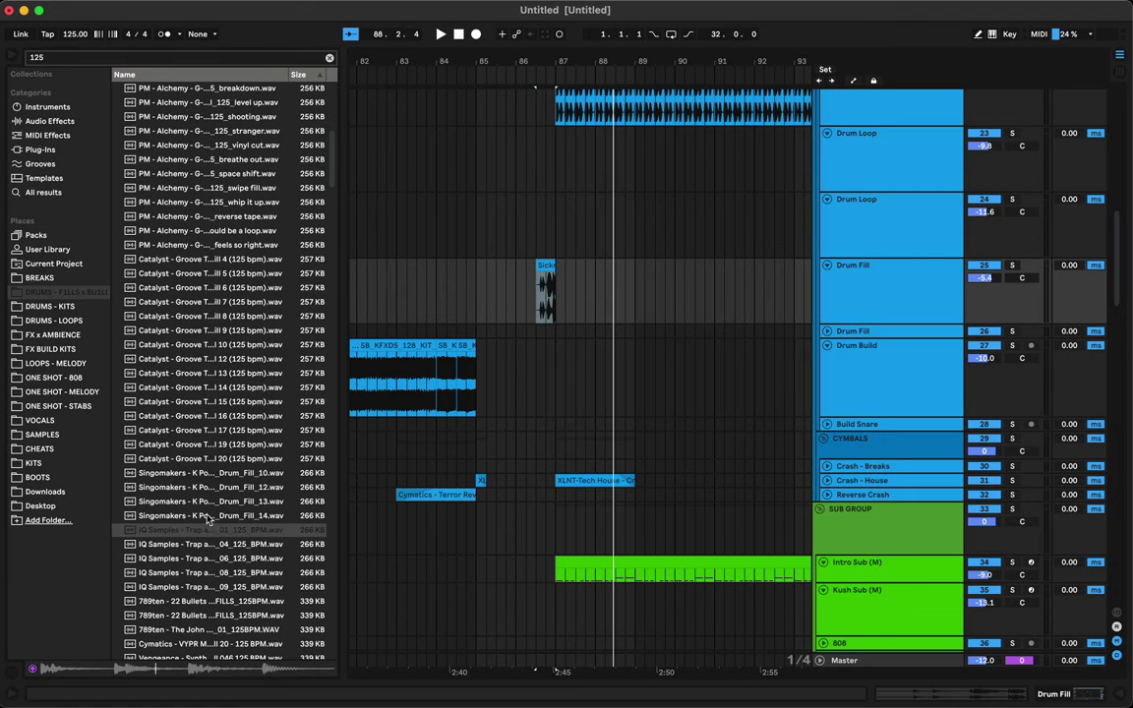
click(209, 502)
scroll(209, 506, down, 2)
click(209, 506)
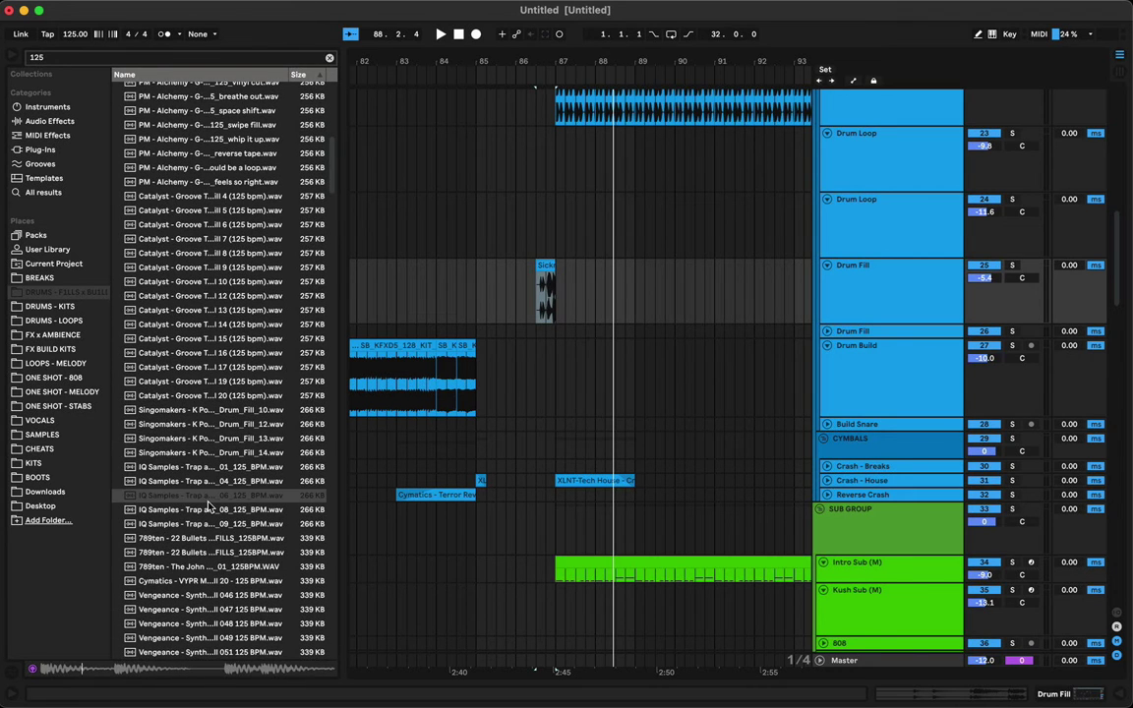
scroll(206, 511, down, 2)
click(204, 523)
scroll(204, 524, down, 3)
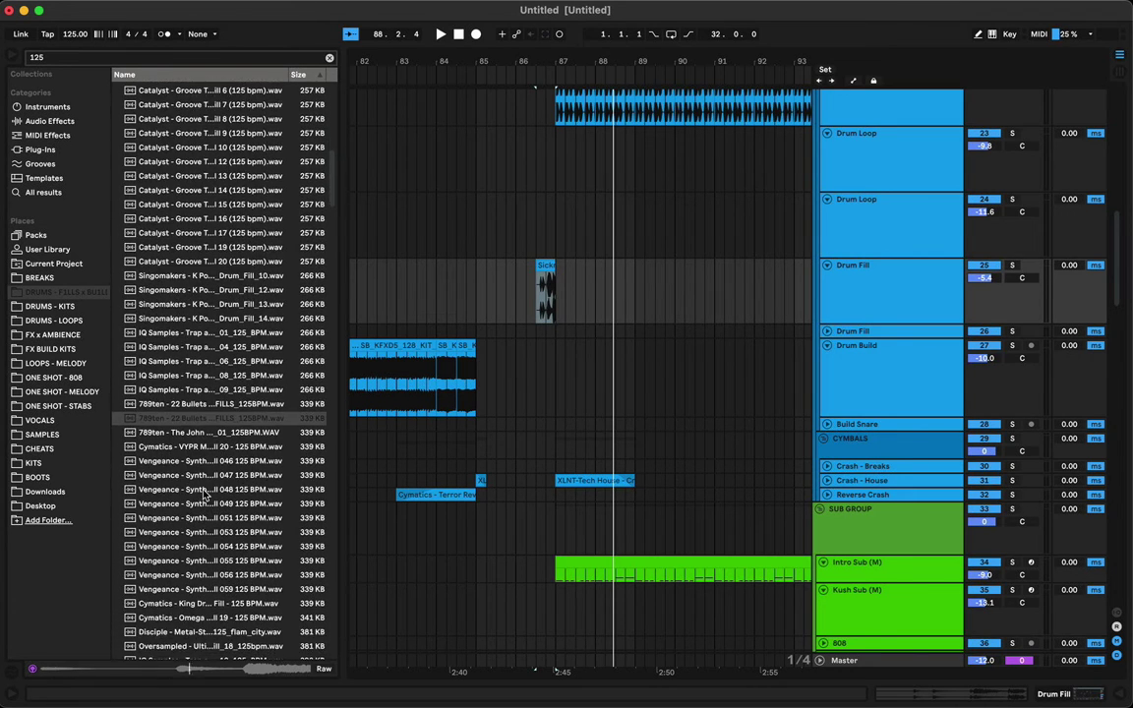
click(201, 462)
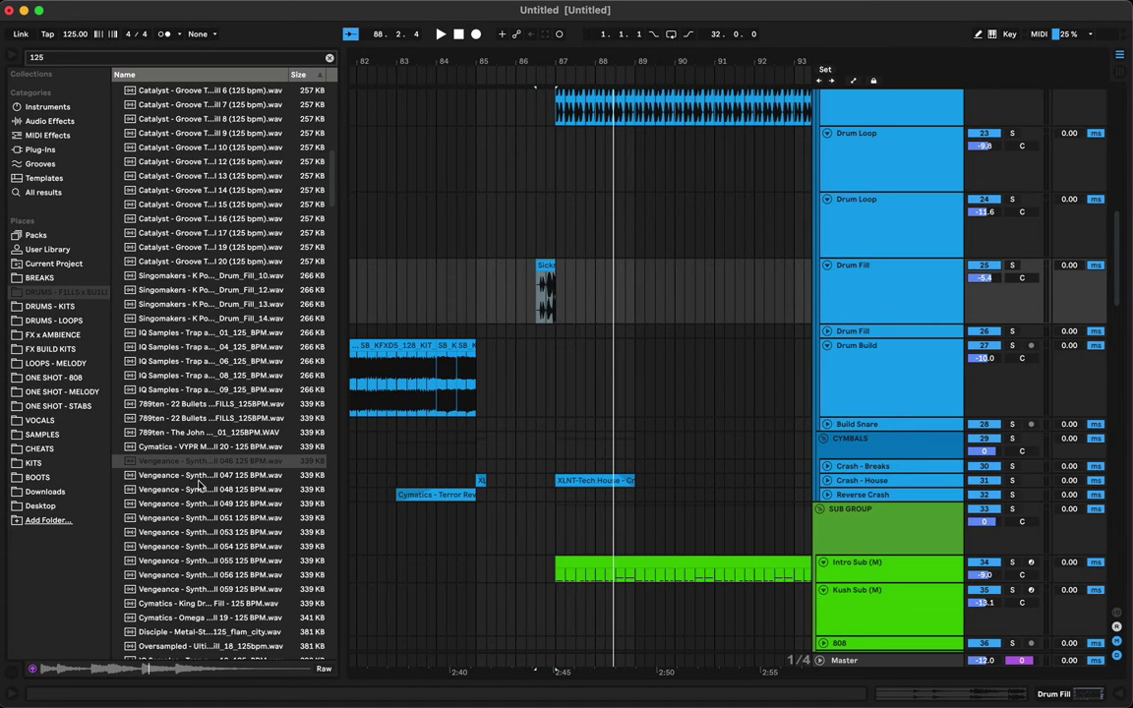
- Preview the Disciple flam_city and groovy_boi, Oversampled 05, PM Wild Trap Rewinder and Ghosthack 07 fills
click(201, 502)
scroll(202, 502, down, 4)
click(202, 502)
scroll(202, 504, down, 3)
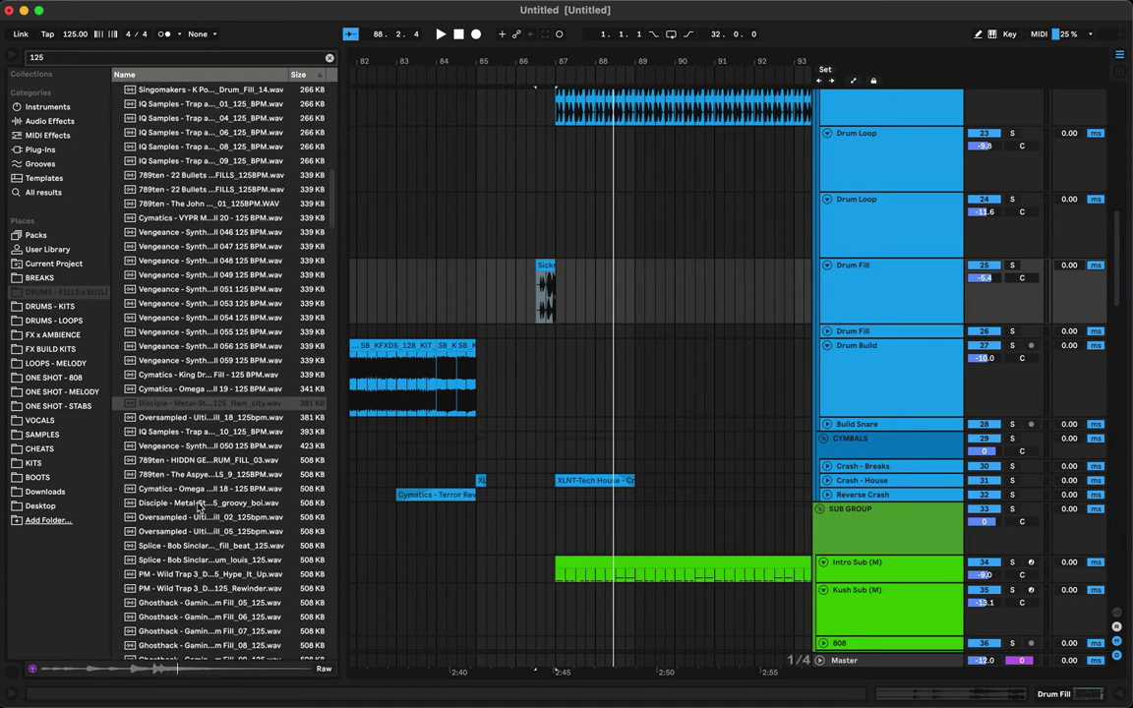
scroll(199, 501, down, 3)
click(190, 442)
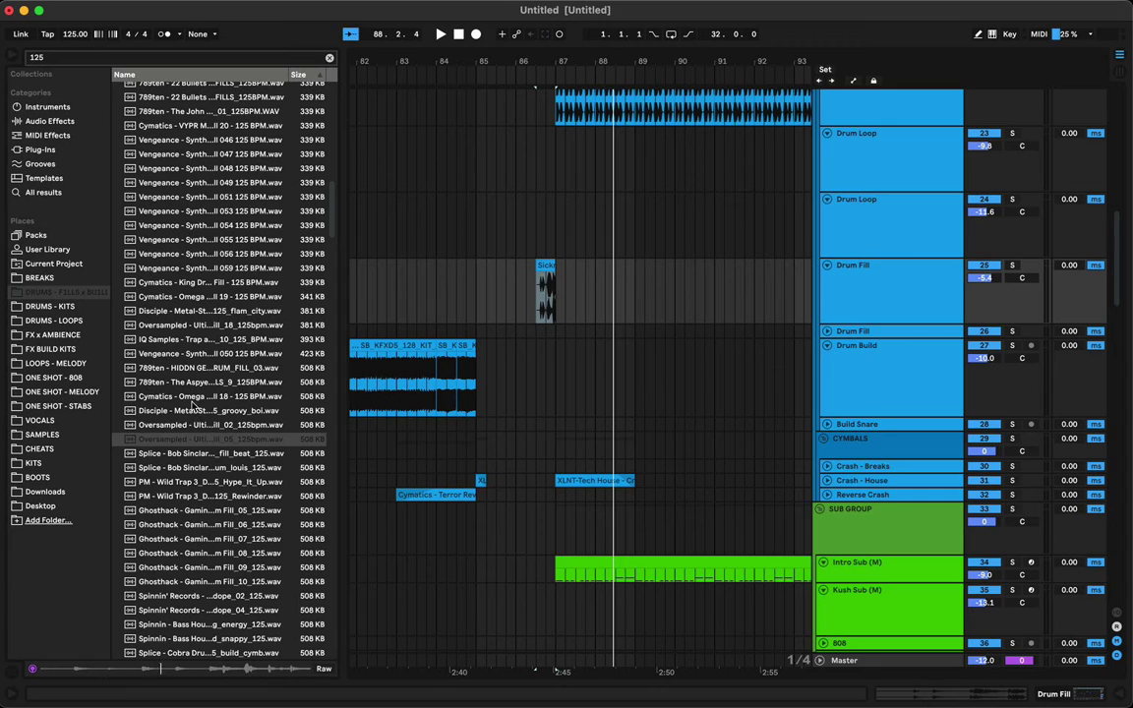
key(Up)
key(Up)
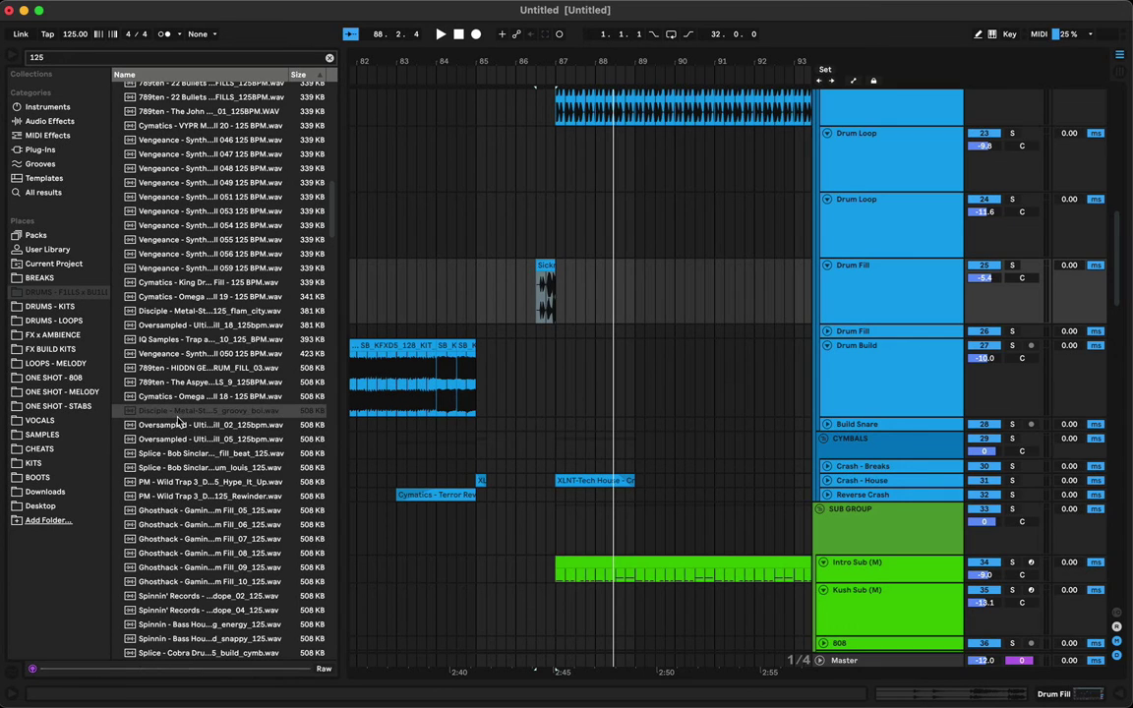
click(194, 497)
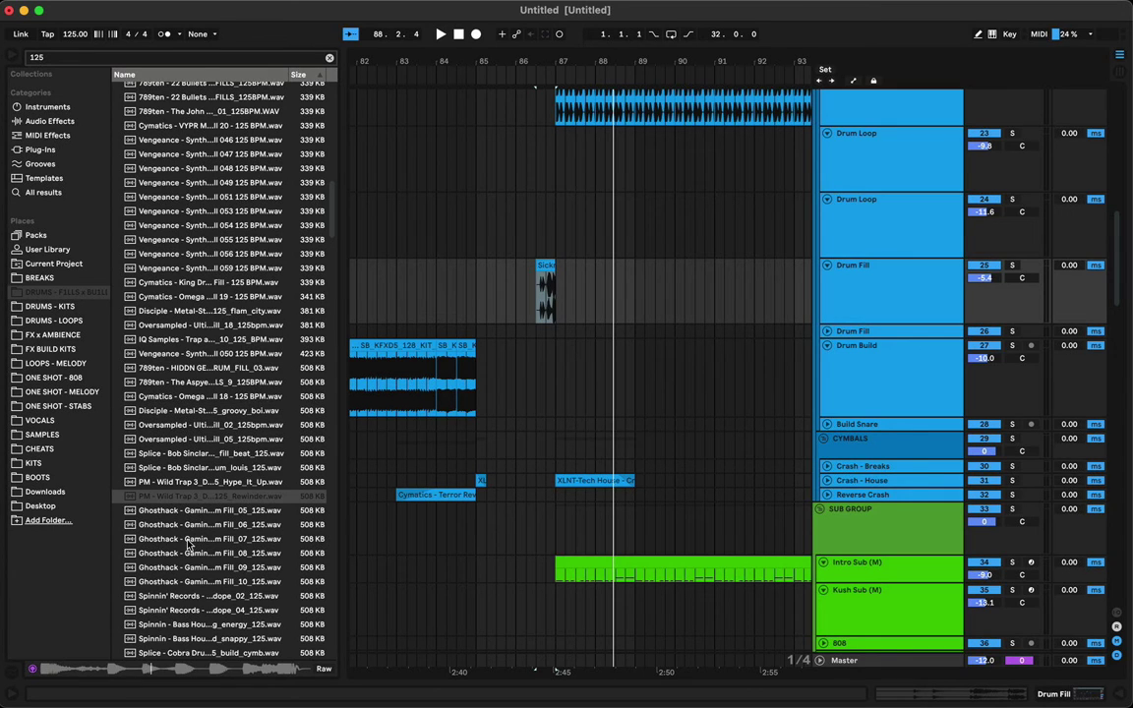
click(189, 539)
- Preview the Spinnin' Records dope_04, Bingoshakerz and Splice White Label afterlife and elixir fills
scroll(177, 482, down, 5)
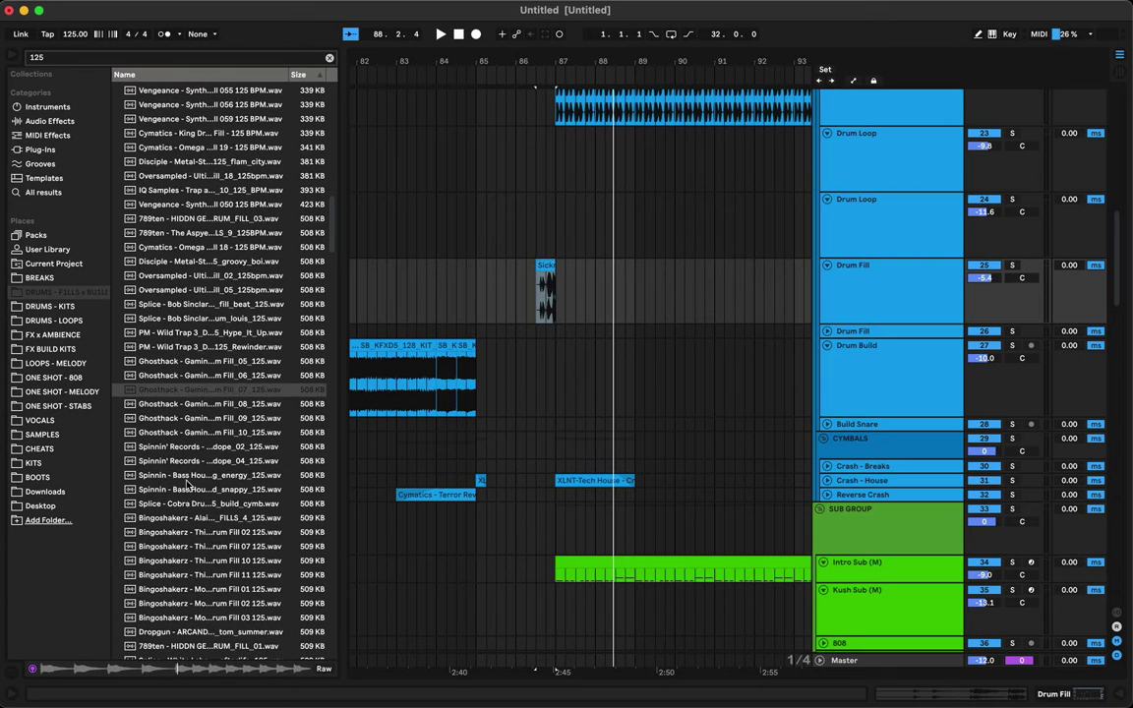
click(187, 461)
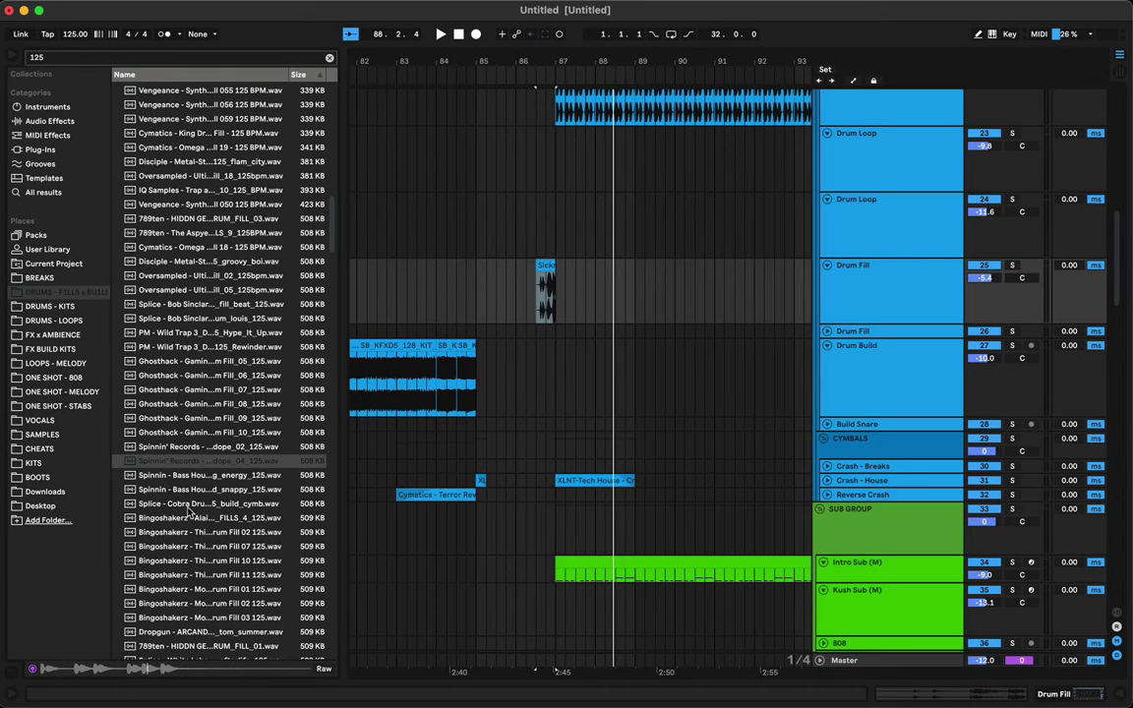
scroll(189, 507, down, 4)
click(189, 487)
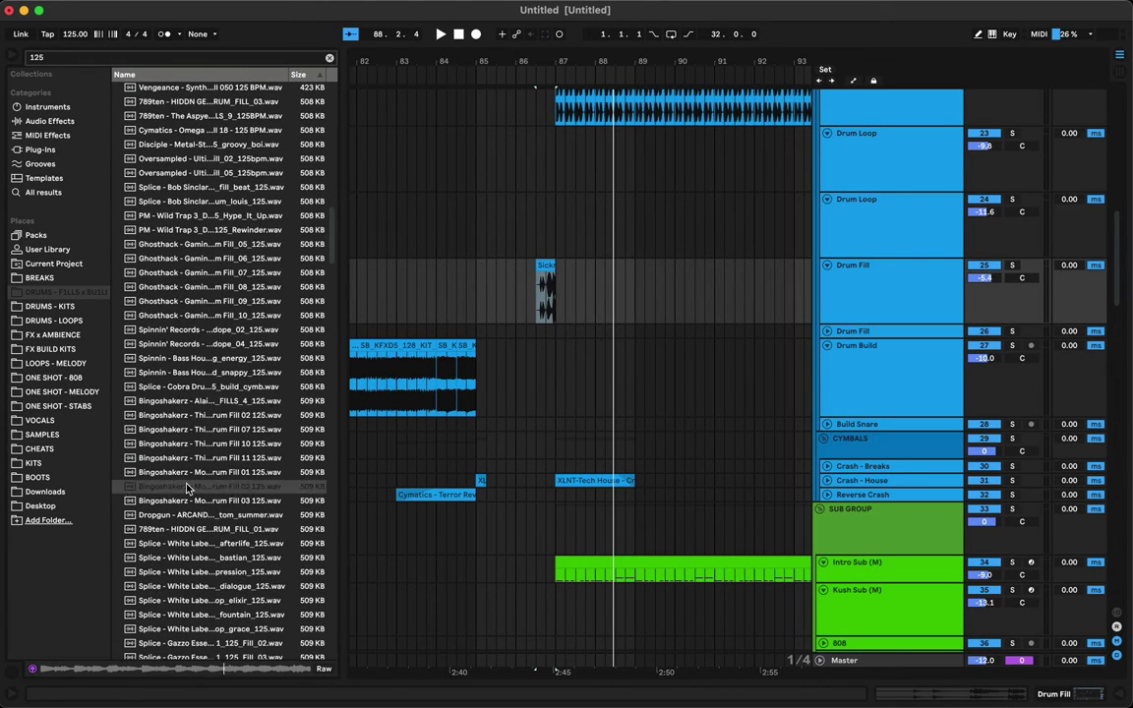
scroll(192, 477, down, 3)
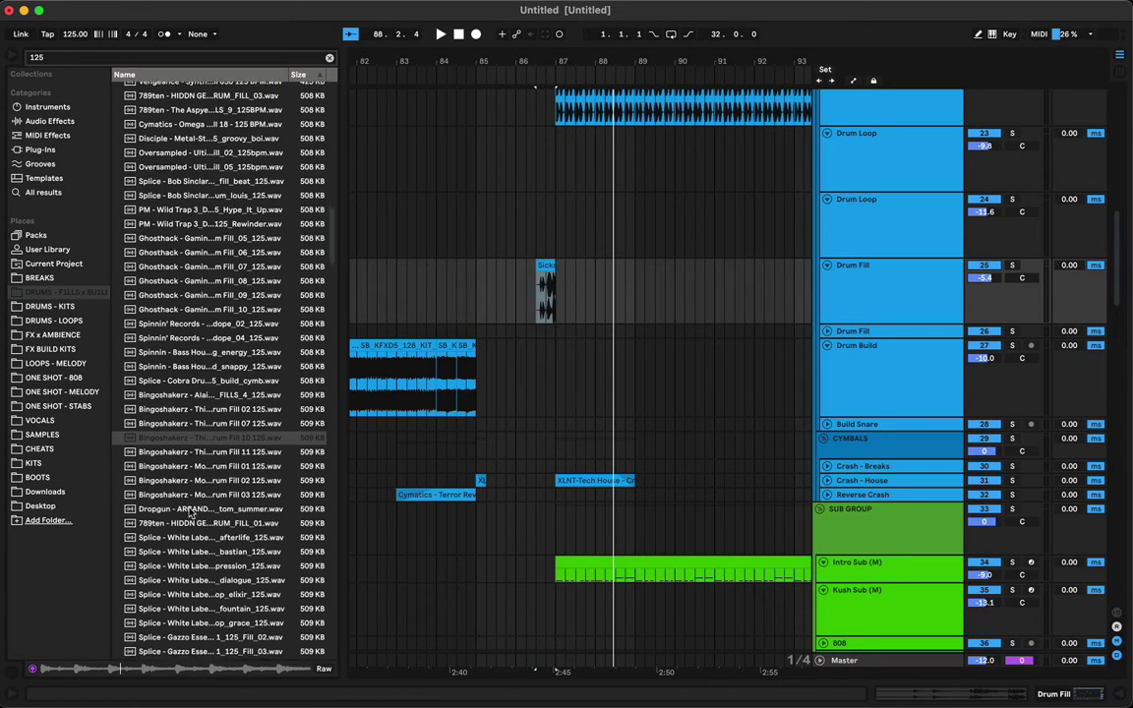
click(191, 467)
scroll(192, 472, down, 3)
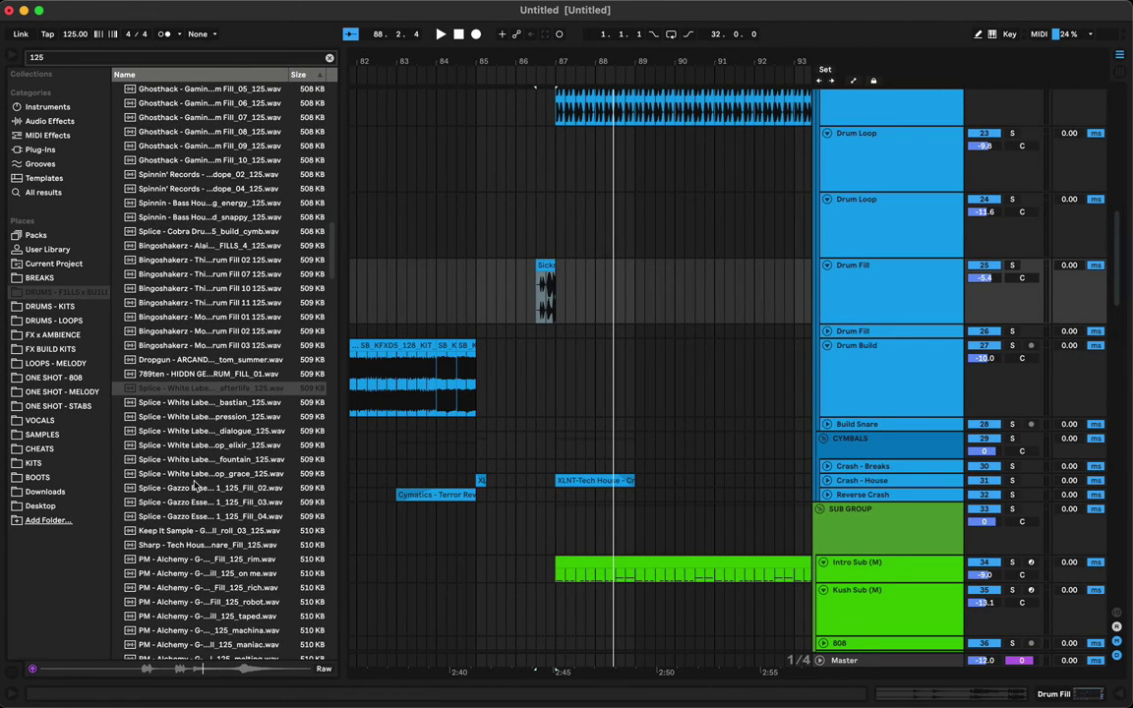
click(199, 447)
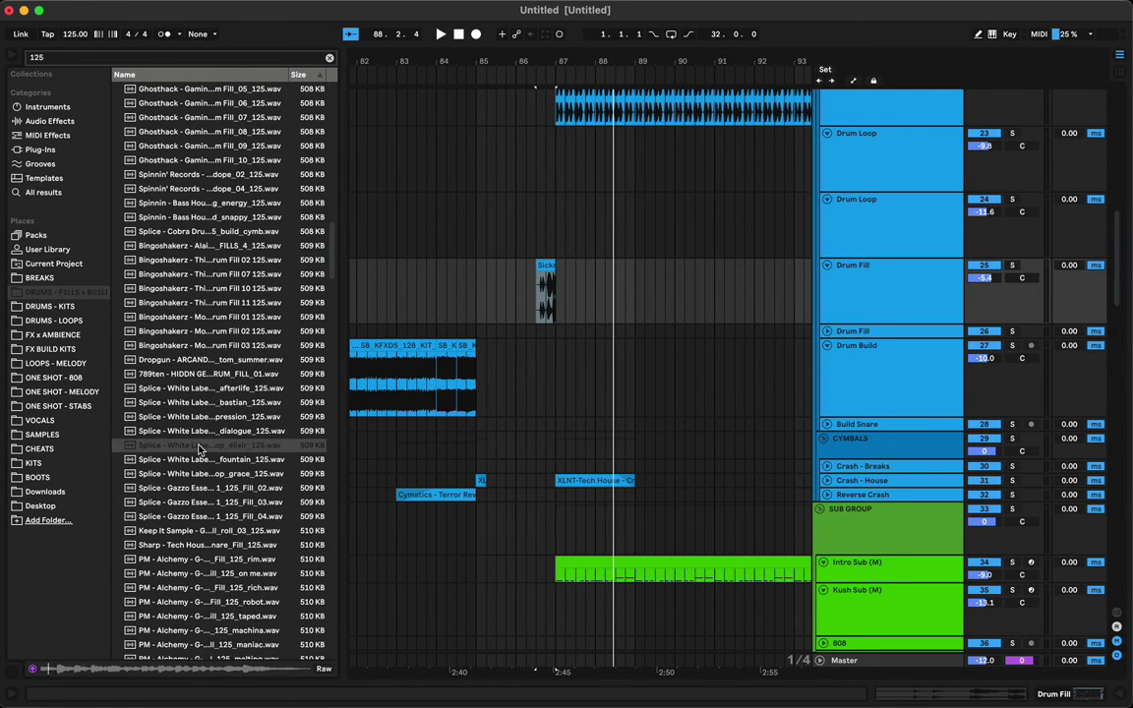
- Preview Splice - Gazzo Essentials Vol. 1_125_Fill_03 and place it at 86.1.1 on the first Drum Fill track over the Sickrate fill
click(201, 504)
scroll(200, 508, down, 3)
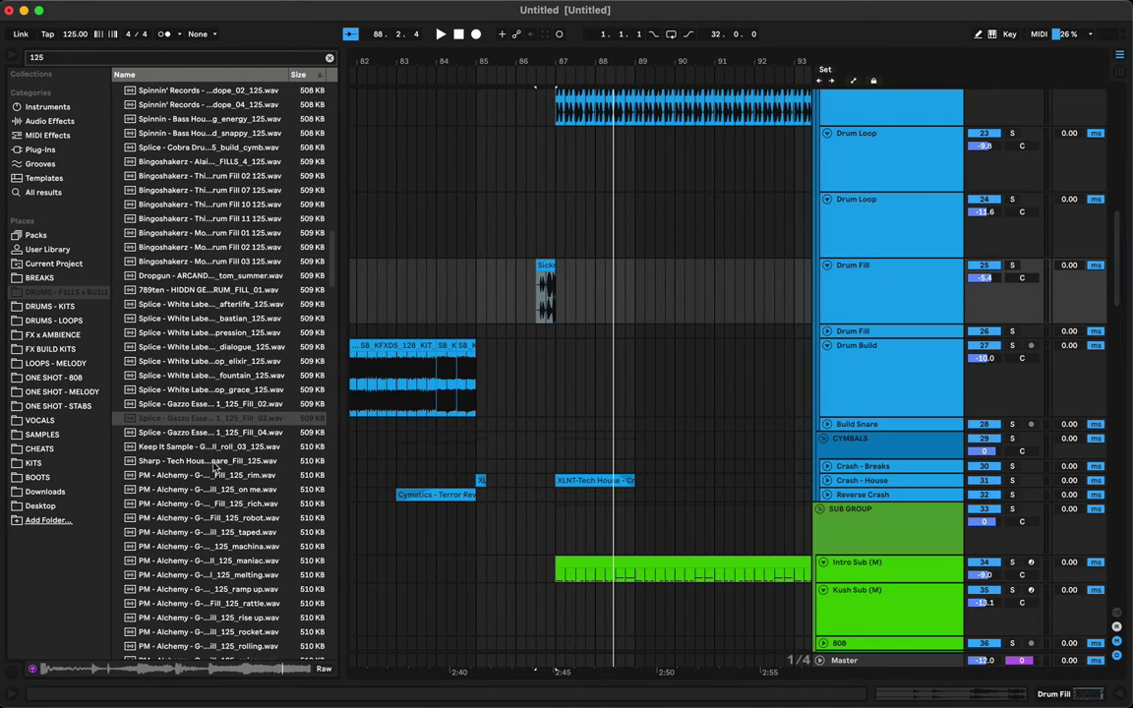
drag(502, 325, 518, 298)
- Turn off warping on the Gazzo fill clip and audition it from about bar 83 into the drop
click(408, 315)
key(space)
double_click(532, 266)
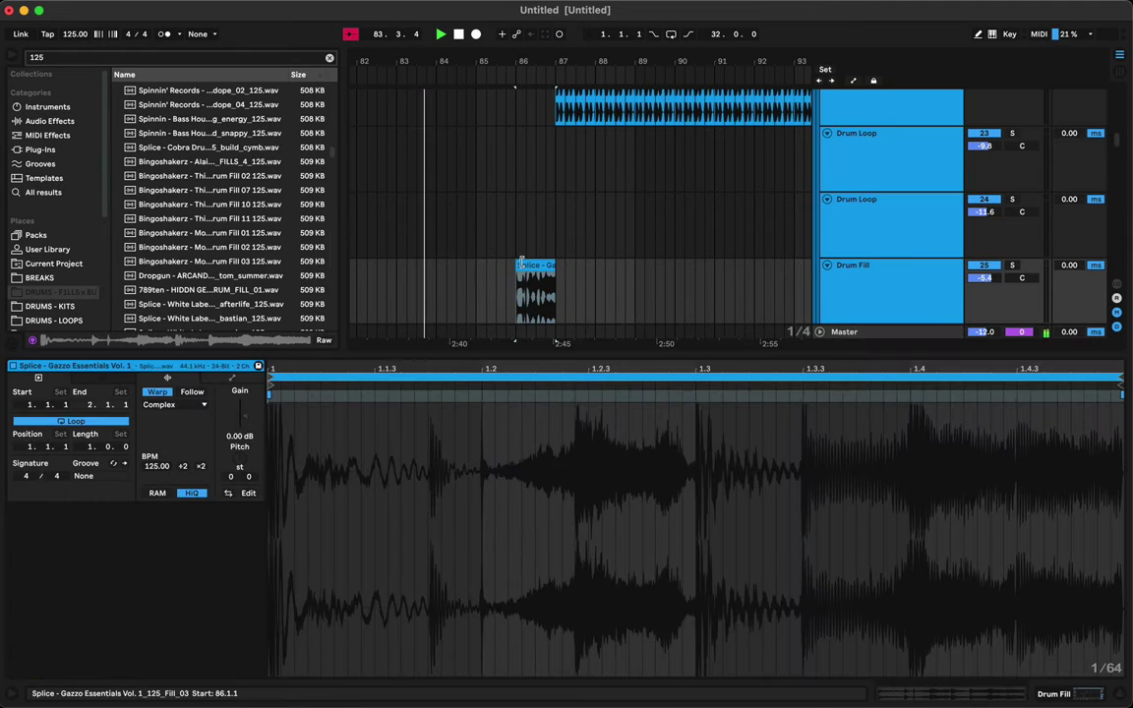
click(157, 392)
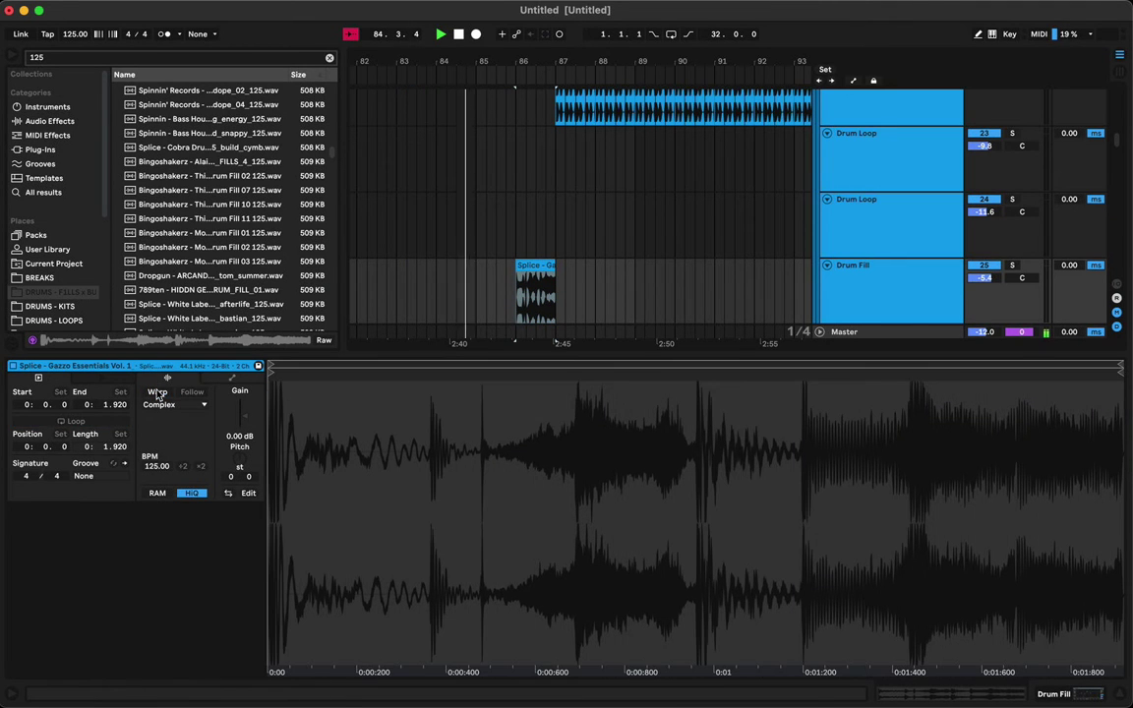
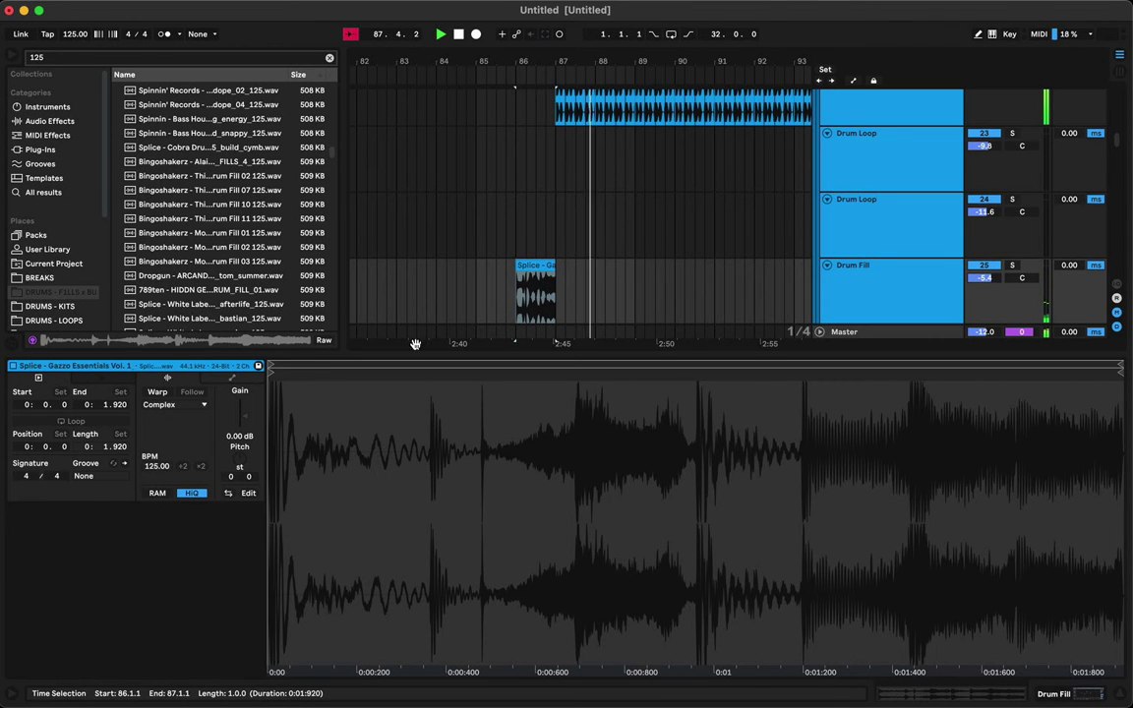
key(alt+super+l)
key(space)
- Preview the 510 KB PM - Alchemy fills, including rim, robot, melting, spicey, shuffler and wine it up
click(197, 488)
click(202, 475)
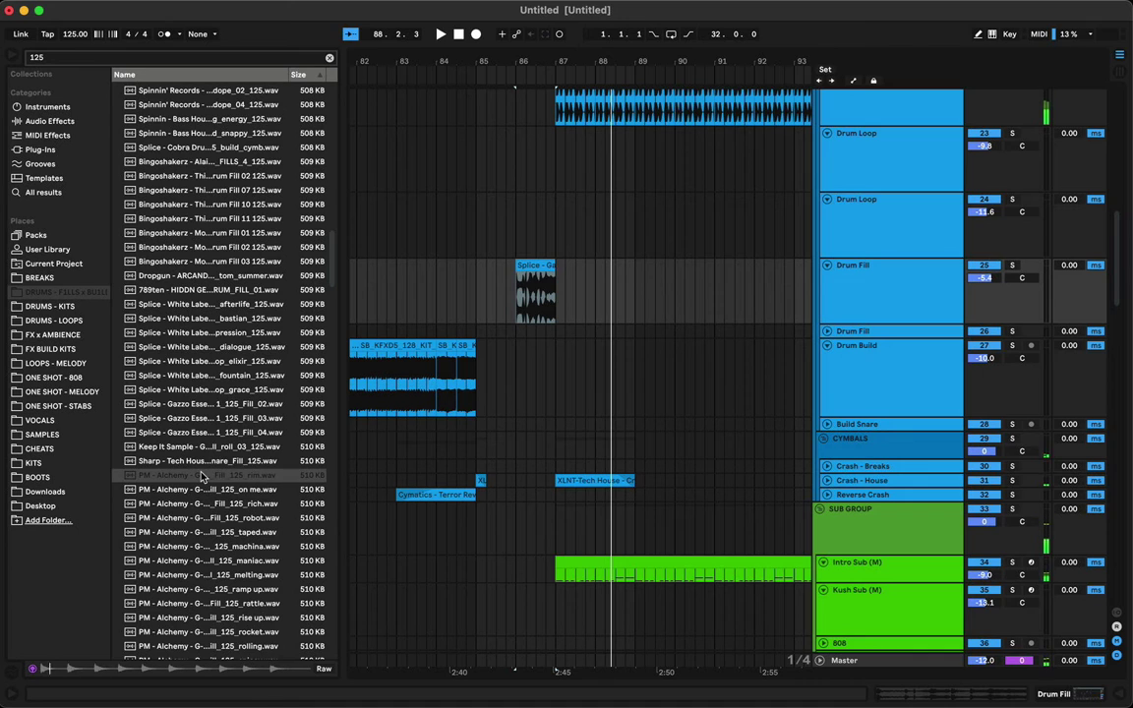
click(204, 521)
scroll(204, 545, down, 2)
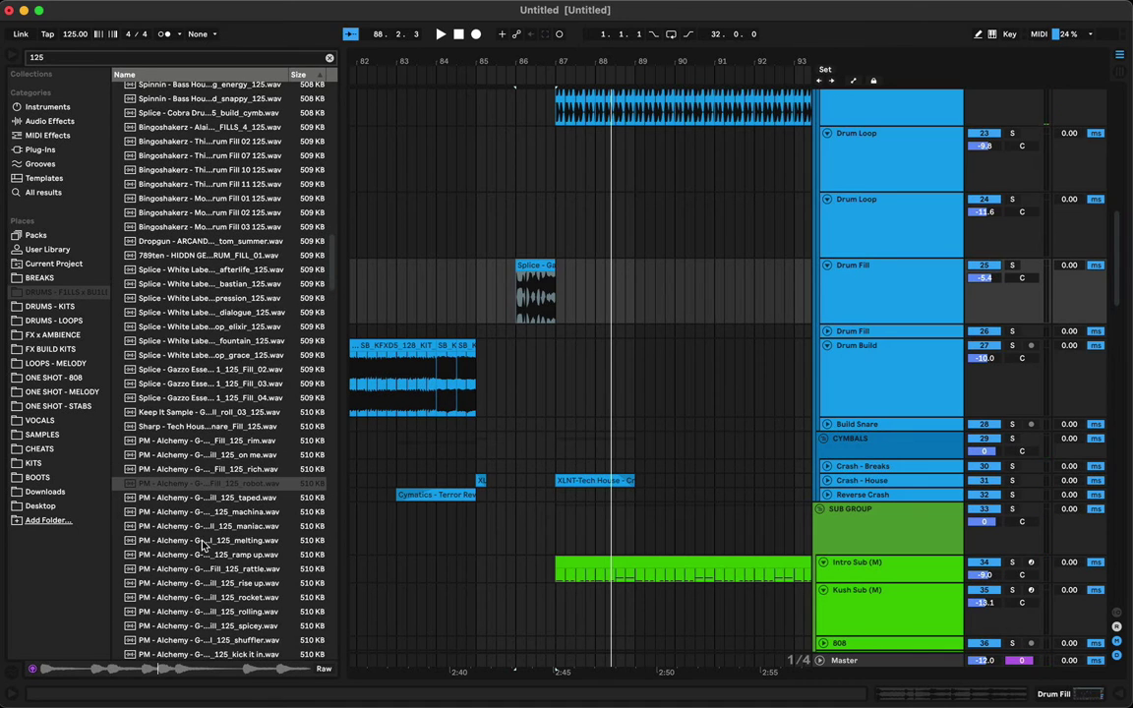
click(204, 542)
scroll(203, 550, down, 4)
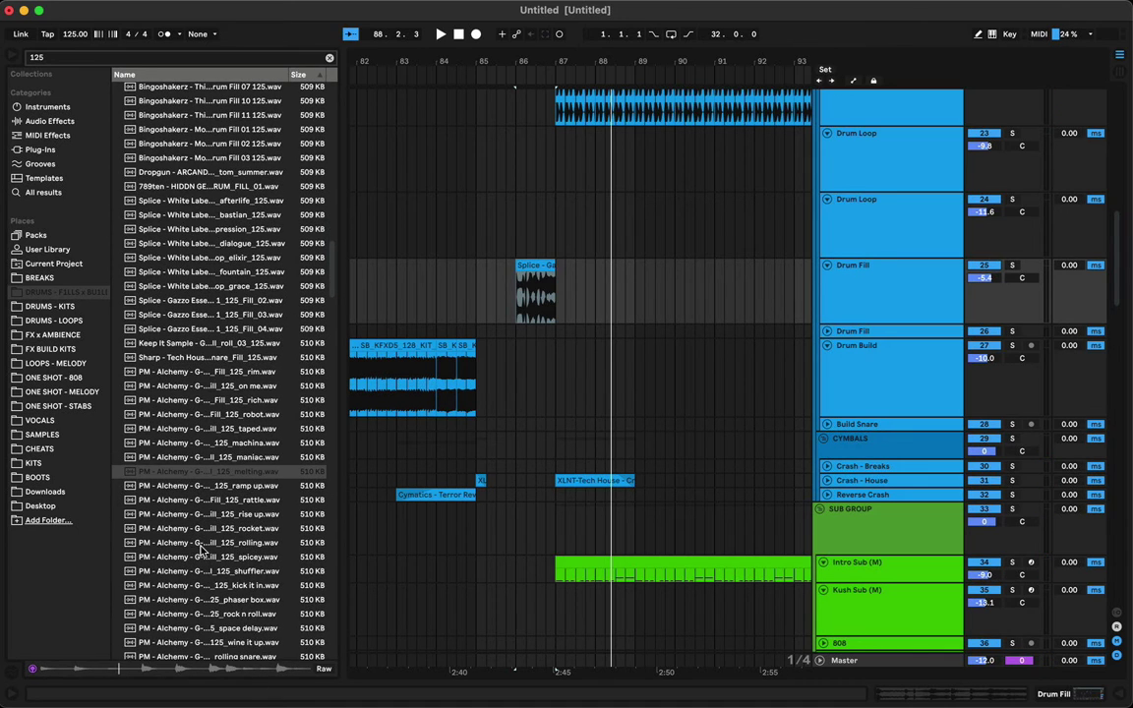
click(197, 556)
scroll(192, 558, down, 1)
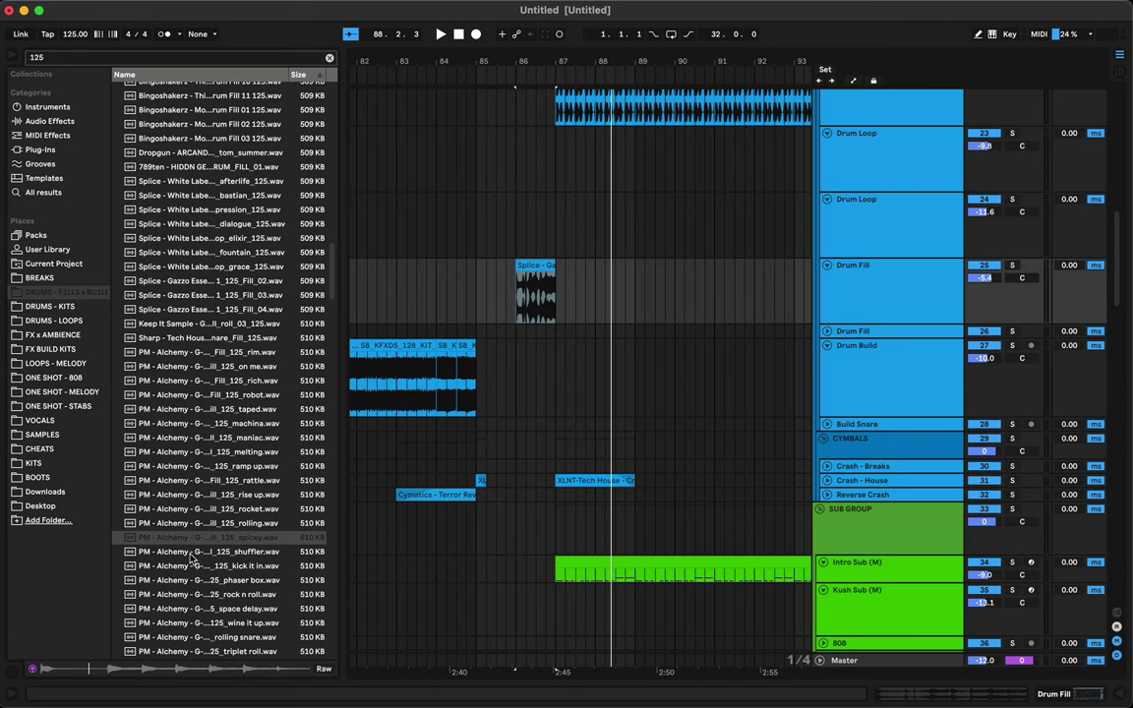
click(193, 553)
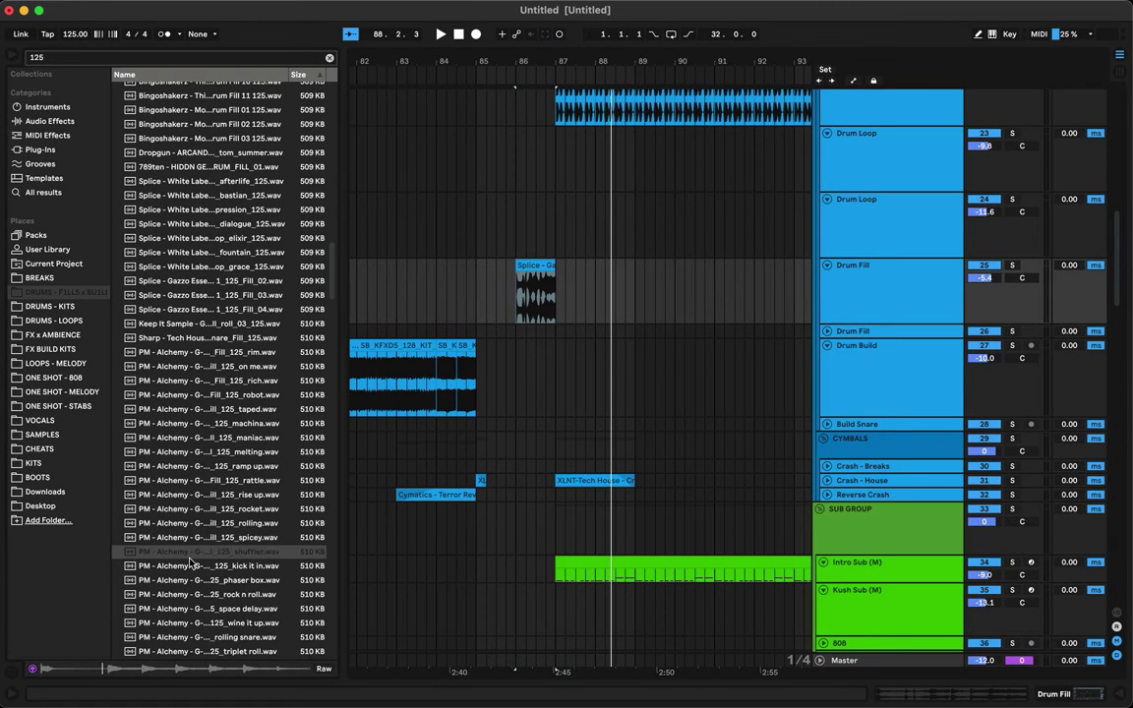
scroll(191, 558, down, 4)
click(191, 548)
- Preview the 789ten DRUM_FILL_04 sample and the 1 MB Bingoshakerz fills, including Drum Fill 01, 05, 13 and 14
scroll(193, 552, down, 15)
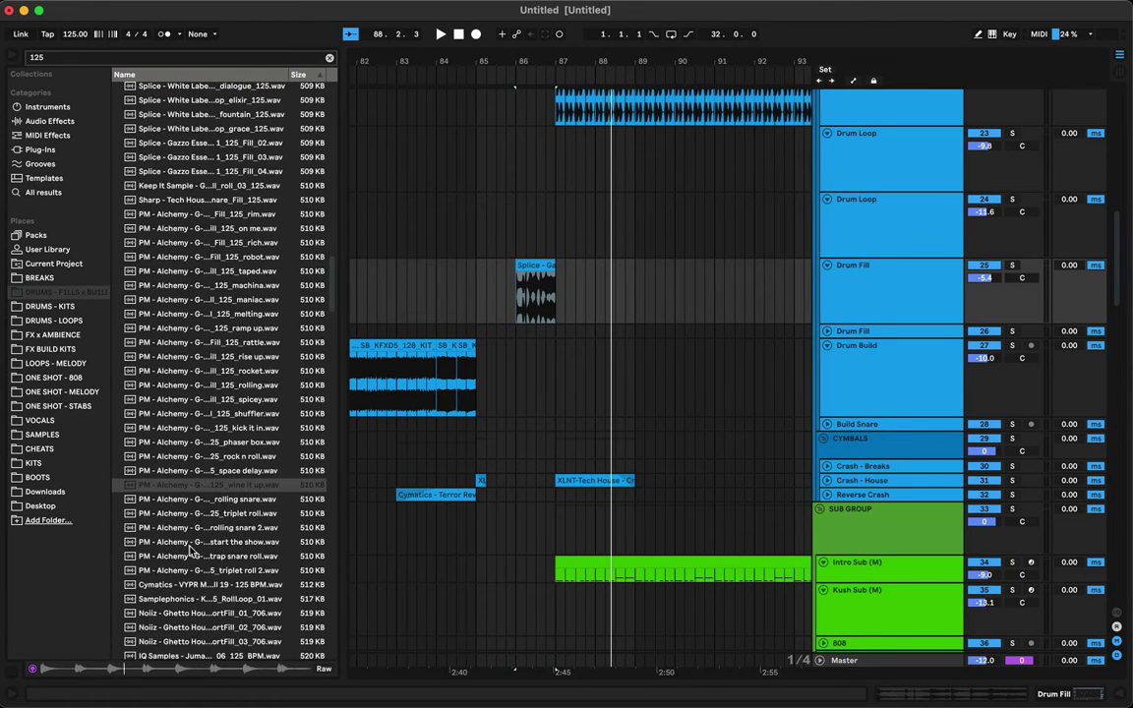
click(193, 547)
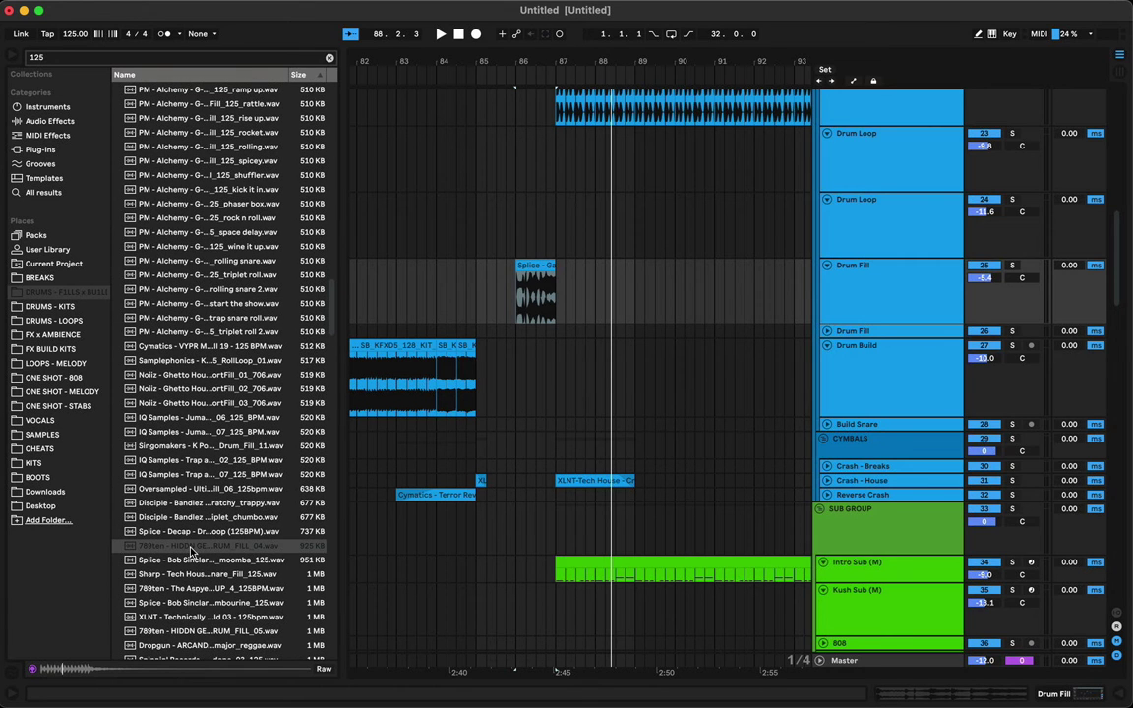
scroll(190, 551, down, 7)
click(191, 552)
scroll(191, 551, down, 2)
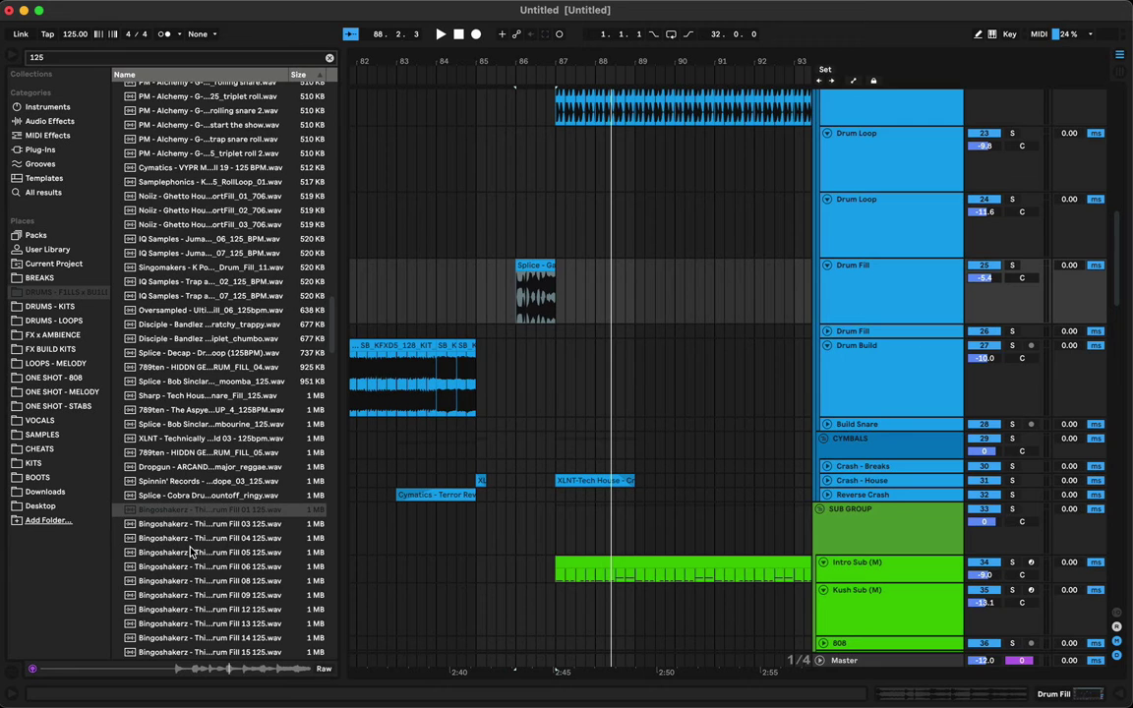
click(193, 552)
scroll(192, 551, down, 1)
scroll(197, 536, down, 4)
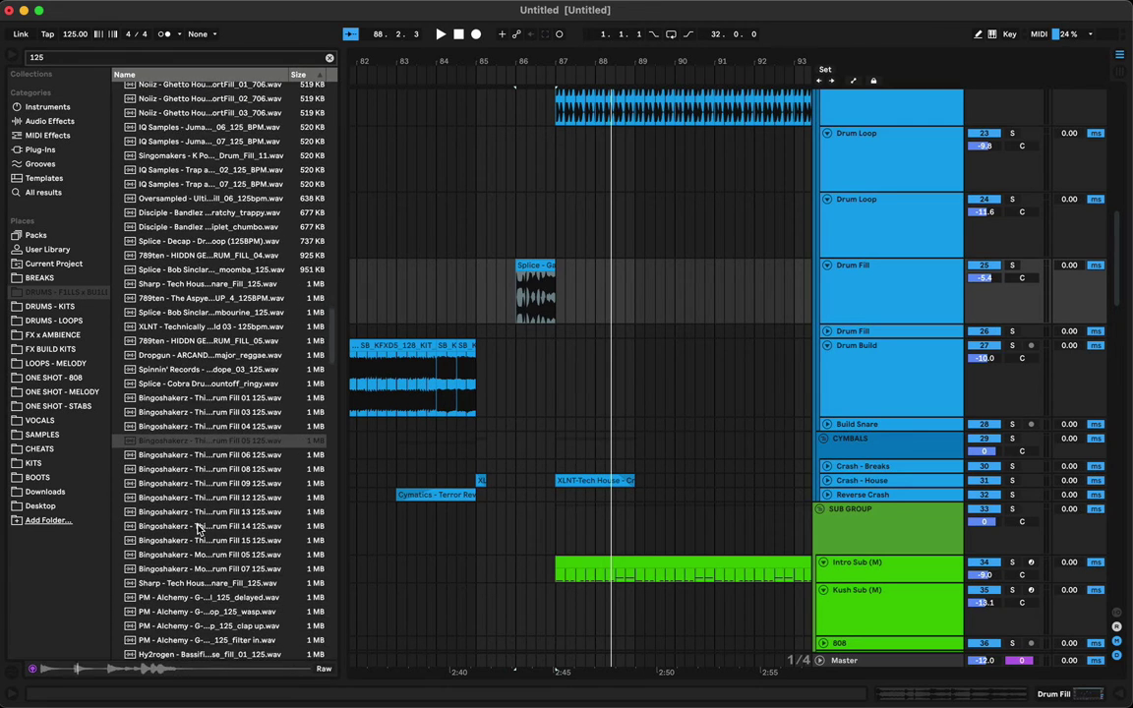
click(200, 512)
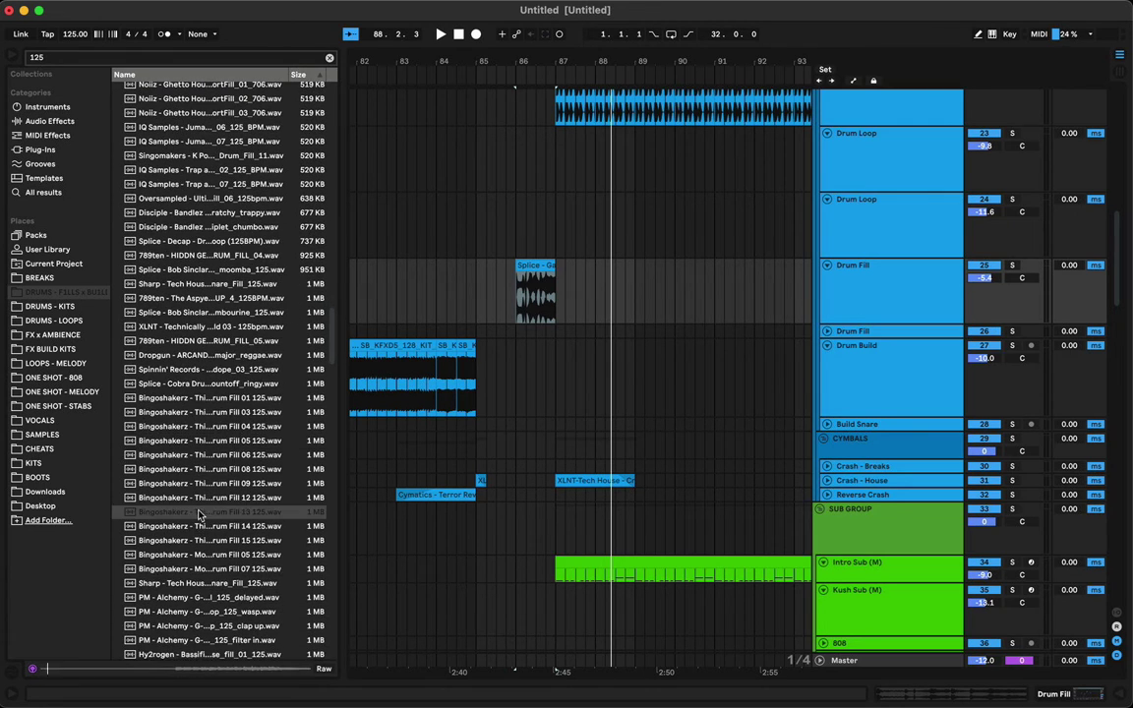
scroll(200, 513, down, 2)
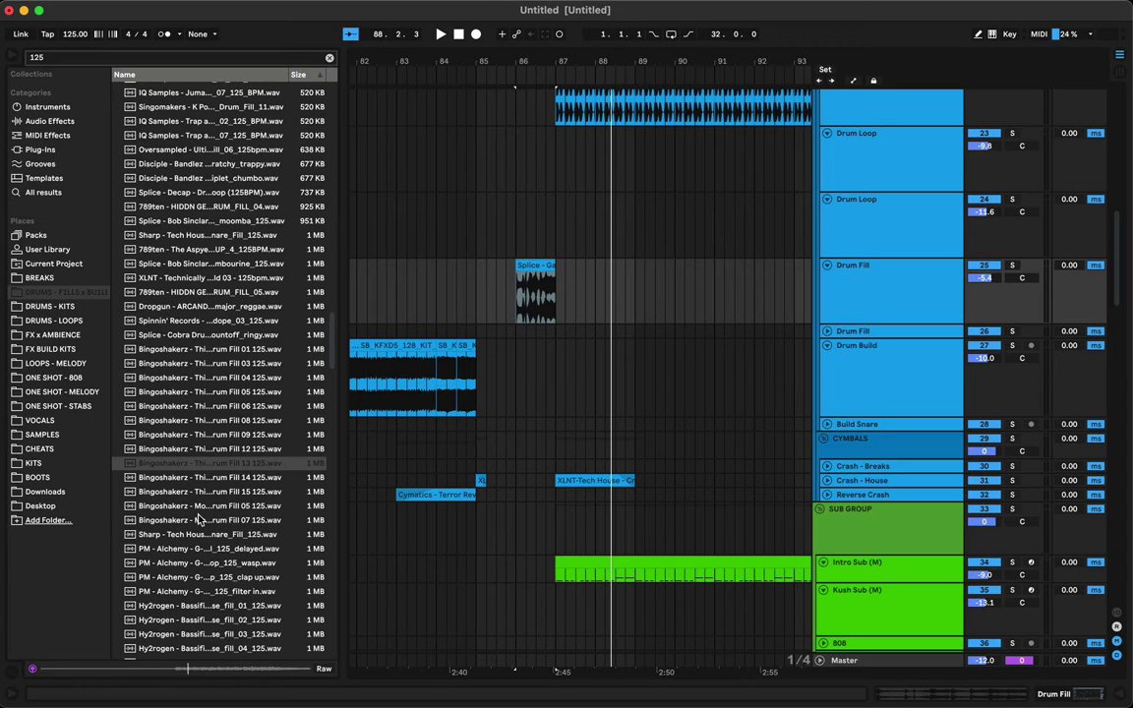
click(199, 519)
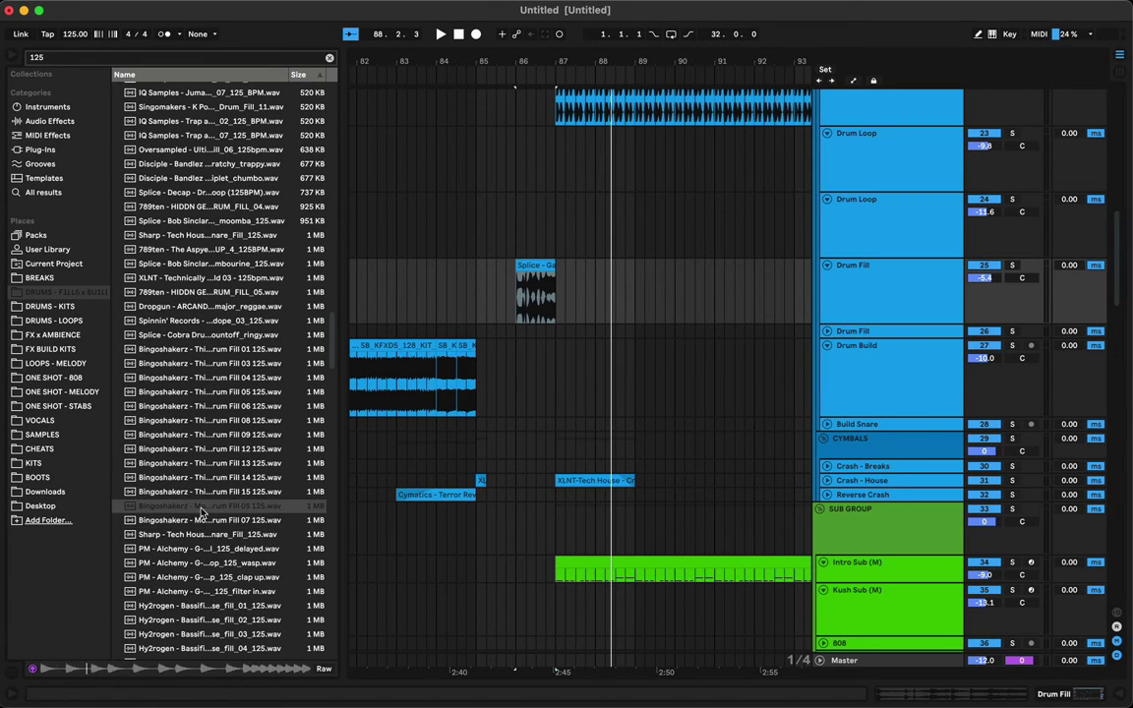
click(202, 479)
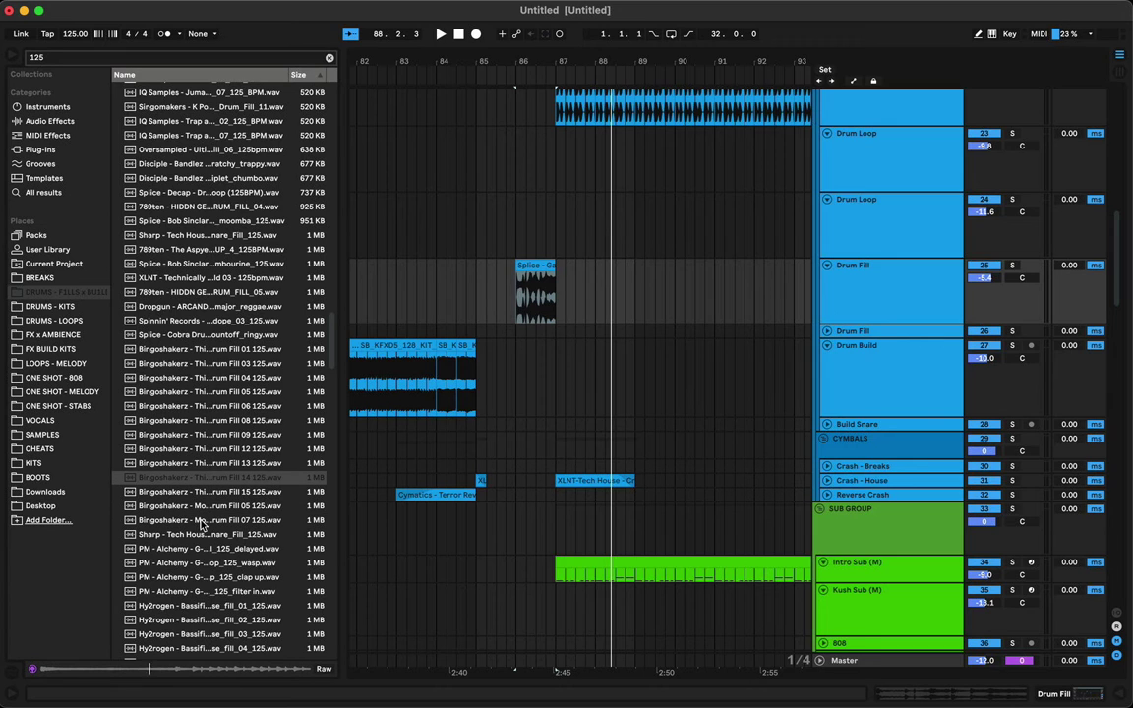
- Place Bingoshakerz Drum Fill 14 125 at 85.1.1 on the first Drum Fill track and audition it from bar 83.4.1
drag(177, 484, 479, 300)
key(space)
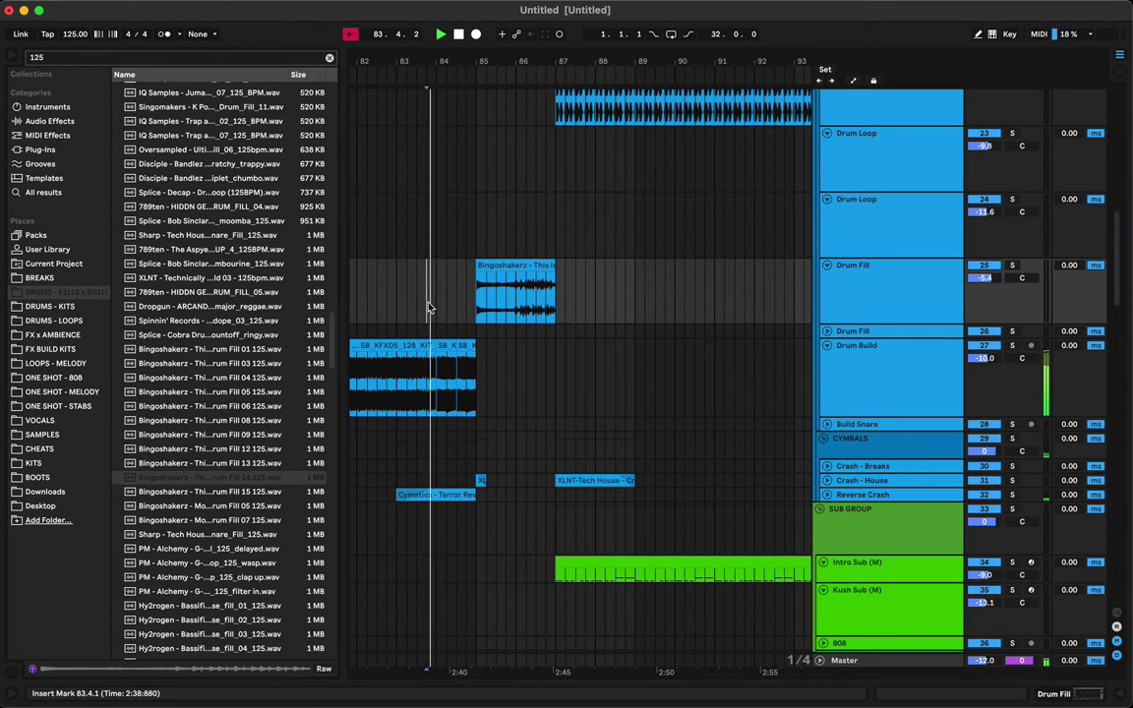
double_click(531, 263)
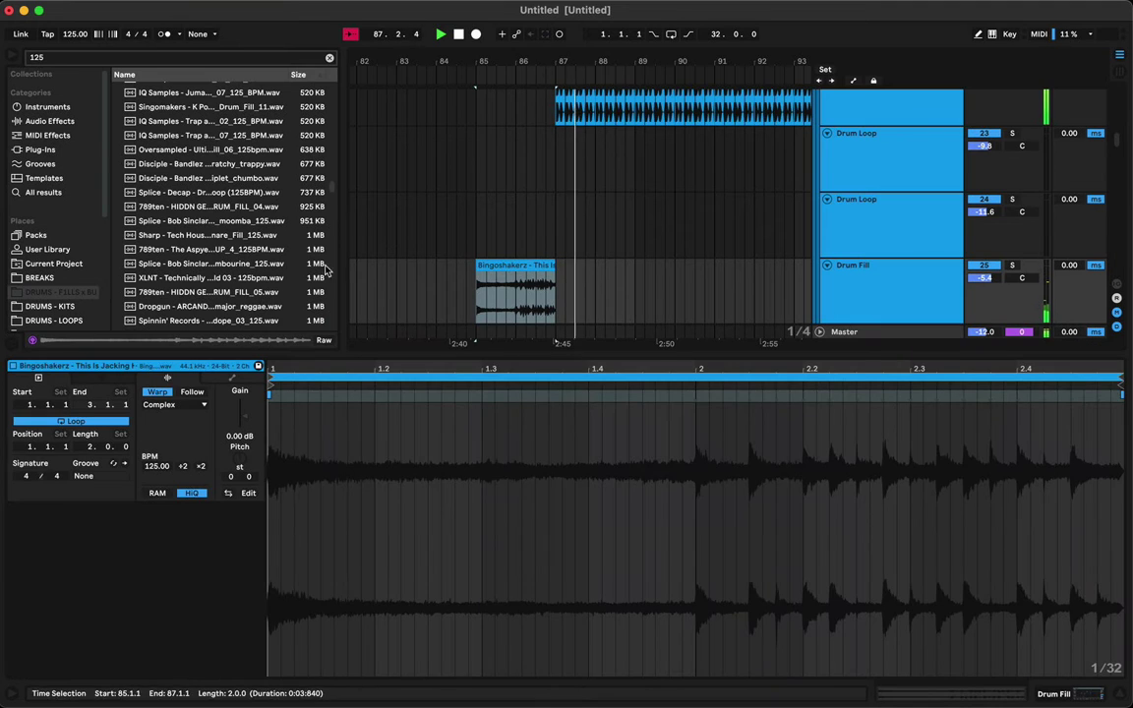
- Preview PM - Alchemy Build Loop_125_filter in, place it at 85.1.1 over the Bingoshakerz fill, and turn off its warping
scroll(230, 249, down, 10)
key(space)
click(211, 175)
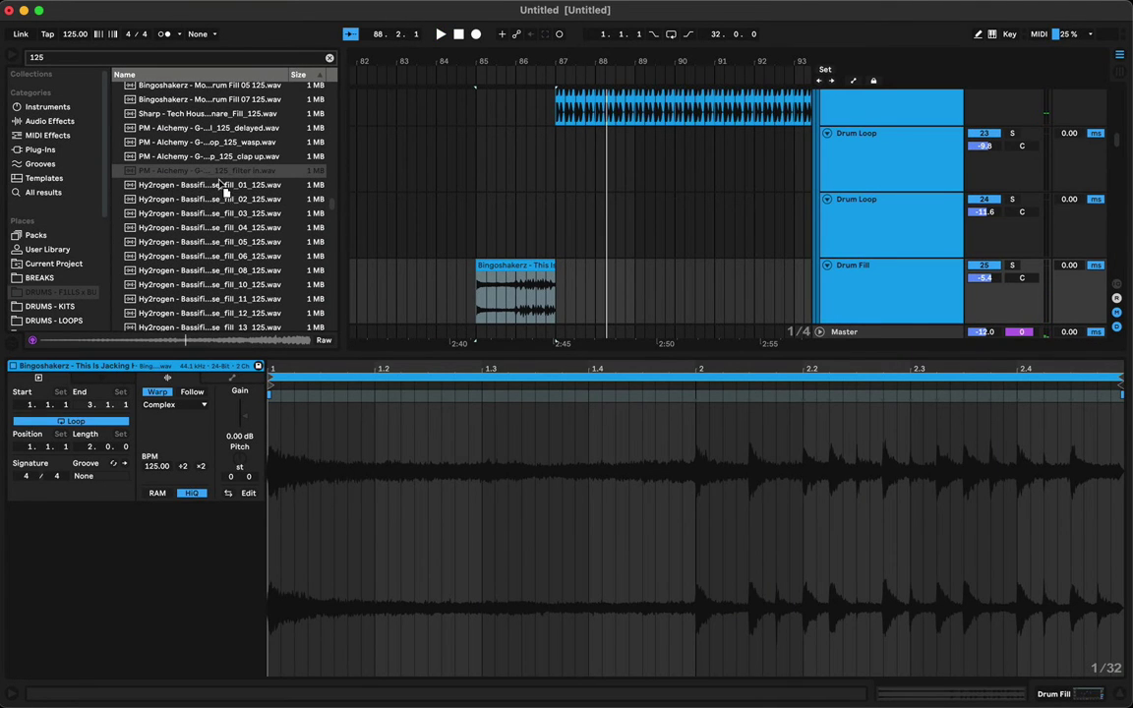
drag(224, 187, 479, 280)
key(space)
click(503, 266)
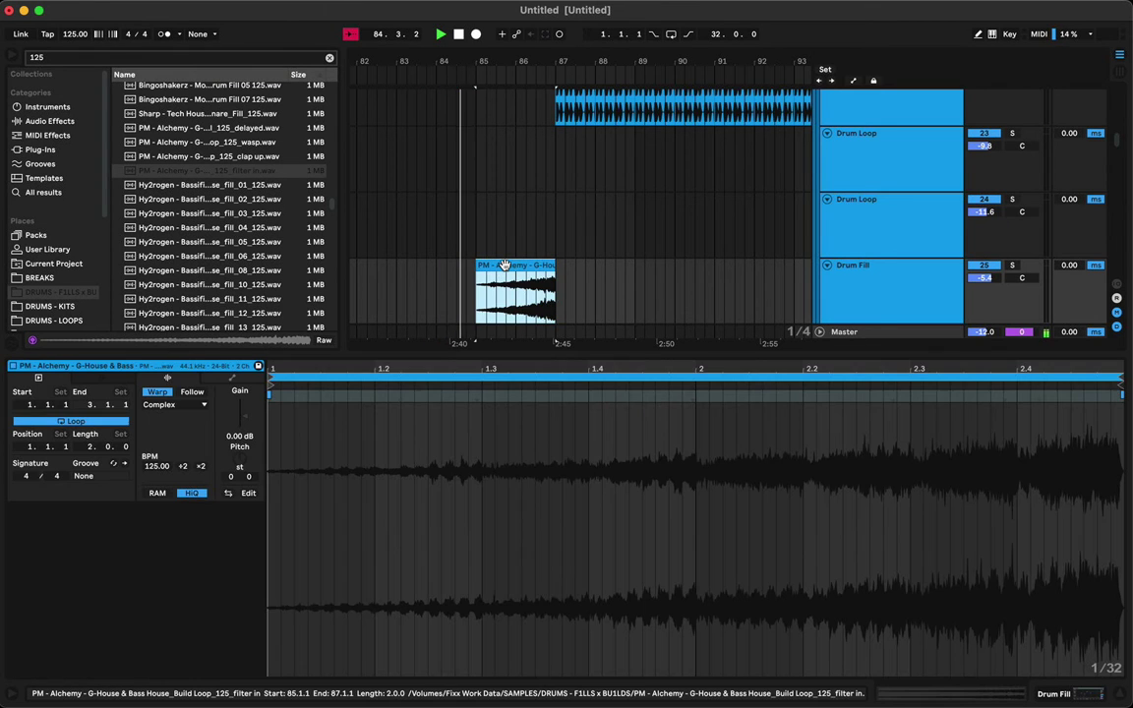
click(157, 391)
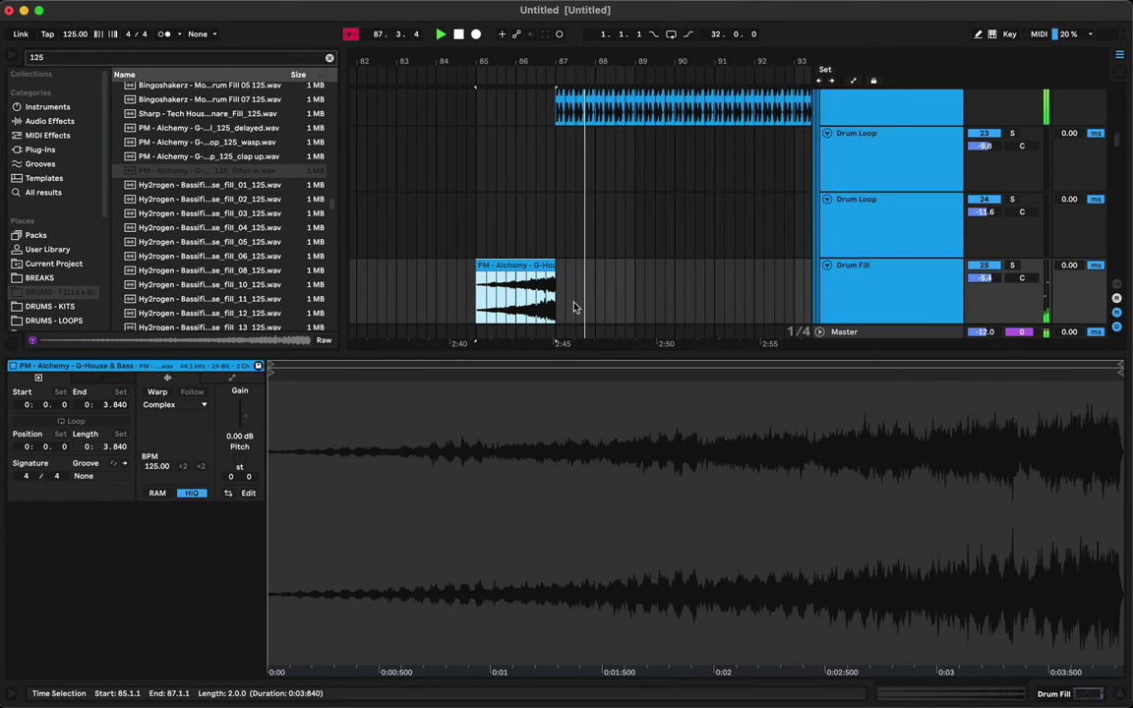
- Trim the end of the PM - Alchemy filter in clip to 86.3.1 and audition it into the drop
double_click(582, 352)
key(space)
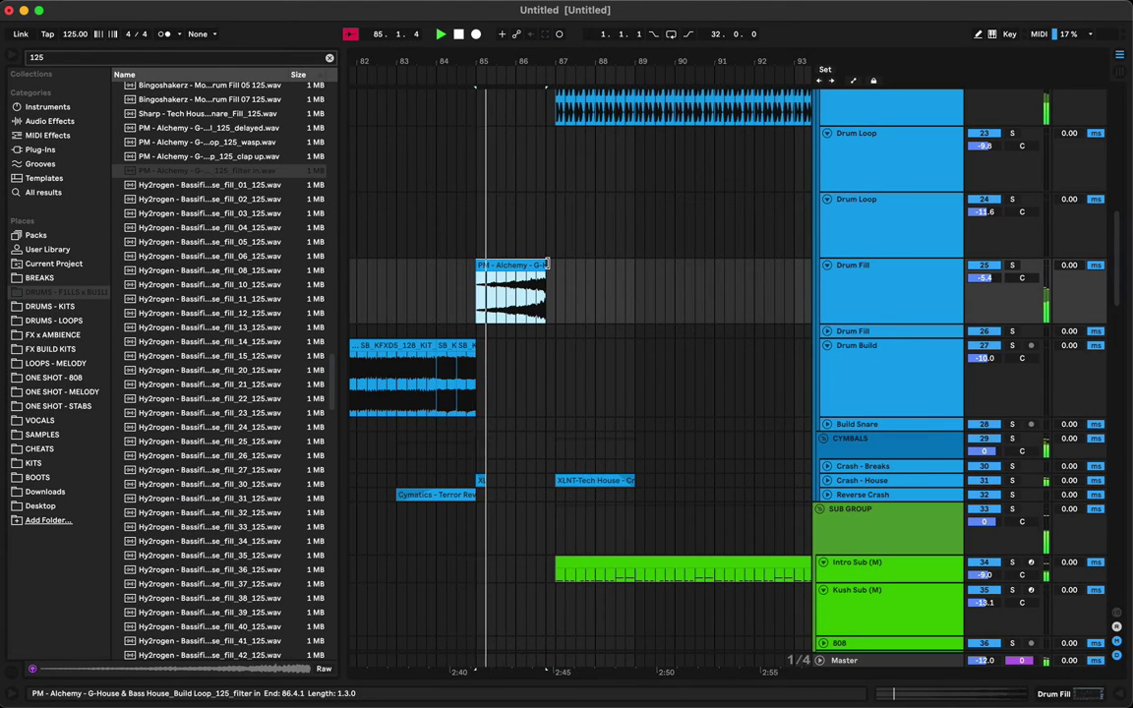
drag(549, 264, 537, 266)
key(space)
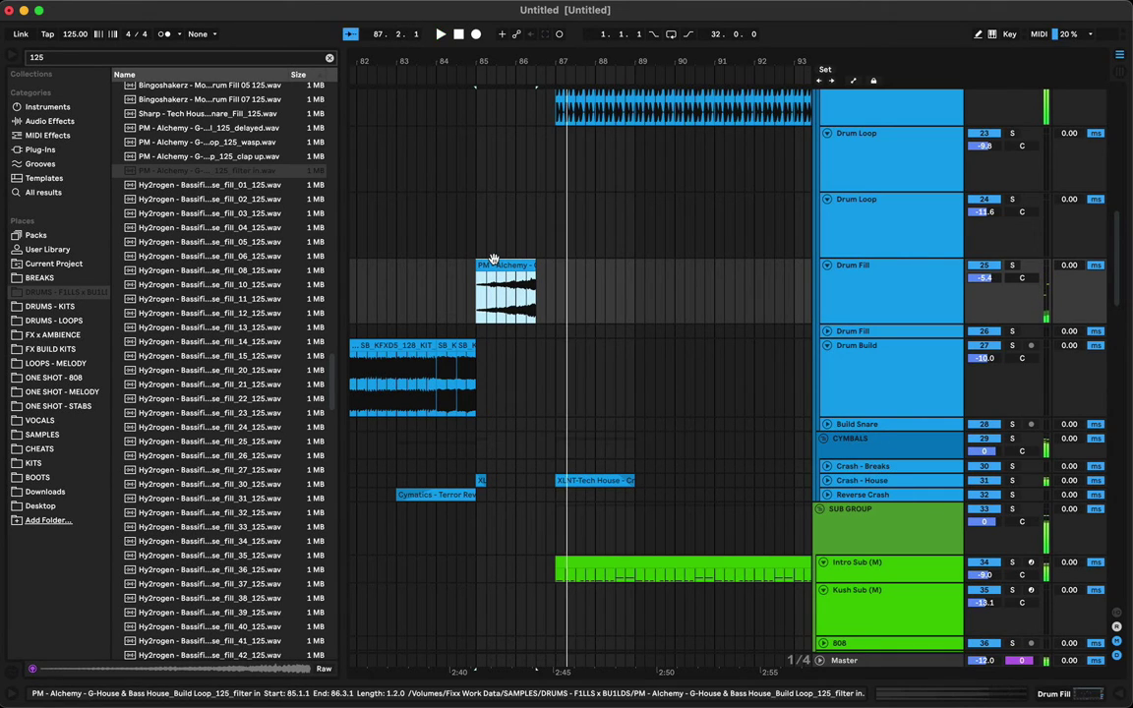
key(space)
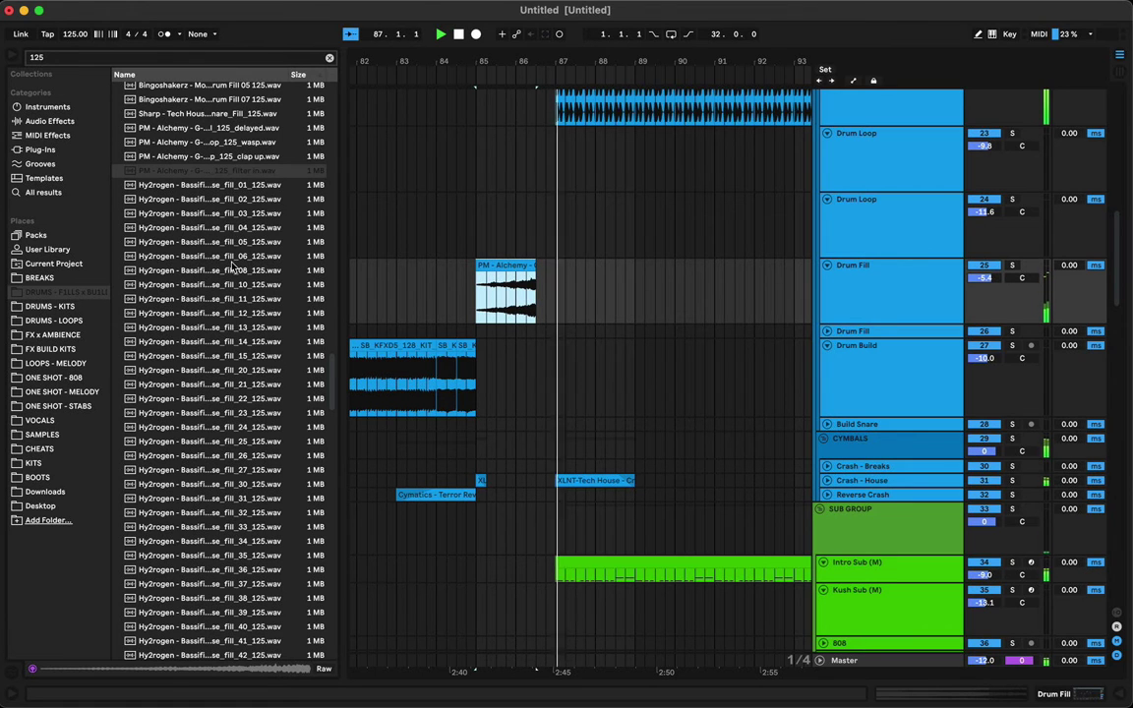
- Preview the Hy2rogen - Bassified Tech House fills from fill_05_125 through fill_40_125
click(195, 243)
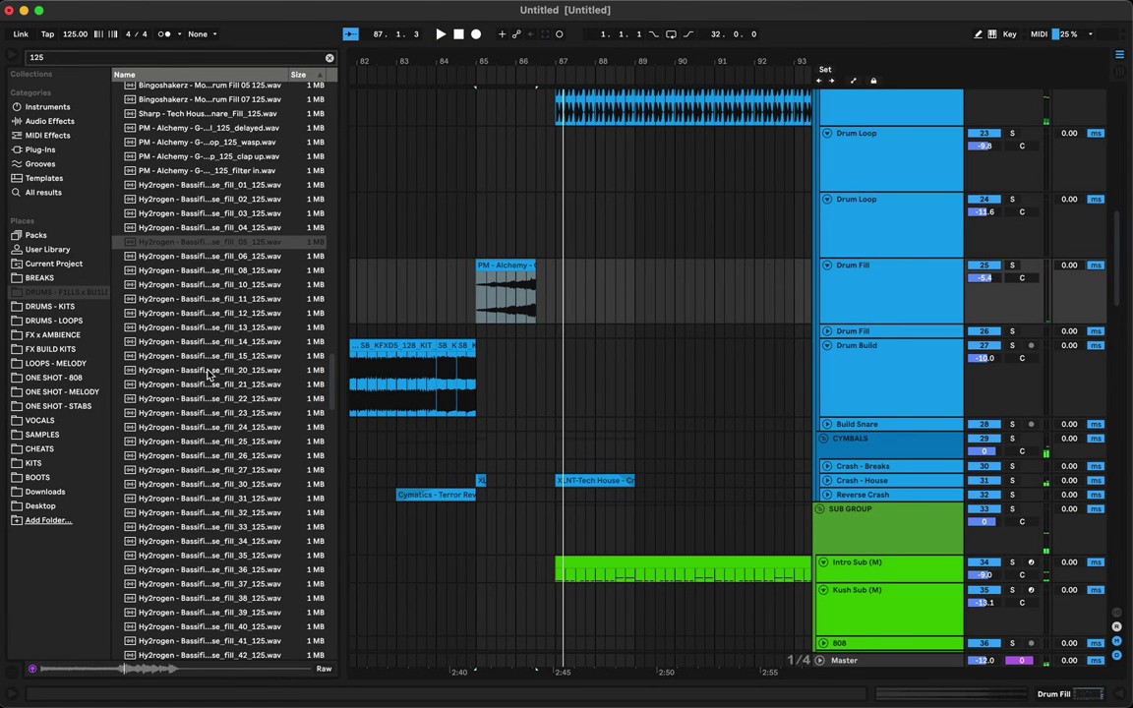
key(Down)
key(Down)
key(Down)
key(Down)
key(Down)
key(Down)
key(Down)
key(Down)
key(Down)
key(Down)
key(Down)
key(Down)
key(Down)
key(Down)
key(Down)
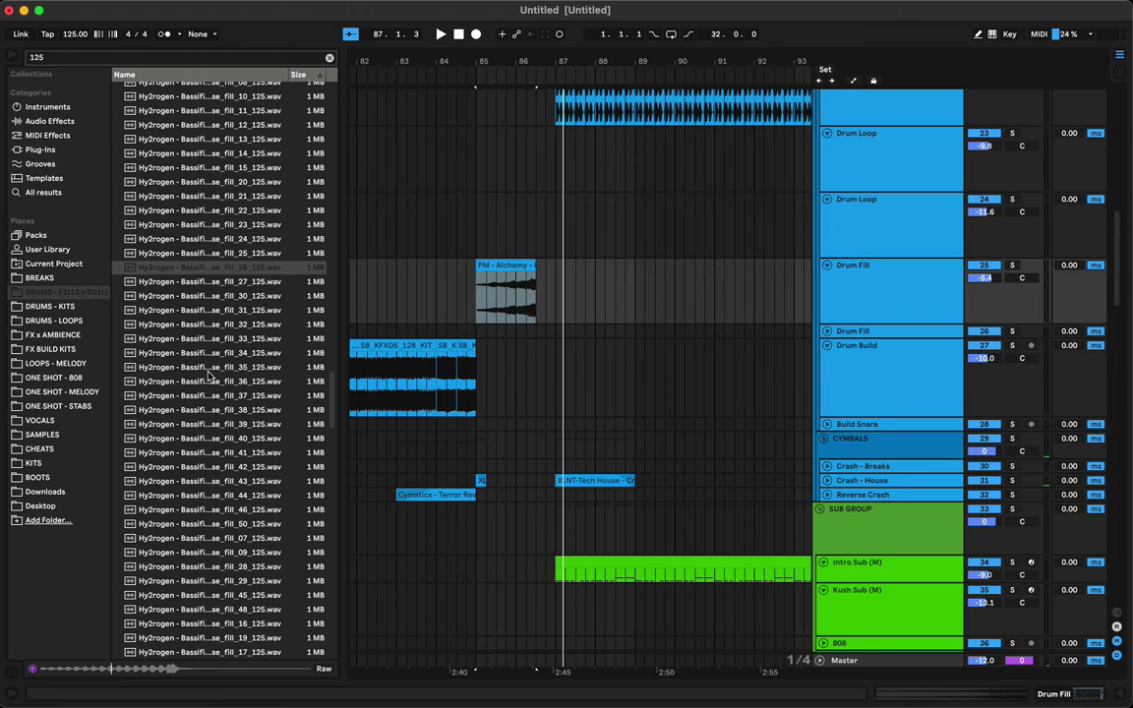
key(Down)
key(Down)
key(Down)
key(Down)
key(Down)
key(Down)
key(Down)
key(Down)
key(Down)
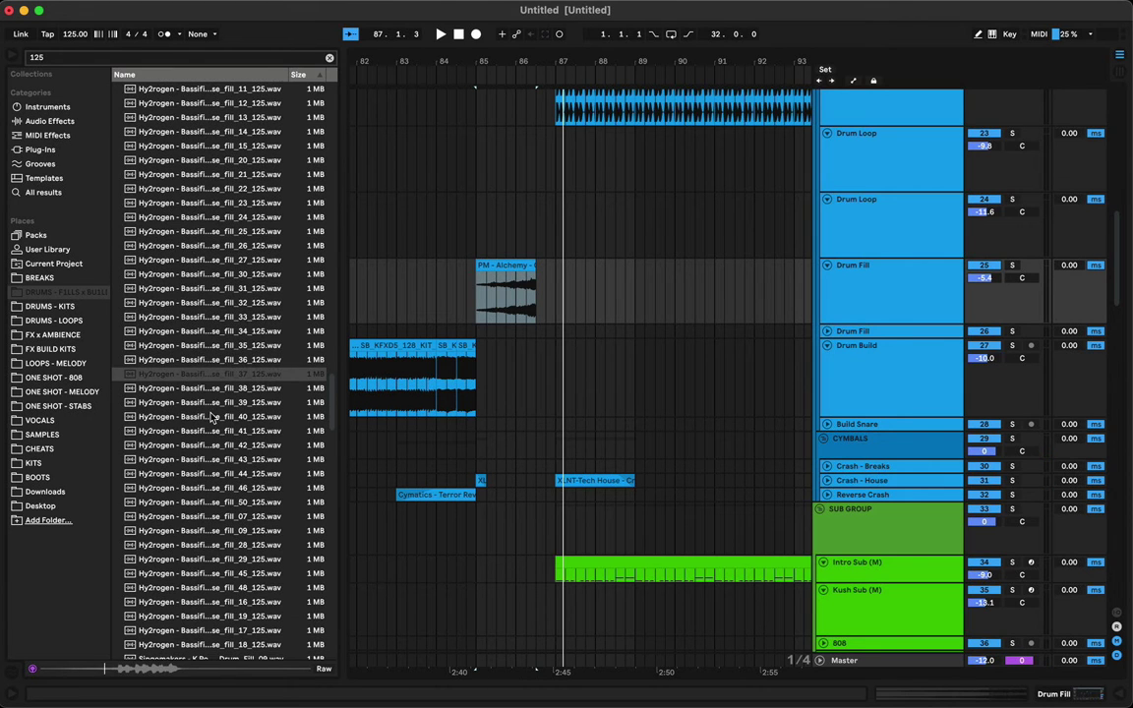
key(Down)
key(Down)
key(Down)
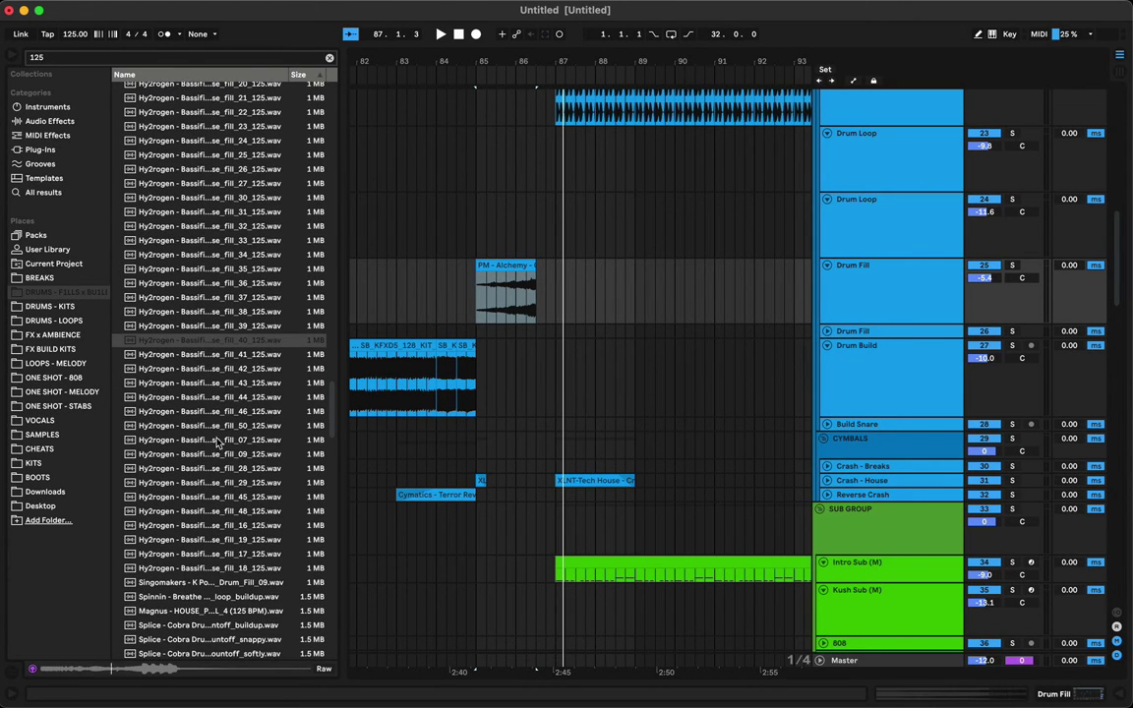
- Place Hy2rogen fill_40_125 at 86.1.1 on the second Drum Loop track, audition it, and lower its gain to -4.05 dB
mouse_move(207, 344)
mouse_down()
mouse_move(525, 252)
mouse_move(512, 245)
mouse_up()
click(468, 249)
key(space)
click(536, 199)
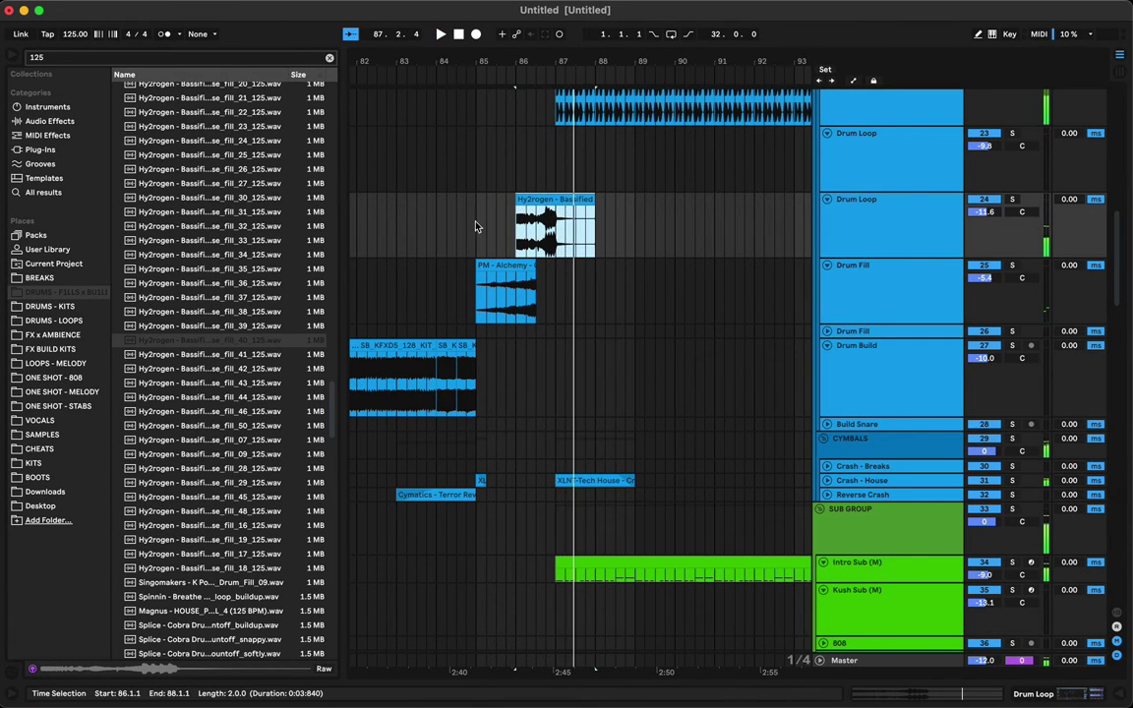
click(475, 227)
double_click(531, 197)
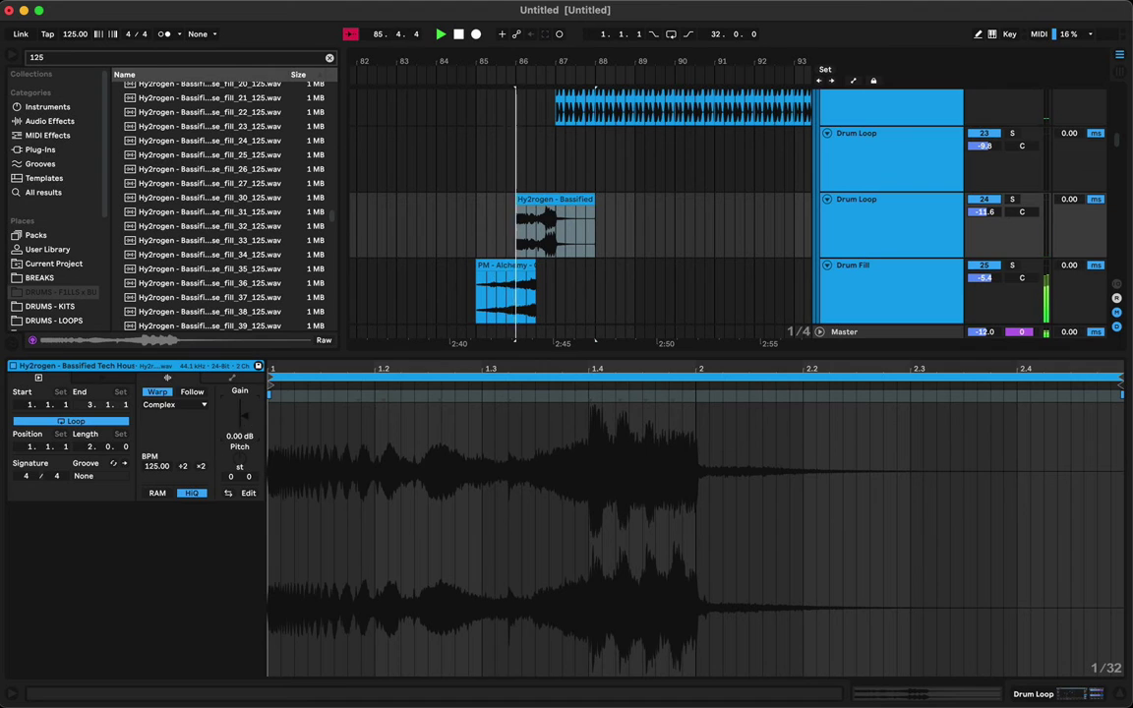
drag(240, 413, 246, 421)
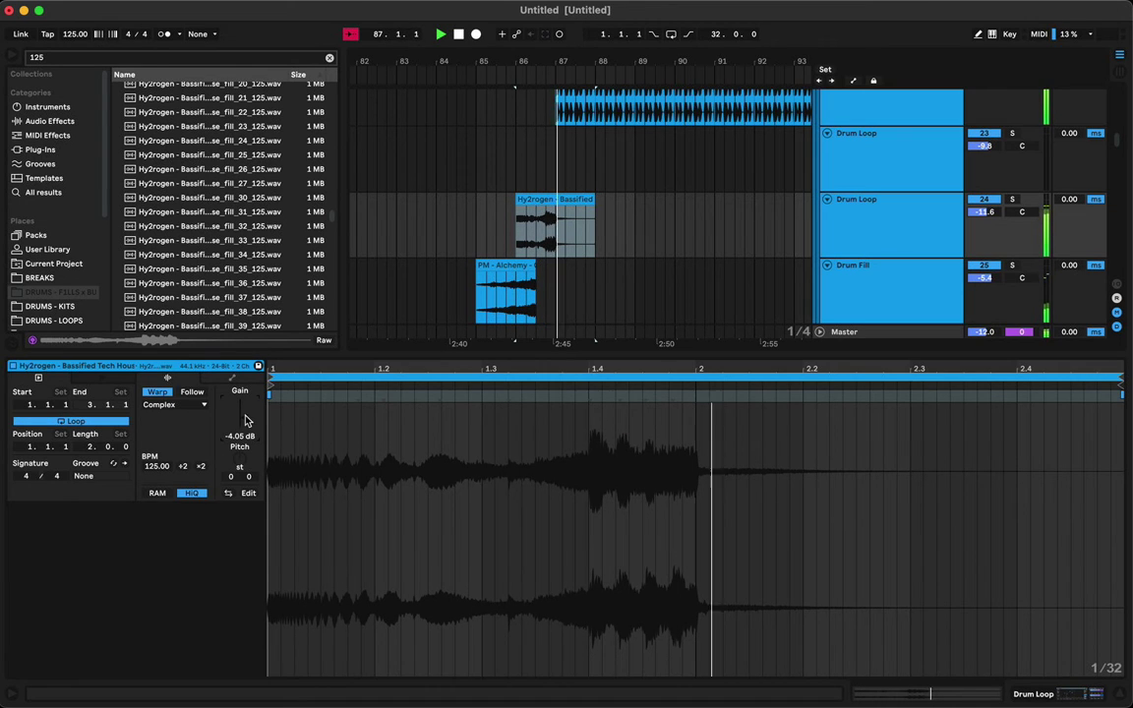
- Try trimming the start of the Hy2rogen fill clip to 86.3.1 and 86.4.1, auditioning each version from bar 85
click(523, 211)
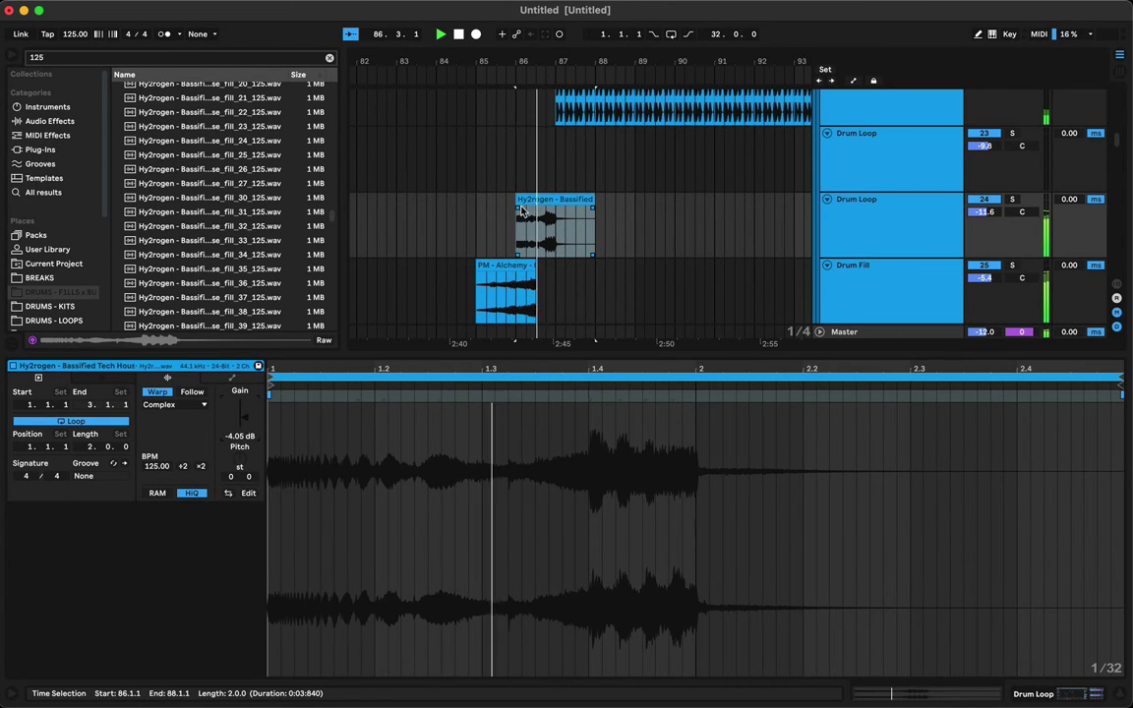
drag(518, 200, 537, 199)
click(479, 232)
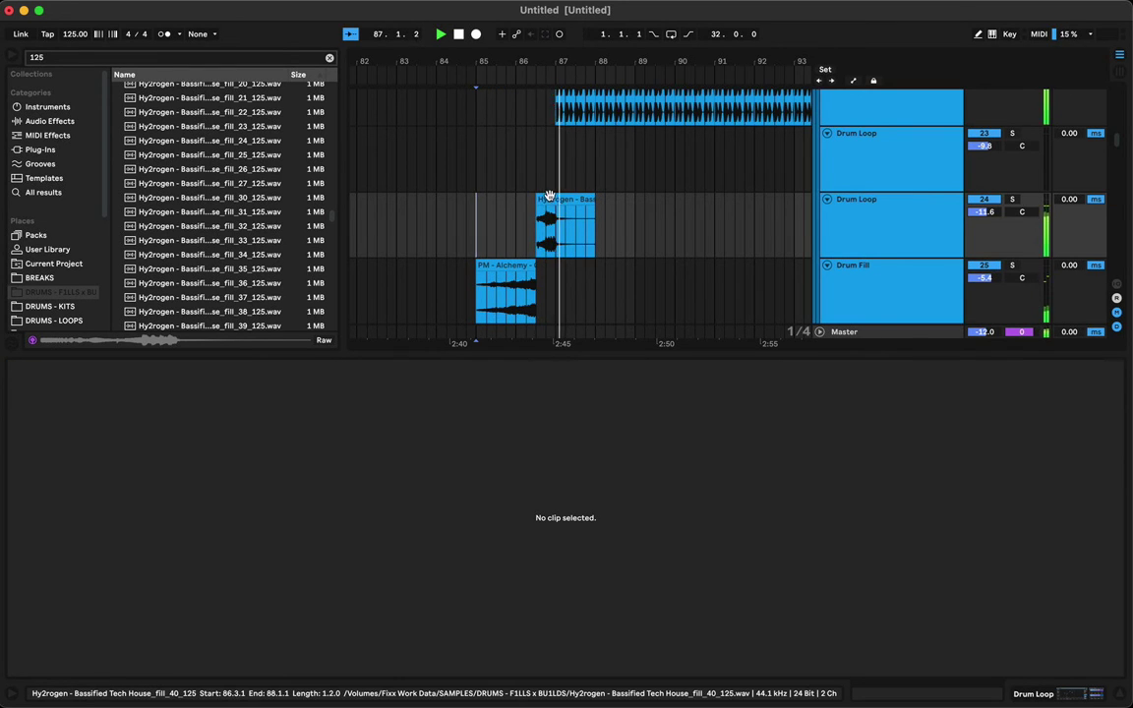
drag(538, 198, 547, 199)
key(space)
key(space)
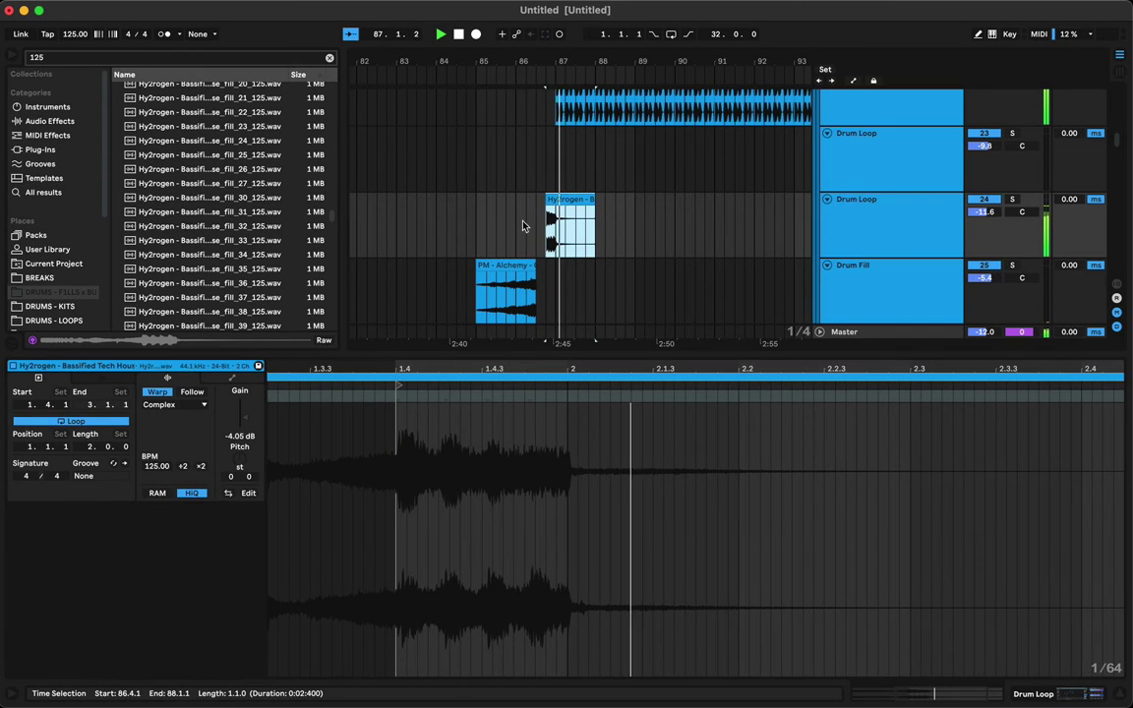
click(480, 232)
- Trim the end of the Hy2rogen fill clip to 87.1.1 and extend its start back to 86.1.1
drag(593, 226, 557, 206)
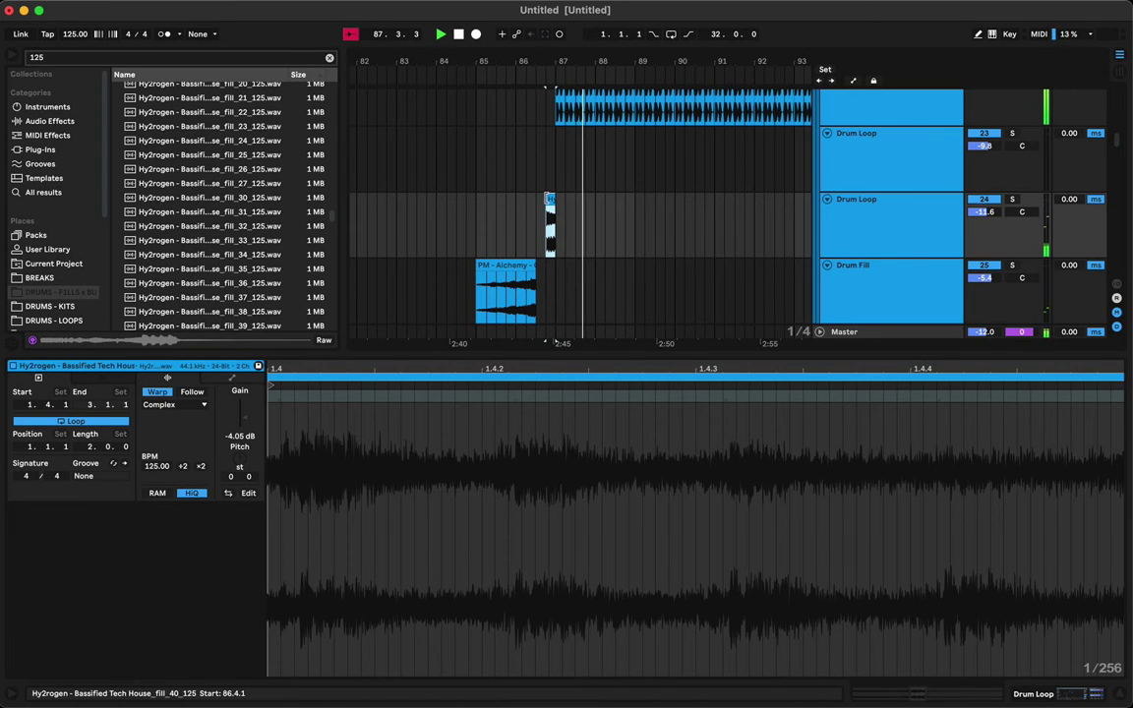
key(space)
key(space)
drag(548, 199, 515, 201)
mouse_move(530, 57)
mouse_down()
mouse_move(530, 32)
mouse_move(530, 59)
mouse_up()
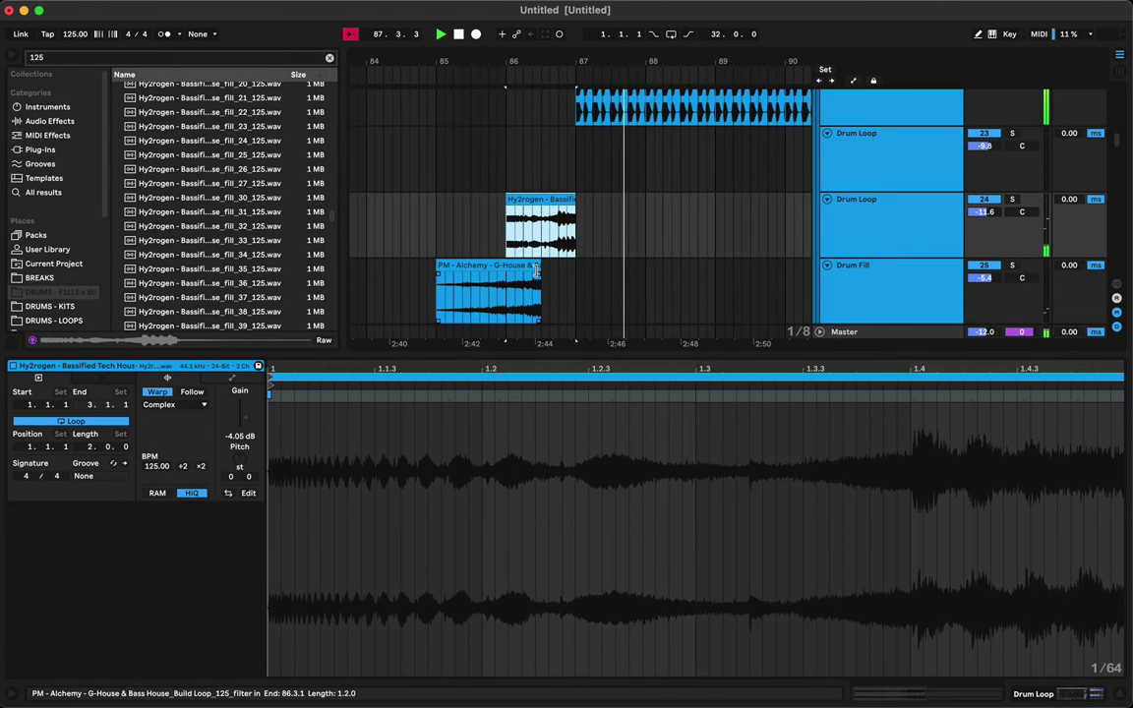
- Try extending the PM - Alchemy filter in clip to 86.4.1, trim it back to 86.3.1, and audition the transition
mouse_move(539, 266)
mouse_down()
mouse_move(580, 269)
mouse_move(558, 274)
mouse_up()
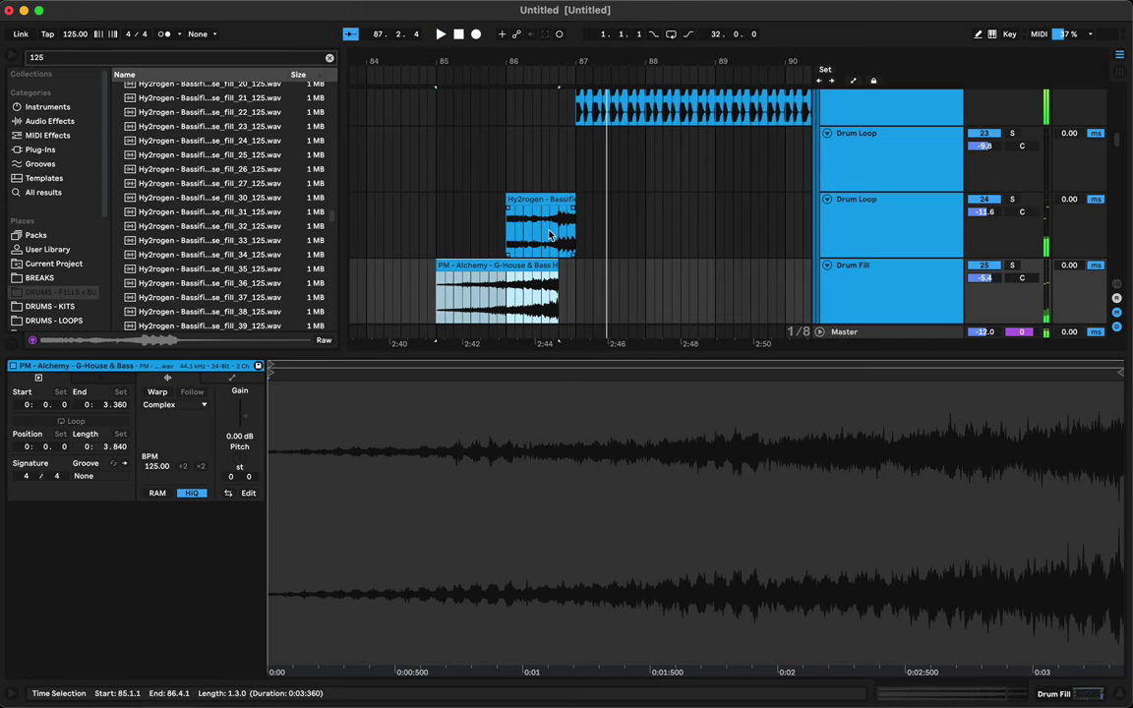
key(space)
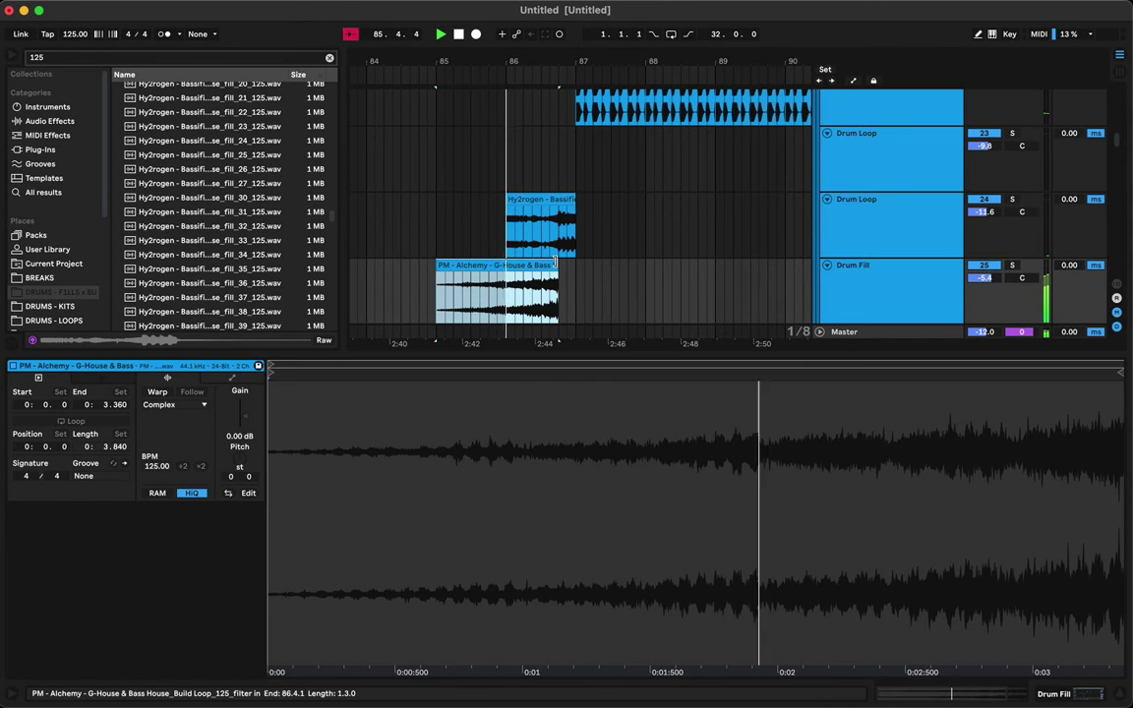
drag(556, 264, 546, 267)
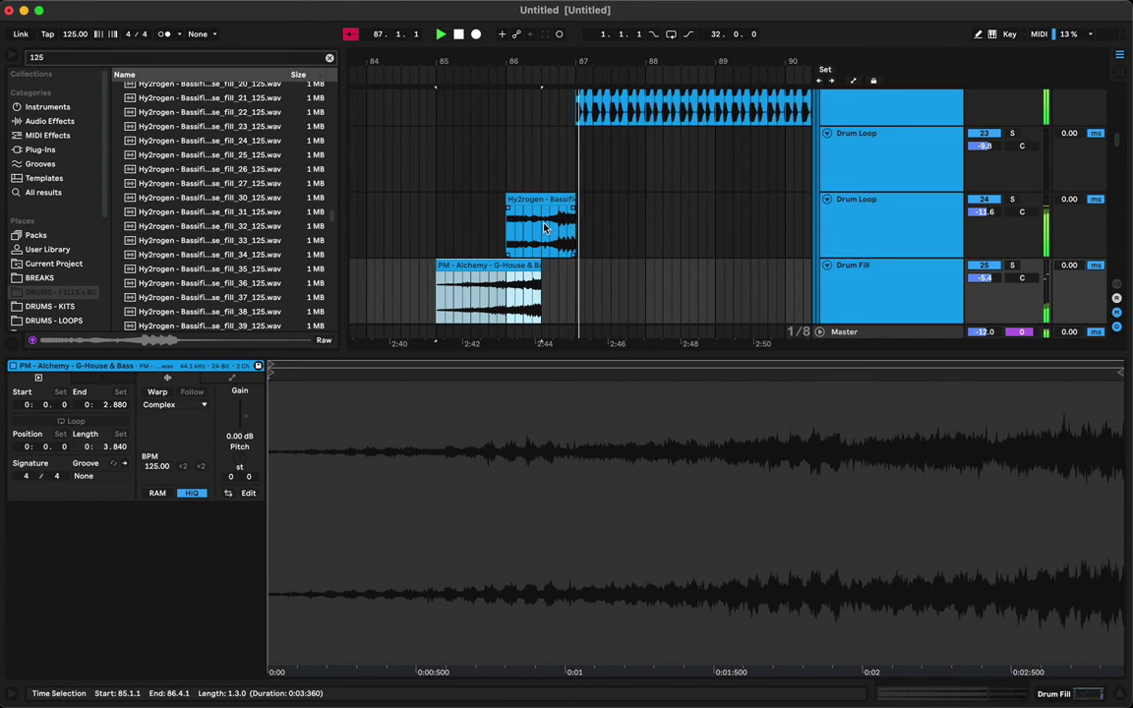
key(space)
key(space)
- Move the Hy2rogen fill clip to start at 86.3.1 and split it at 87.1.1
drag(527, 199, 561, 203)
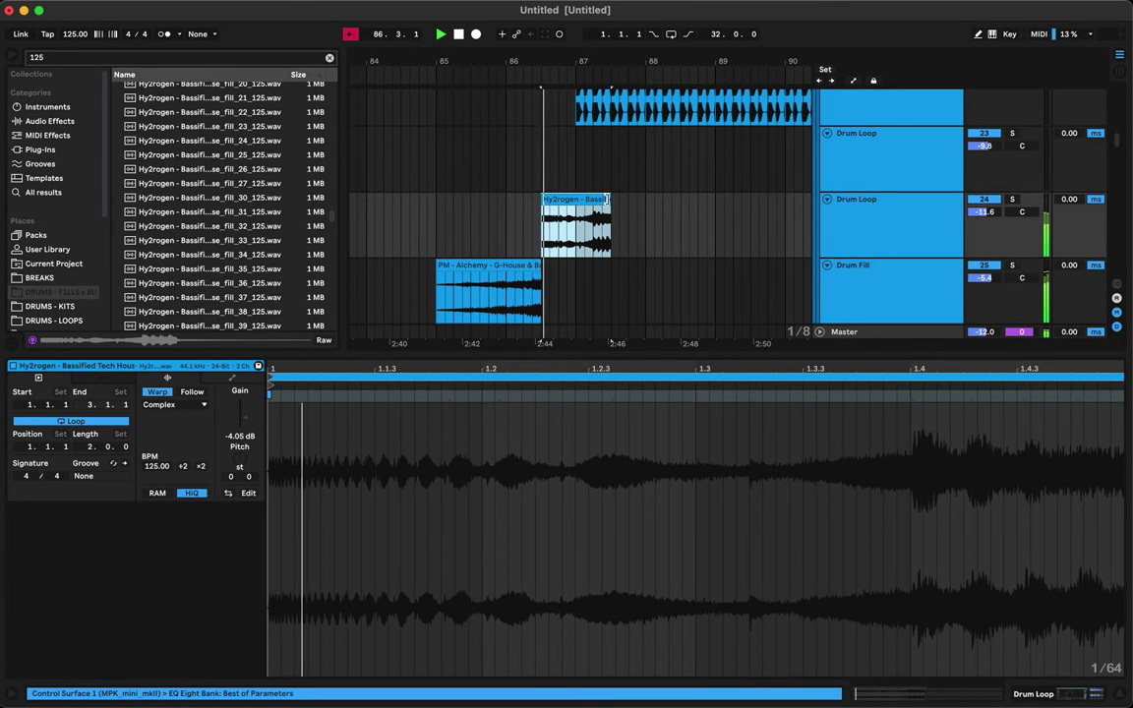
click(583, 236)
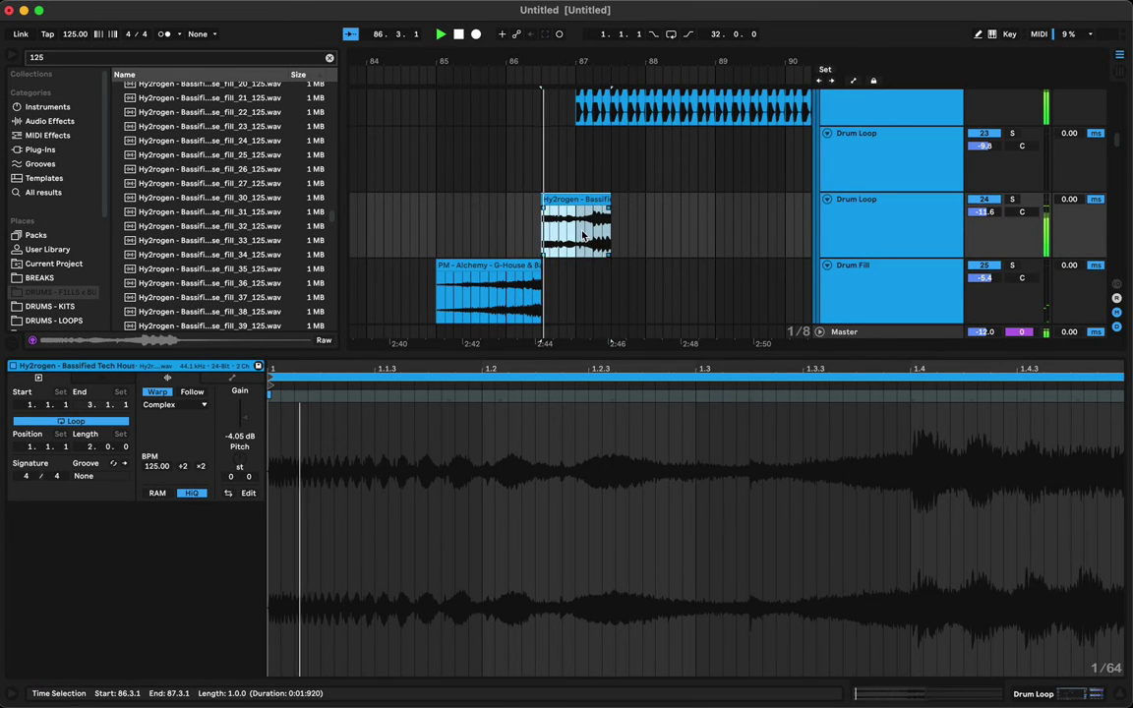
click(580, 236)
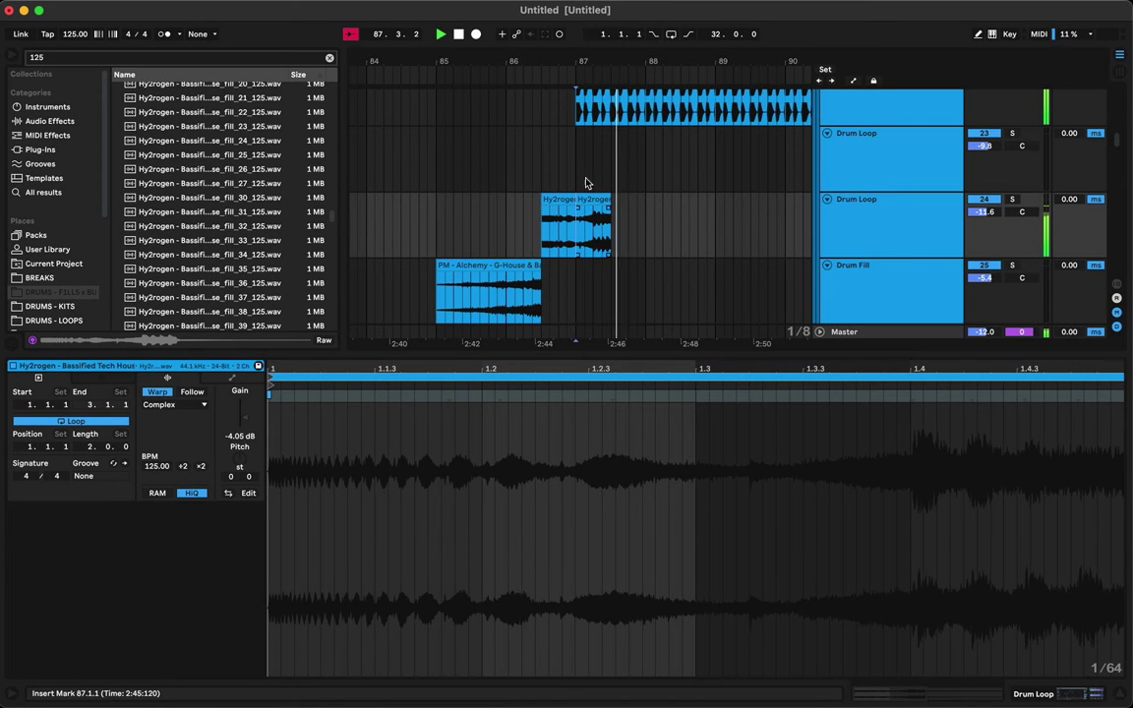
drag(574, 56, 545, 27)
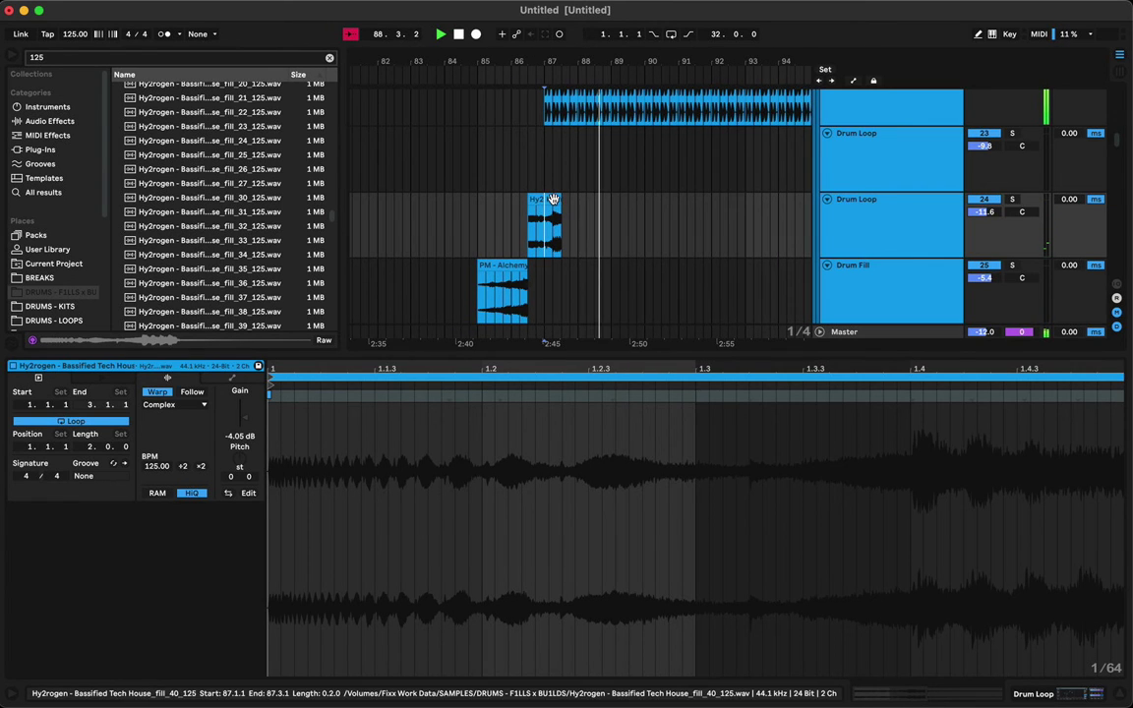
- Move the split-off second half of the Hy2rogen fill from 87.1.1 to 92.3.1 and audition it
drag(552, 200, 739, 224)
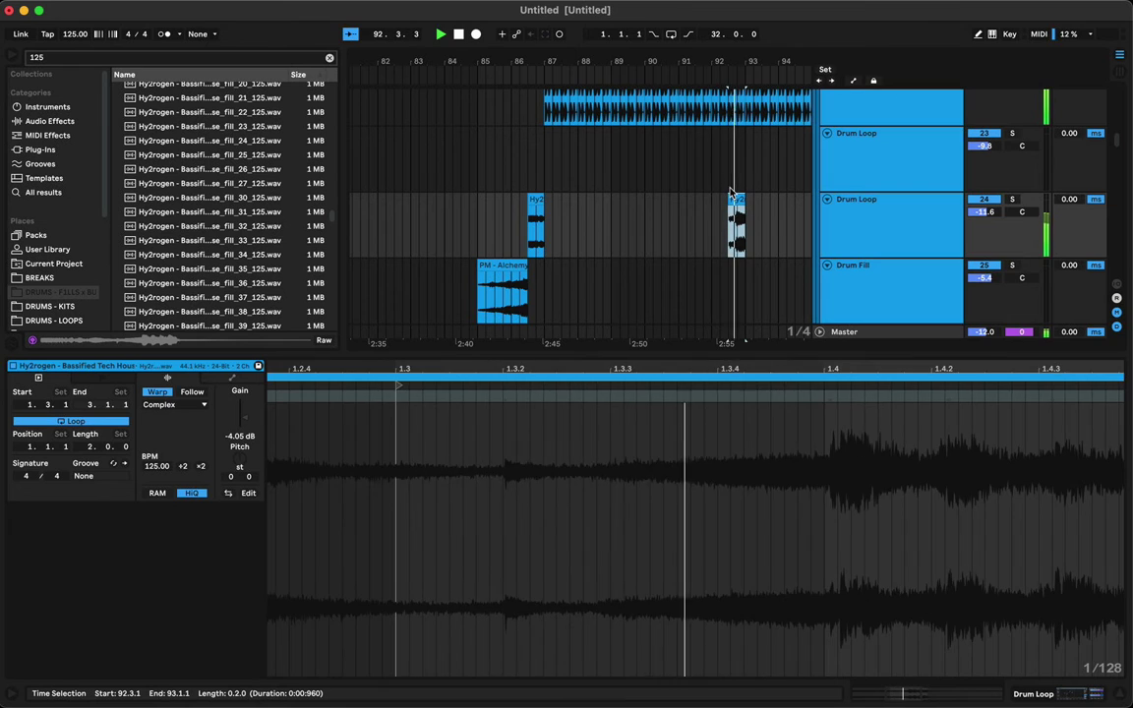
key(space)
key(space)
- Cut the Hy2rogen fill piece at 92.3.1, paste it at 32.3.1 on the same Drum Loop track, and audition it
drag(607, 61, 539, 37)
click(575, 226)
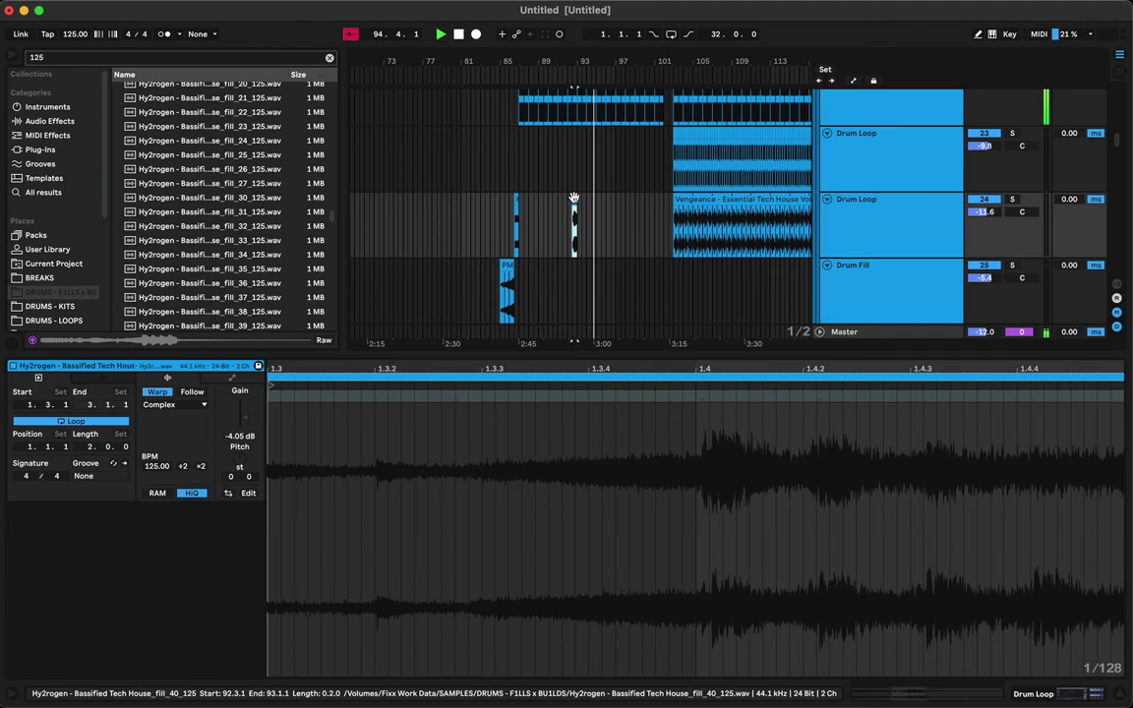
key(Delete)
scroll(575, 202, left, 15)
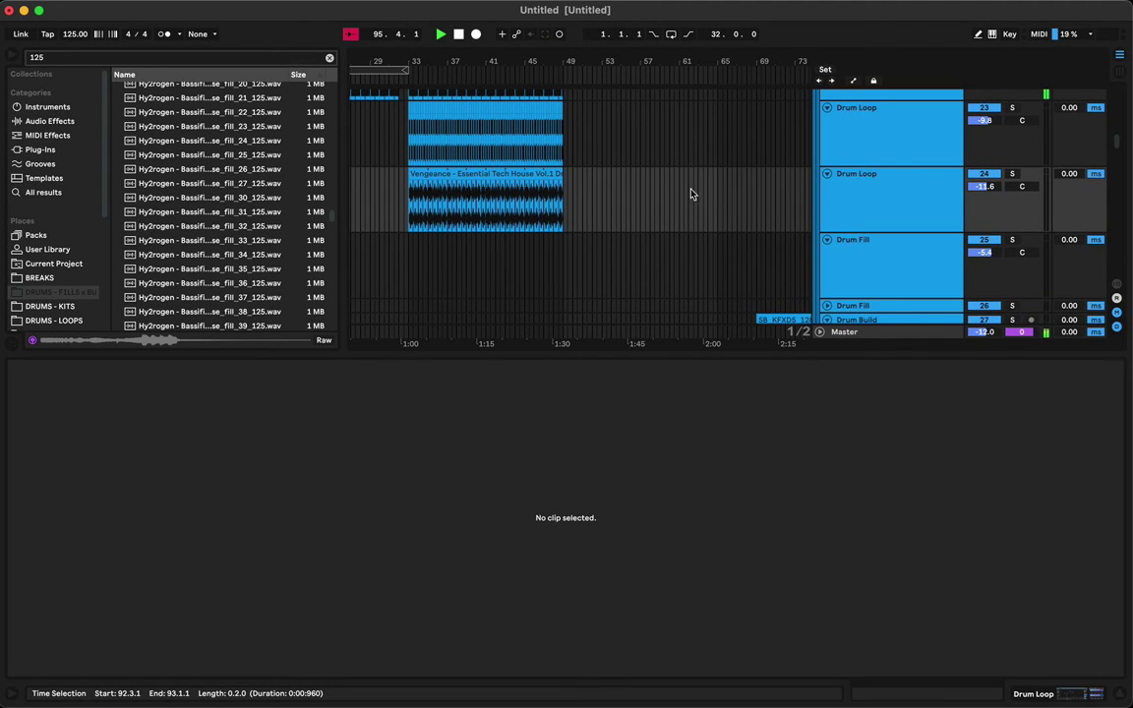
scroll(609, 203, left, 10)
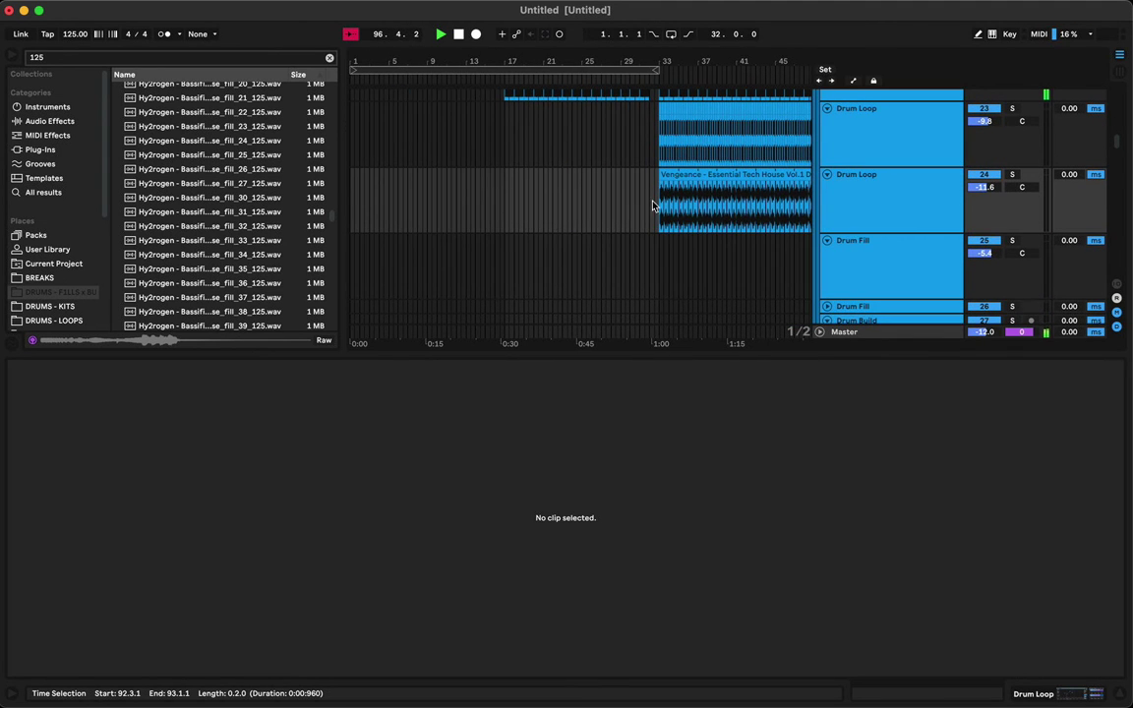
key(super+v)
key(space)
key(space)
- Move the Hy2rogen fill clip at 86.3.1 down to Drum Fill track 26 and audition it
scroll(653, 206, right, 20)
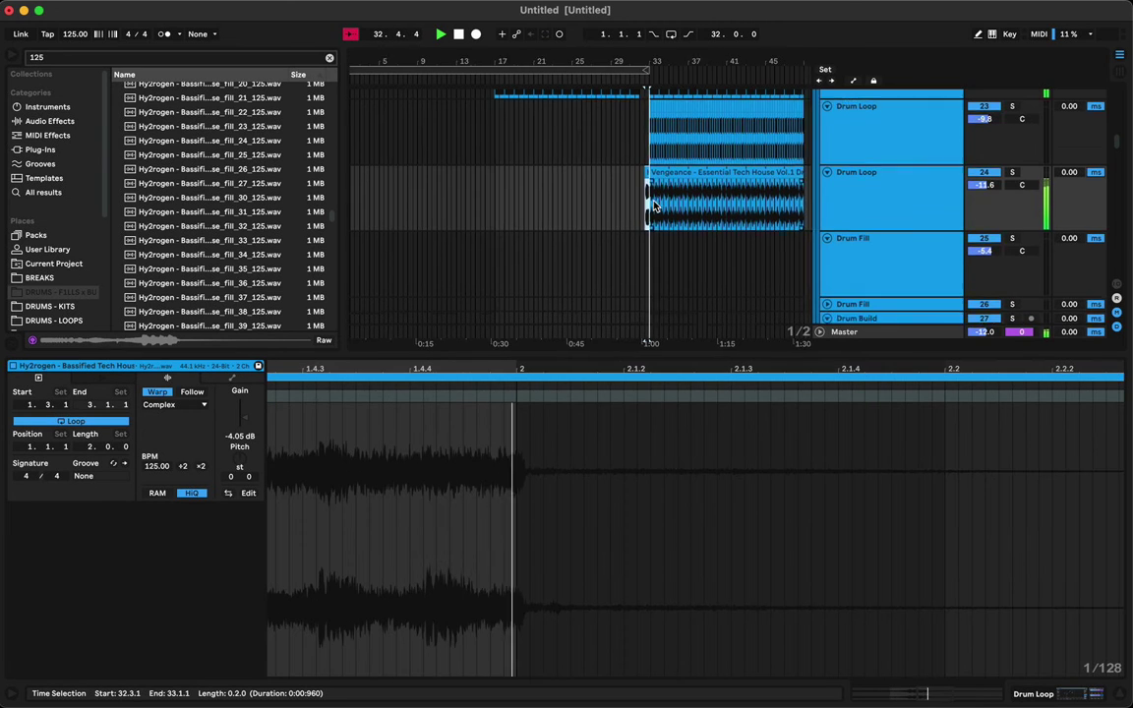
scroll(654, 205, left, 10)
scroll(654, 206, up, 2)
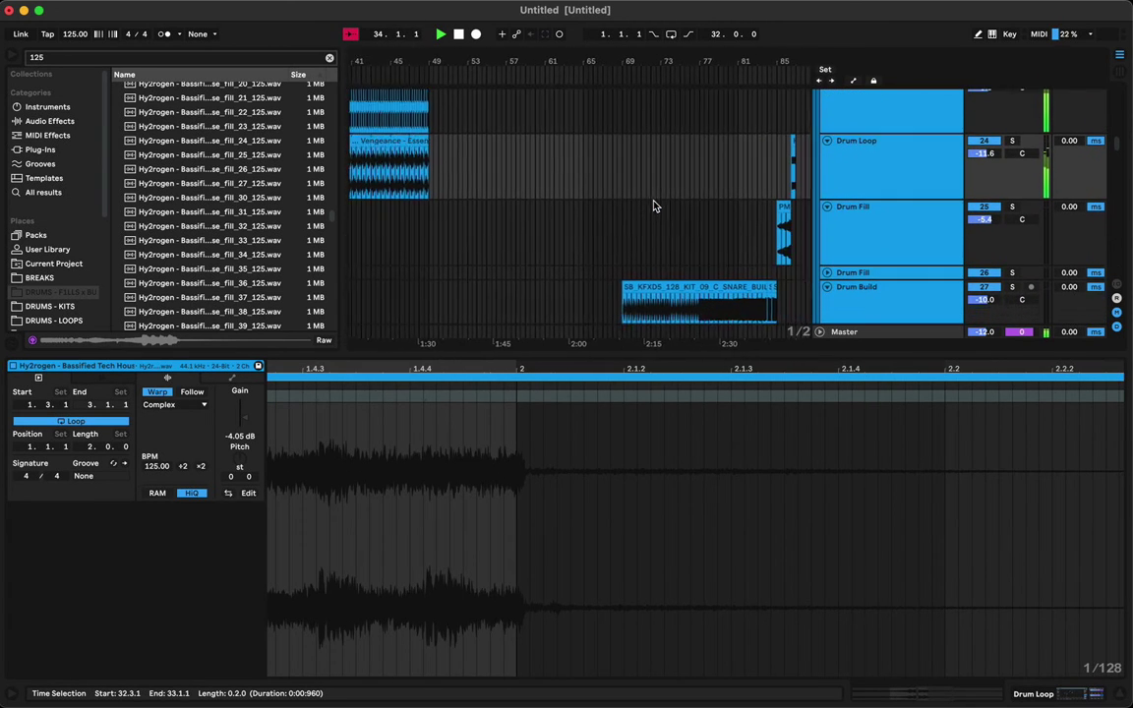
drag(657, 139, 657, 270)
key(space)
key(space)
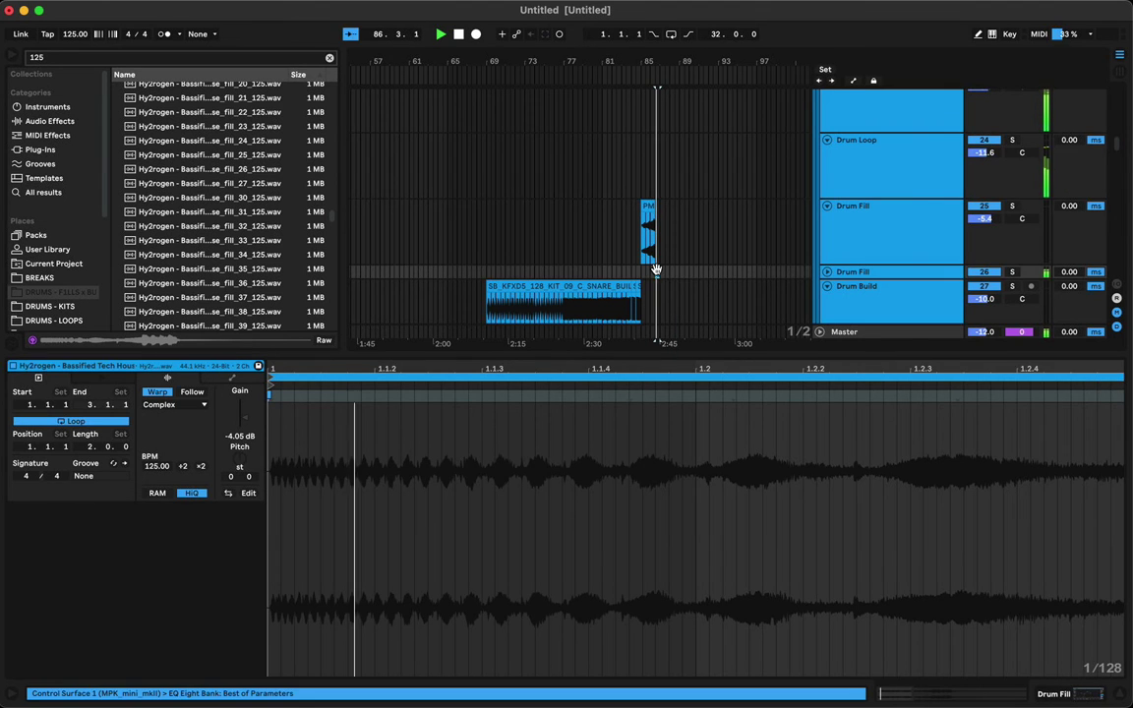
- Move the Hy2rogen fill piece at 32.3.1 down to Drum Fill track 26 and extend its start back to 32.1.1
scroll(698, 255, left, 10)
scroll(698, 256, down, 1)
scroll(531, 222, left, 10)
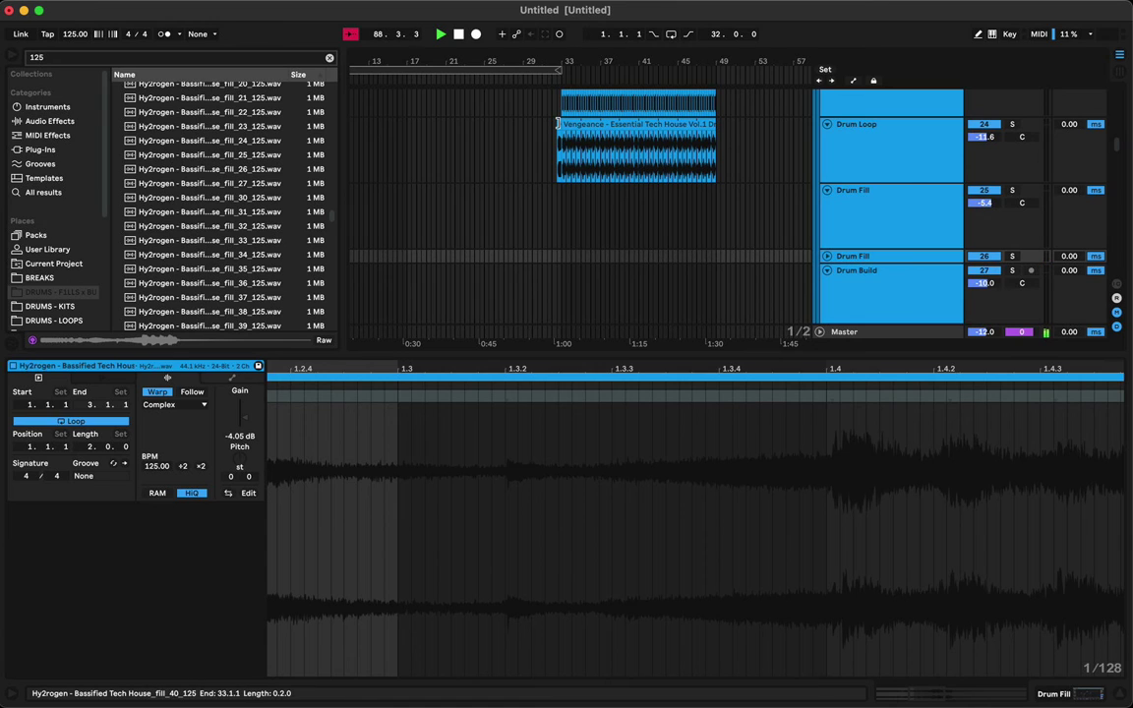
click(568, 258)
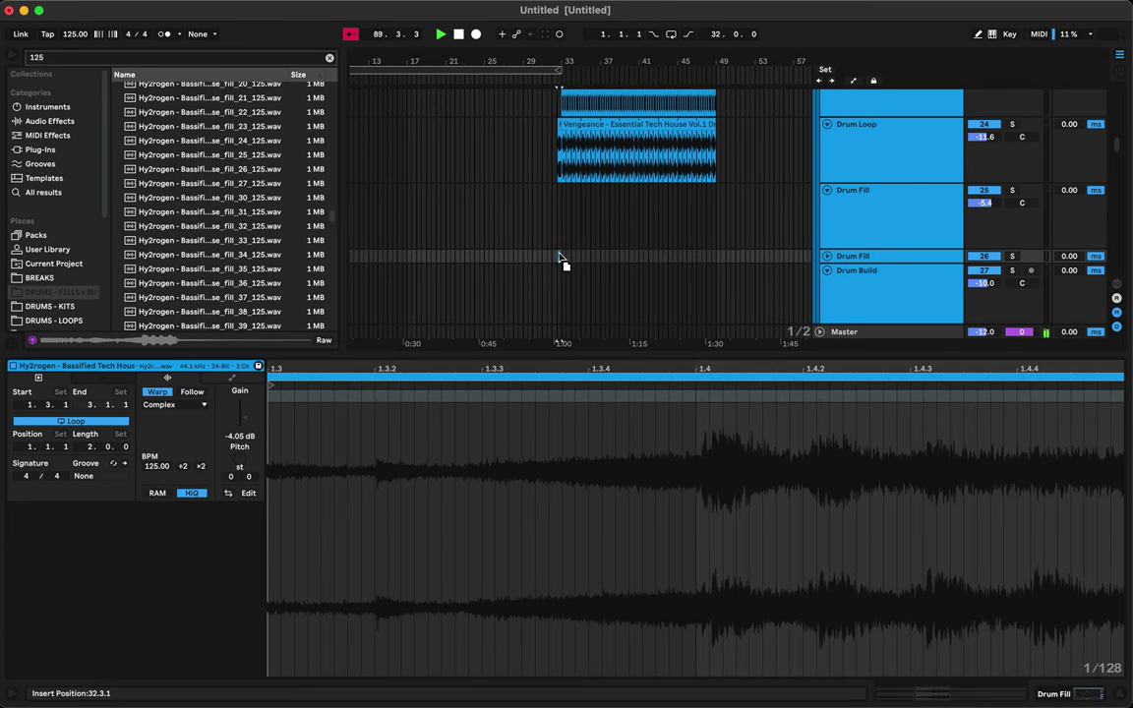
drag(560, 257, 556, 256)
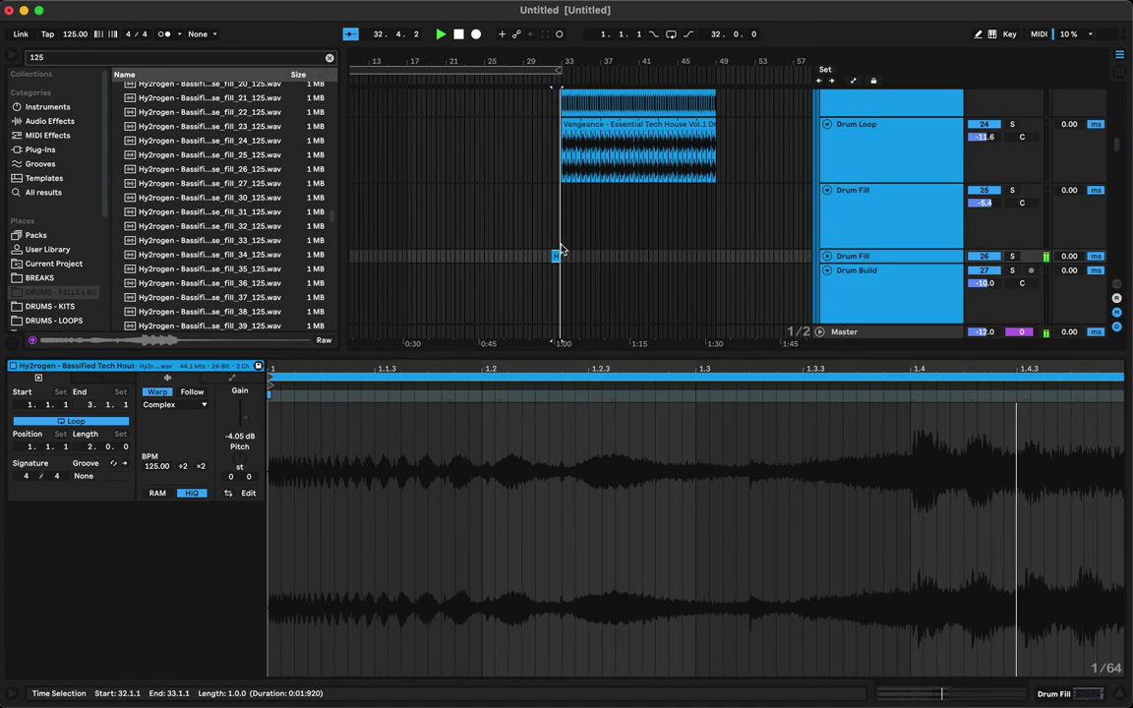
- Audition the arrangement from 16.1.1
scroll(561, 249, left, 3)
scroll(561, 249, down, 1)
scroll(561, 246, up, 1)
click(496, 236)
key(space)
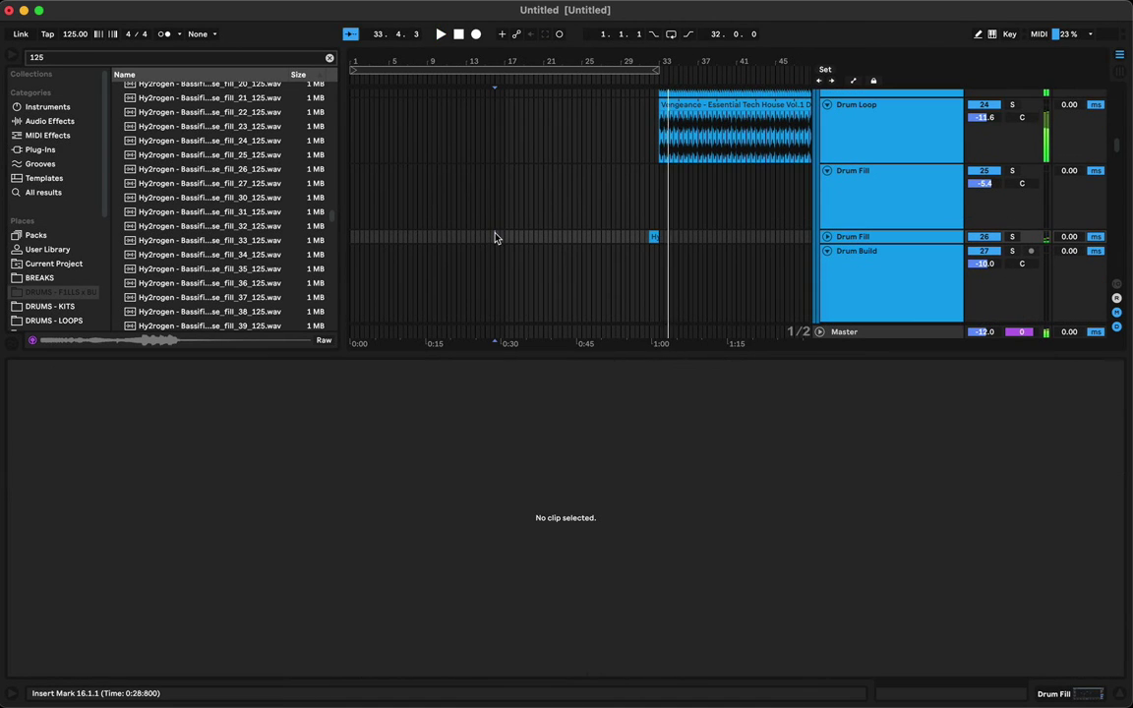
key(space)
- Copy the PM - Alchemy filter in clip at 85.1.1 to 15.3.1 on Drum Fill track 25 and audition it
scroll(574, 236, right, 2)
scroll(577, 240, right, 12)
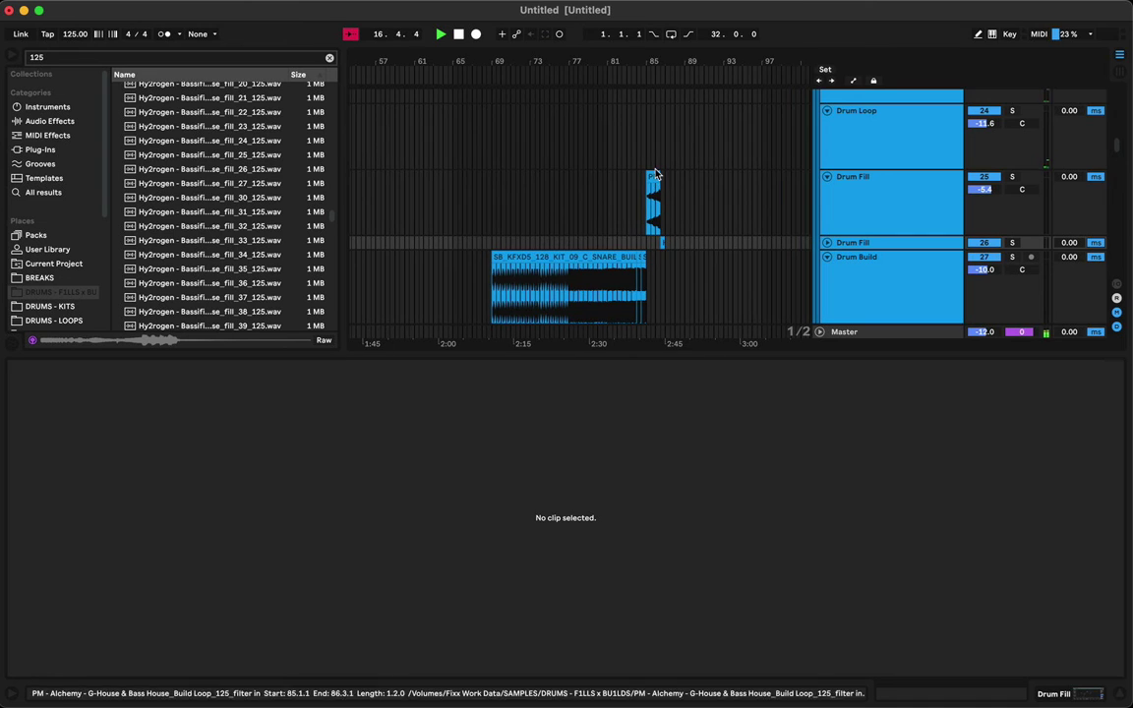
click(651, 172)
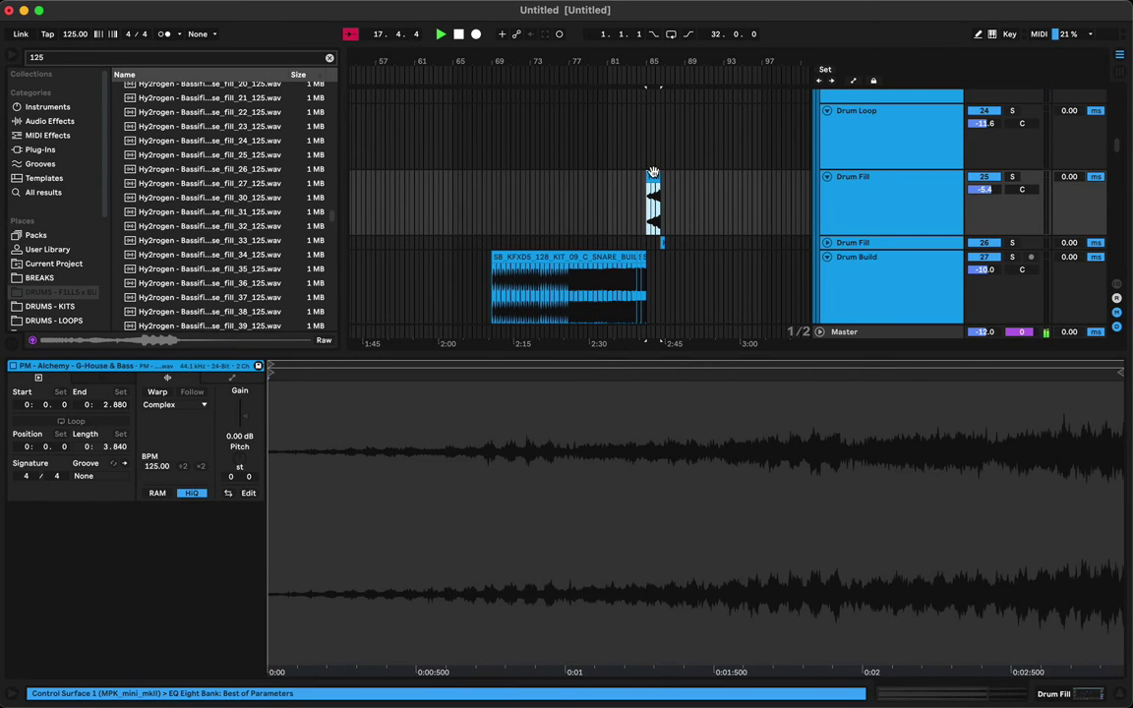
scroll(620, 177, left, 16)
scroll(588, 167, down, 1)
click(491, 193)
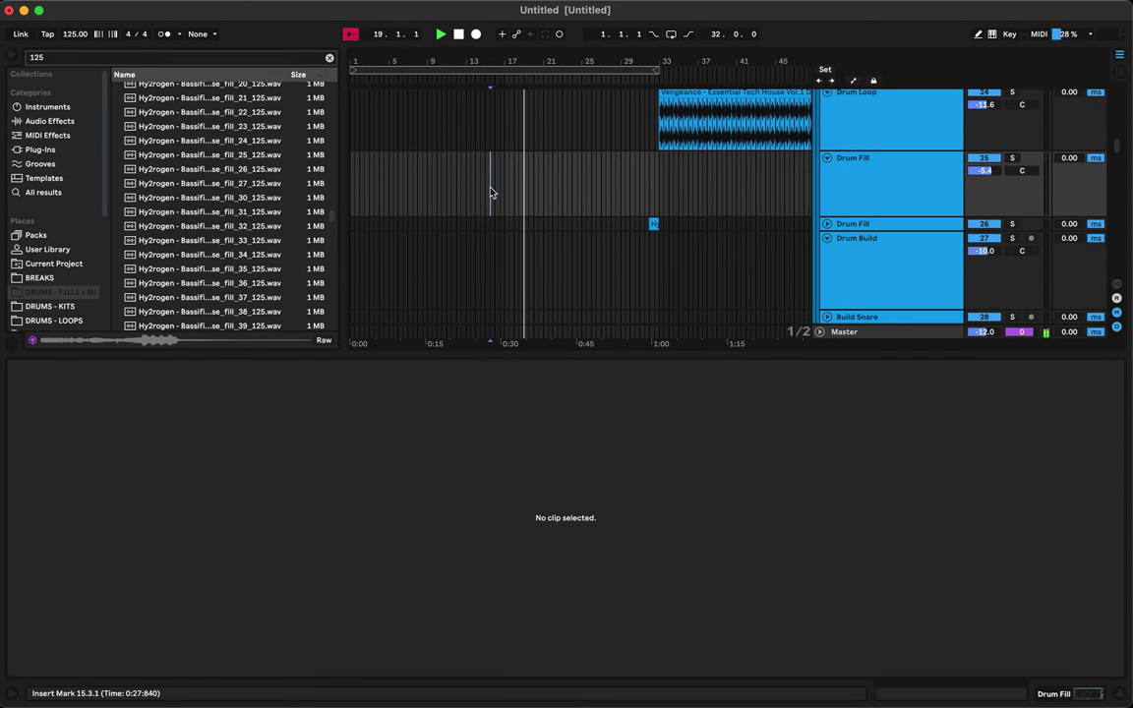
key(ctrl+v)
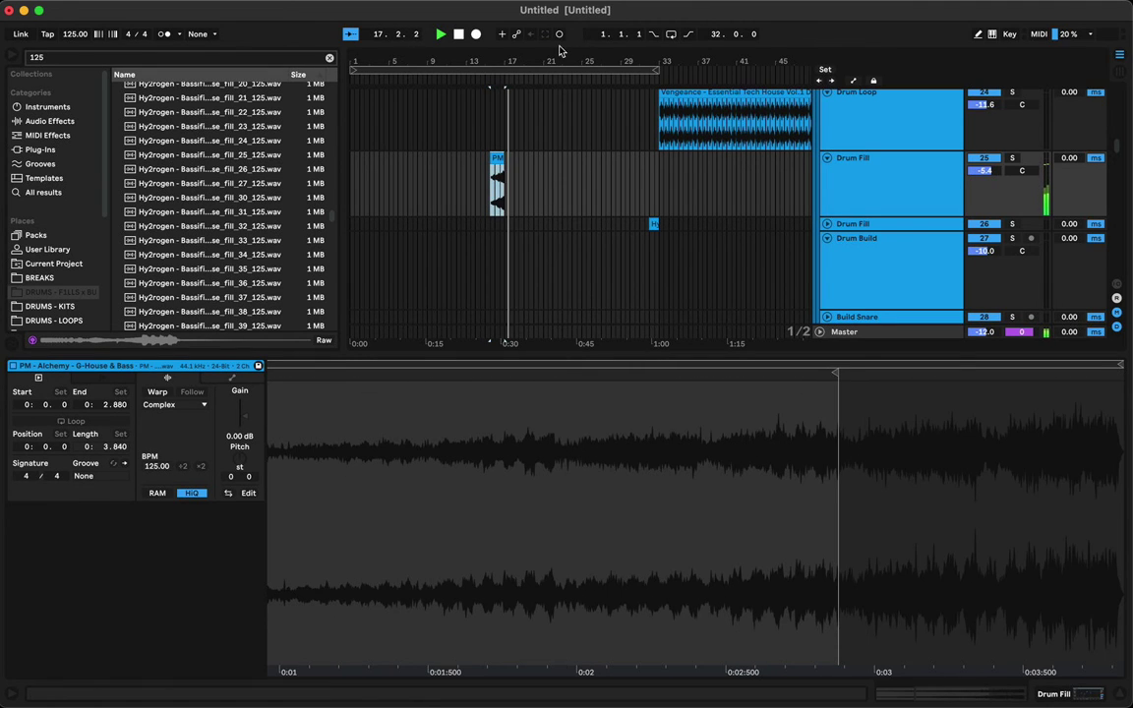
- Hide the browser and the clip view, and zoom the arrangement out to show the whole song
right_click(466, 50)
click(436, 138)
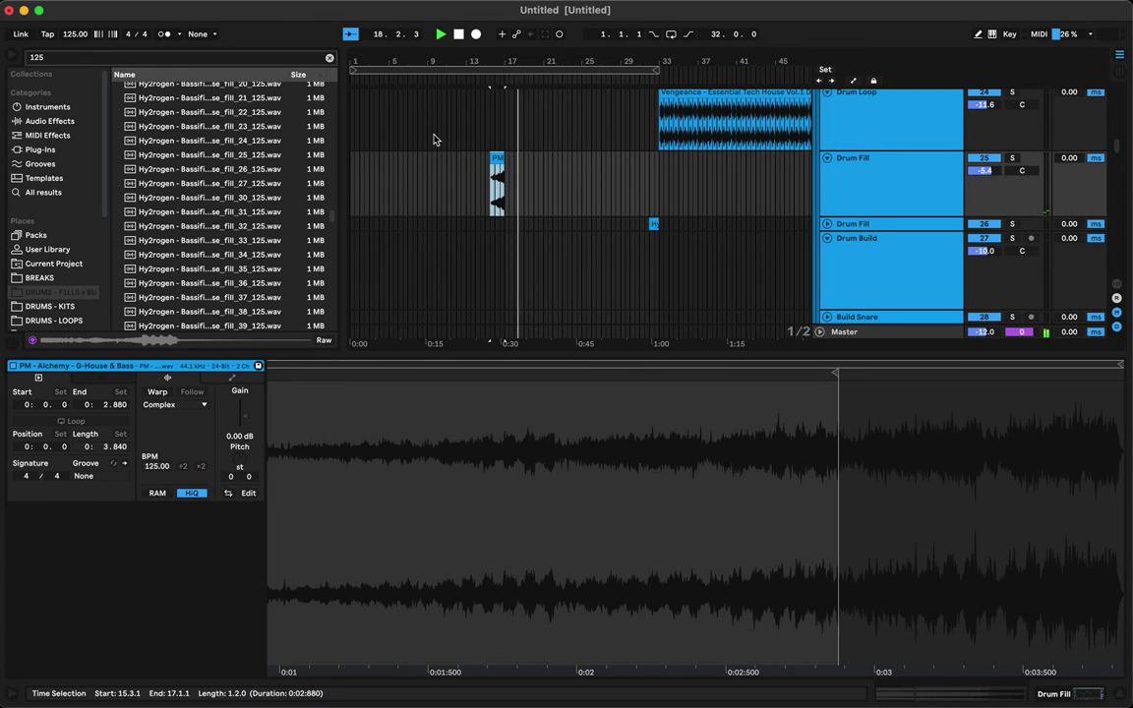
click(12, 55)
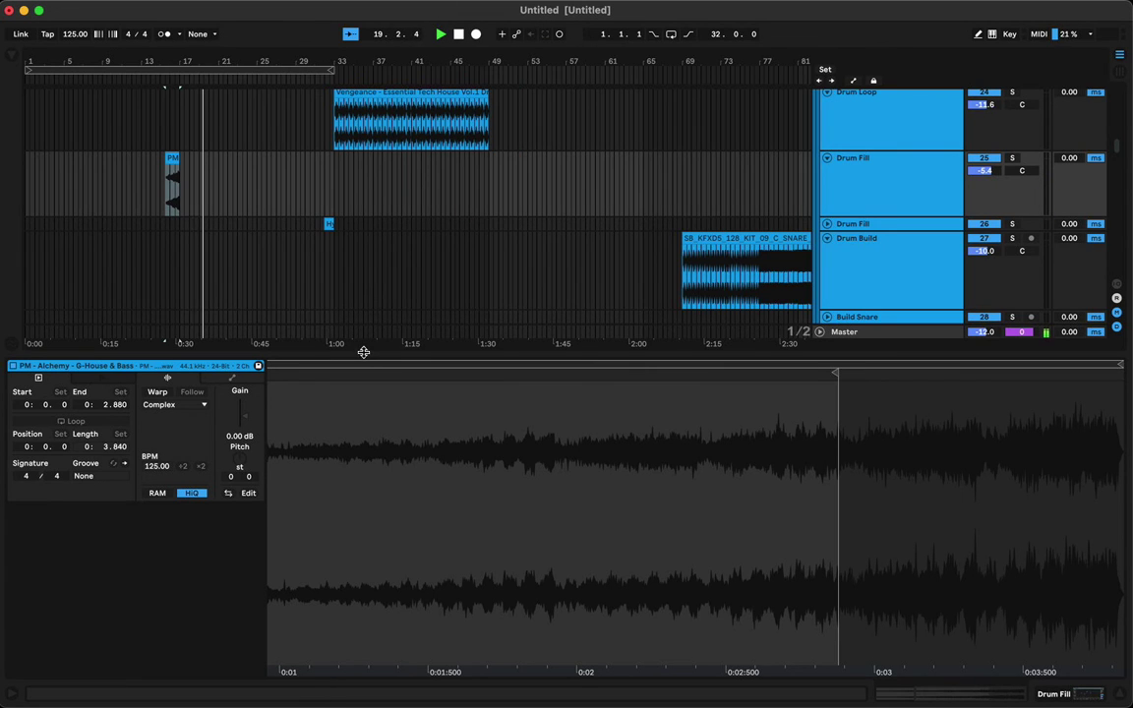
key(super+alt+l)
drag(365, 59, 364, 34)
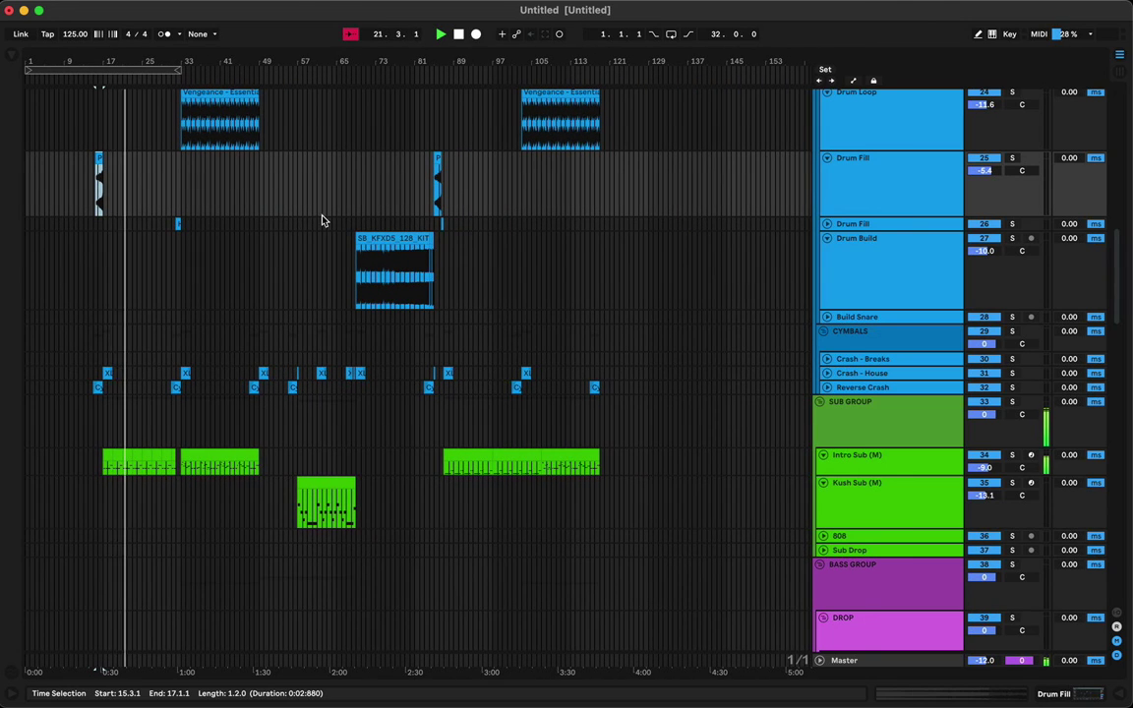
- Audition the arrangement from 32.1.1 and from 49.1.1
click(174, 189)
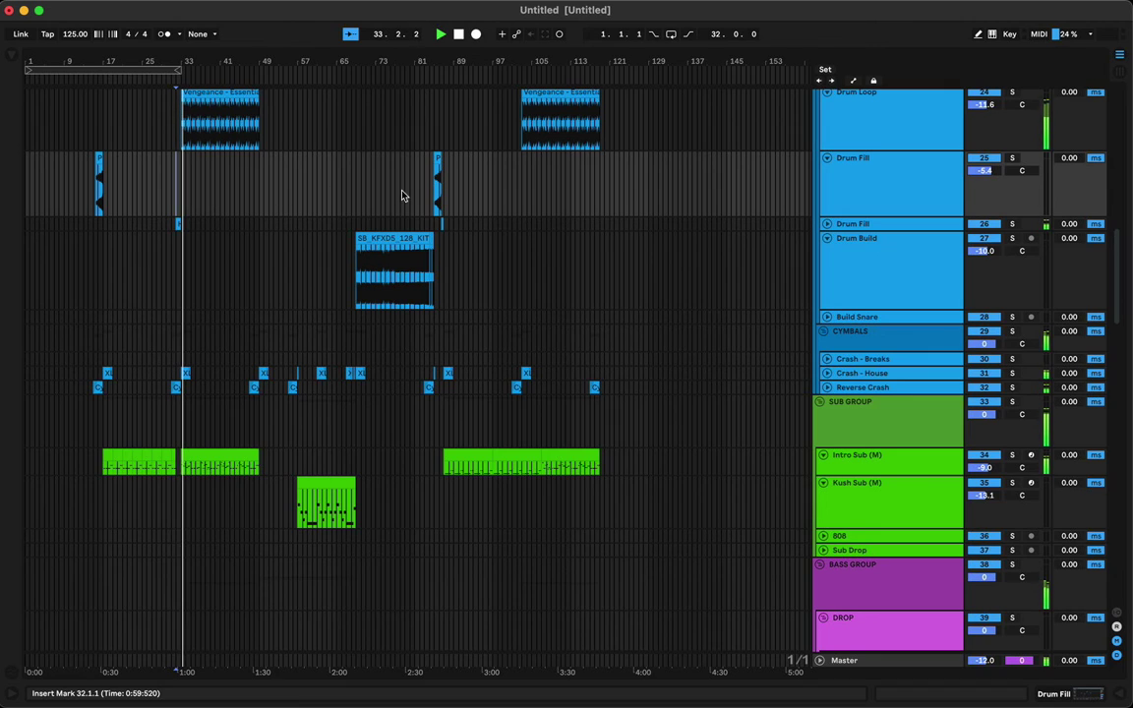
click(259, 212)
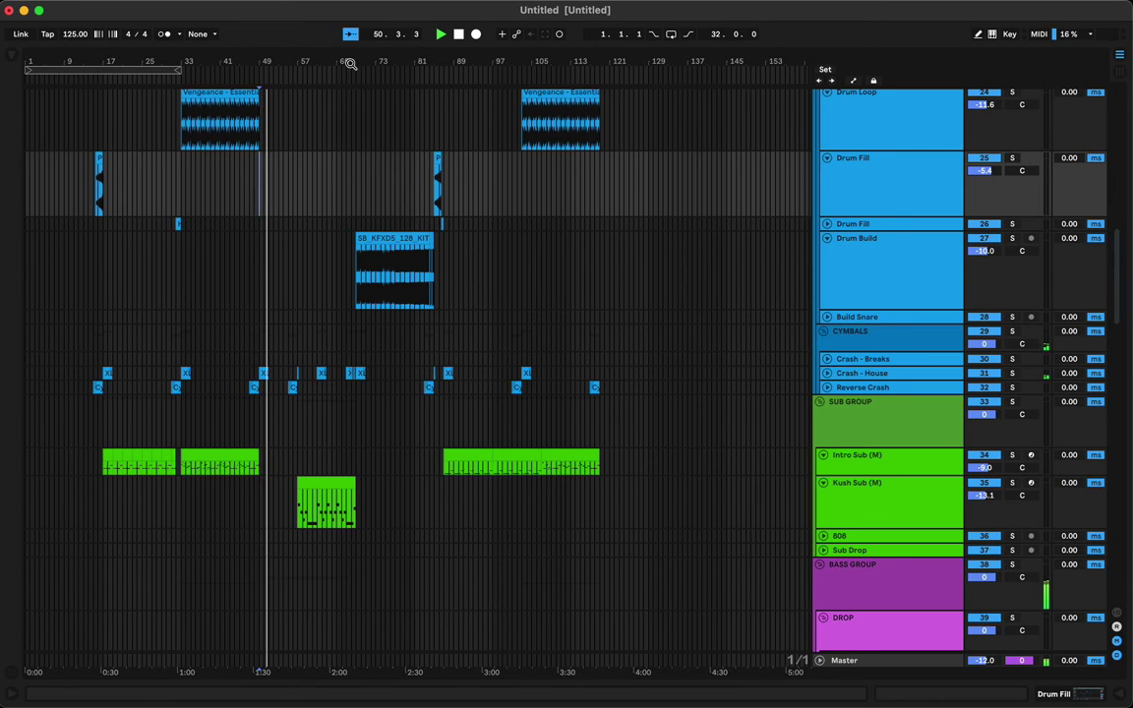
drag(349, 64, 475, 145)
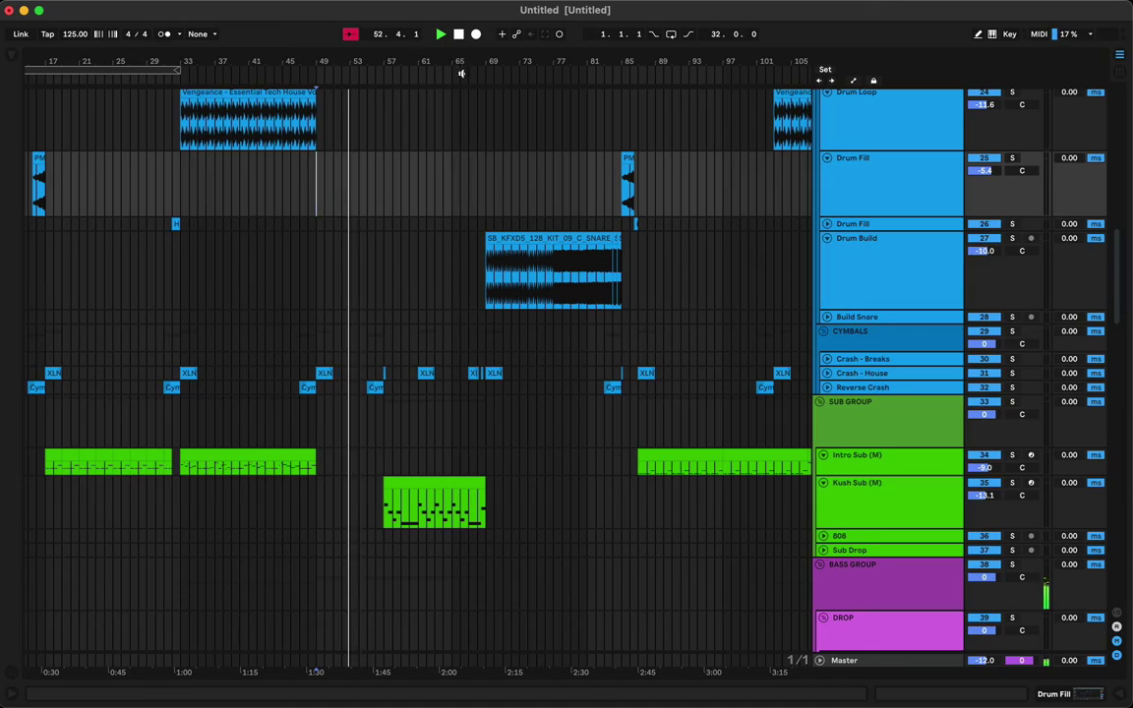
drag(345, 64, 336, 30)
- Examine the drum, bass, synth and FX tracks while the breakdown plays, looking for gaps in the arrangement
scroll(479, 238, up, 12)
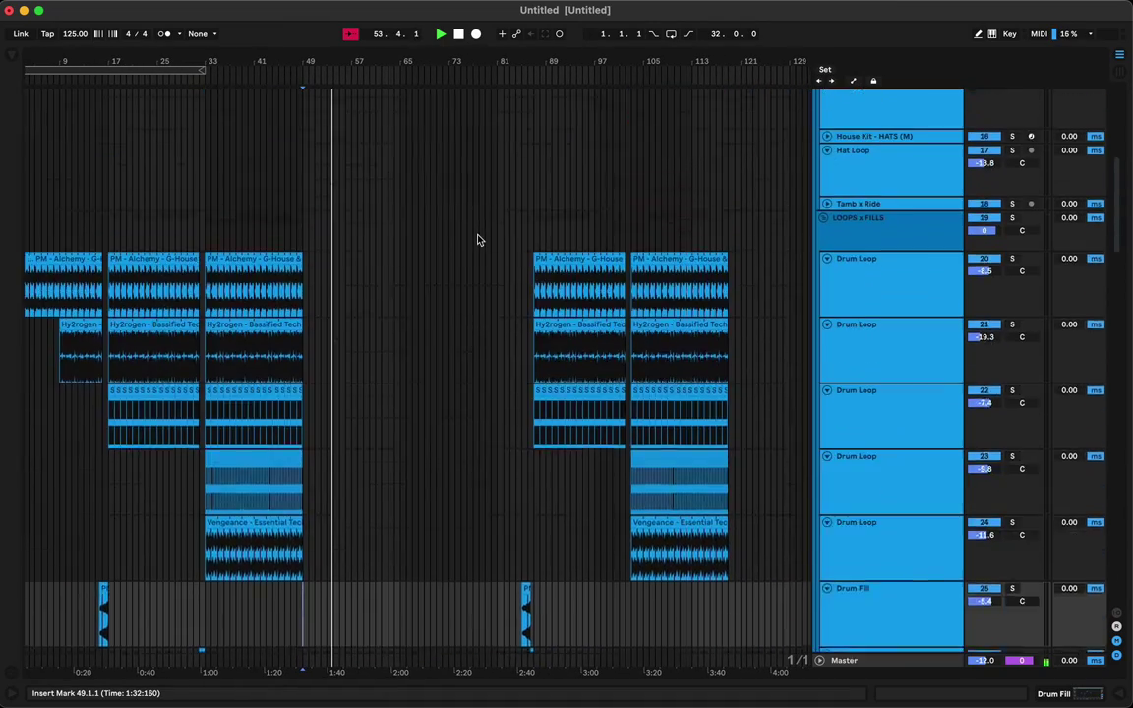
scroll(478, 240, down, 15)
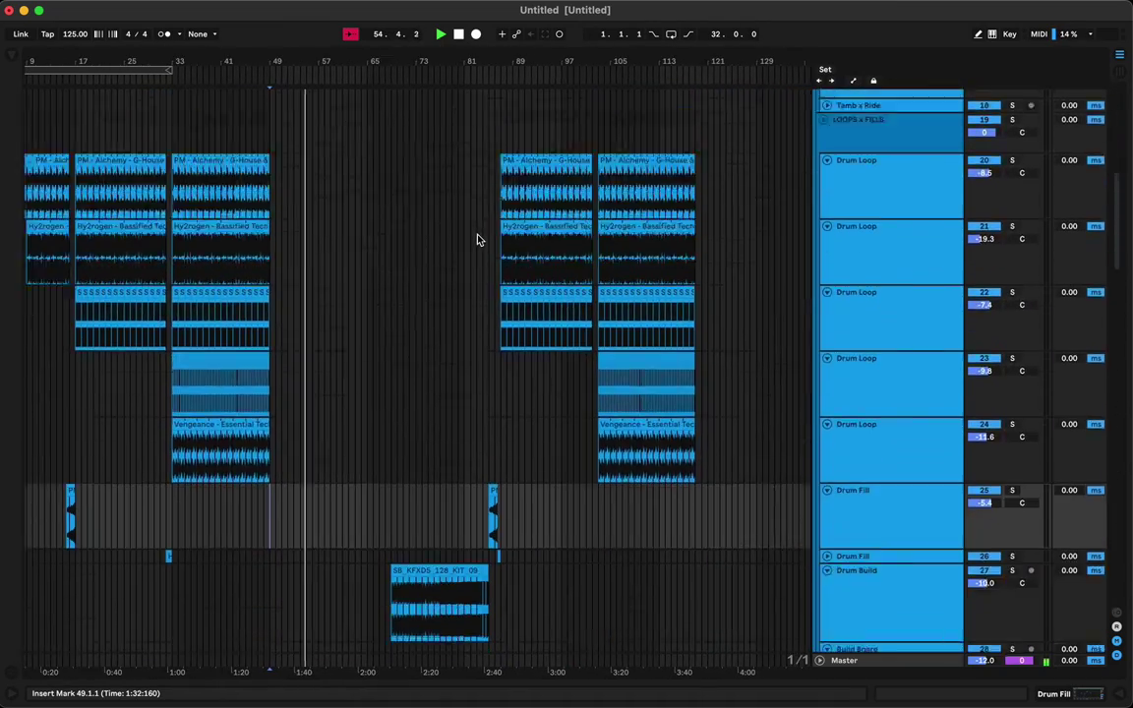
scroll(478, 240, down, 20)
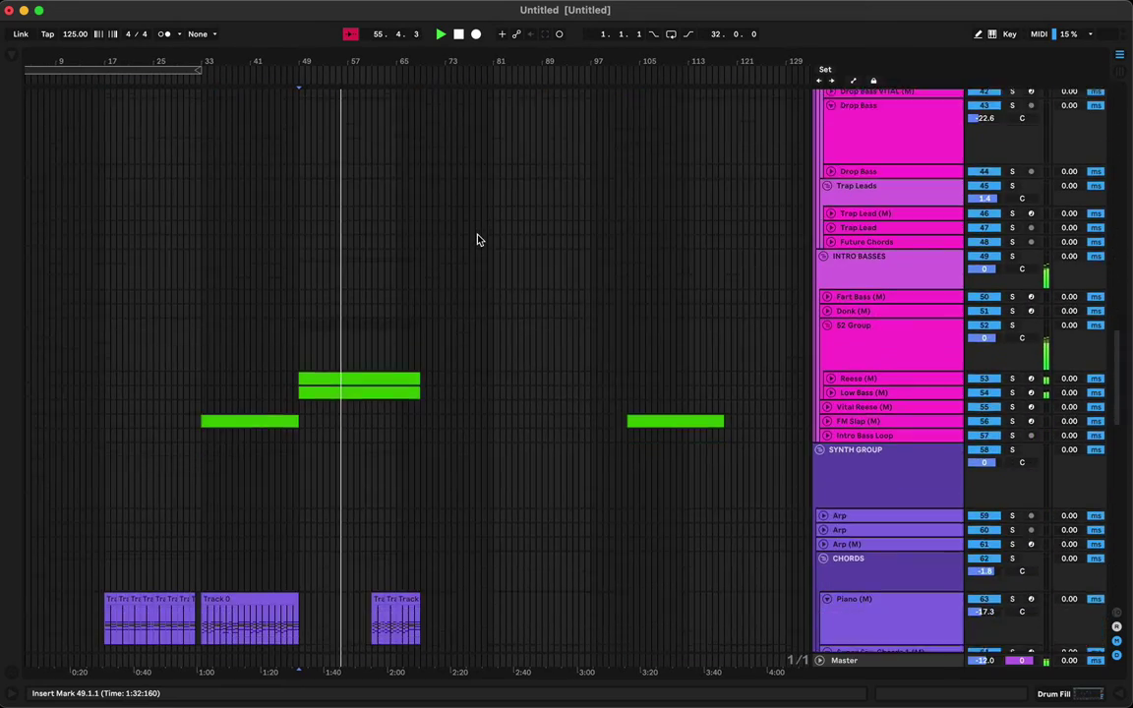
scroll(478, 240, down, 20)
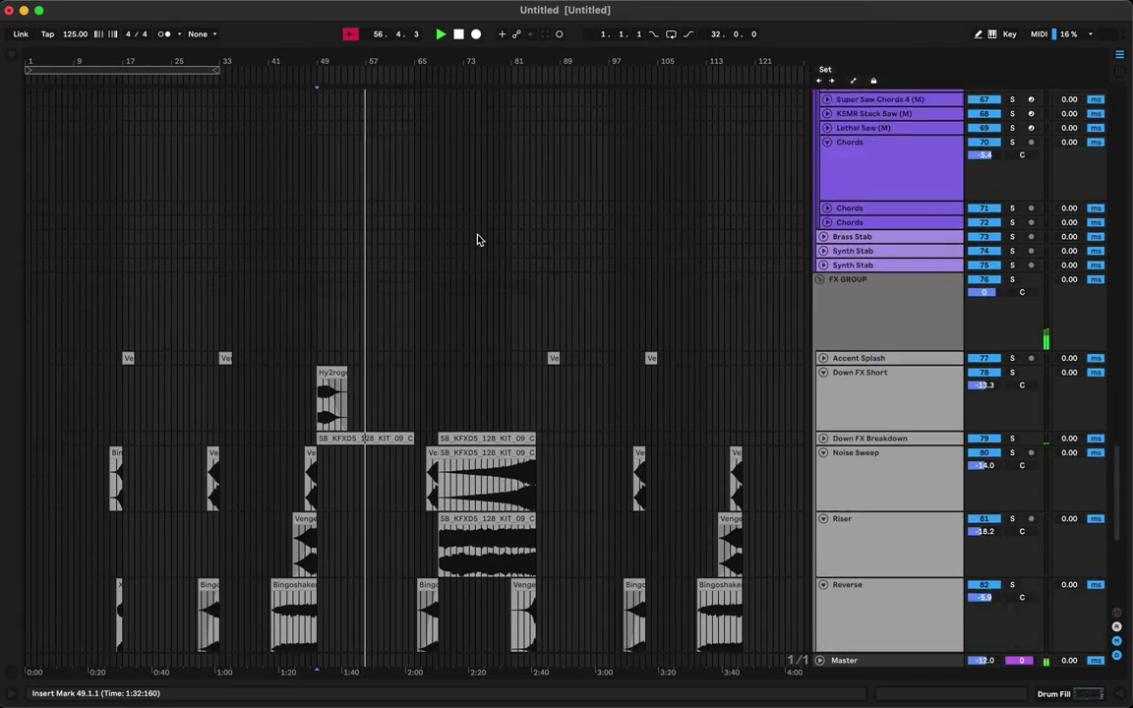
scroll(478, 240, down, 2)
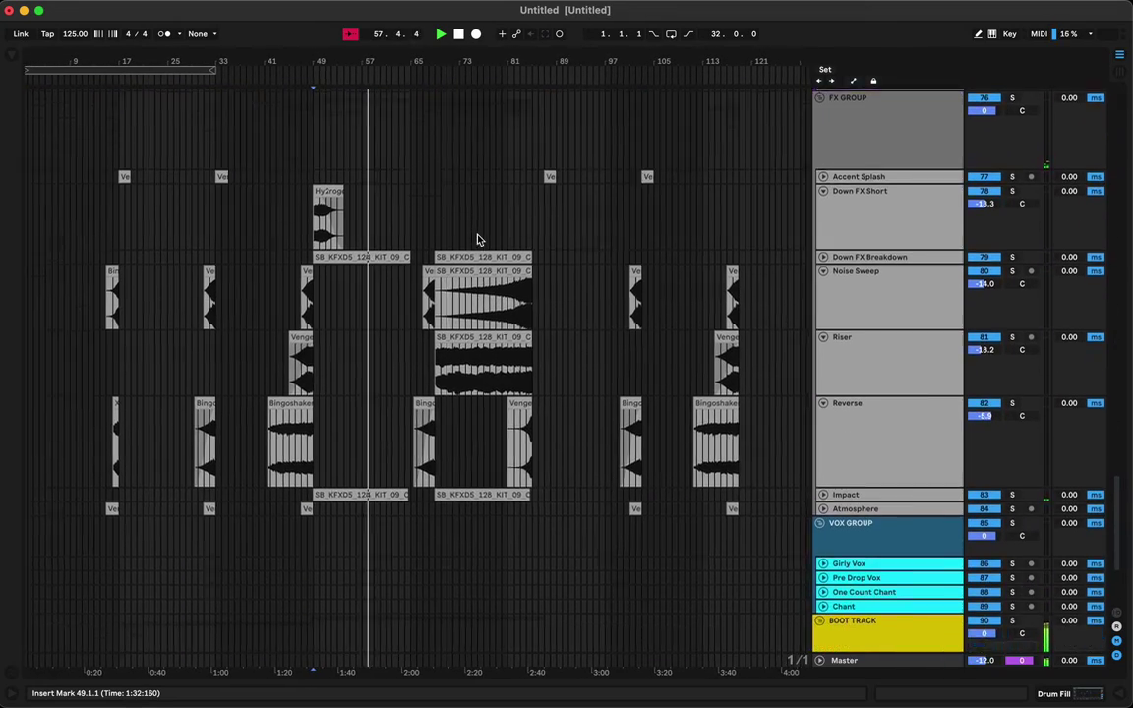
scroll(478, 240, up, 2)
scroll(478, 240, up, 20)
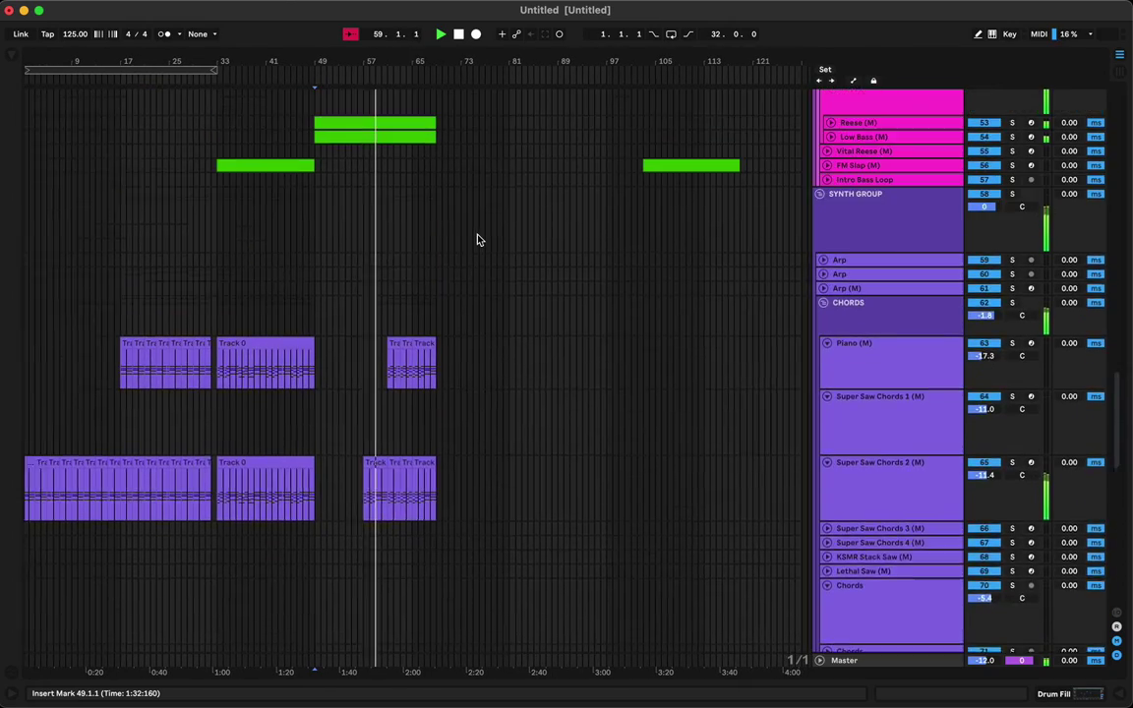
scroll(477, 240, up, 20)
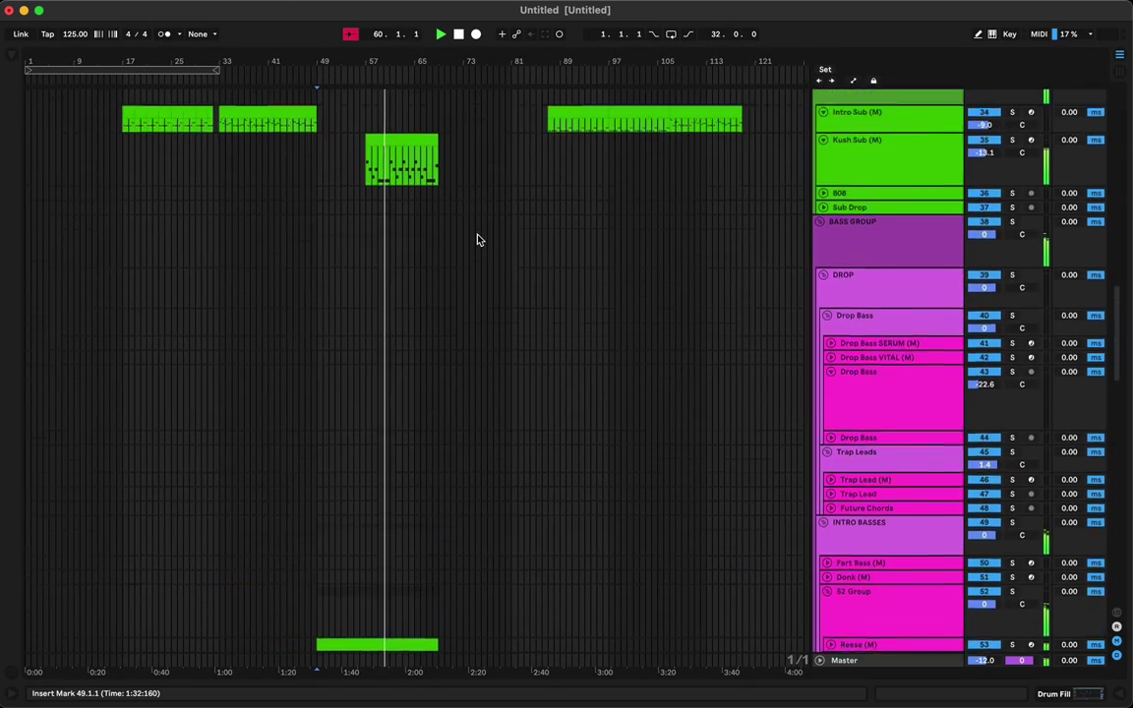
scroll(478, 240, up, 18)
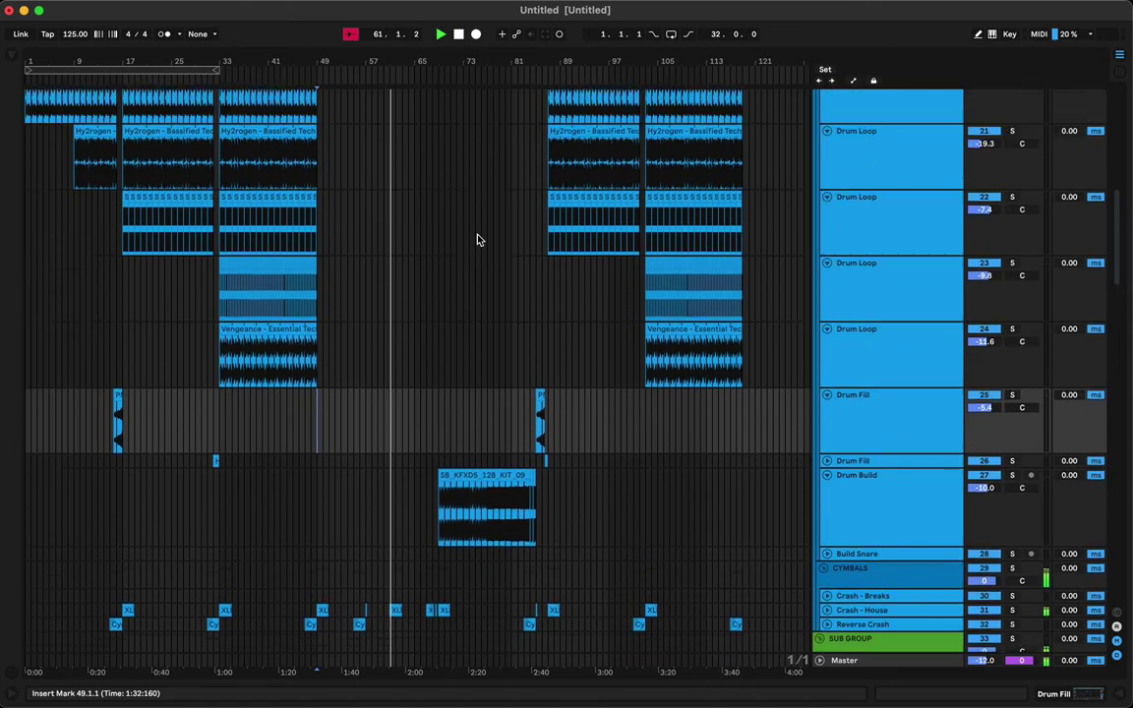
scroll(478, 240, up, 2)
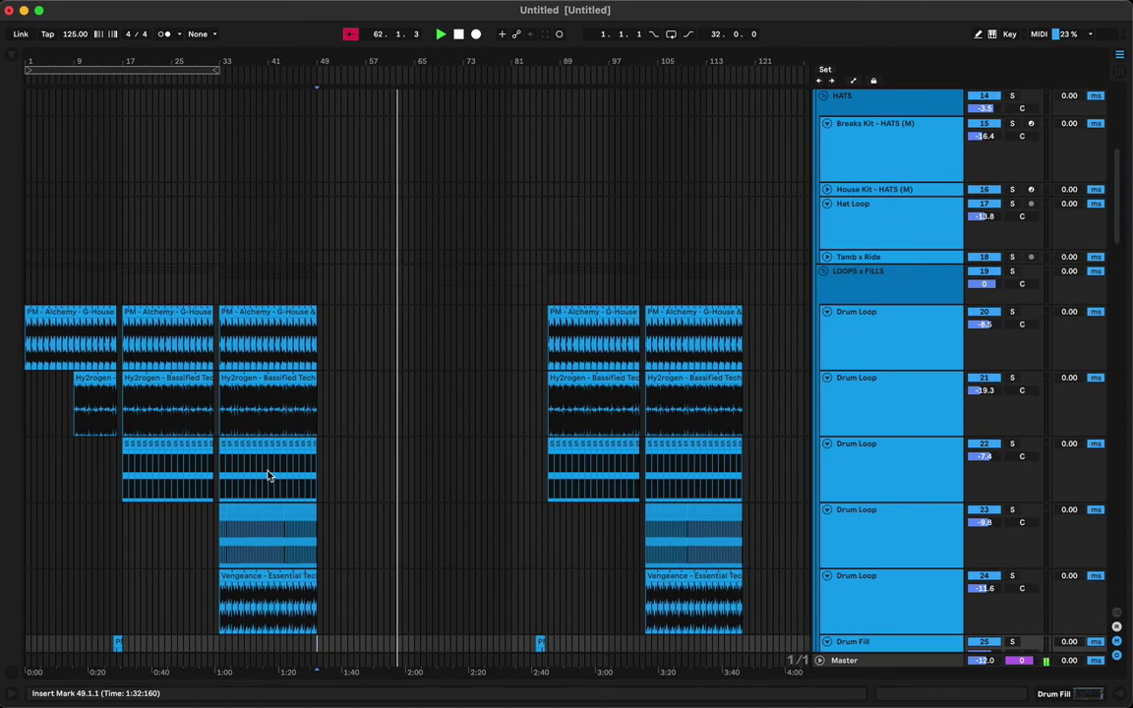
scroll(248, 480, up, 10)
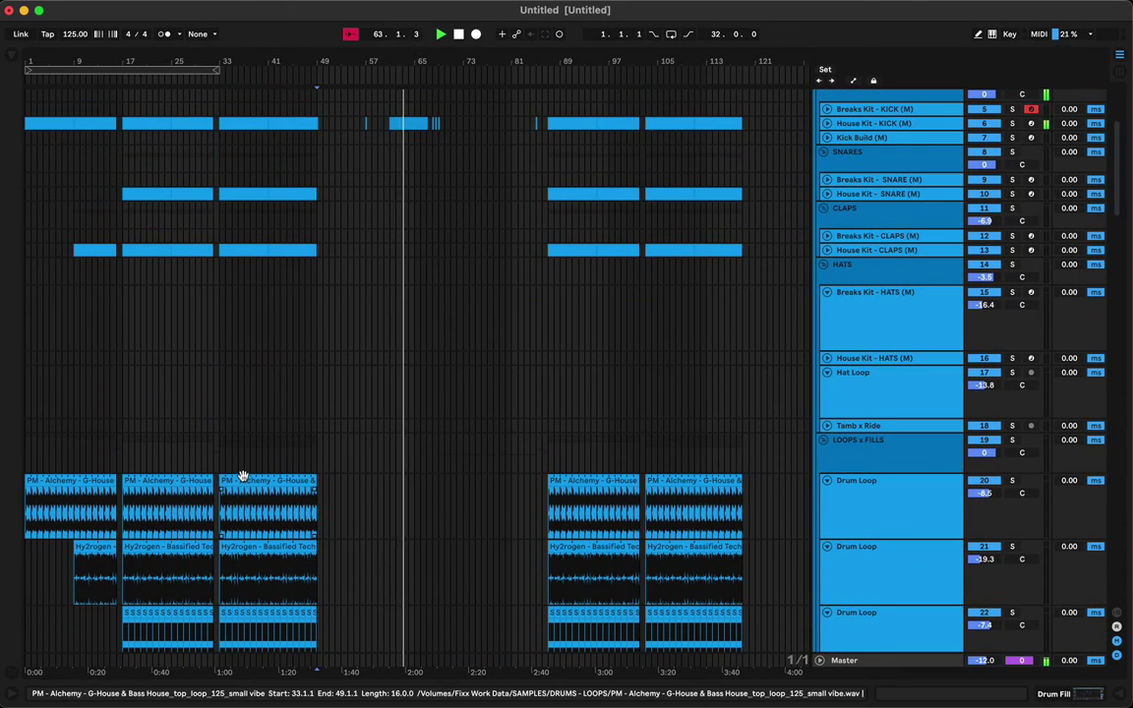
- Try copying the PM - Alchemy top loop clip from bar 33 to 61.1.1, undo it, and play from 68.1.1
click(243, 479)
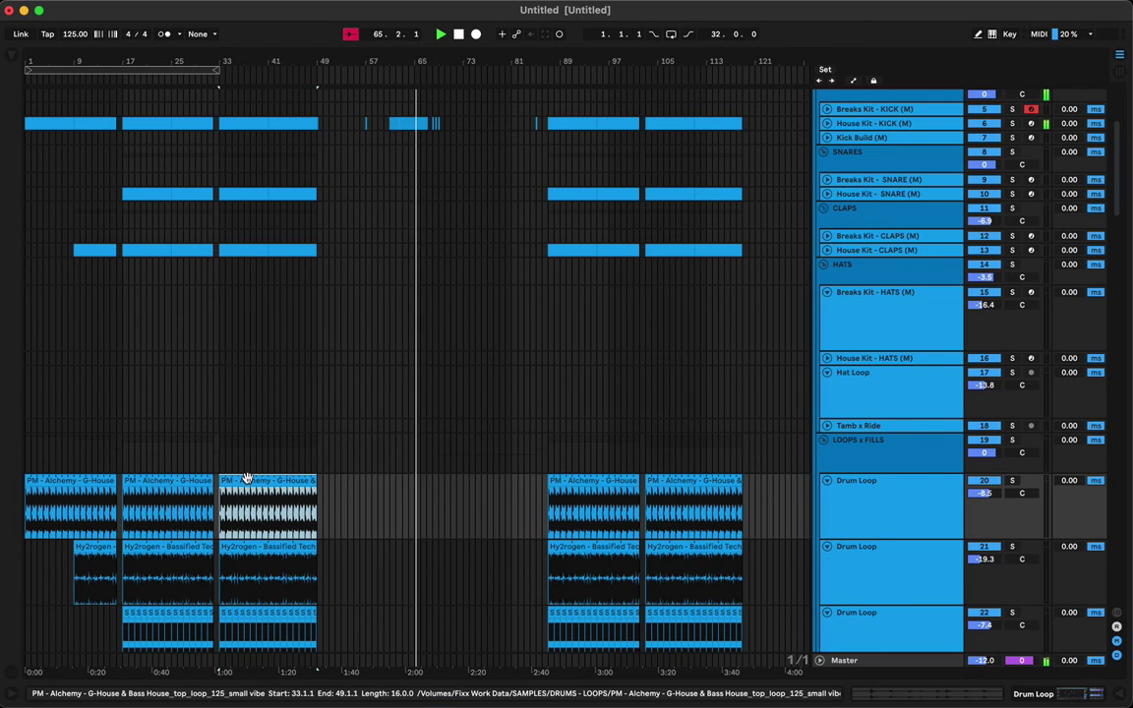
drag(246, 479, 420, 497)
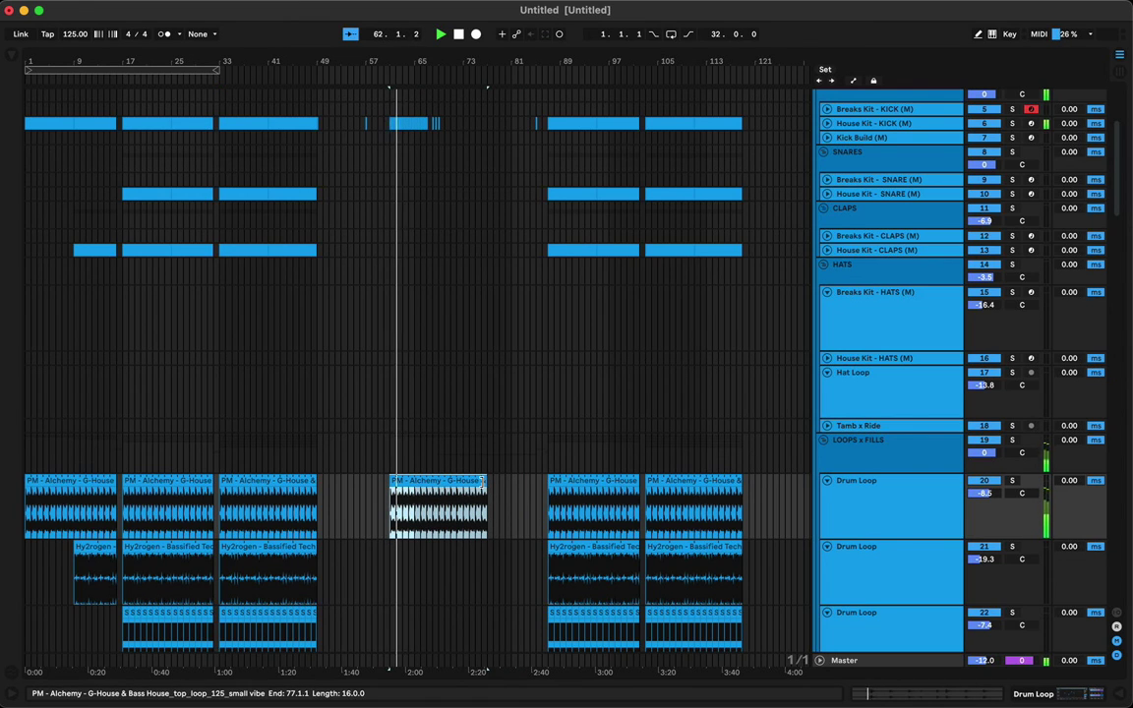
key(super+z)
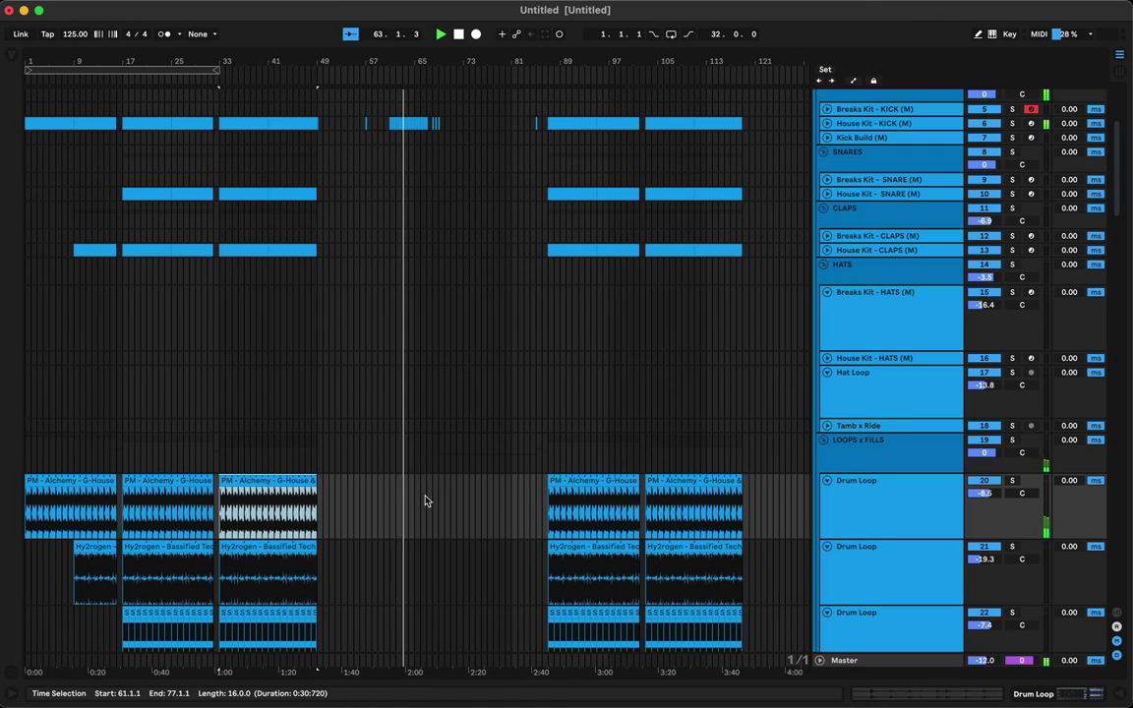
click(448, 491)
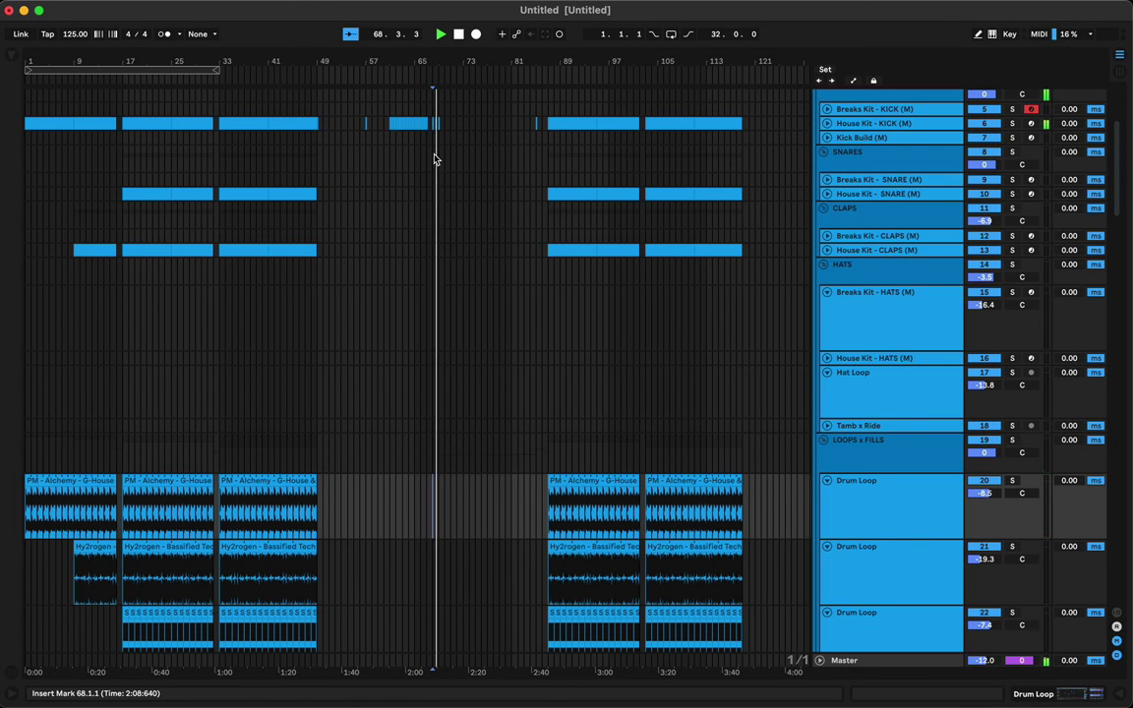
- Check the noise sweep and riser clips in the FX group while the build from bar 68 plays
drag(450, 67, 451, 57)
scroll(380, 203, down, 15)
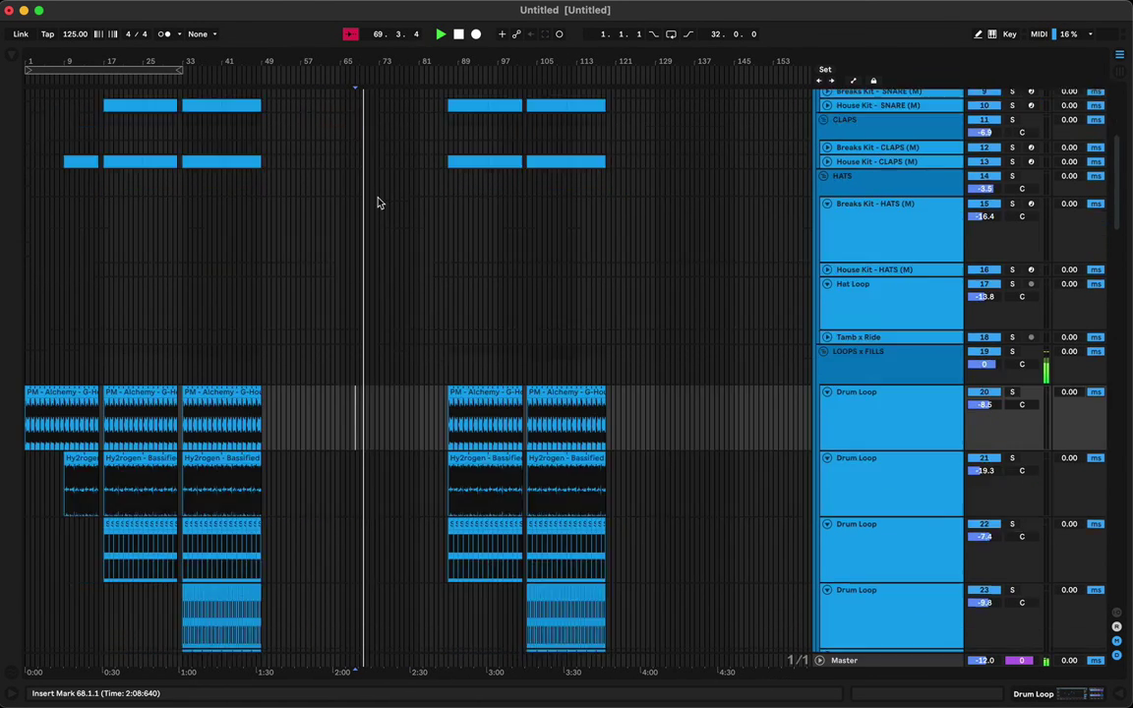
scroll(380, 202, down, 10)
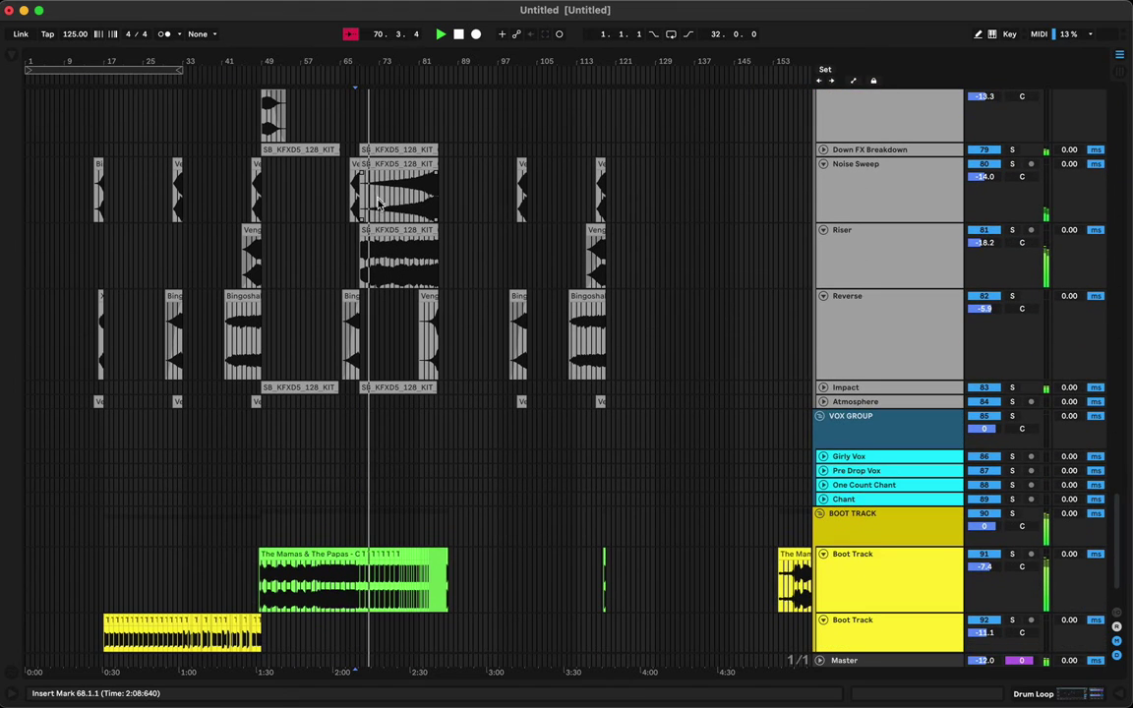
click(362, 248)
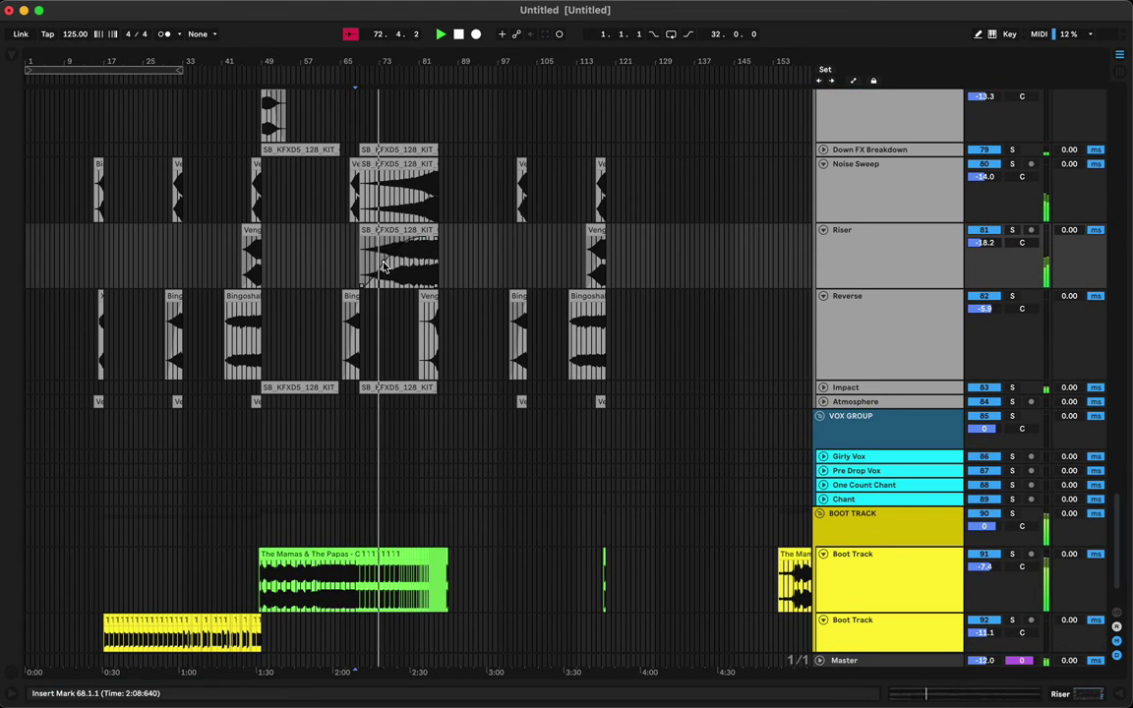
click(422, 244)
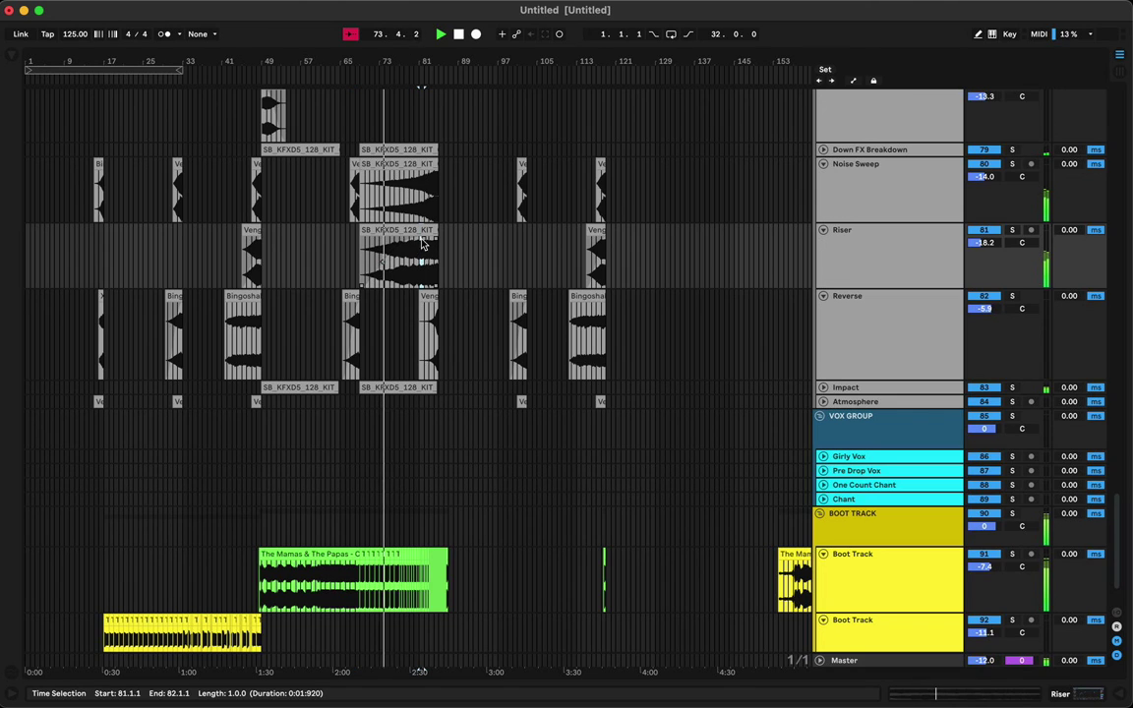
click(468, 265)
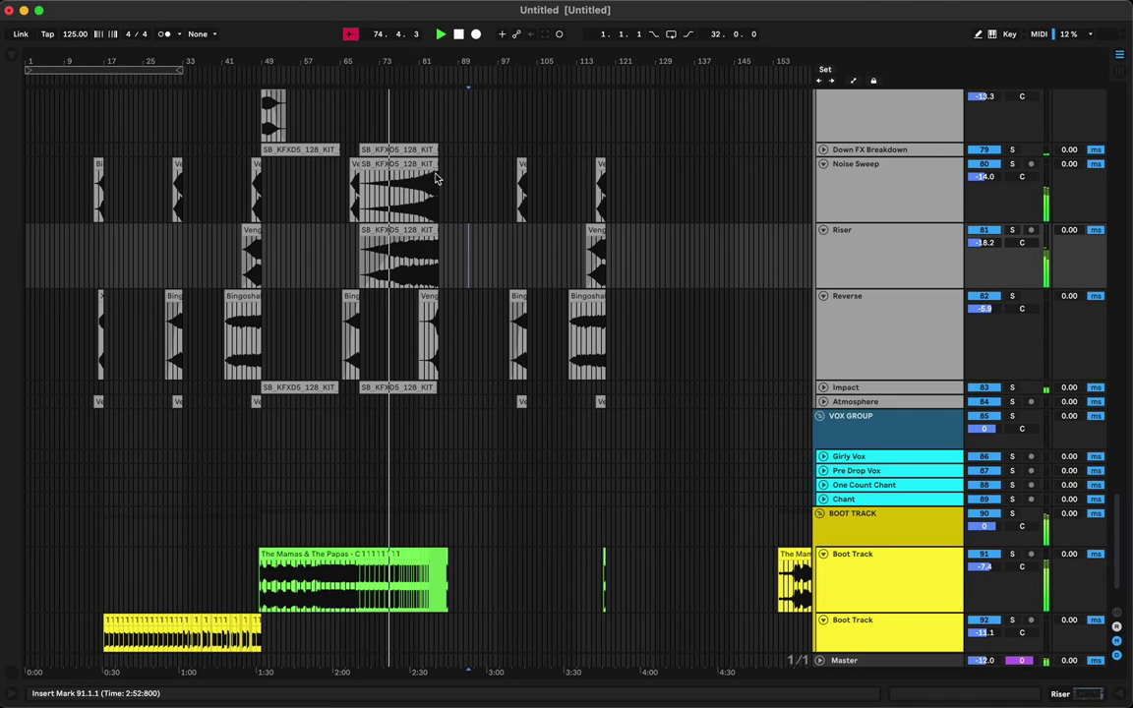
drag(399, 61, 326, 51)
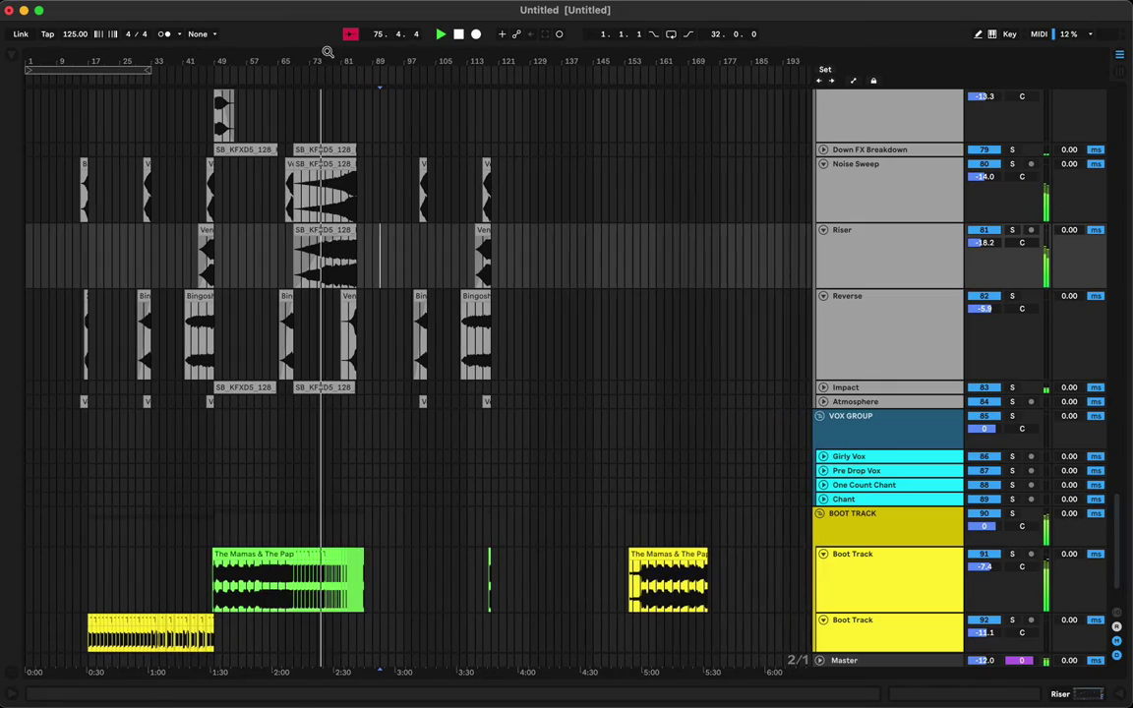
- Review the synth, drum and sub tracks, following playback through the drum build and fills into the second drop at bar 87
scroll(332, 280, up, 5)
scroll(331, 279, up, 15)
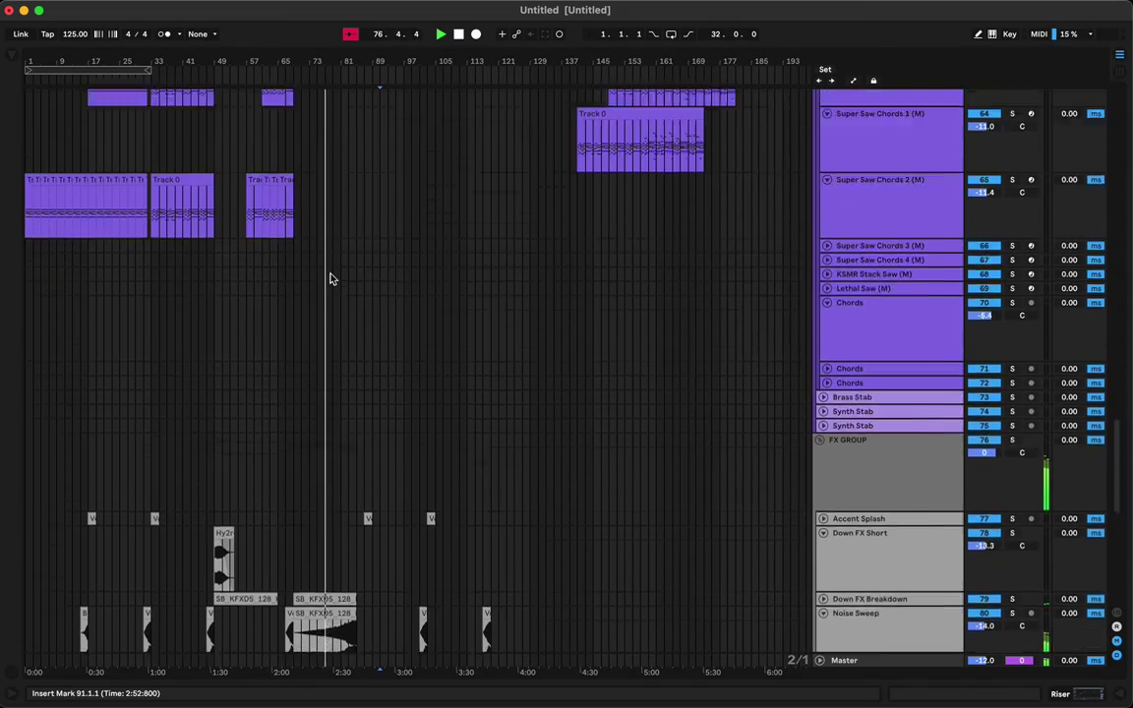
scroll(330, 279, up, 15)
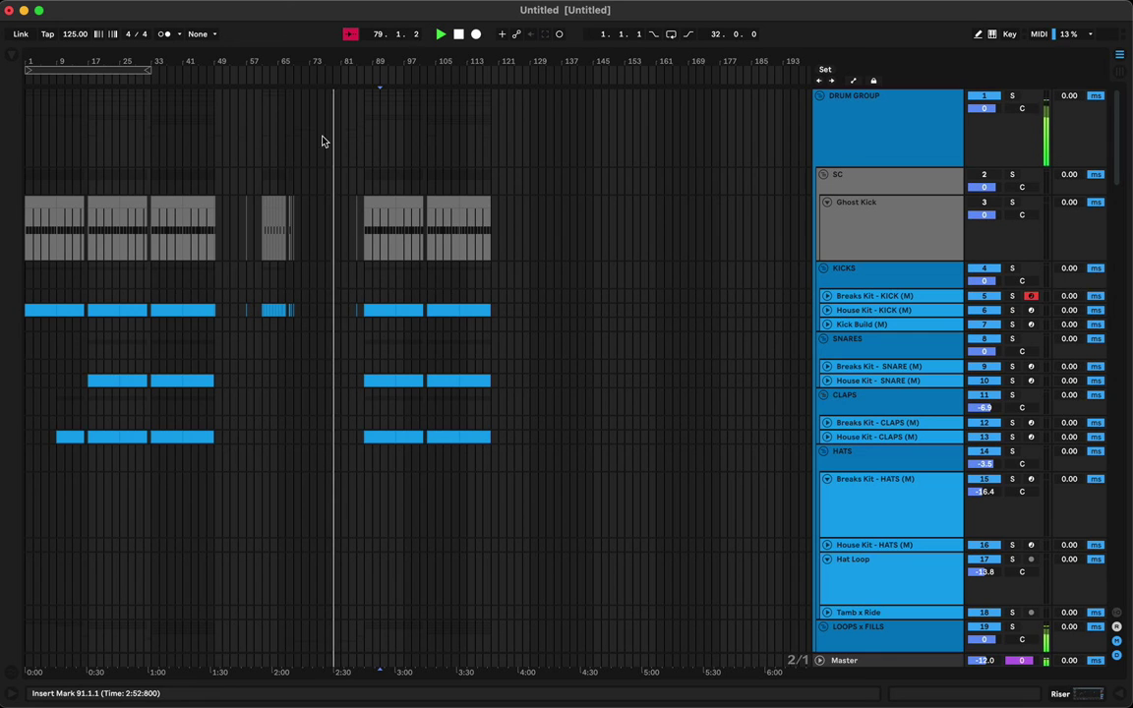
drag(329, 61, 325, 48)
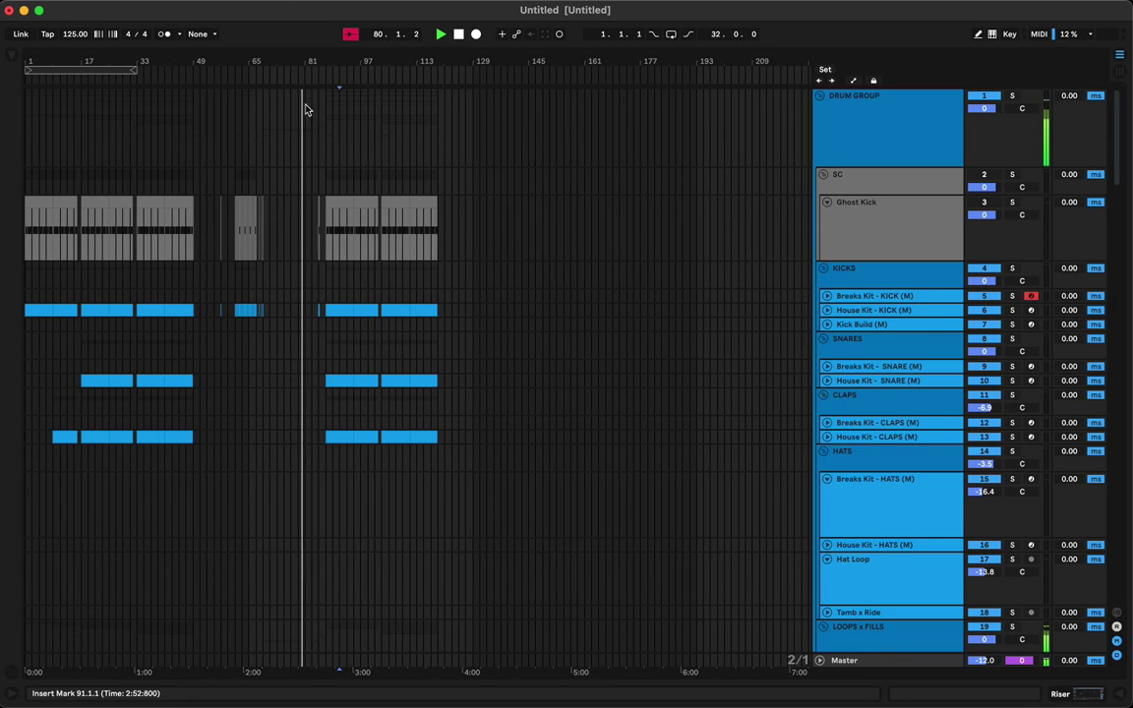
key(plus)
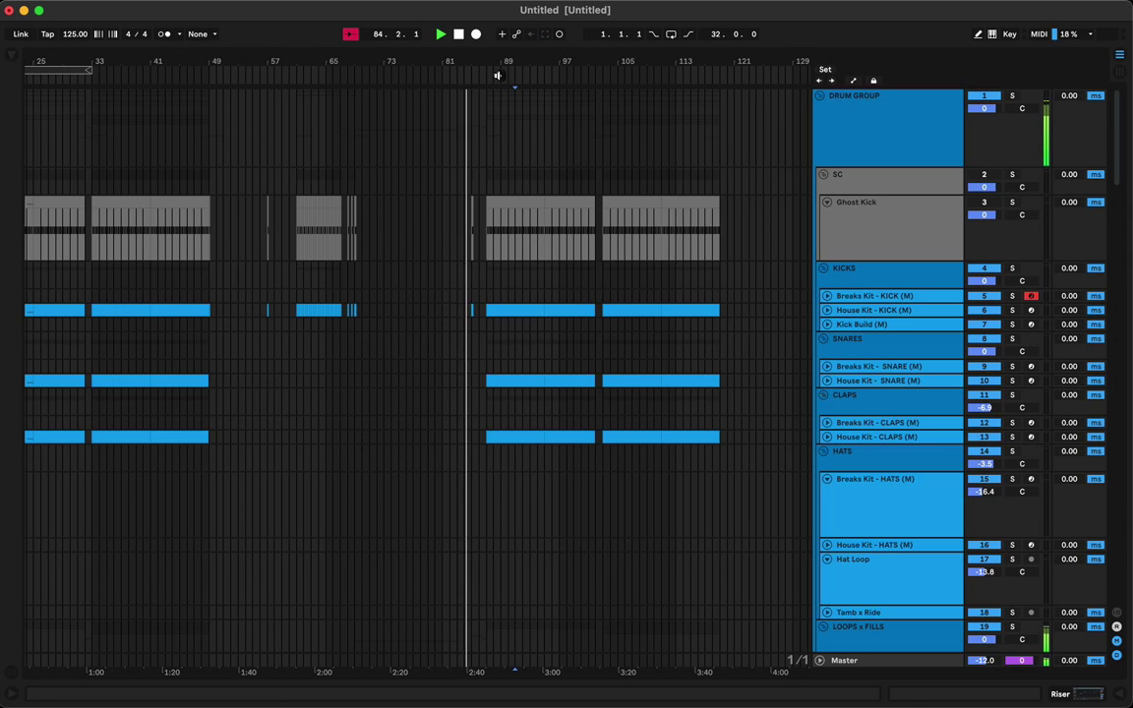
scroll(521, 308, down, 15)
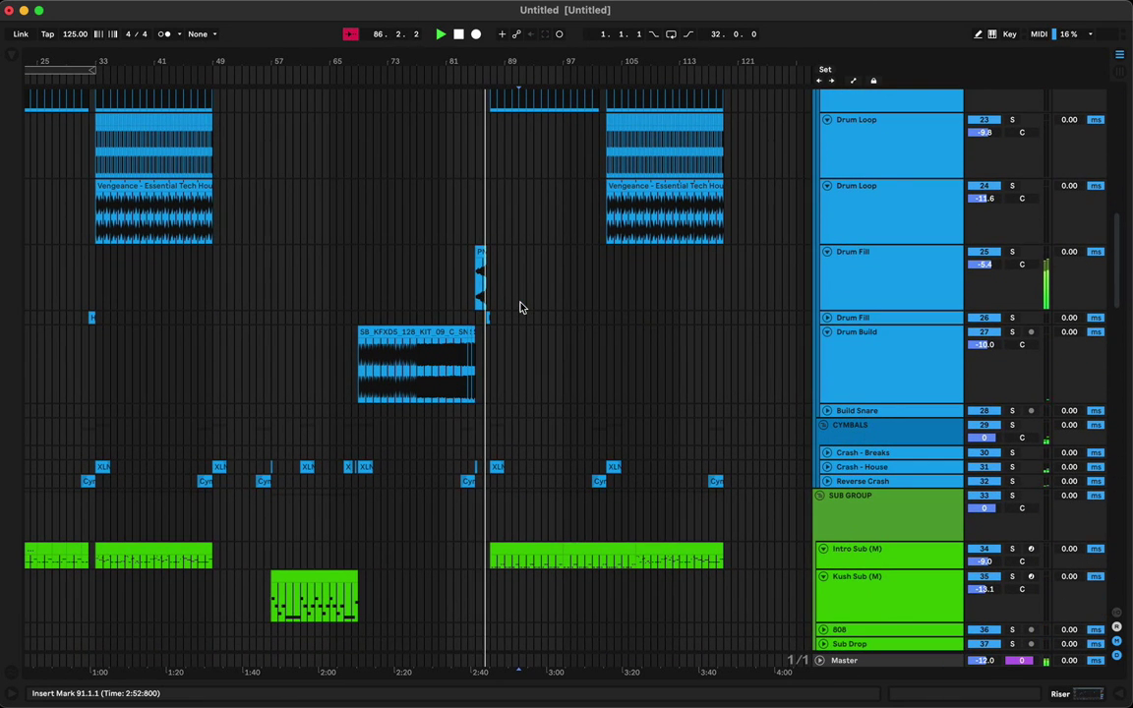
scroll(521, 308, left, 3)
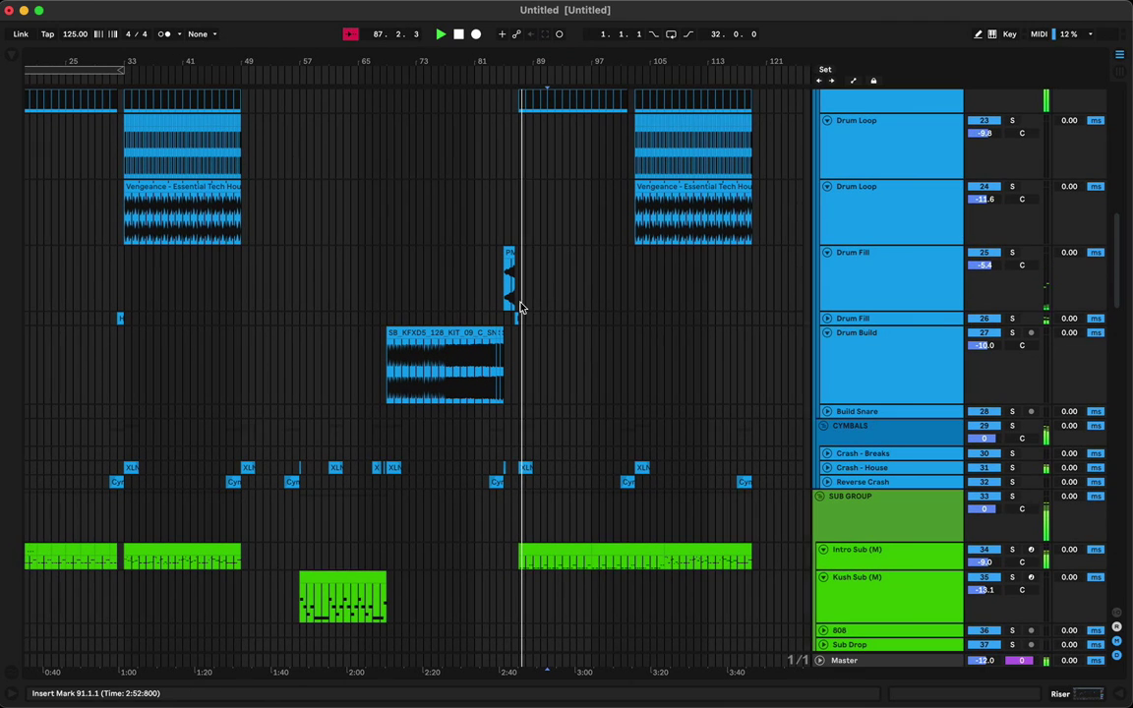